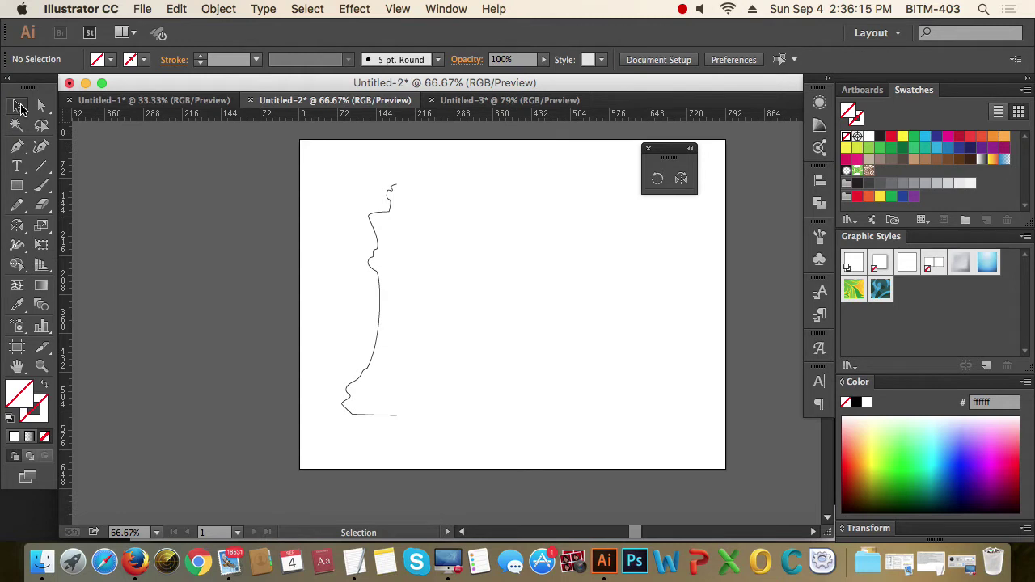
Step: Reflect a copy of the half chess-piece outline across a vertical axis through its open endpoints to complete the silhouette
left_click_drag(328, 181, 437, 294)
left_click_drag(339, 216, 468, 312)
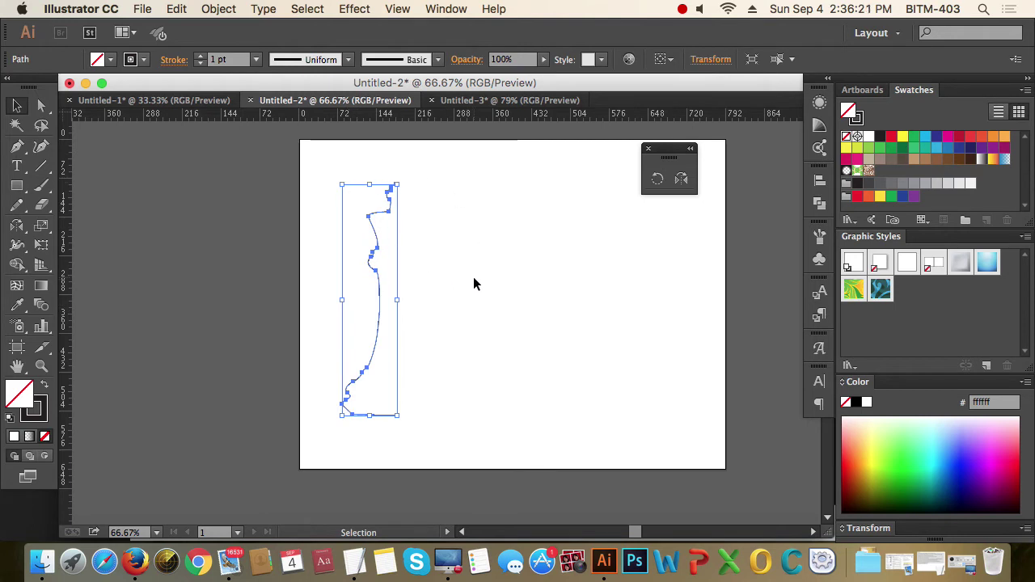
left_click(474, 282)
left_click_drag(286, 194, 530, 350)
left_click(408, 278)
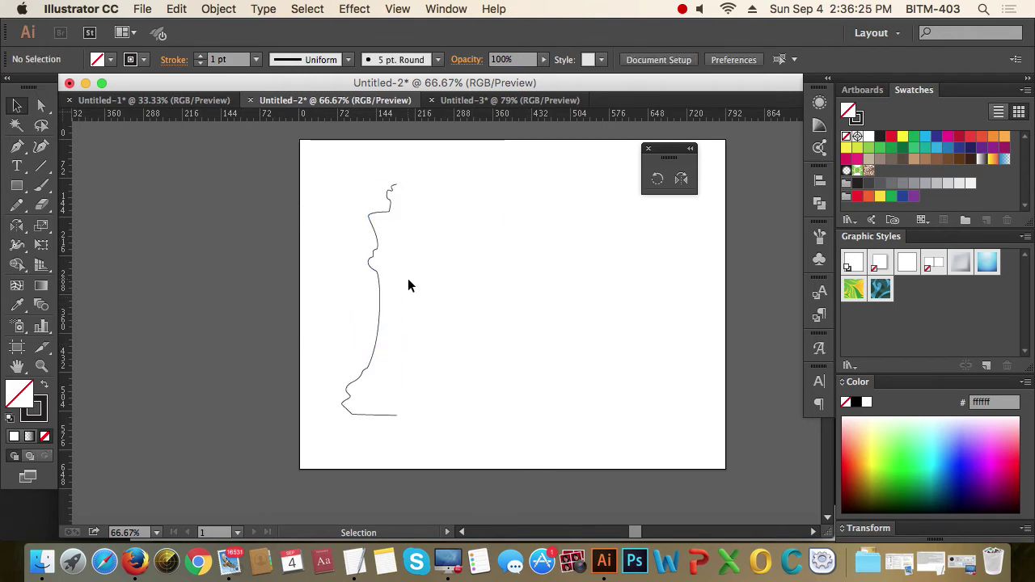
left_click_drag(317, 190, 485, 306)
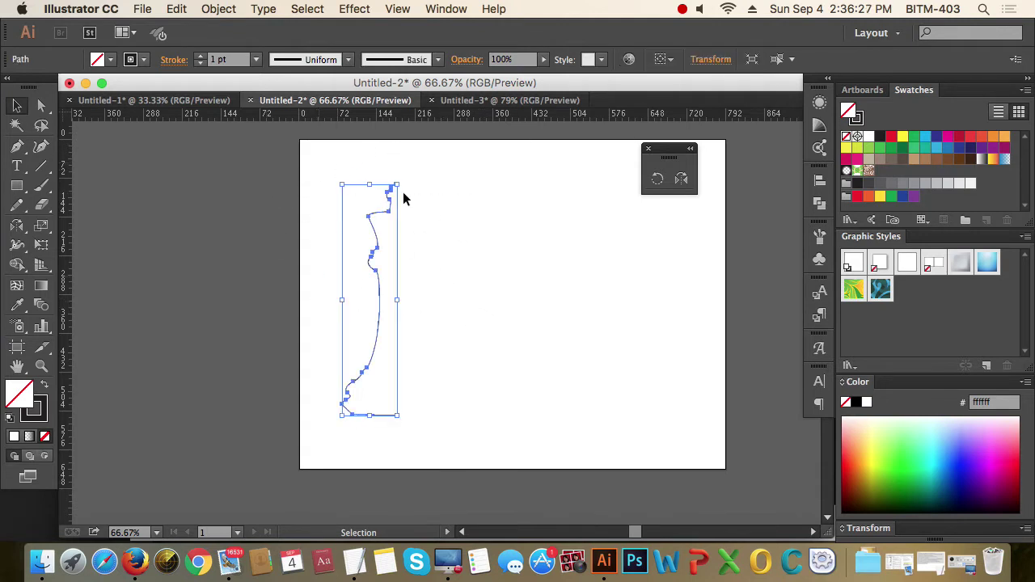
left_click(681, 180)
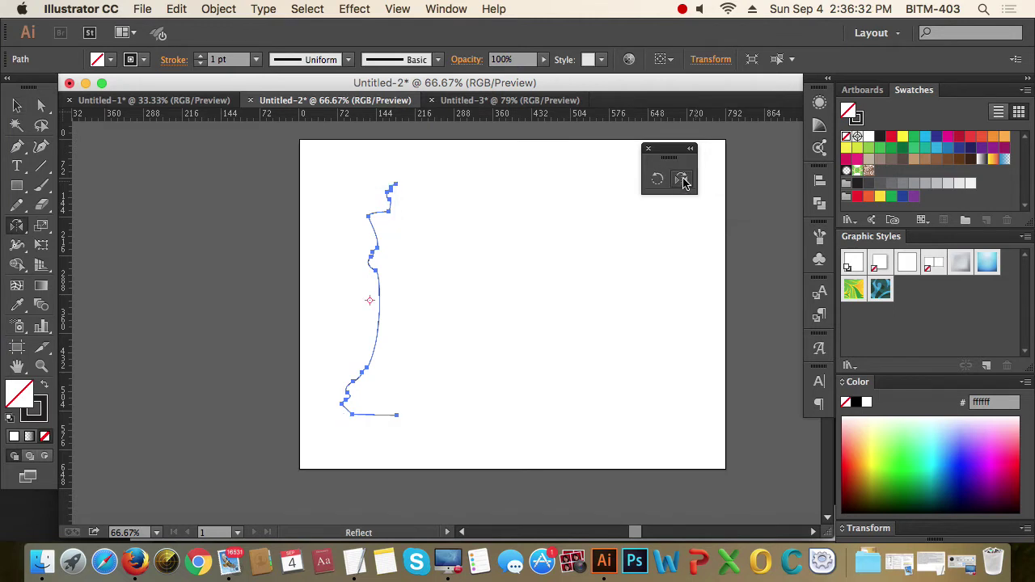
left_click(397, 415)
left_click_drag(393, 185, 396, 185)
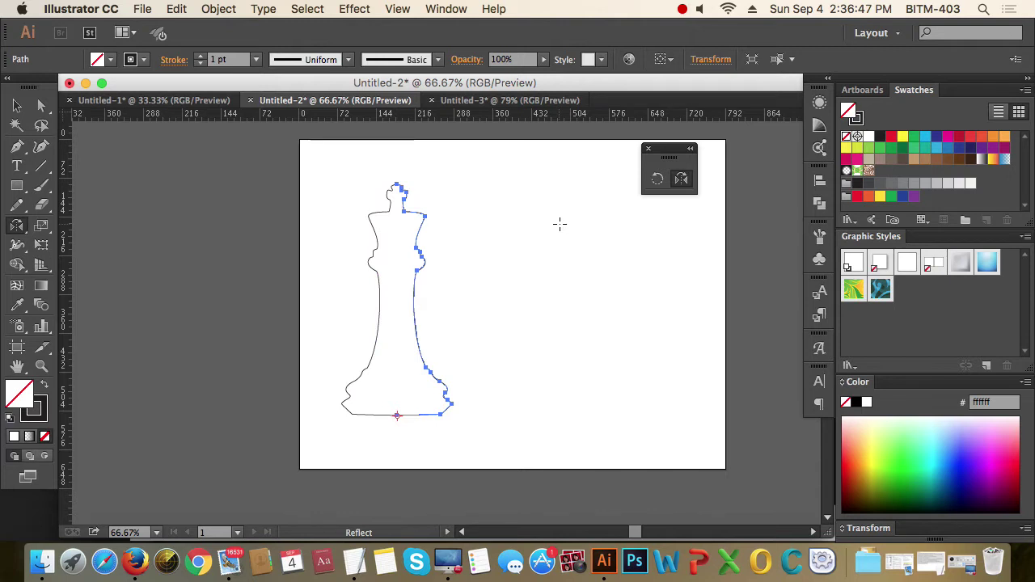
key("v")
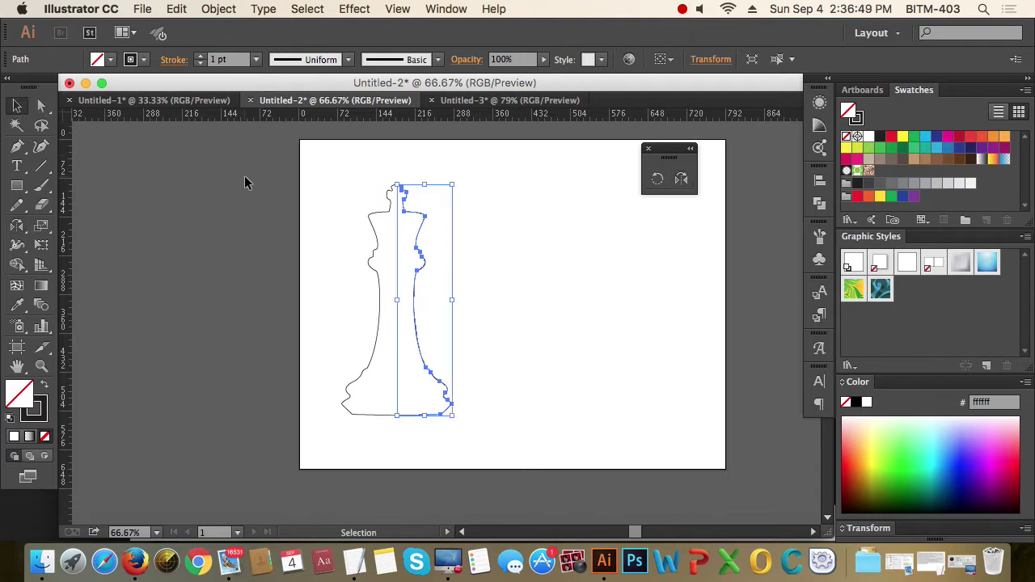
left_click(245, 177)
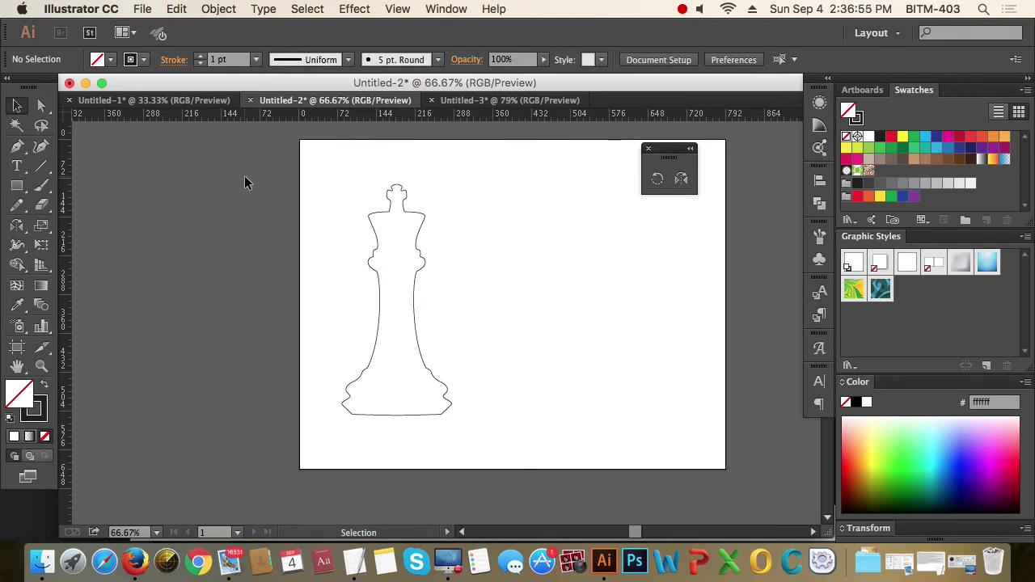
key("super")
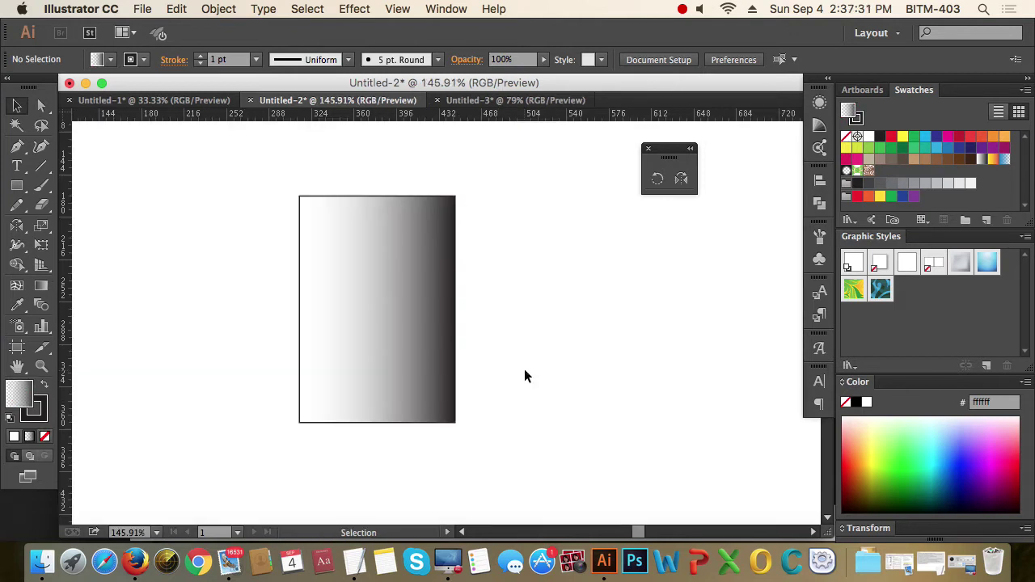
Step: Try reflecting the gradient rectangle itself across a vertical axis just beyond its dark edge
left_click_drag(526, 372, 400, 284)
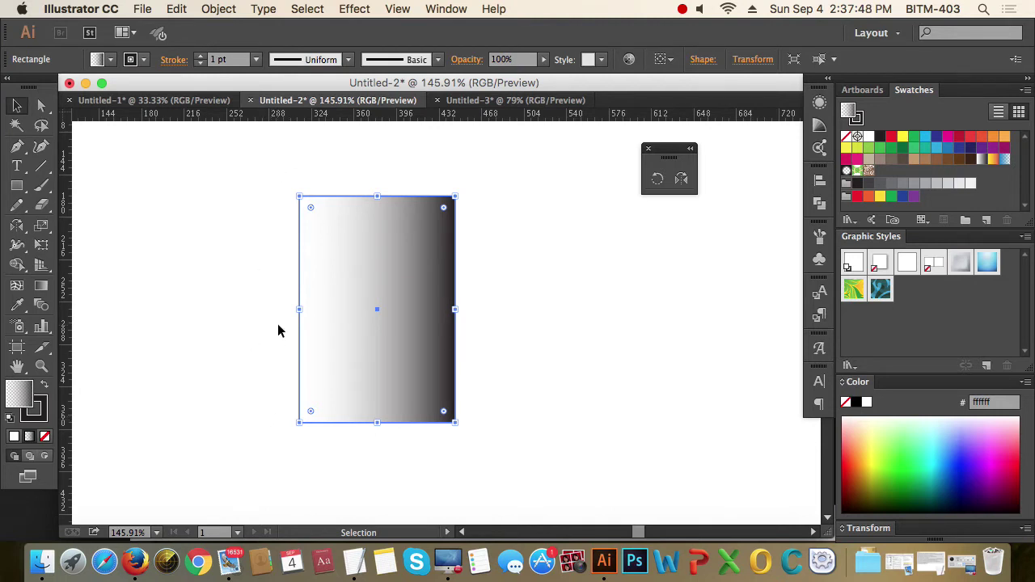
left_click(681, 179)
left_click(468, 196)
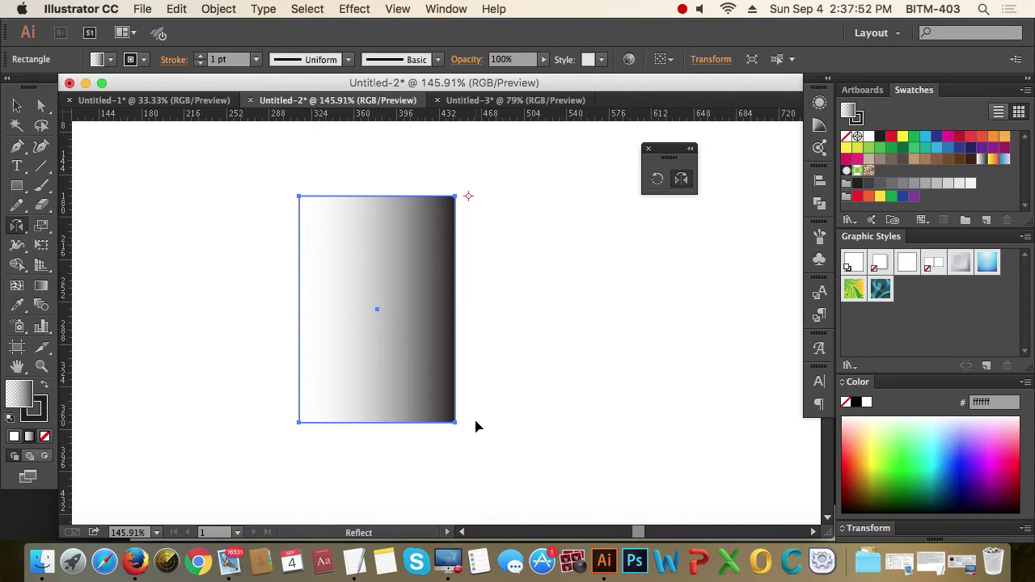
left_click_drag(469, 424, 472, 426)
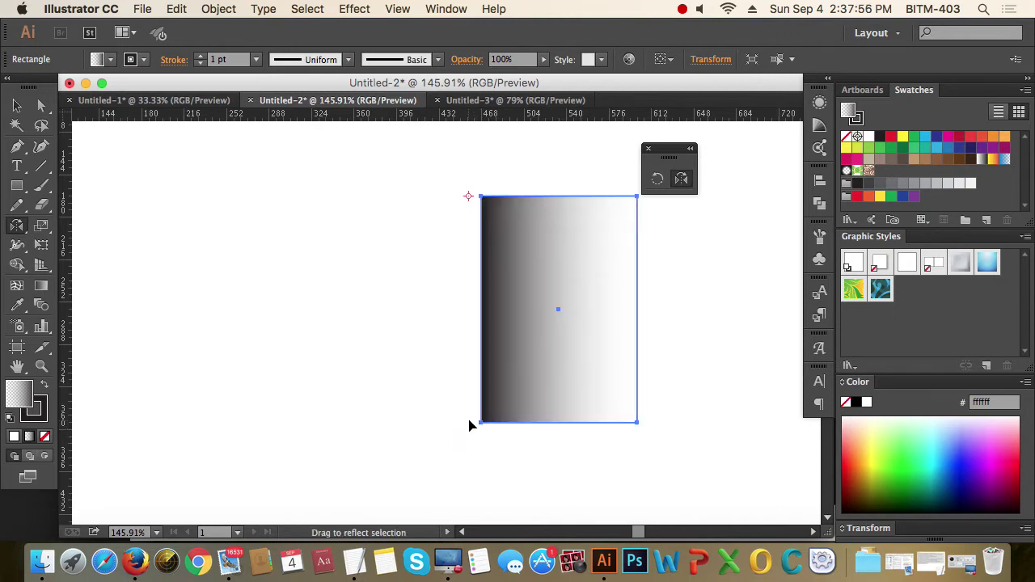
key("super+z")
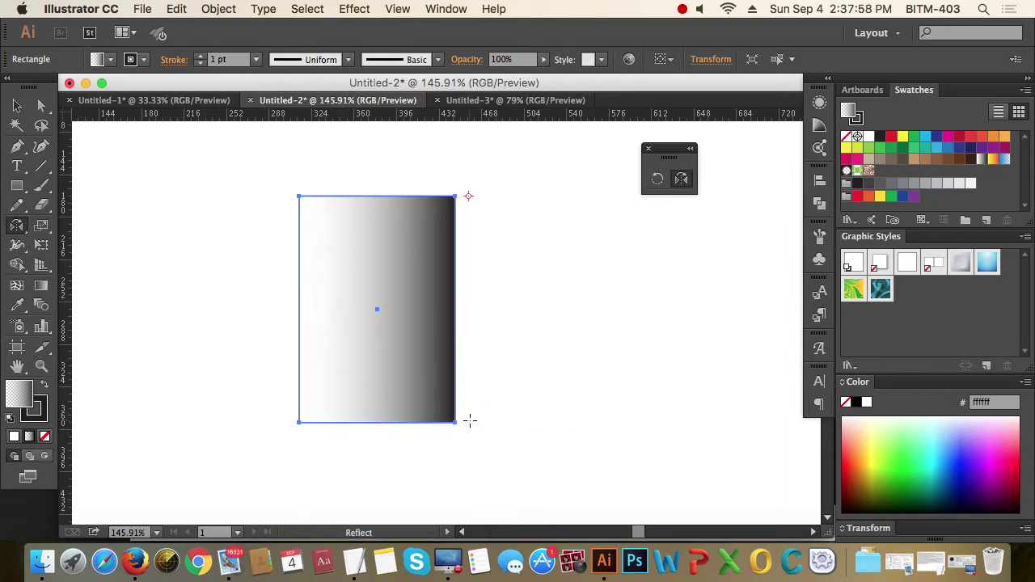
left_click(470, 420)
left_click_drag(476, 217, 477, 194)
key("super+z")
left_click(16, 105)
left_click(204, 189)
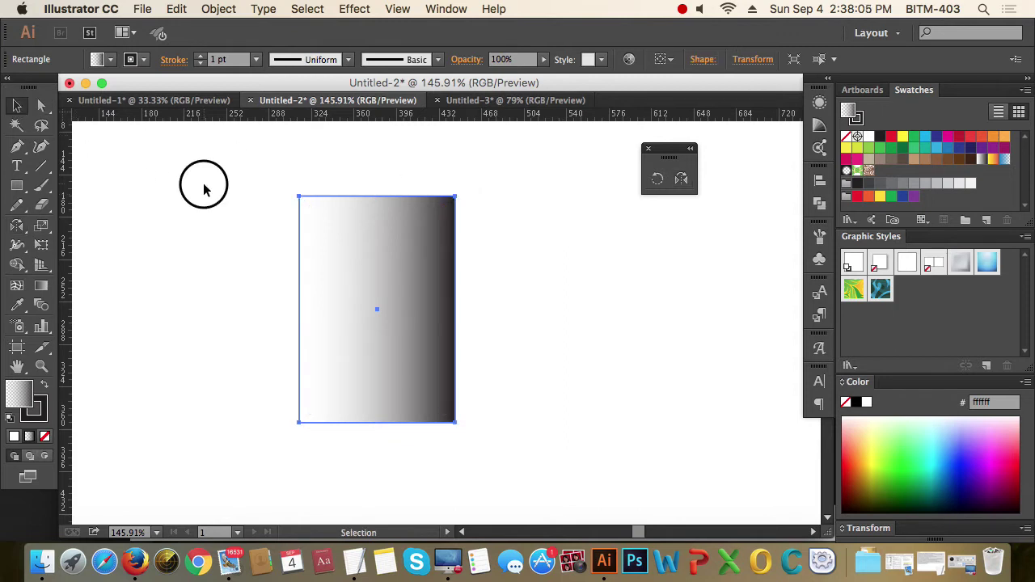
Step: Place a plain duplicate of the gradient rectangle beside its dark edge and delete that duplicate
left_click(408, 269)
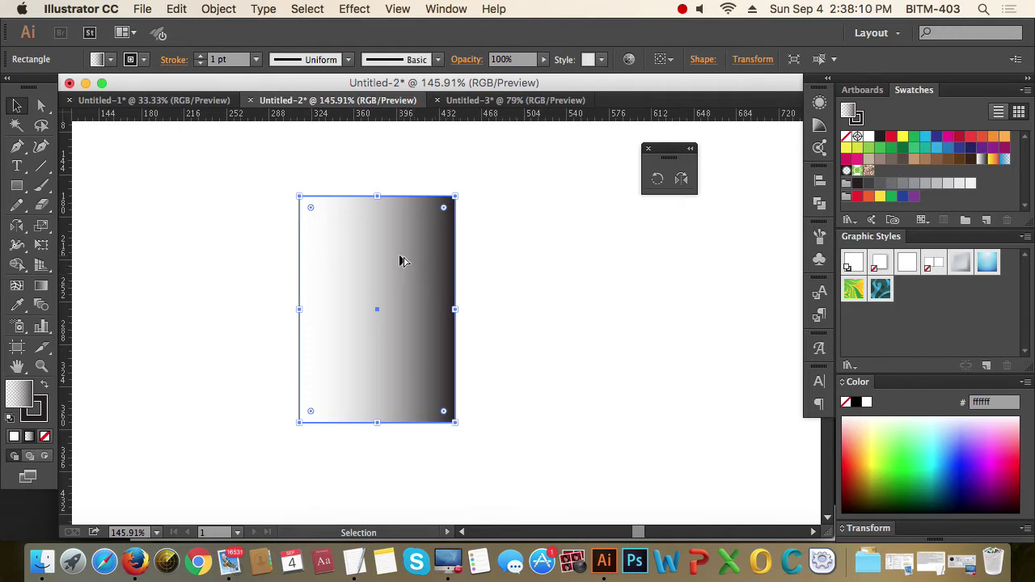
left_click_drag(402, 259, 568, 267)
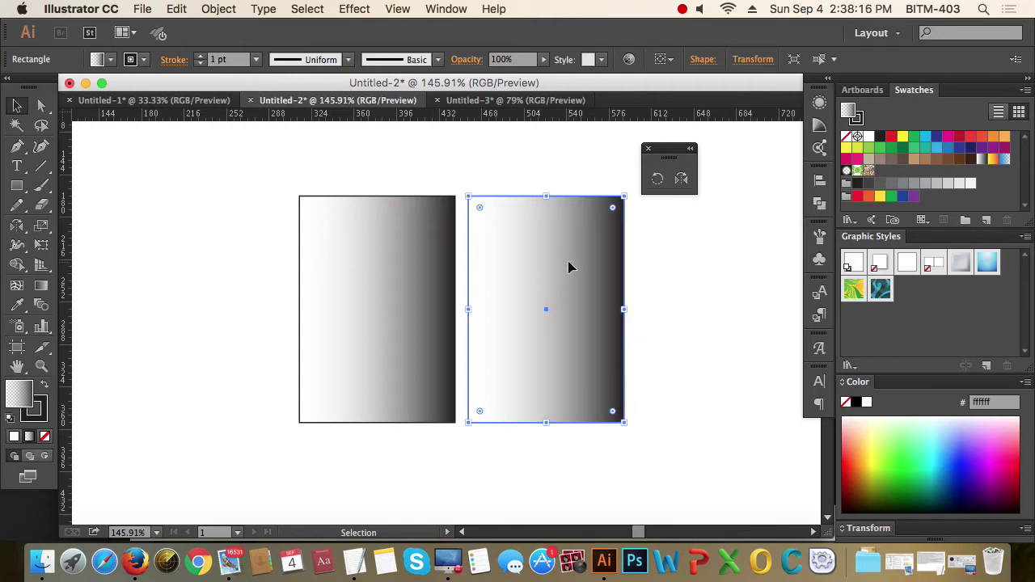
key("Delete")
Step: Try reflecting a copy of the gradient rectangle around an axis point just outside its lower dark corner without constraining the angle
left_click(439, 268)
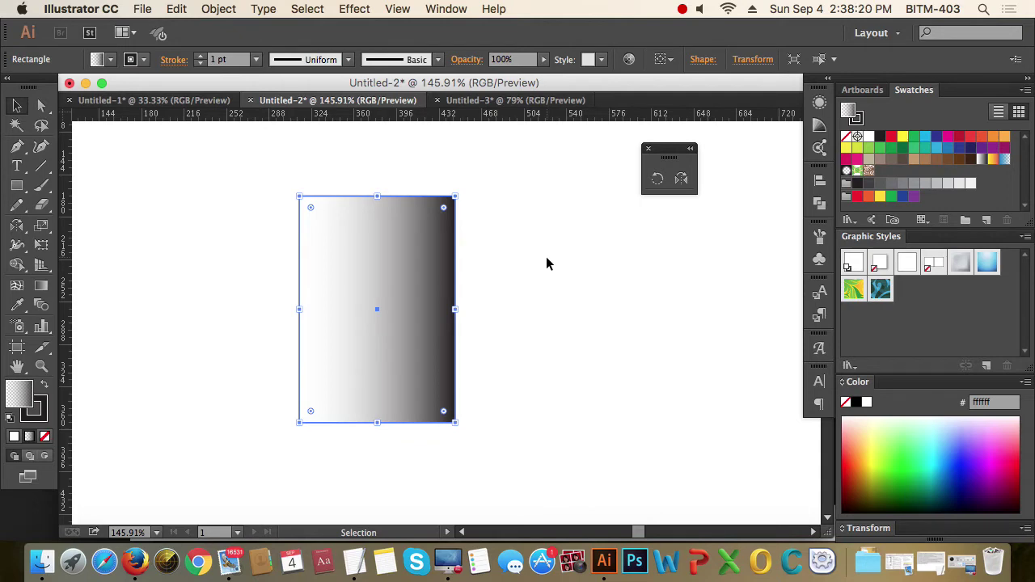
left_click(682, 179)
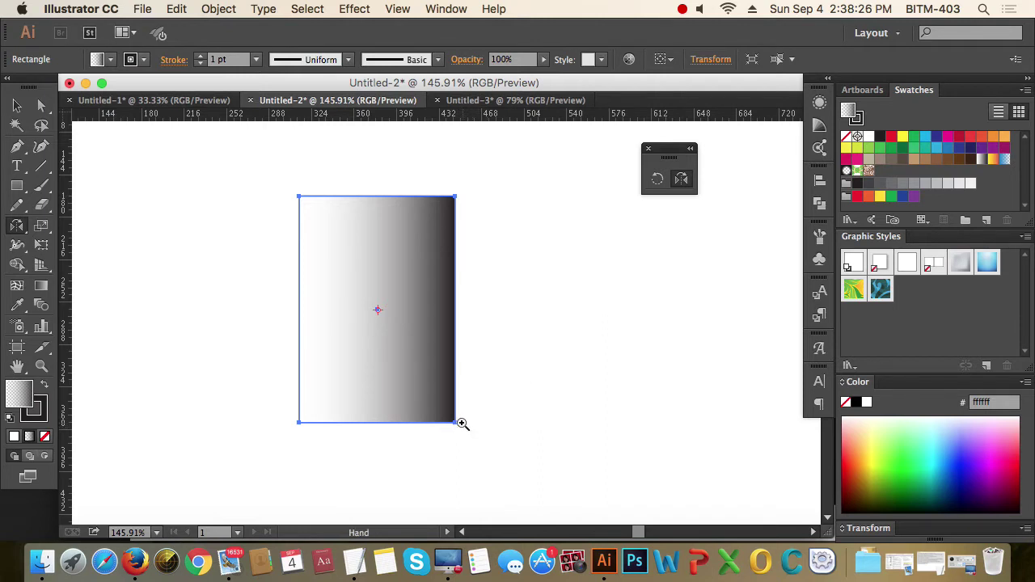
left_click_drag(440, 418, 536, 437)
left_click_drag(305, 319, 402, 328)
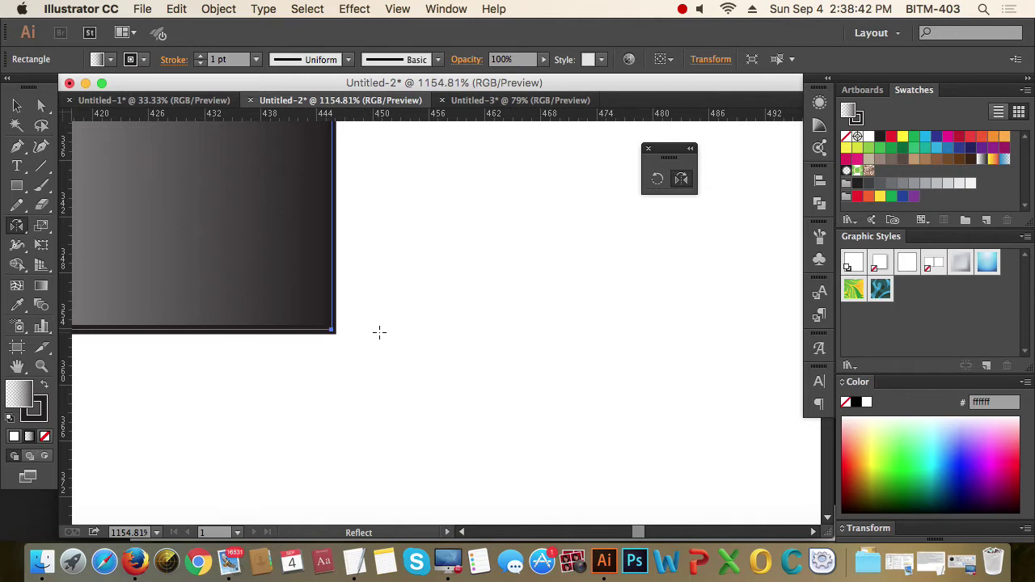
key("super+alt+space")
left_click(381, 331)
left_click(385, 331)
left_click(451, 328)
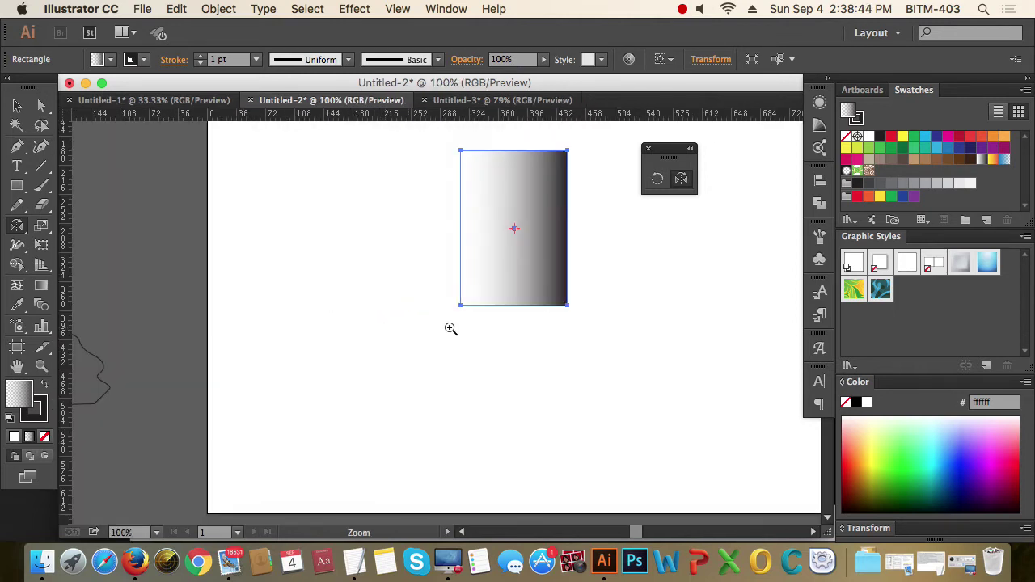
left_click(476, 347)
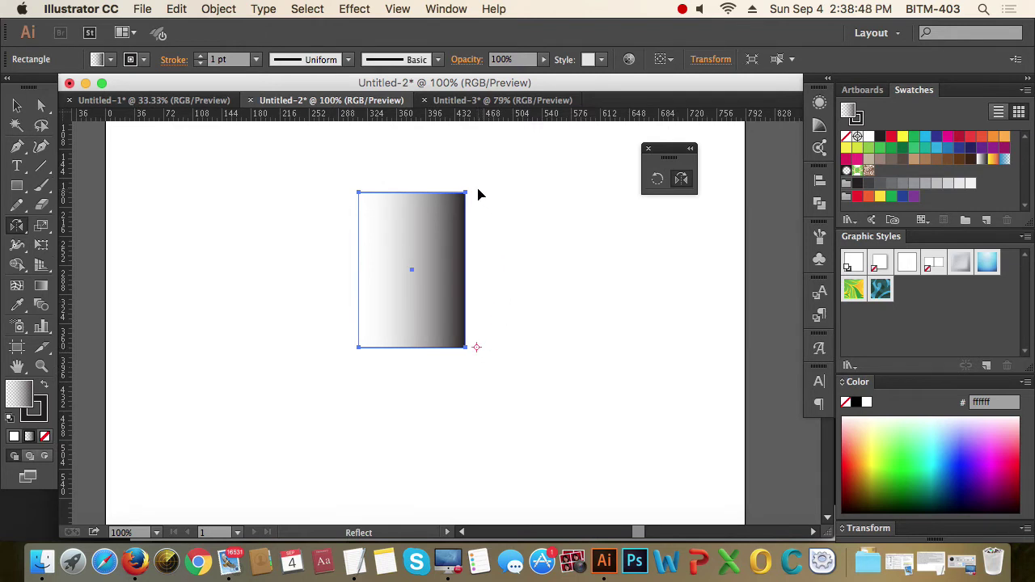
left_click_drag(478, 195, 489, 182)
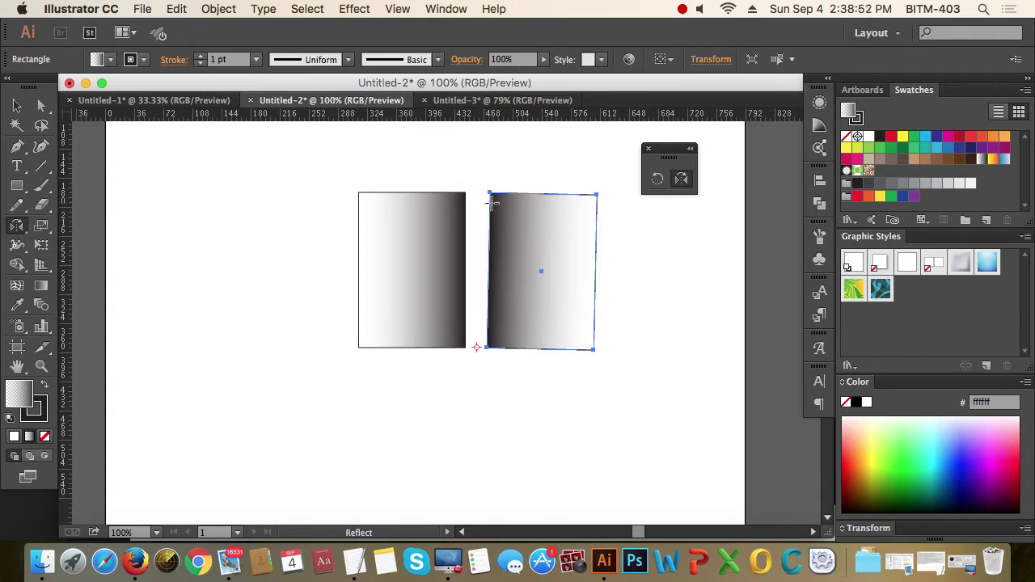
key("super+z")
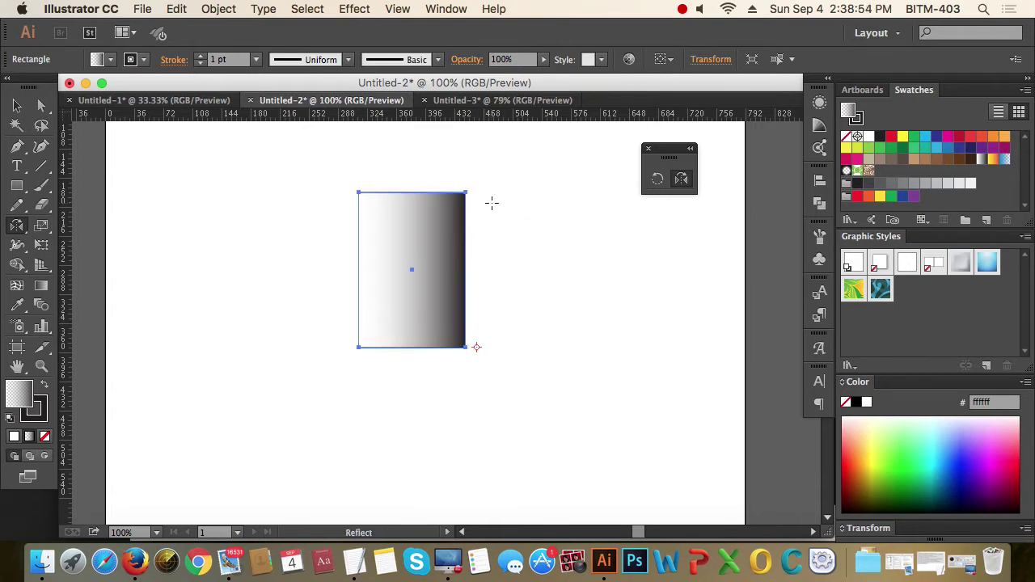
Step: Try moving and duplicating the gradient rectangle beside and below its original position, removing each trial result
left_click(18, 106)
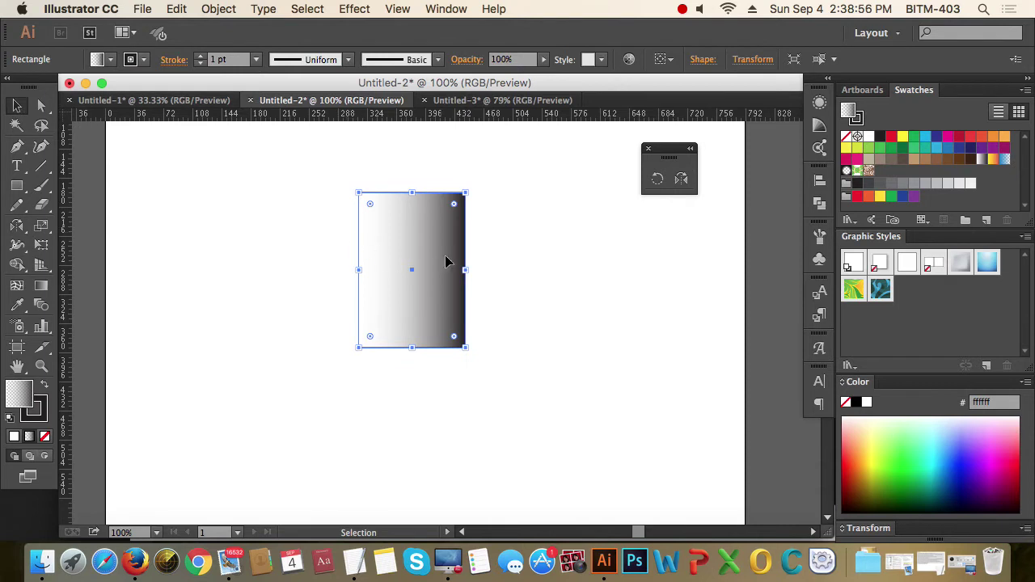
left_click_drag(446, 259, 610, 310)
key("super+z")
left_click_drag(412, 267, 528, 280)
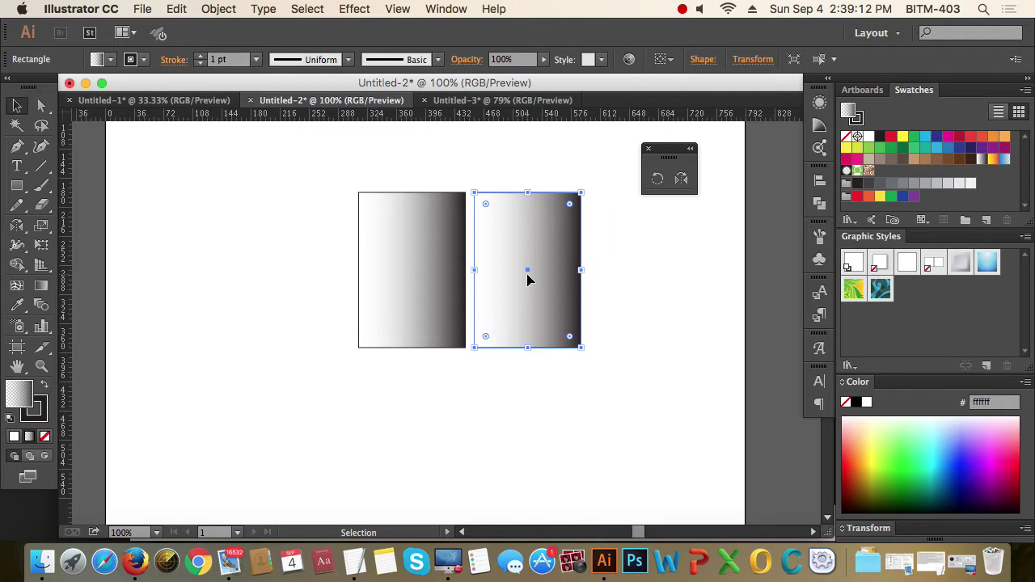
key("Delete")
left_click_drag(411, 260, 430, 429)
key("super+z")
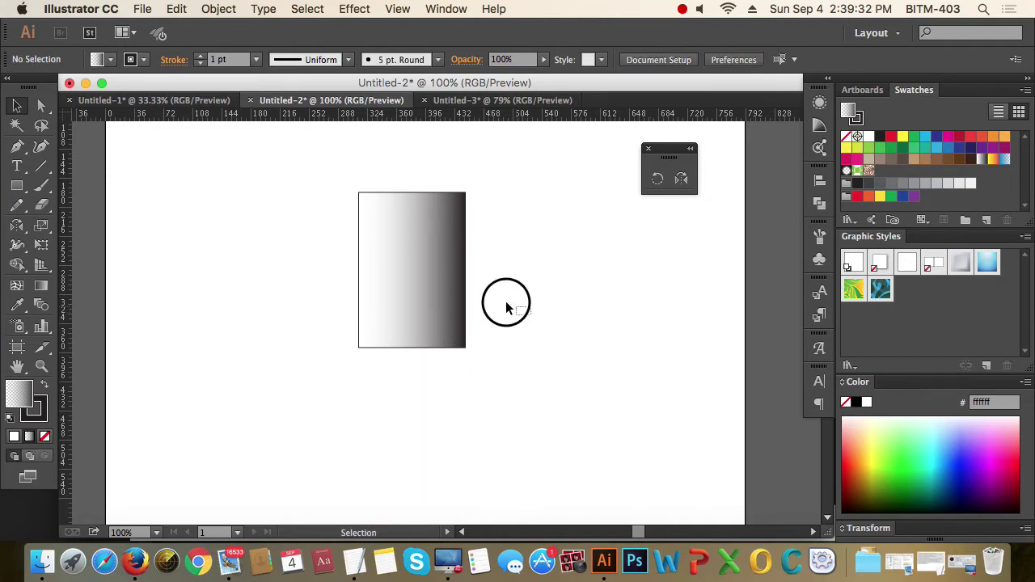
Step: Reflect a copy of the gradient rectangle across a straight vertical axis just outside its dark edge
left_click(681, 178)
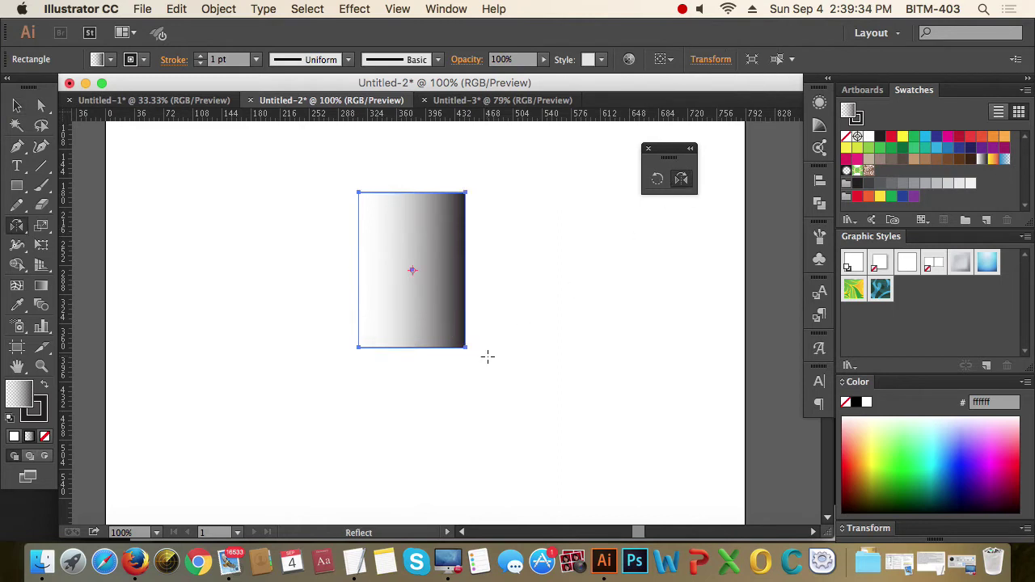
left_click(477, 347)
left_click_drag(479, 197, 478, 191)
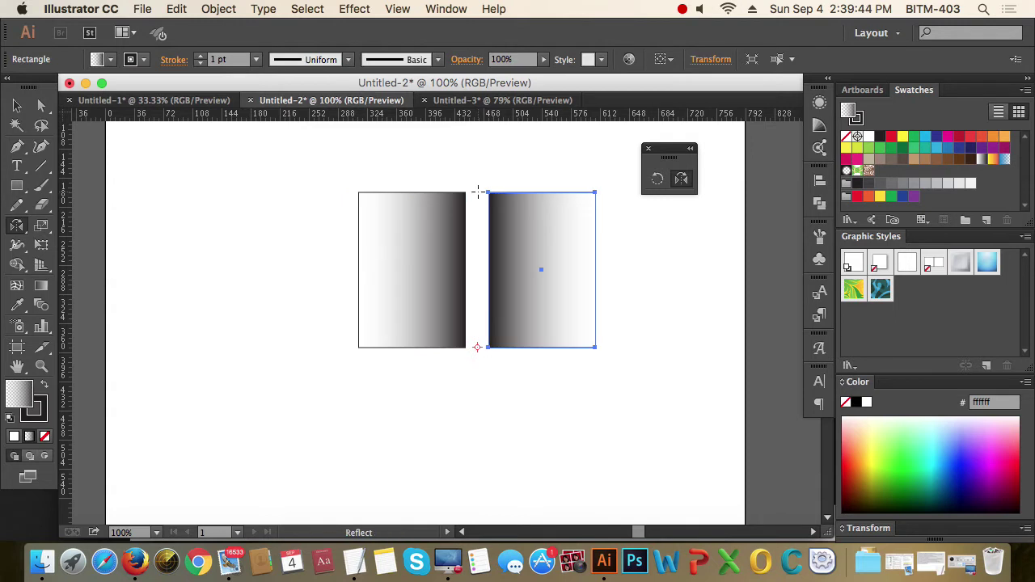
key("v")
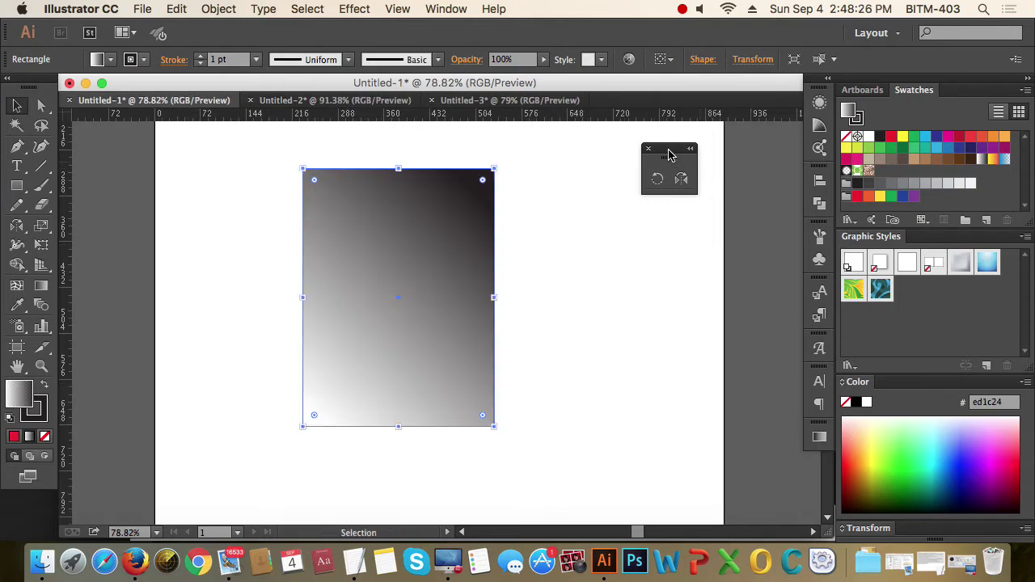
Step: Open the Reflect options for the diagonal-gradient rectangle in Untitled-1 and position the dialog clear of the artwork
left_click_drag(671, 153, 668, 229)
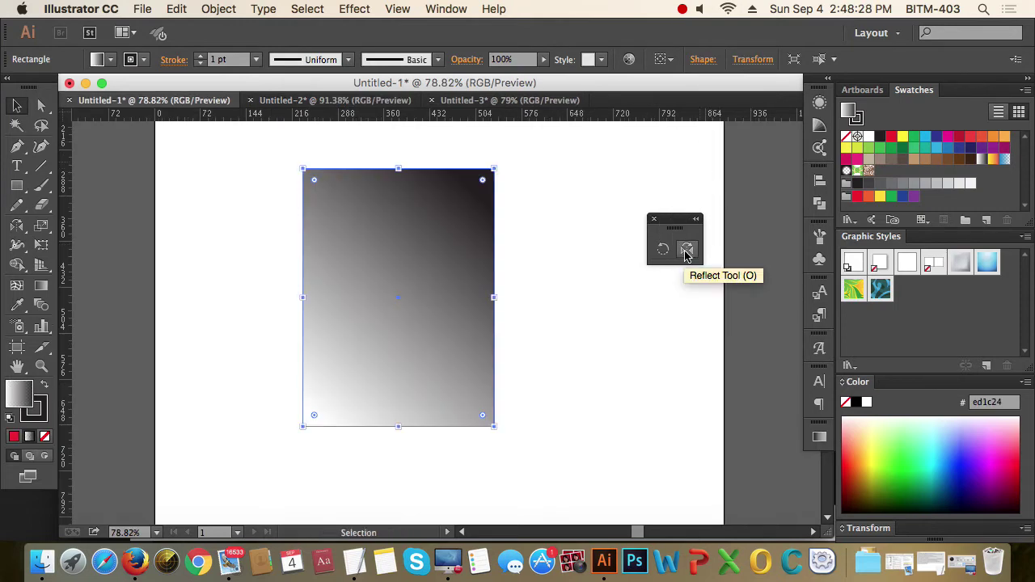
left_click(687, 252)
double_click(686, 252)
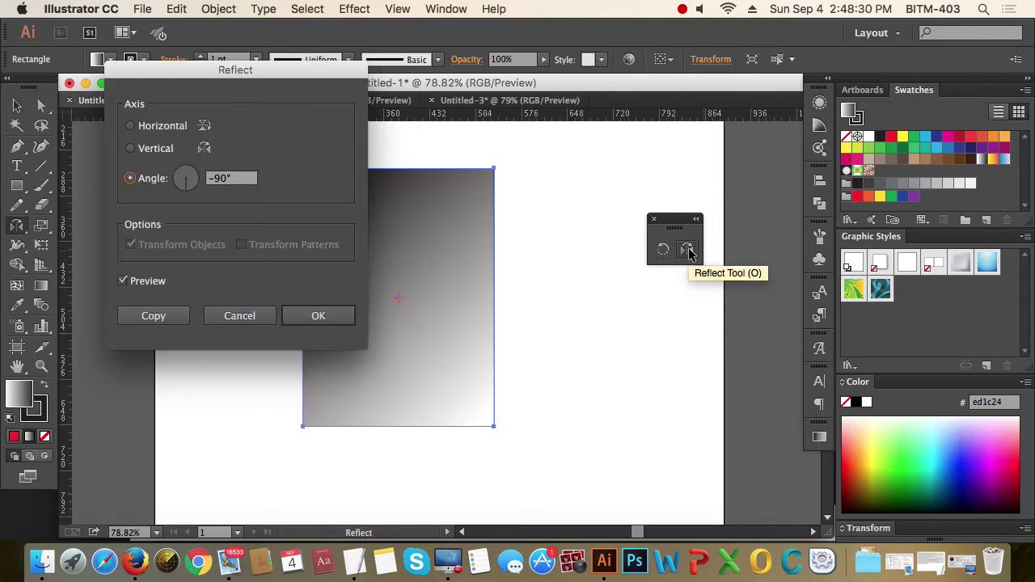
left_click_drag(246, 73, 703, 136)
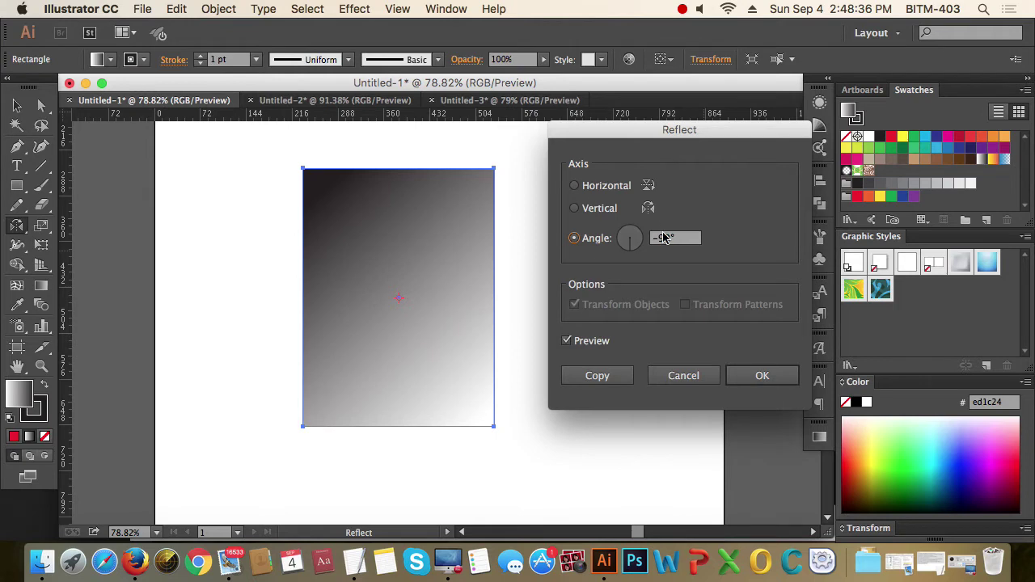
Step: Compare the previews of the gradient rectangle reflected across the Horizontal and Vertical axes
left_click(591, 189)
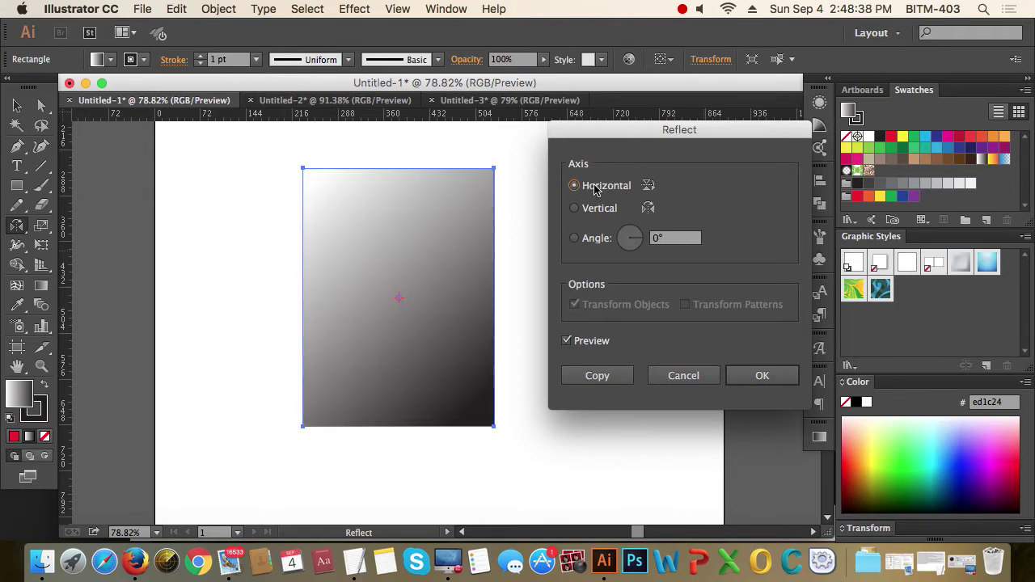
left_click(596, 209)
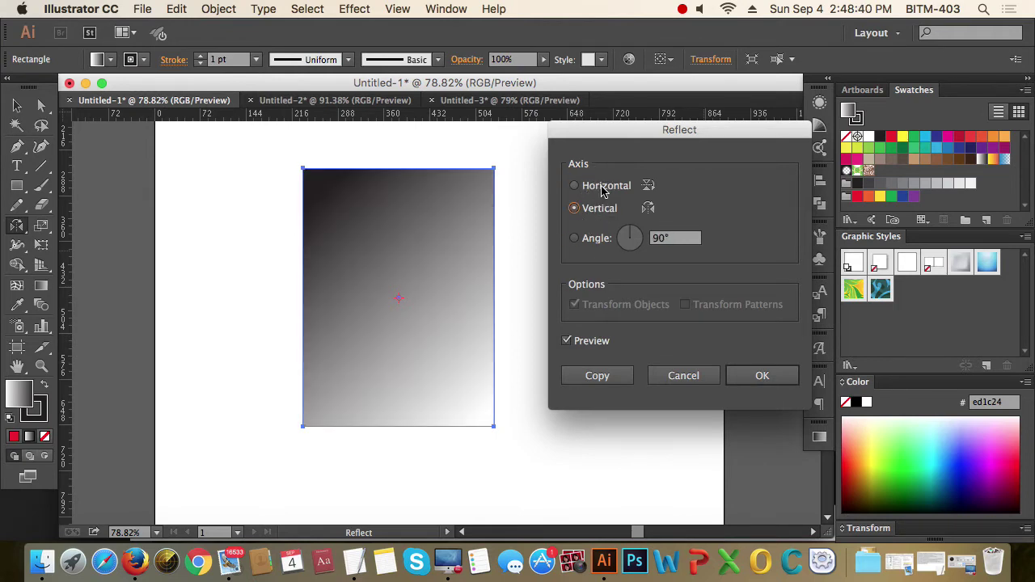
left_click(600, 187)
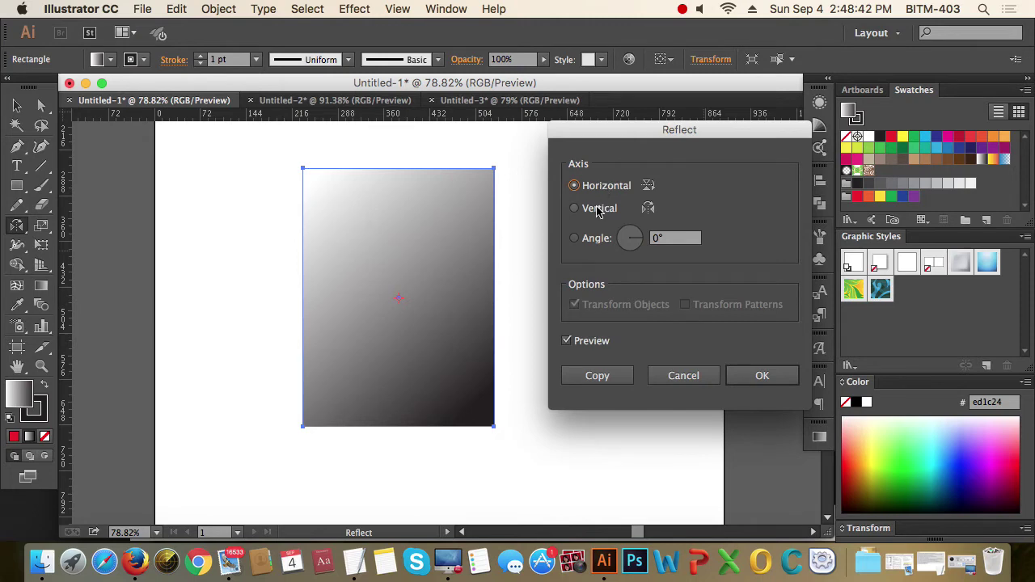
left_click(597, 207)
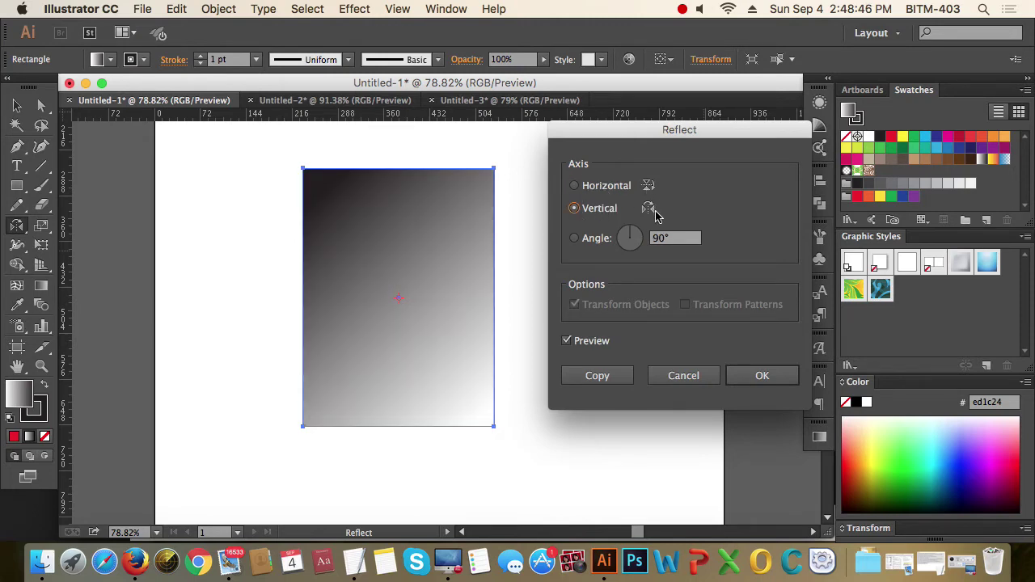
left_click(606, 188)
left_click(598, 208)
Step: Toggle the reflection preview off and on repeatedly to compare the Vertical-axis result with the original rectangle
left_click(591, 342)
left_click(591, 341)
left_click(593, 342)
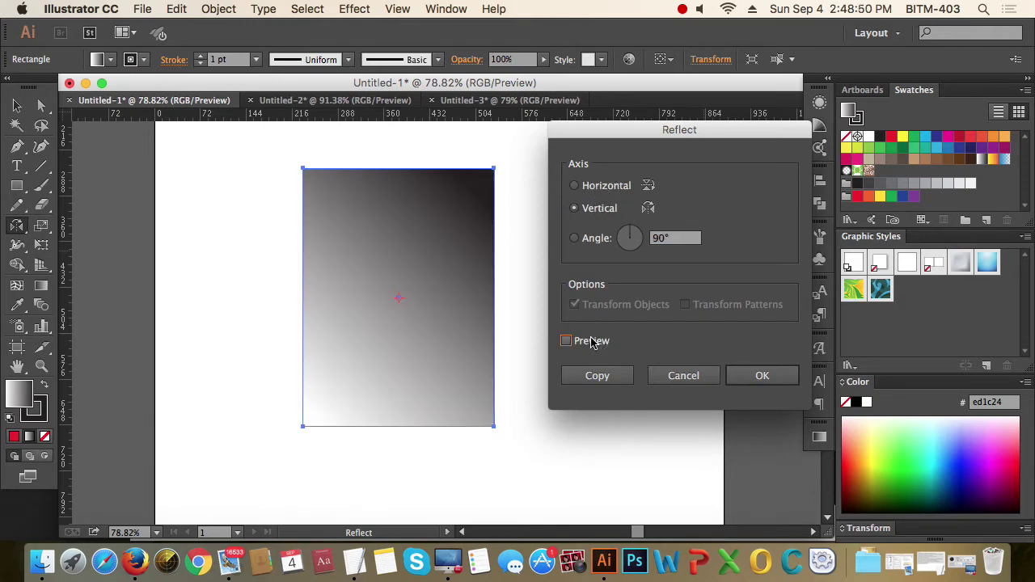
left_click(591, 342)
left_click(591, 341)
left_click(591, 341)
left_click(591, 341)
left_click(591, 341)
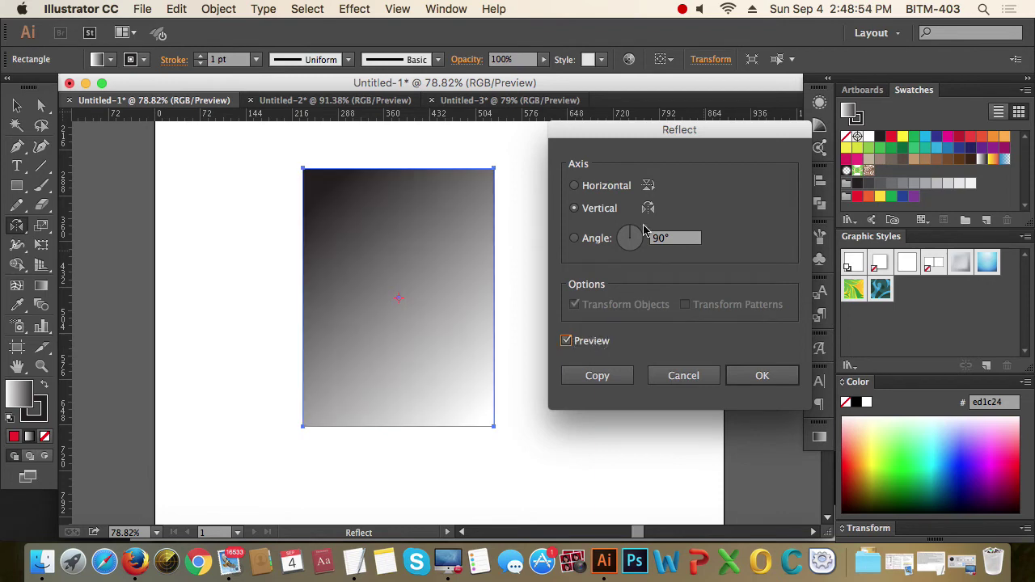
Step: Alternate once more between the Horizontal and Vertical axes, and apply the Vertical reflection to the rectangle
left_click(605, 185)
left_click(597, 209)
left_click(596, 185)
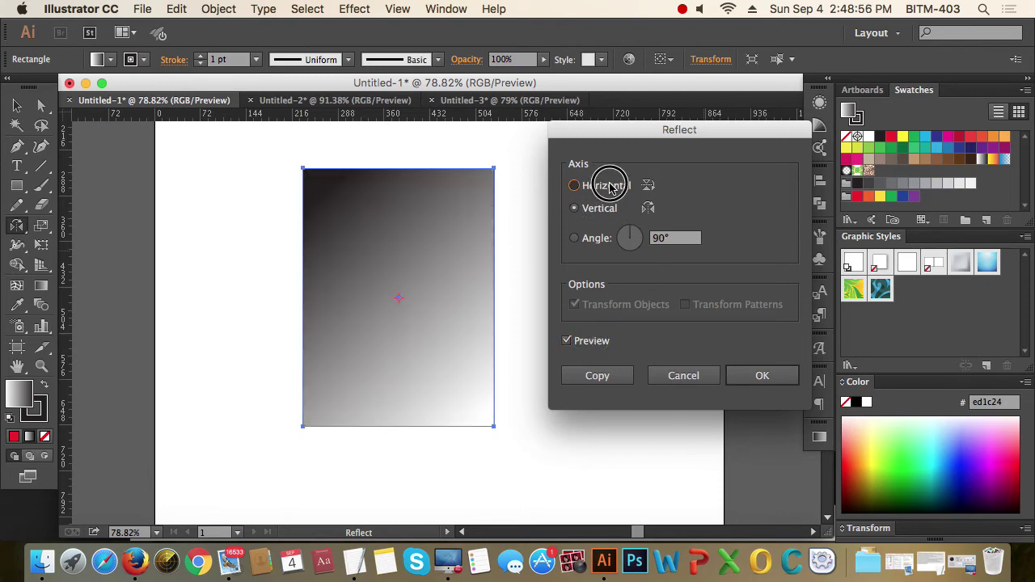
left_click(599, 208)
left_click(602, 187)
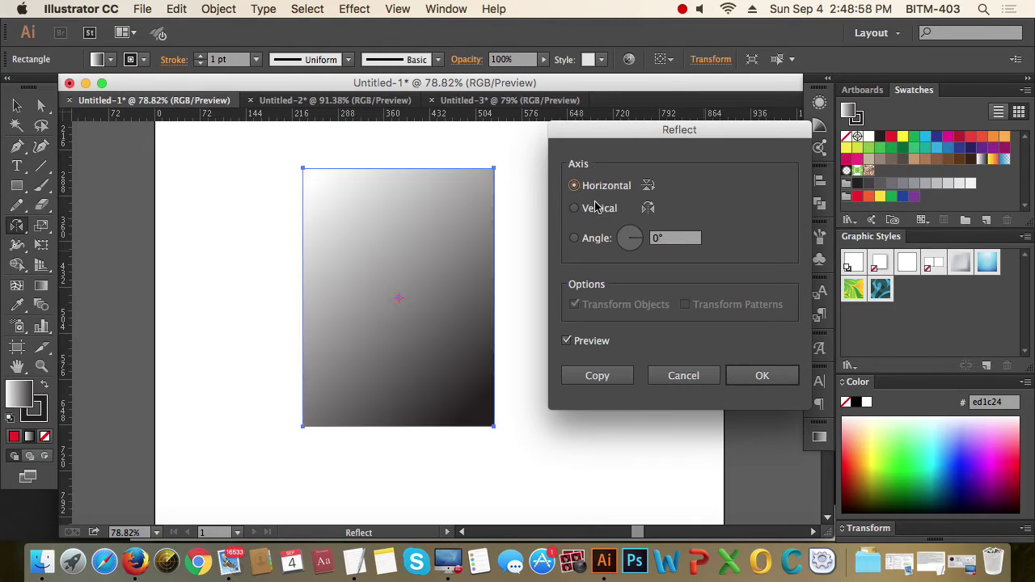
left_click(599, 209)
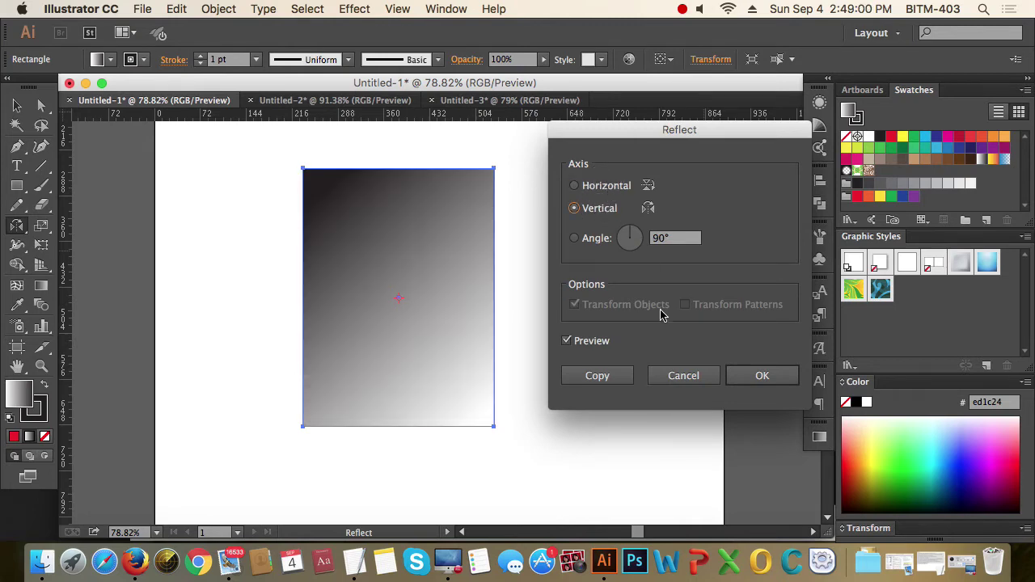
left_click(764, 377)
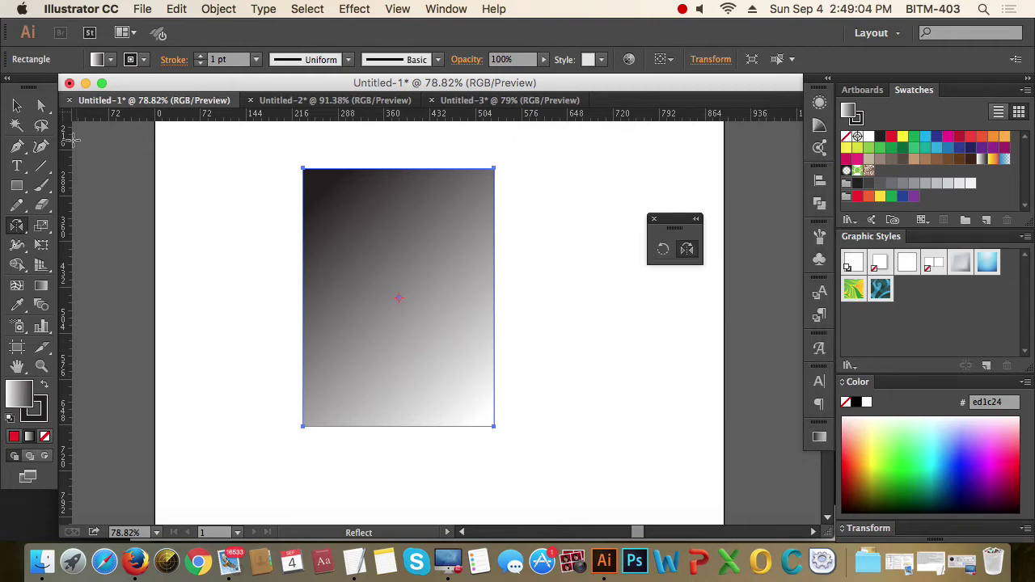
Step: Try moving the reflected rectangle aside to check for a copy, and undo the move and the reflection
key("v")
left_click(575, 326)
left_click(451, 332)
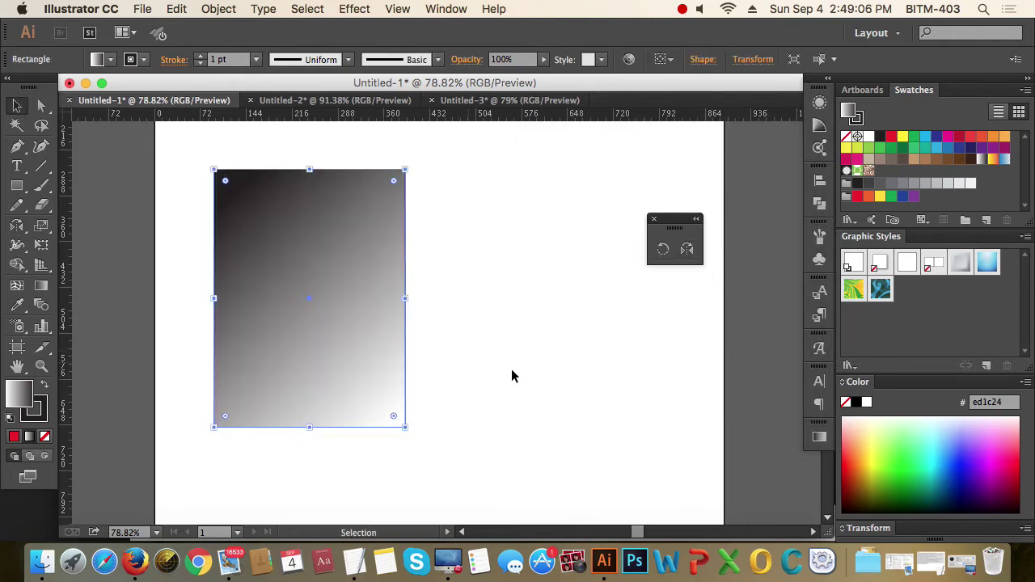
key("a")
key("v")
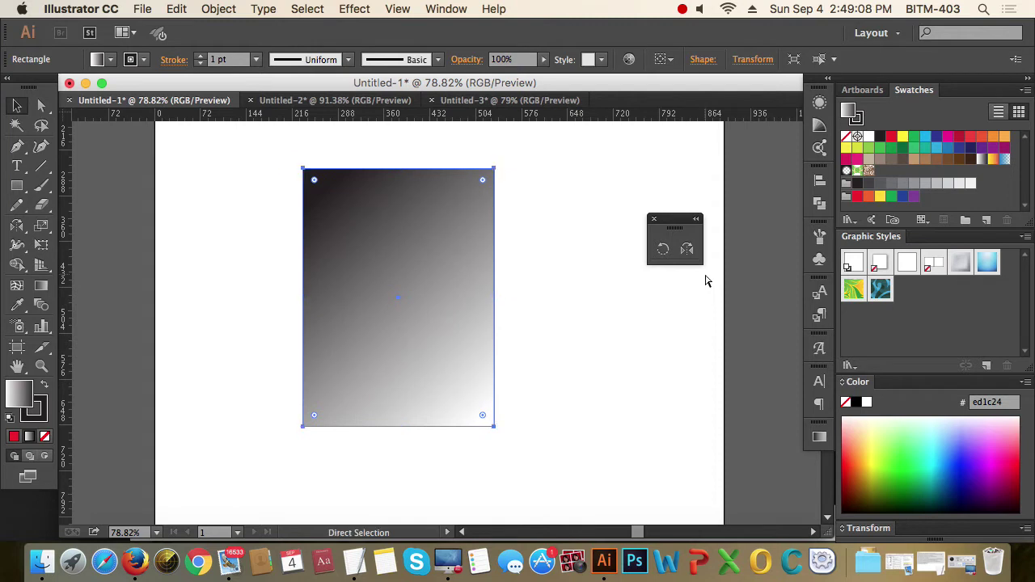
key("super+d")
Step: Reflect a copy of the gradient rectangle across the Horizontal axis with the Reflect options
left_click(687, 250)
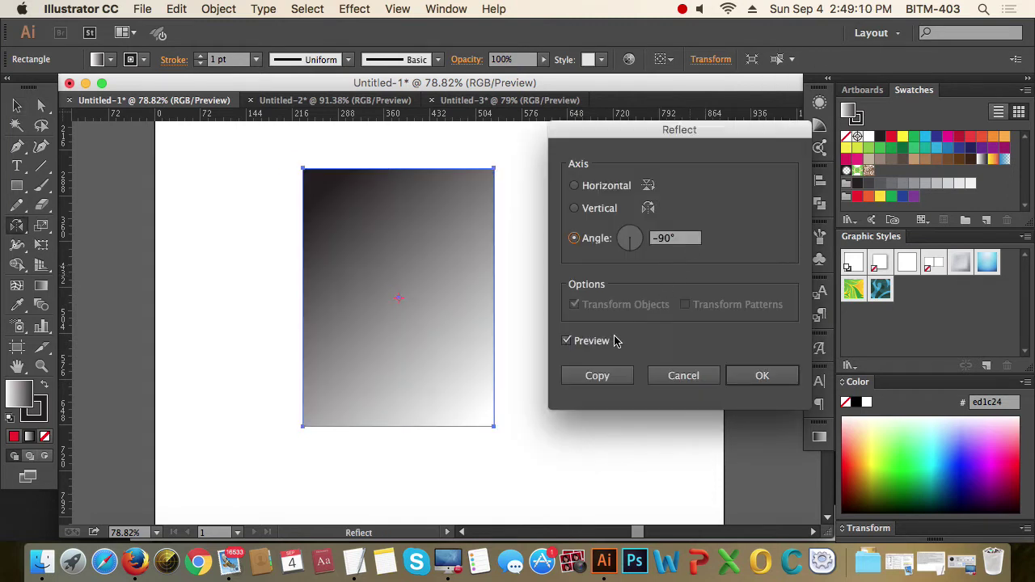
left_click(597, 209)
left_click(602, 188)
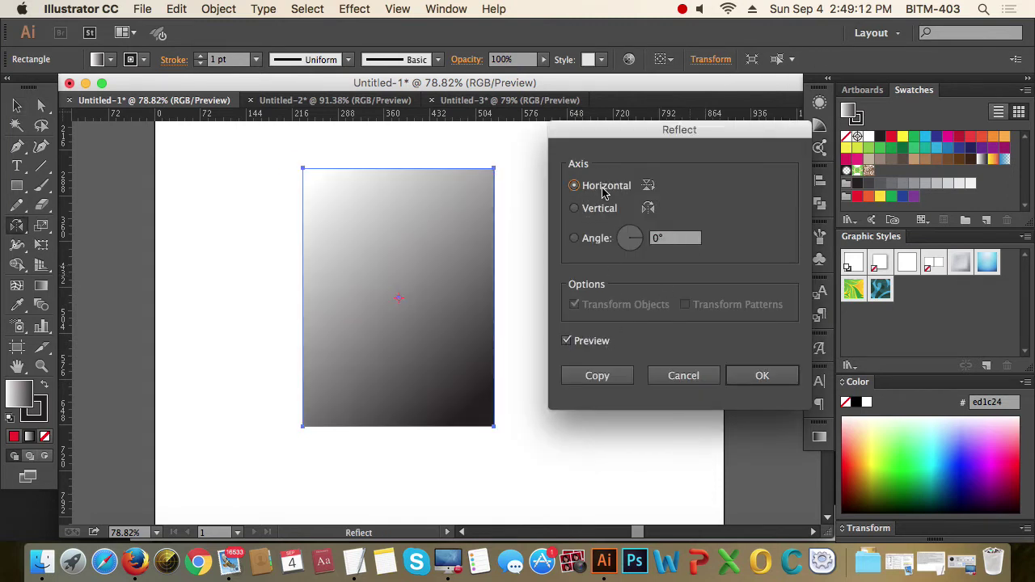
left_click(597, 376)
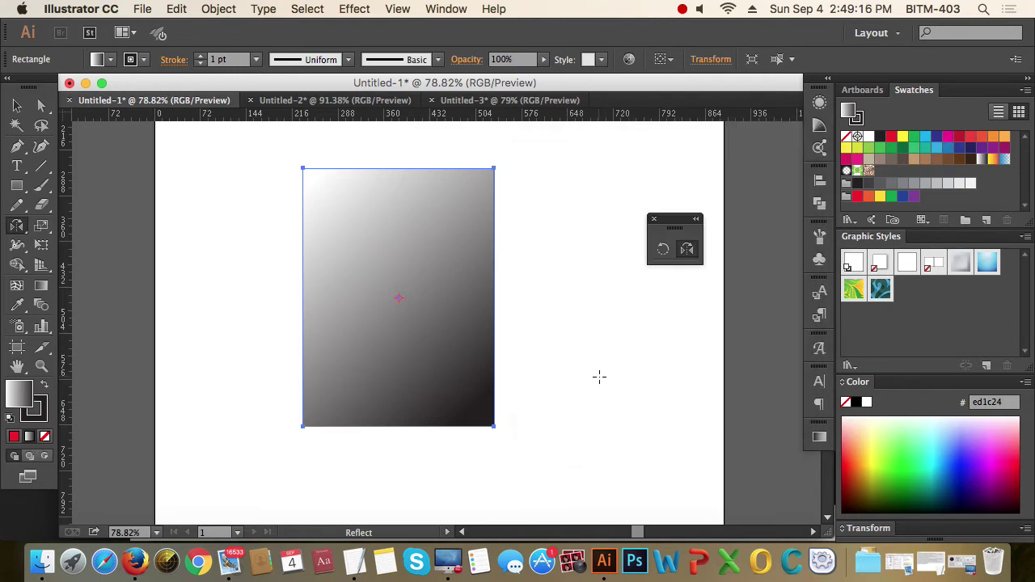
Step: Move the reflected copy beside the original rectangle so that both gradients can be compared
left_click(19, 106)
left_click(19, 106)
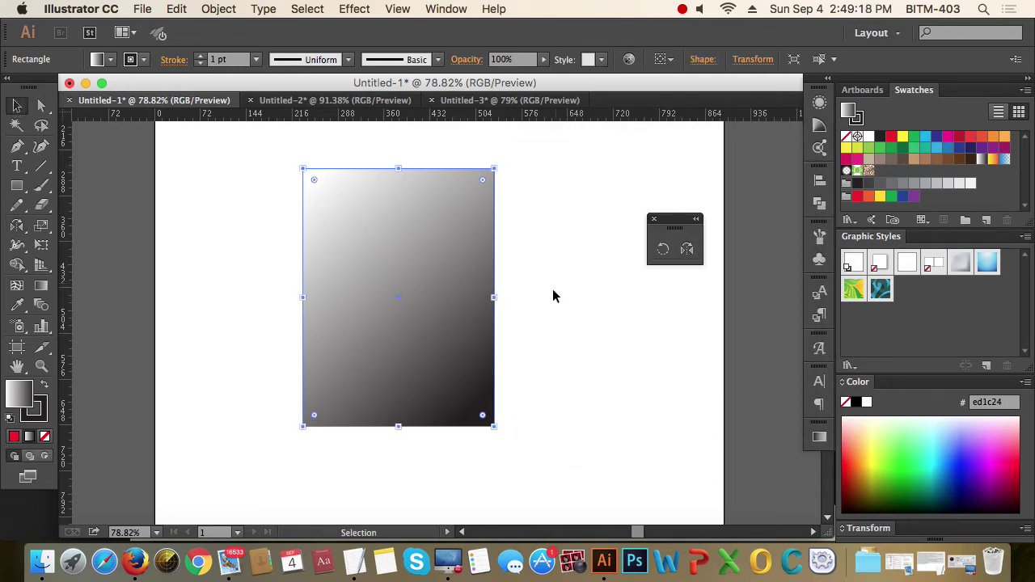
left_click_drag(446, 321, 647, 325)
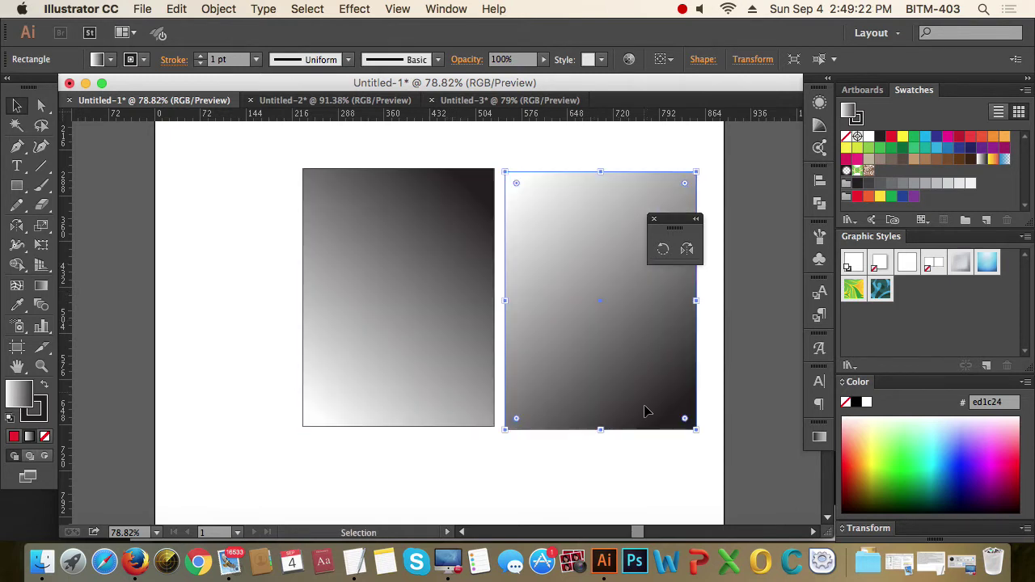
left_click(620, 480)
left_click(427, 293)
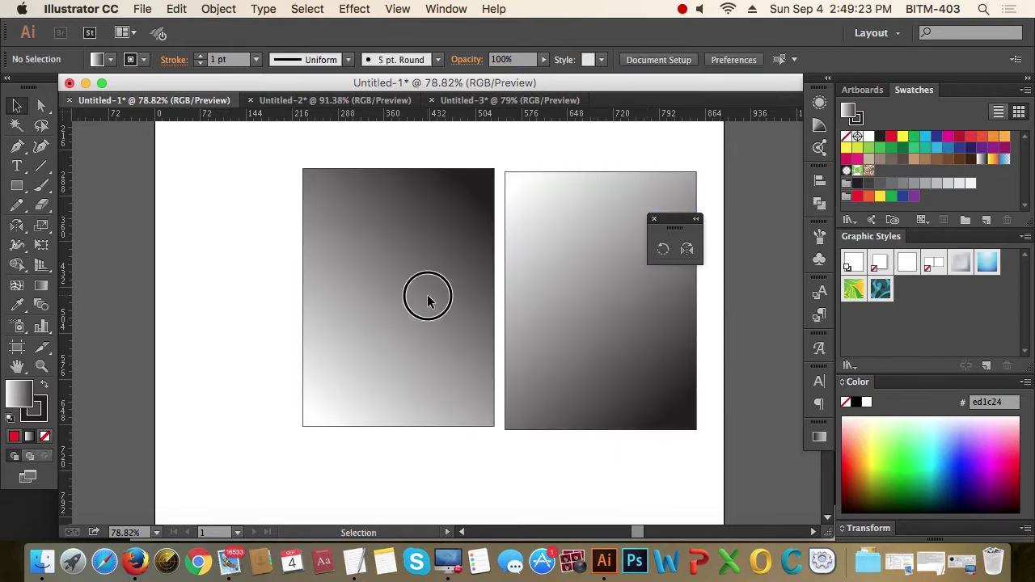
left_click(636, 337)
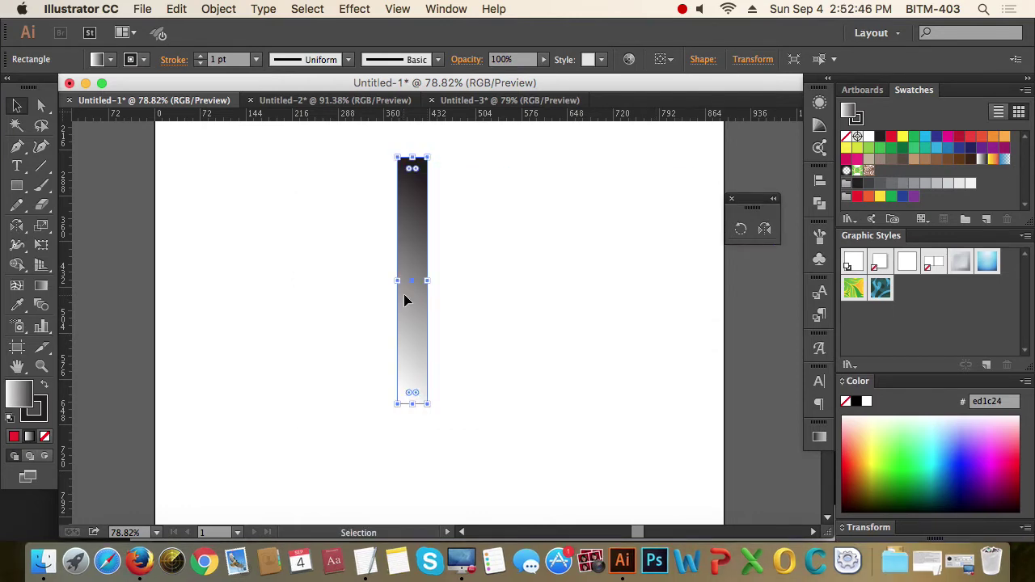
Step: Open the Rotate options for the narrow gradient bar, with the floating Rotate and Reflect tools moved closer to it
left_click(741, 229)
left_click_drag(749, 201, 688, 190)
double_click(680, 215)
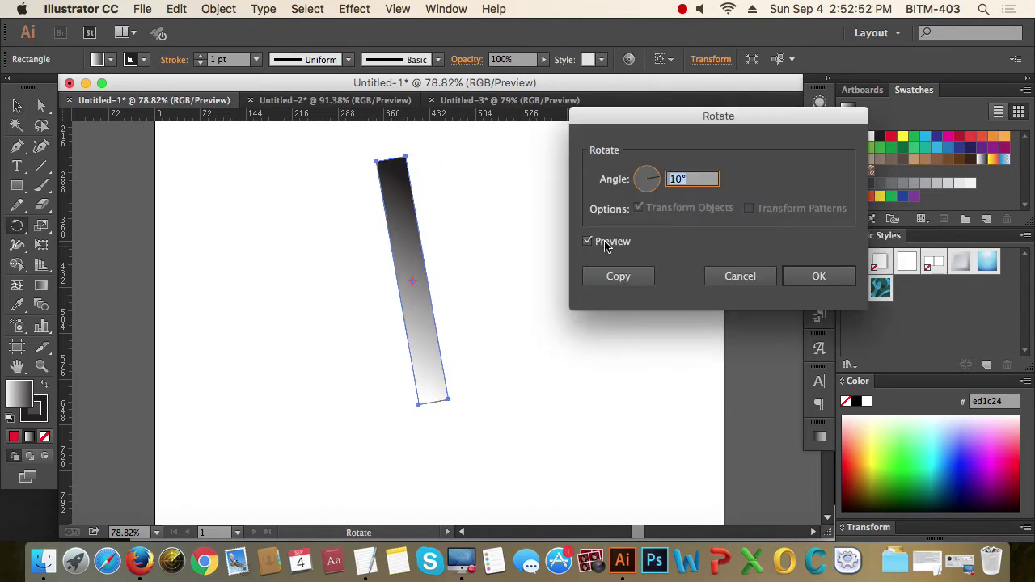
Step: Preview freehand rotation angles such as 70°, 16° and 193° on the bar with the angle dial
left_click(651, 173)
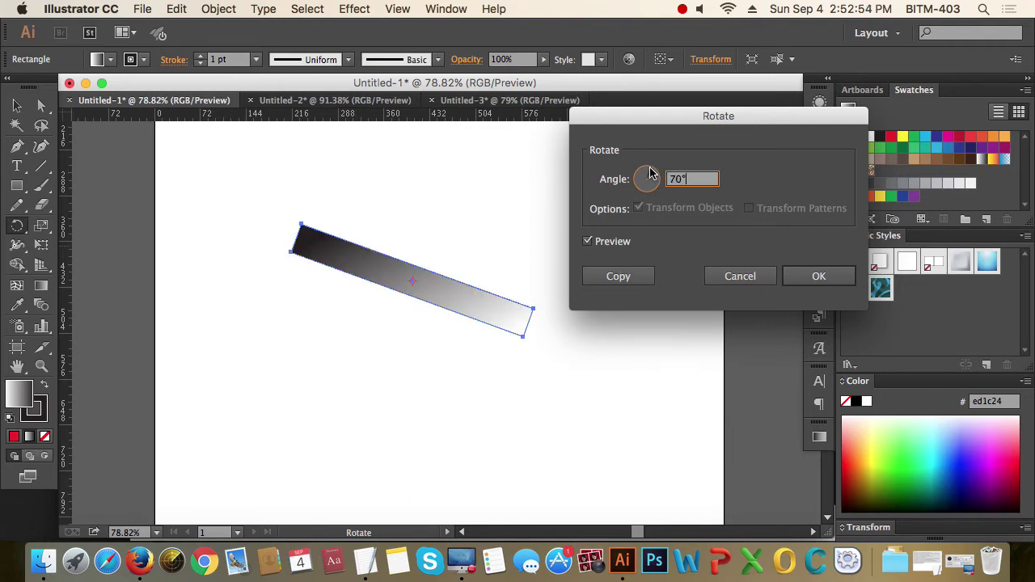
mouse_move(651, 173)
left_mouse_down()
mouse_move(638, 169)
mouse_move(651, 193)
mouse_move(659, 175)
mouse_move(643, 178)
left_mouse_up()
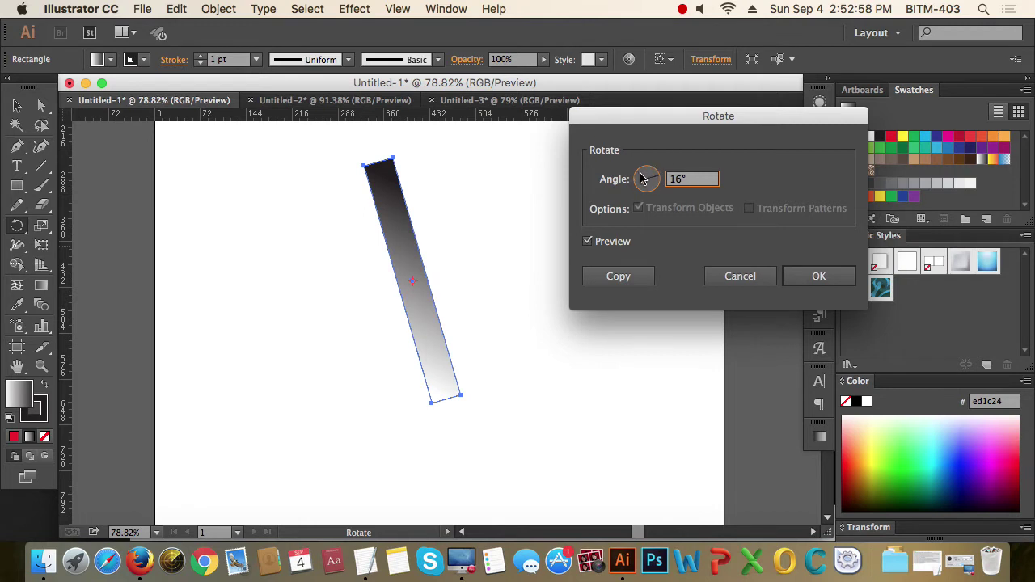
left_click(613, 243)
left_click(610, 243)
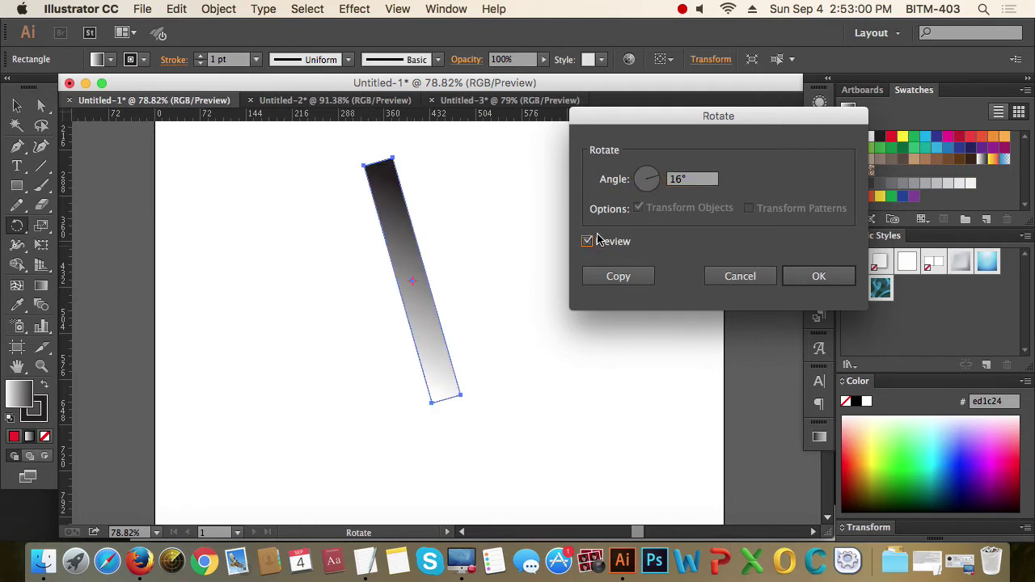
left_click_drag(649, 175, 642, 186)
Step: Preview the bar at exact rotation angles of 90°, 0° and 45°
left_click_drag(704, 178, 668, 178)
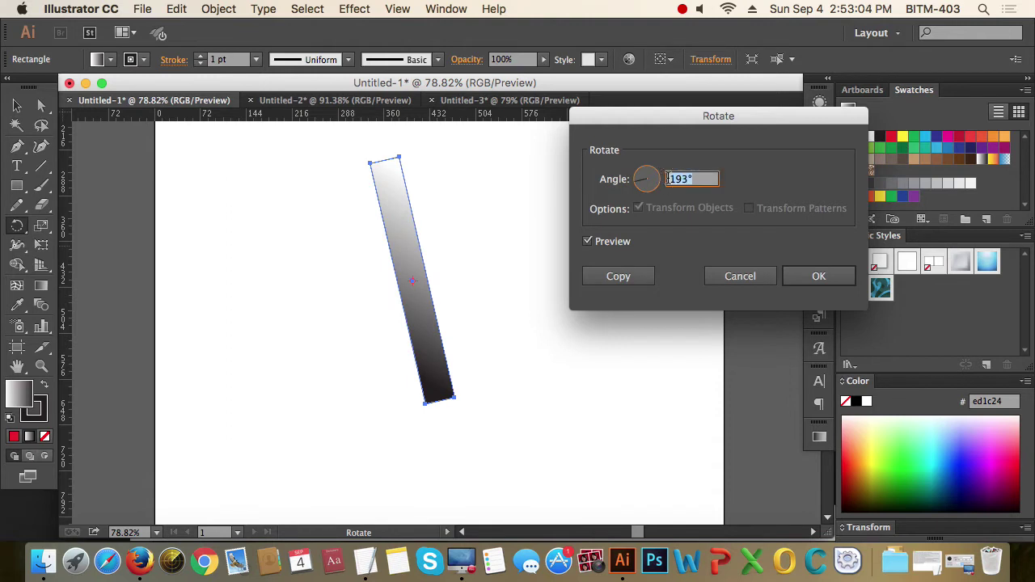
type("90")
key("Tab")
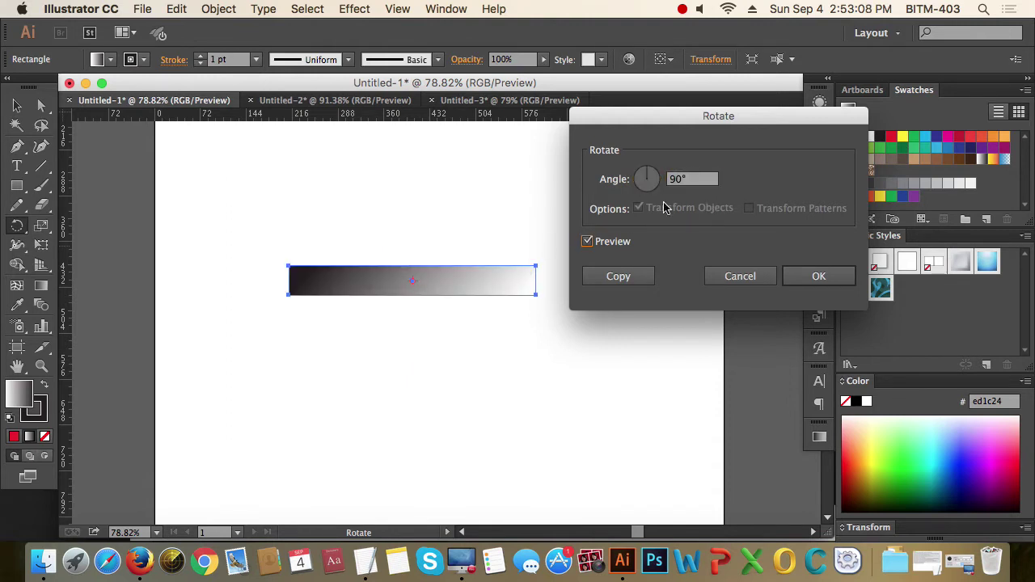
double_click(694, 180)
type("0")
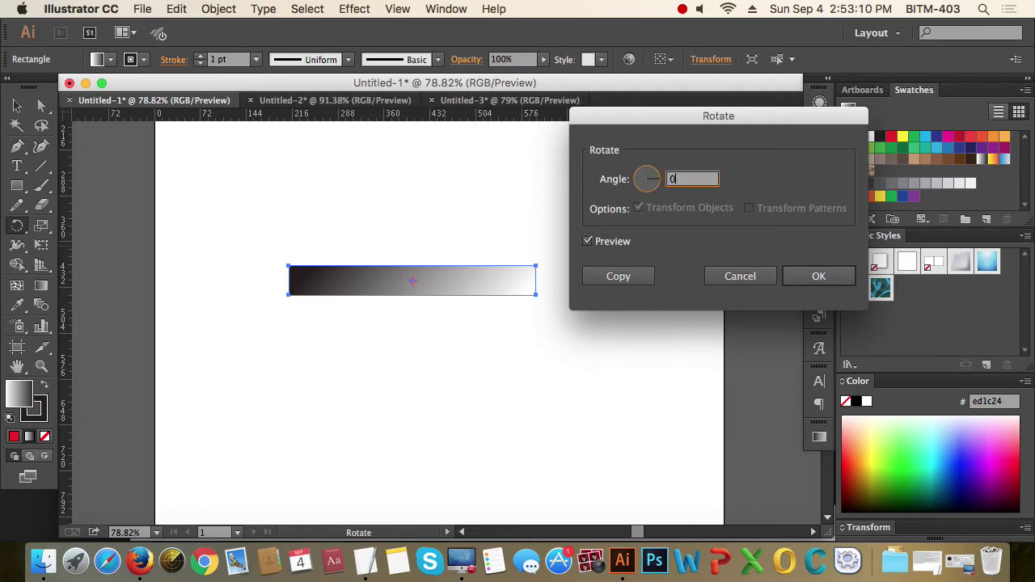
key("Tab")
double_click(694, 180)
type("45")
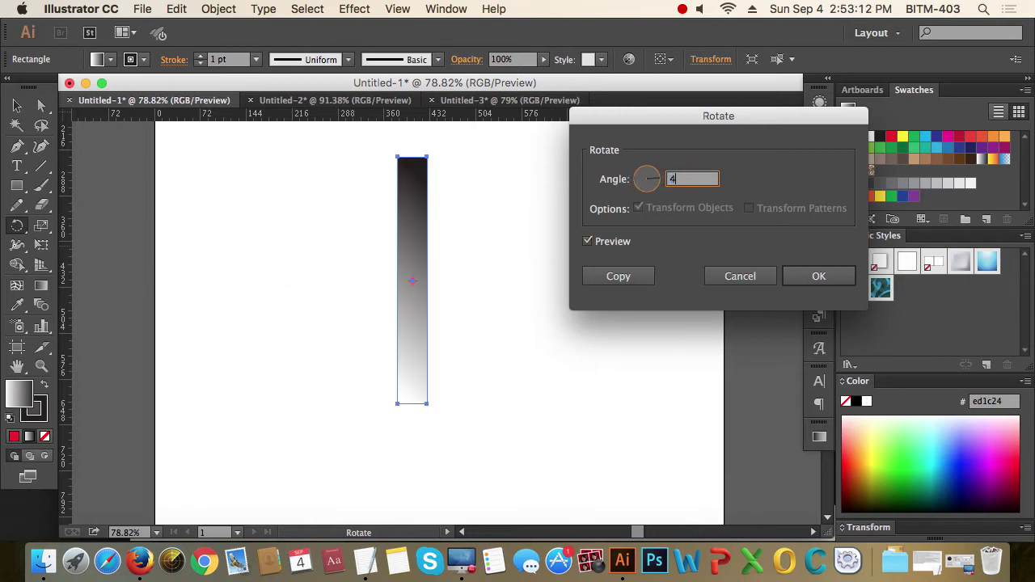
key("Tab")
Step: Set the rotation angle to 105° and create a rotated copy of the gradient bar
double_click(702, 180)
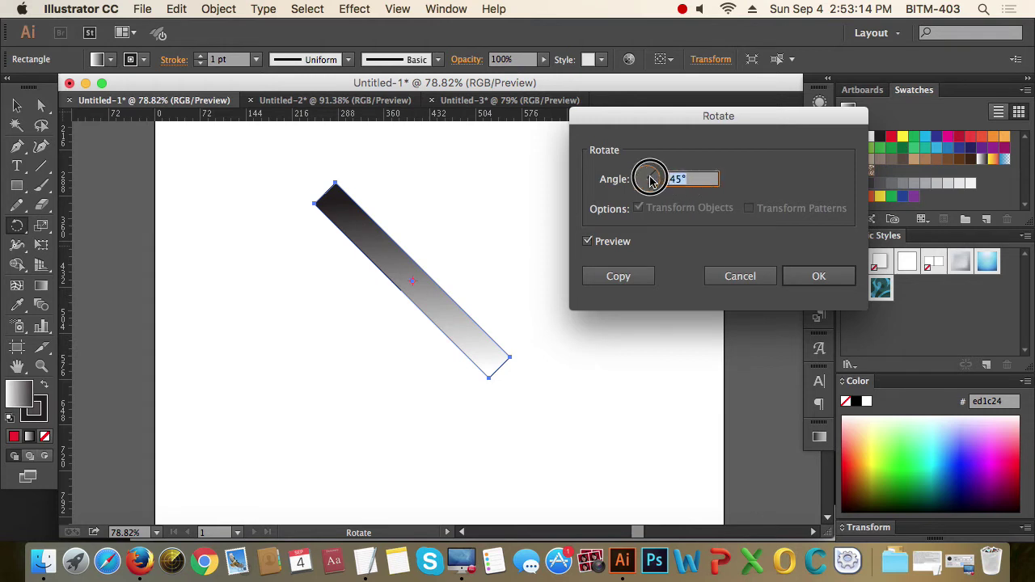
type("105")
key("Tab")
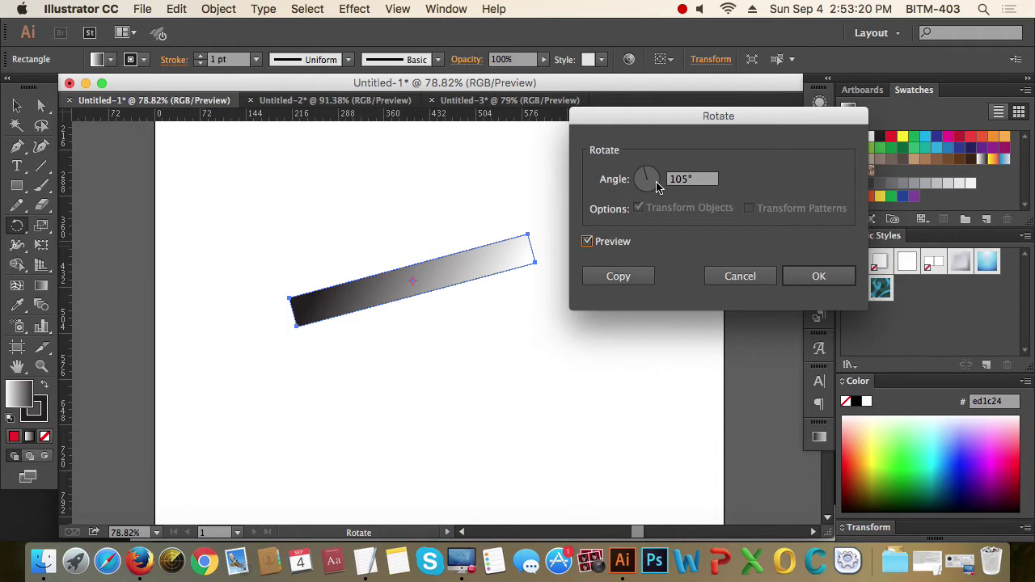
left_click(622, 283)
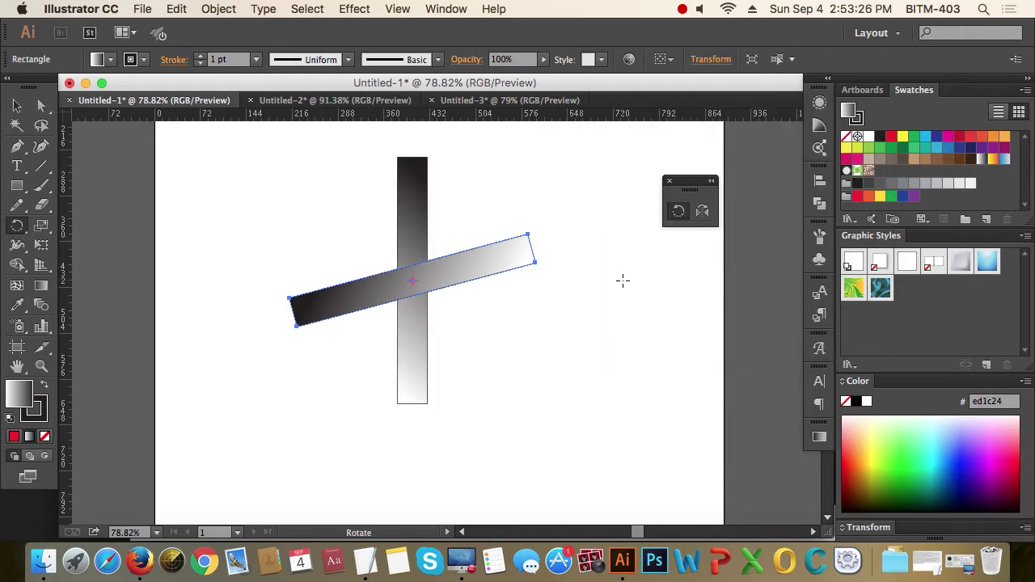
left_click(16, 104)
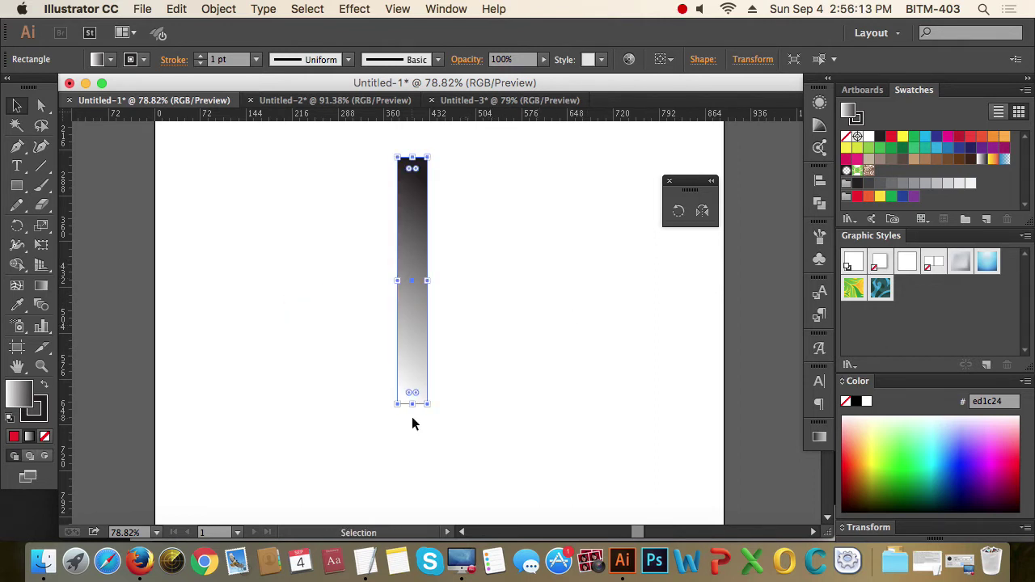
Step: Rotate a copy of the gradient bar slightly counterclockwise around a pivot point just below its light end
left_click(677, 212)
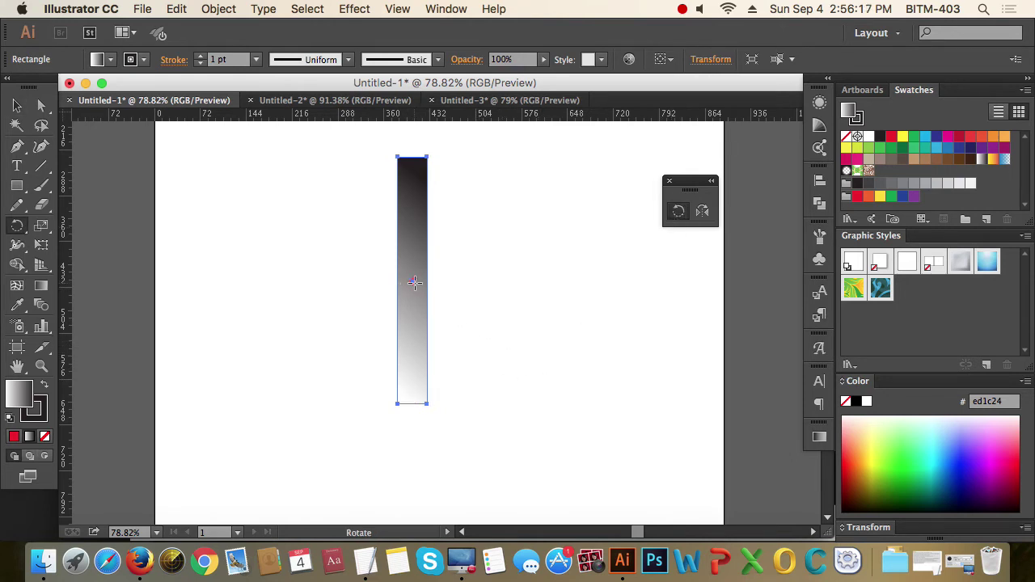
left_click(411, 411)
left_click_drag(414, 164, 360, 167)
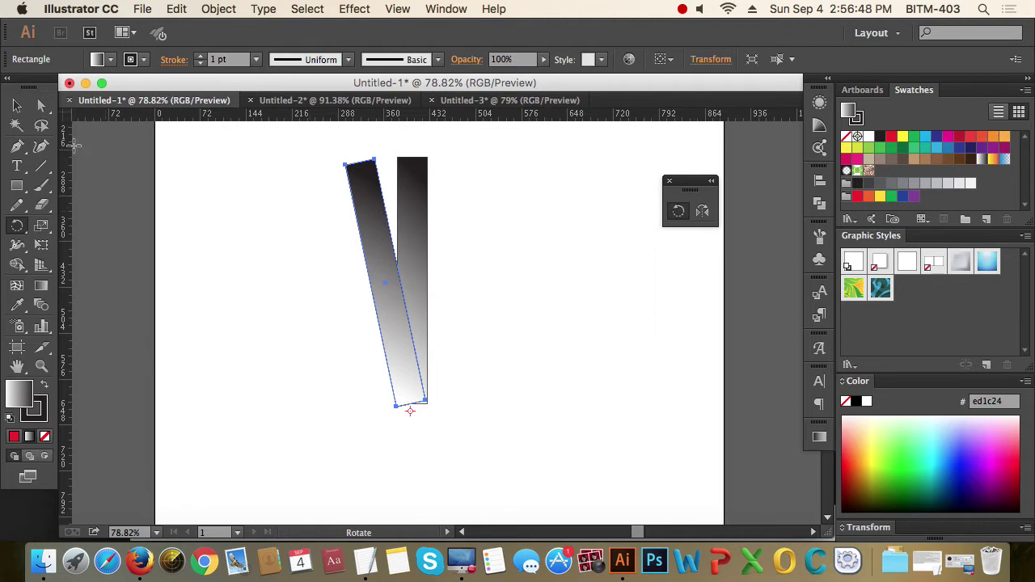
Step: Repeat the last rotate-and-copy transformation once on the tilted gradient bar using Transform Again
left_click(17, 106)
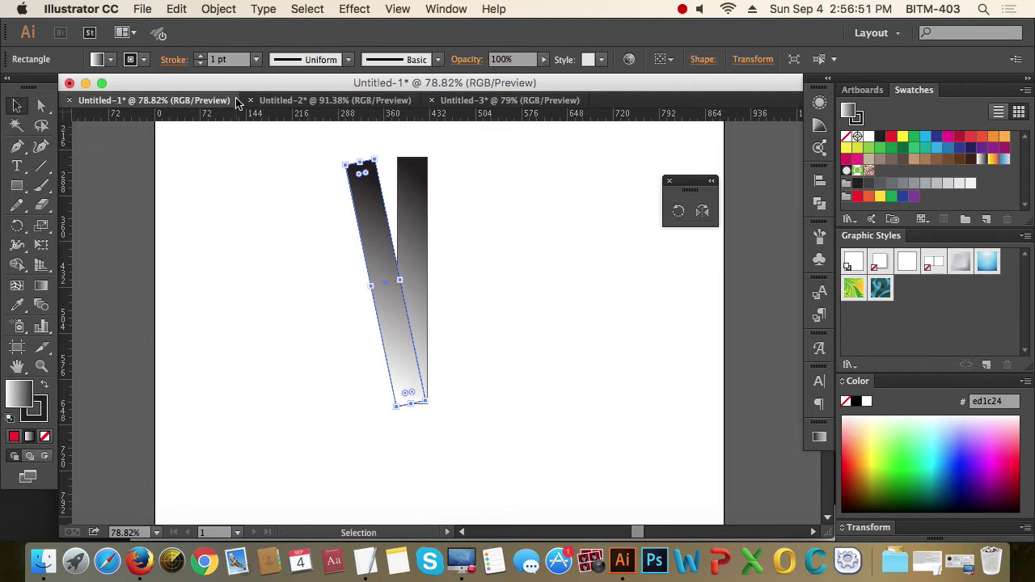
left_click(219, 10)
mouse_move(235, 31)
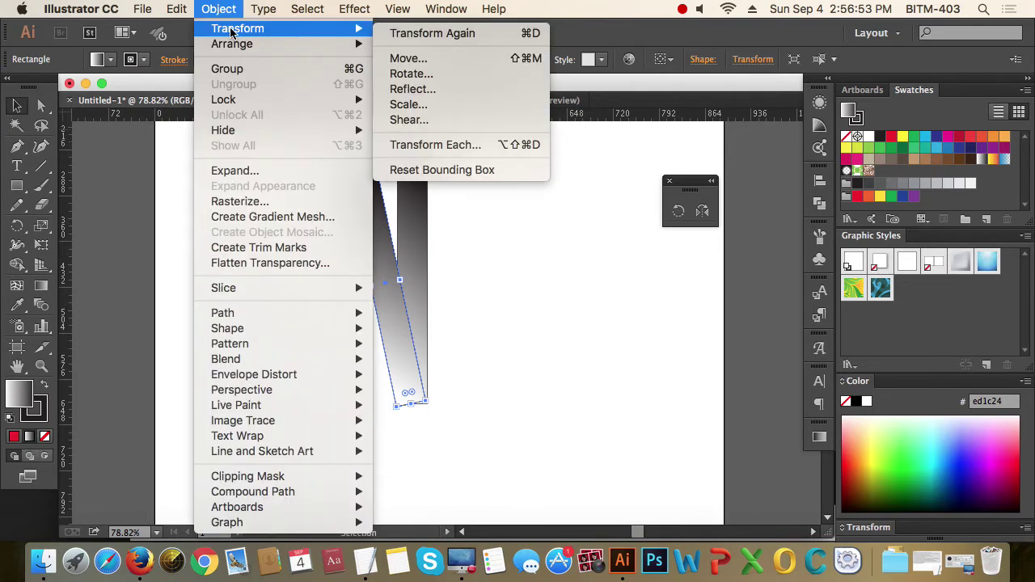
left_click(486, 34)
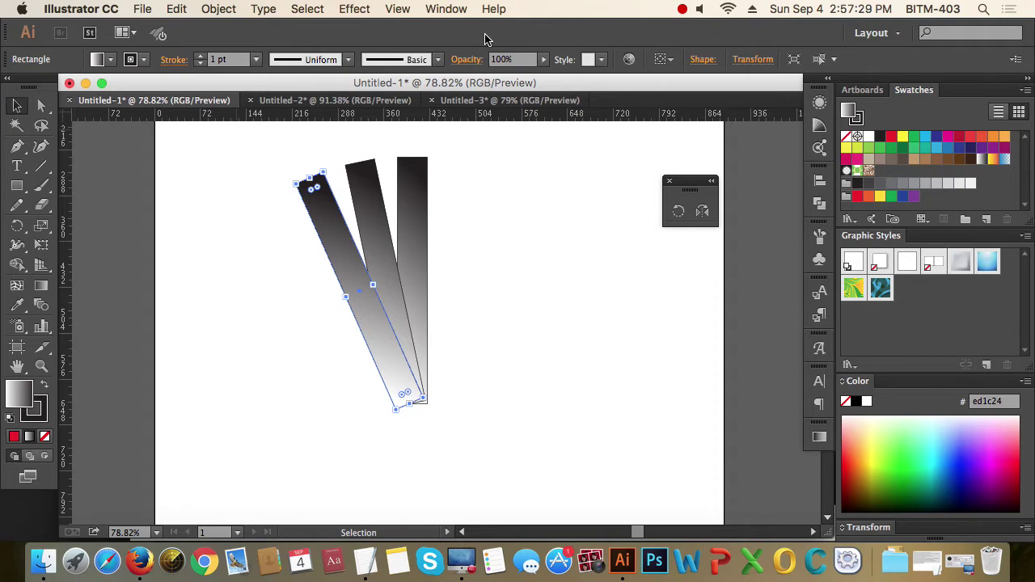
Step: Keep repeating the rotated copy around the pivot until the gradient bars form a full circle, then deselect the artwork
key("super+d")
key("super+d")
key("super+d")
key("super+d")
key("super+d")
key("super+d")
key("super+d")
key("super+d")
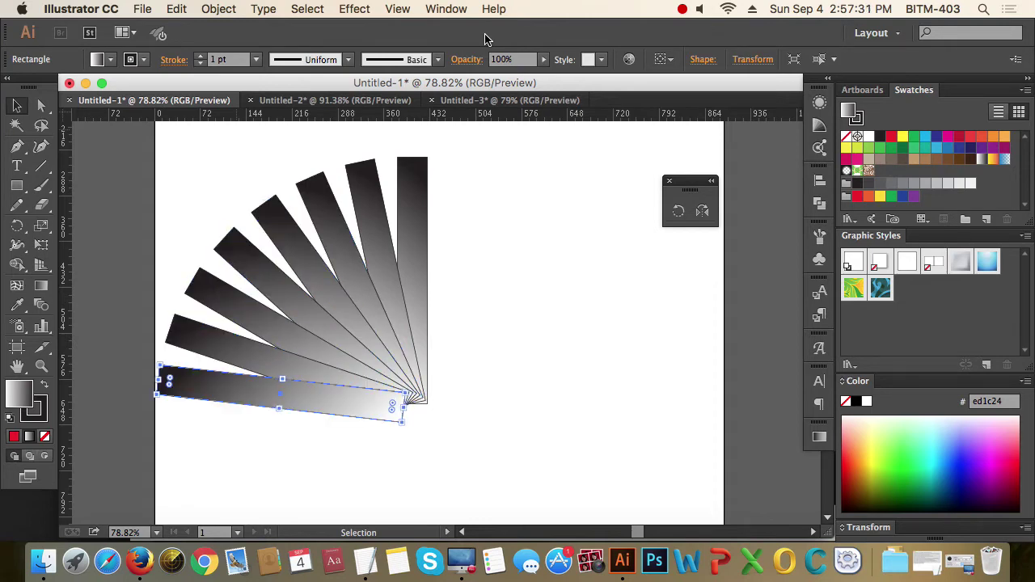
key("super+d")
key("super+d")
key("super+d")
key("super+d")
key("super+d")
key("super+d")
key("super+d")
key("super+d")
key("super+d")
key("super+d")
key("super+d")
key("super+d")
key("super+d")
key("super+d")
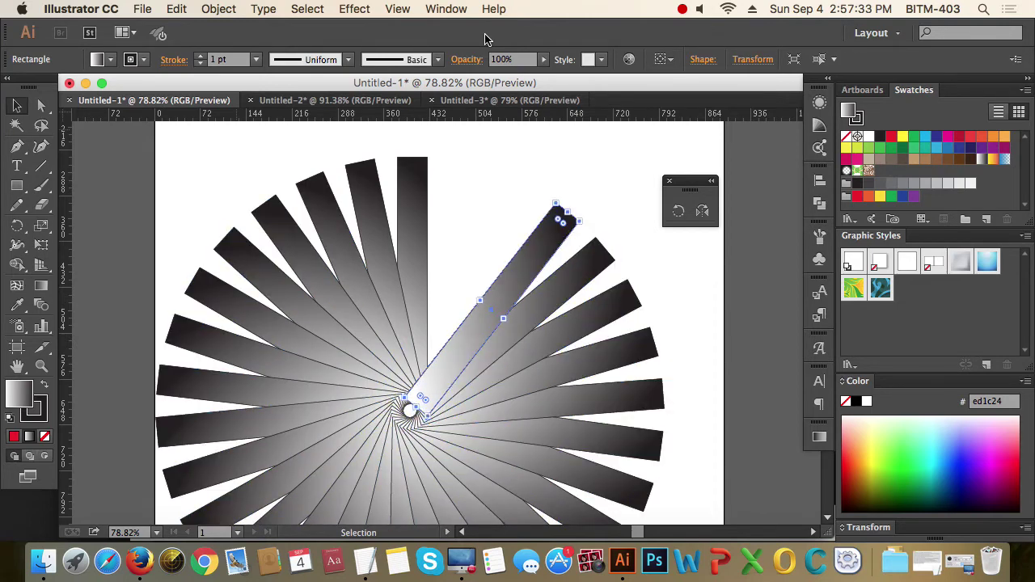
key("super+d")
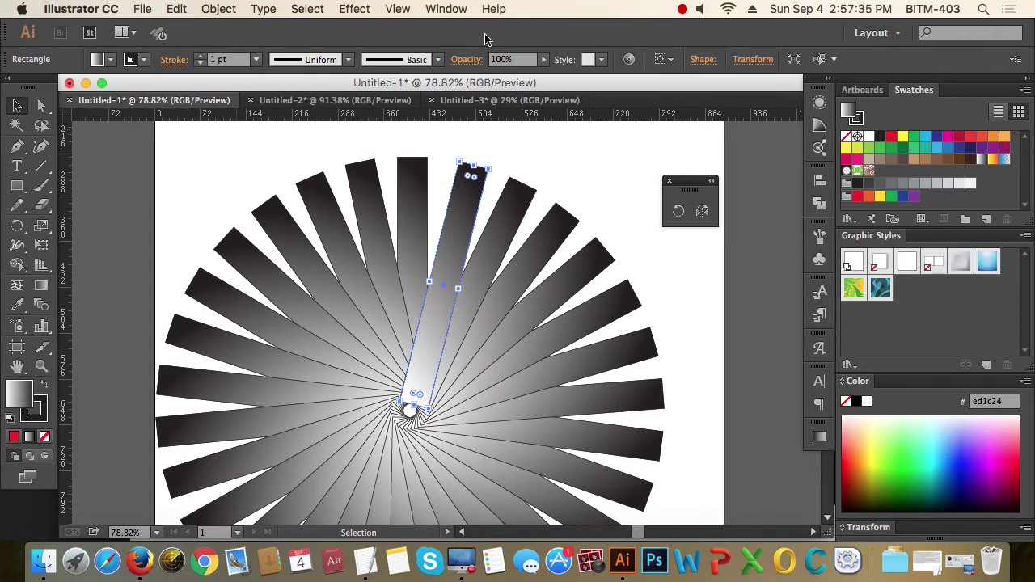
left_click(684, 298)
key("z")
left_click(488, 339, "alt")
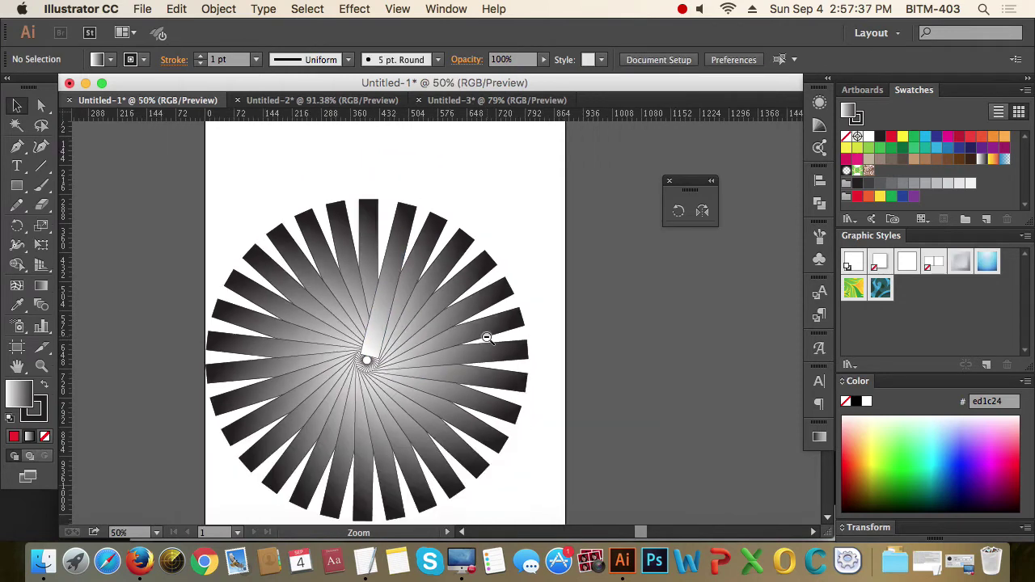
left_click(486, 337, "alt")
key("v")
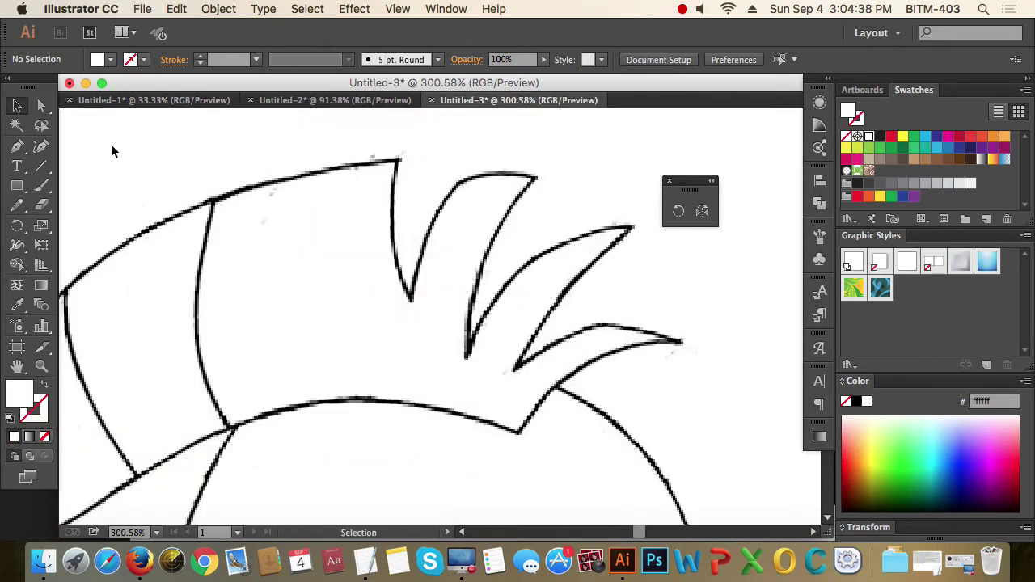
Step: In the Untitled-3 document, detach the Pen tool group as a floating palette and place it above the Rotate and Reflect palette
left_click(17, 146)
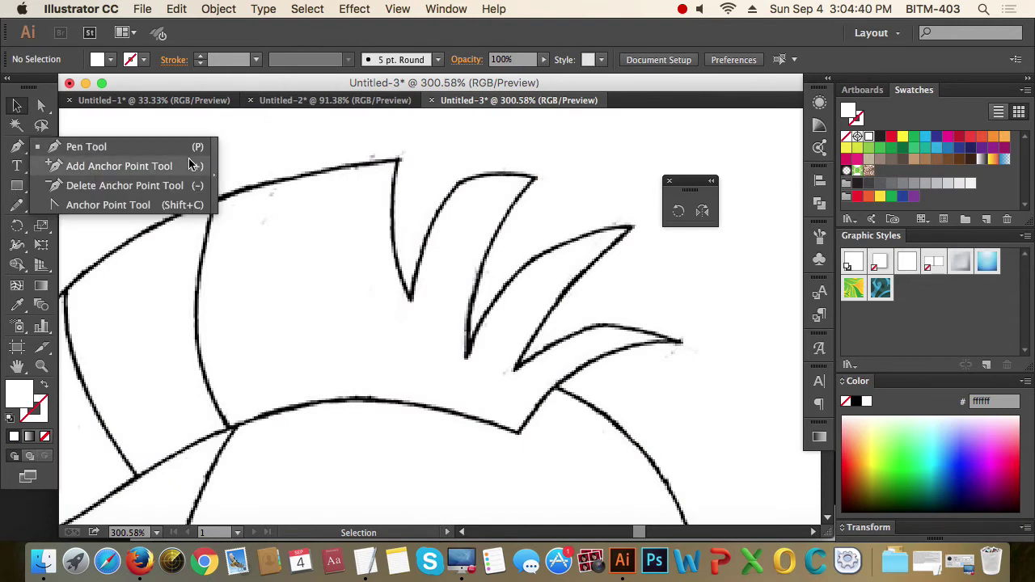
left_click(219, 166)
left_click_drag(80, 160, 680, 131)
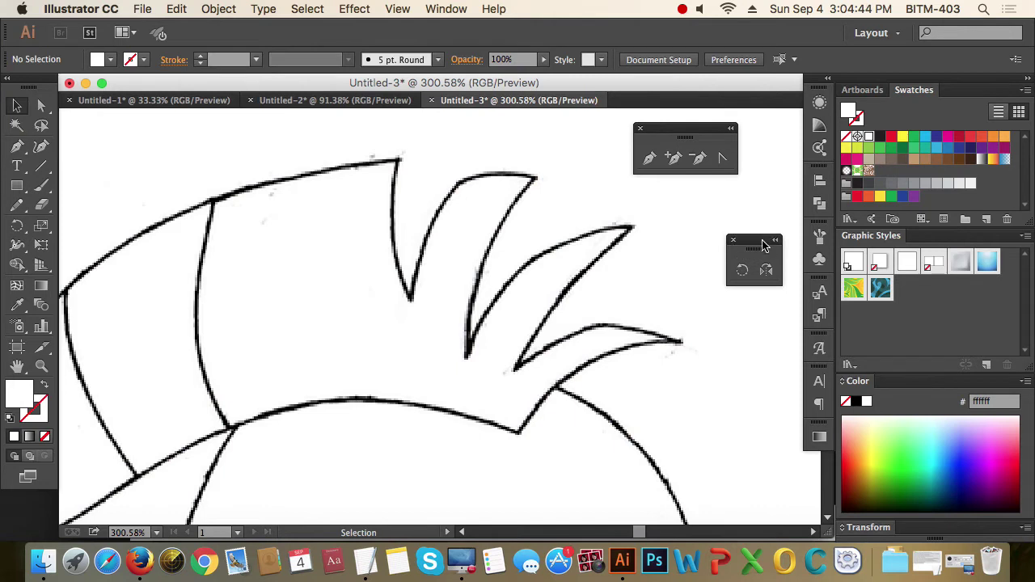
left_click_drag(685, 131, 720, 128)
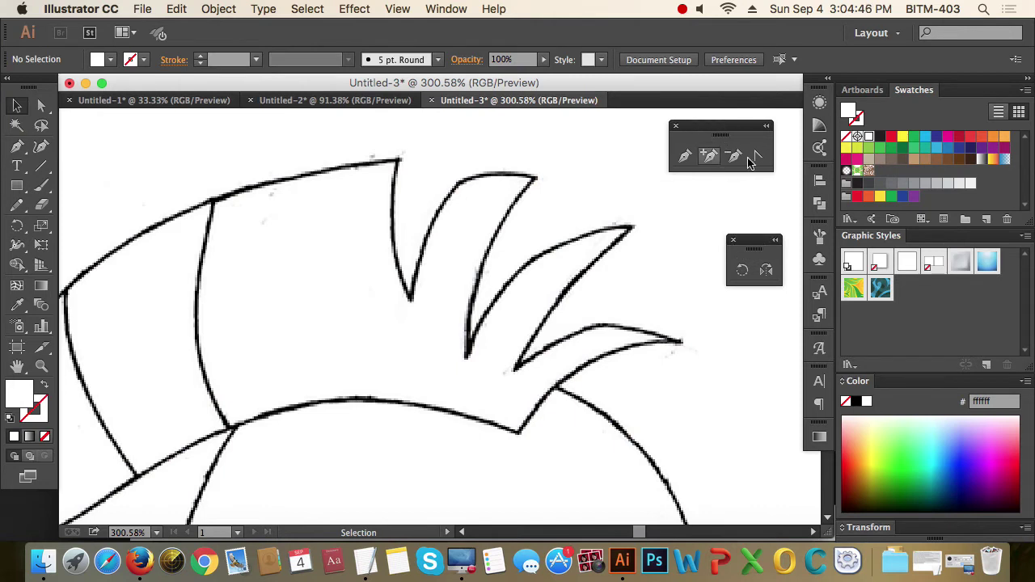
Step: Draw a closed five-sided polygon with the Pen tool over the hair sketch and give it a black stroke with no fill
left_click(684, 158)
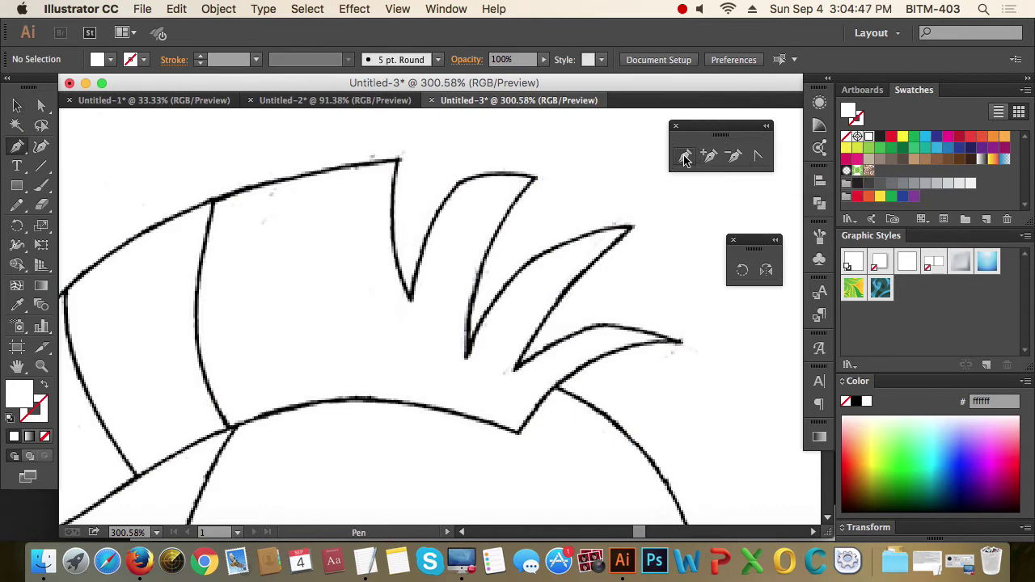
left_click(357, 203)
left_click_drag(252, 261, 222, 321)
left_click(346, 427)
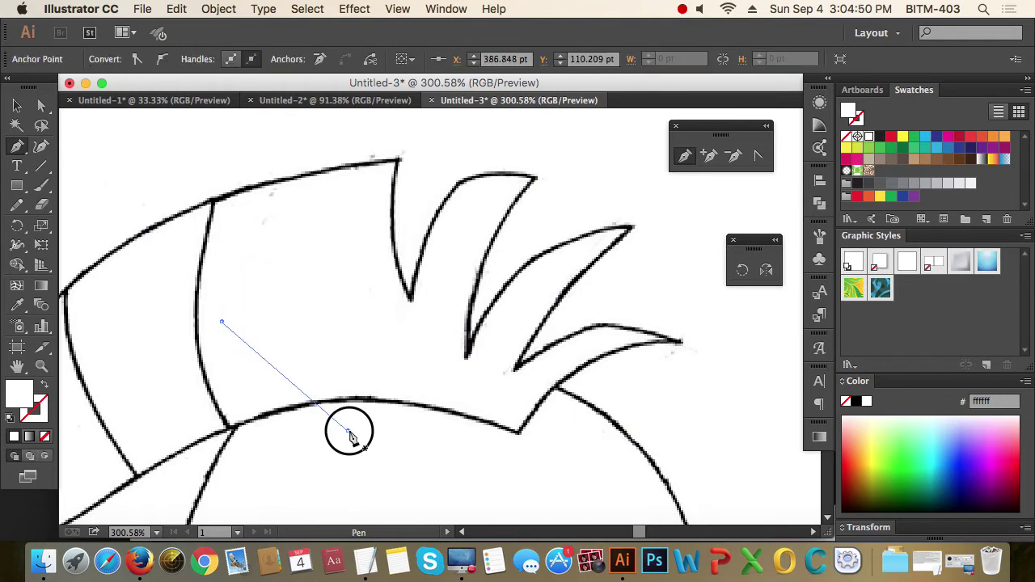
left_click(439, 365)
left_click(357, 203)
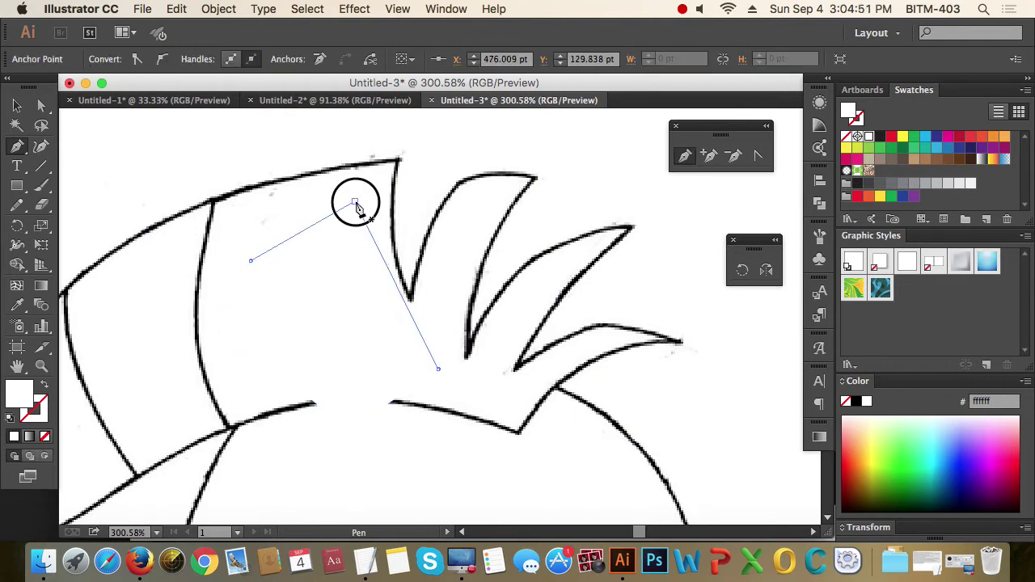
left_click(10, 417)
left_click(44, 436)
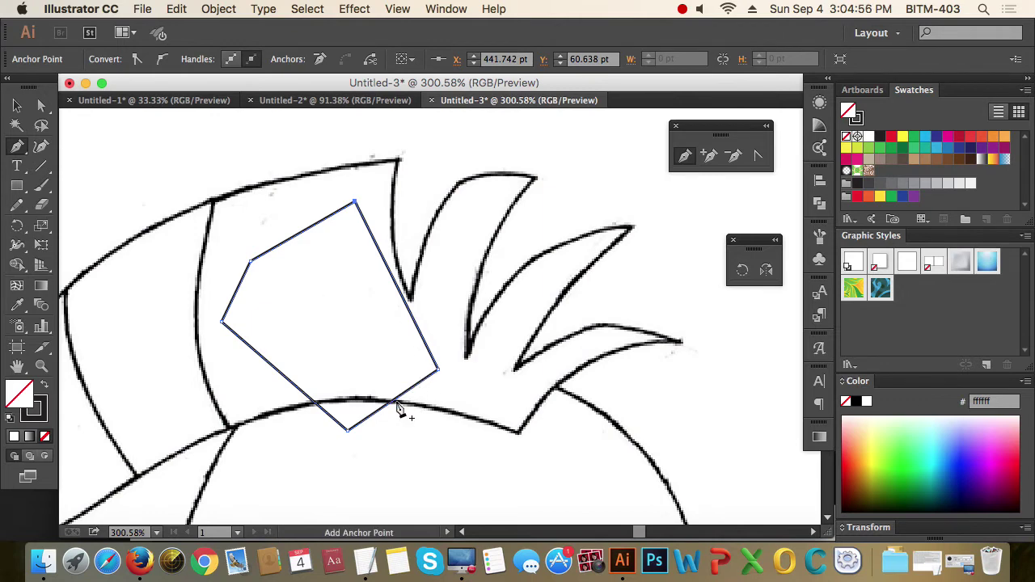
Step: Add an anchor point on the polygon's lower-right edge and delete its topmost anchor point
left_click(709, 155)
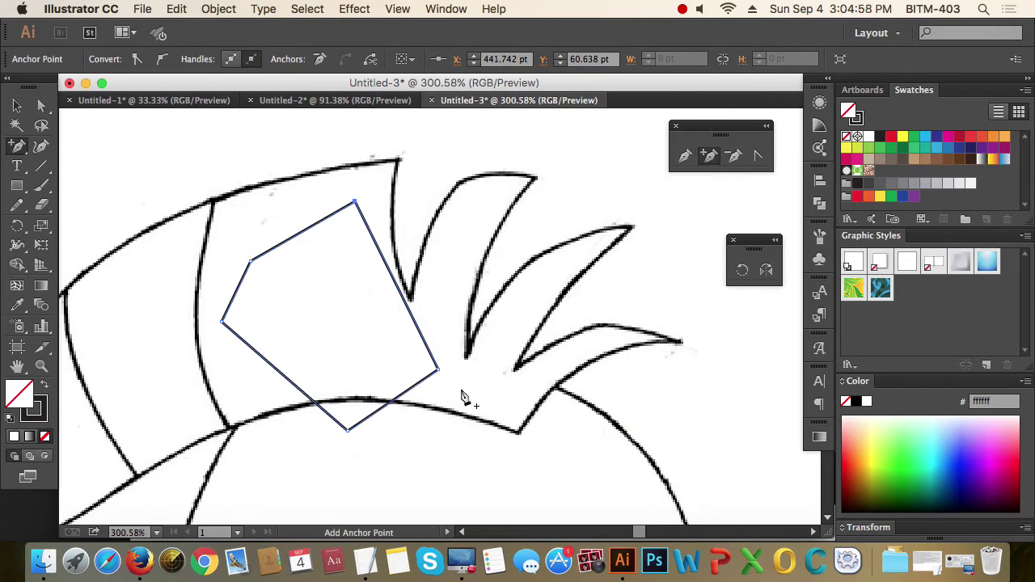
left_click(393, 403)
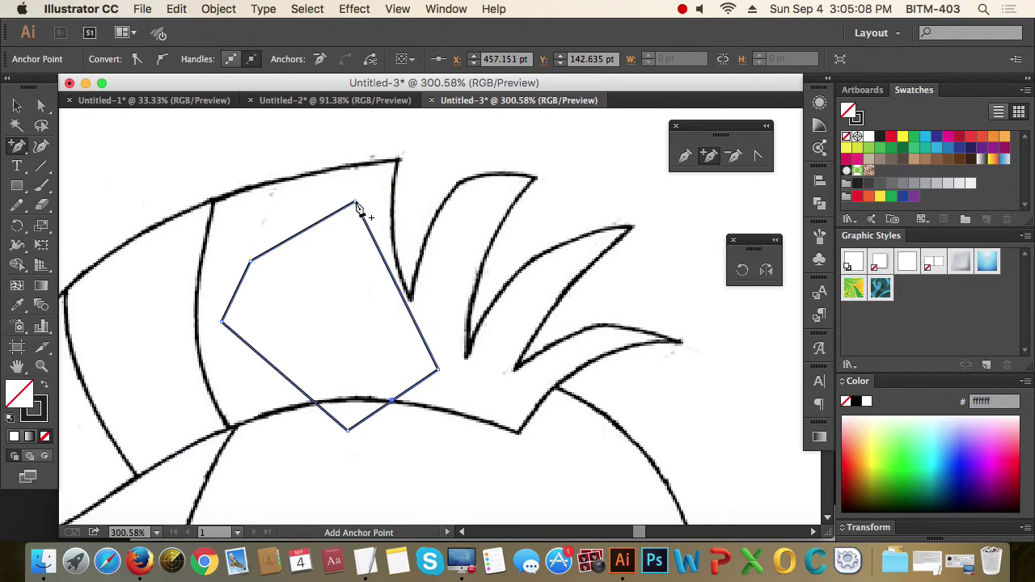
left_click(734, 155)
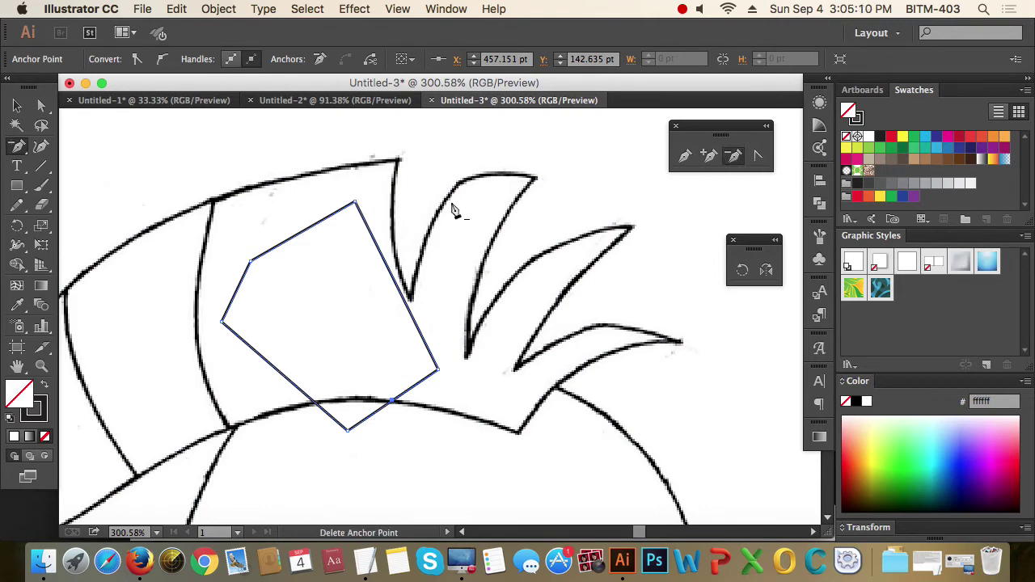
left_click(359, 208)
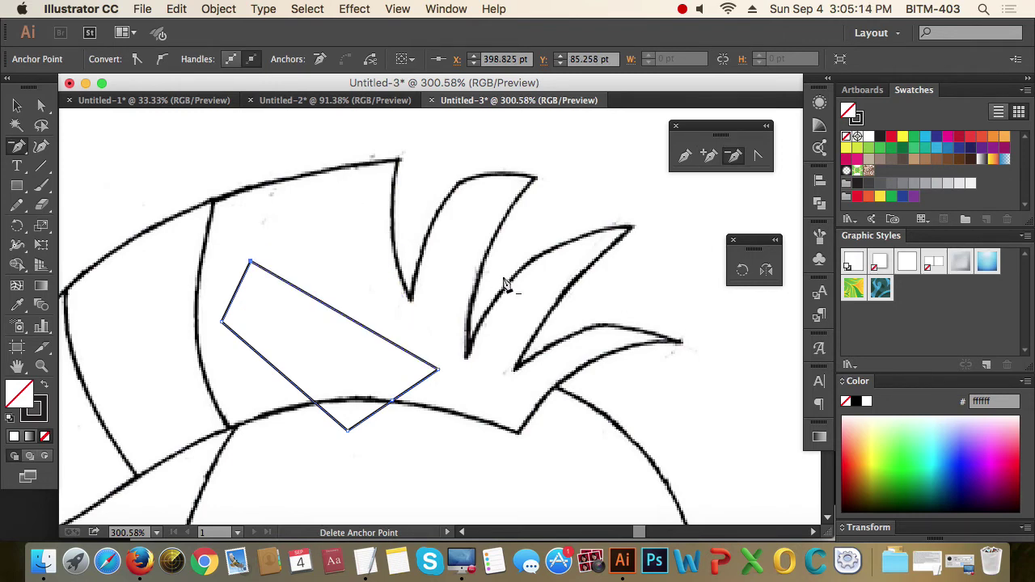
left_click(15, 106)
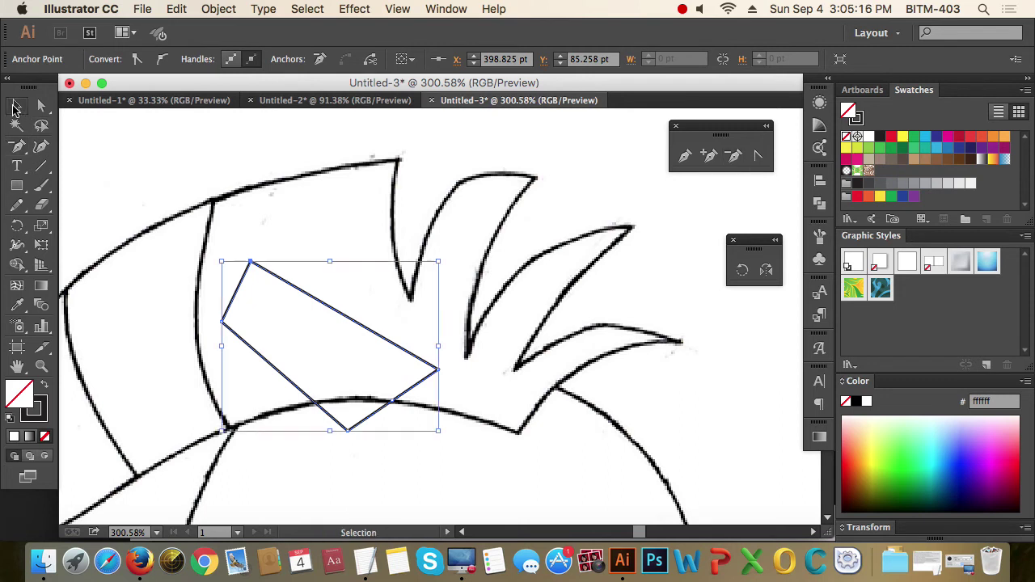
Step: Move the polygon's top-left anchor point up and to the right with Direct Selection
left_click(758, 156)
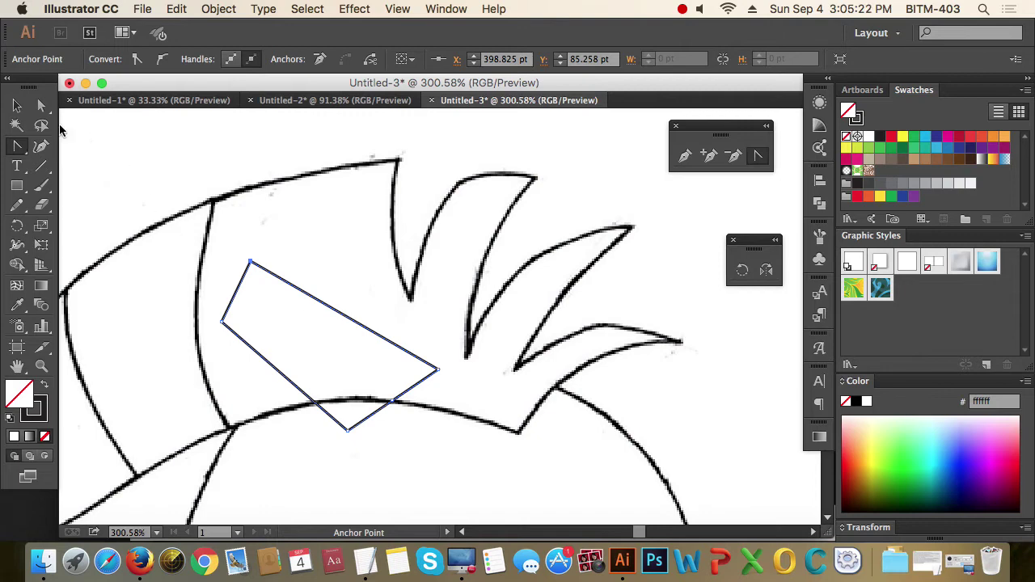
left_click(41, 106)
left_click_drag(249, 263, 301, 222)
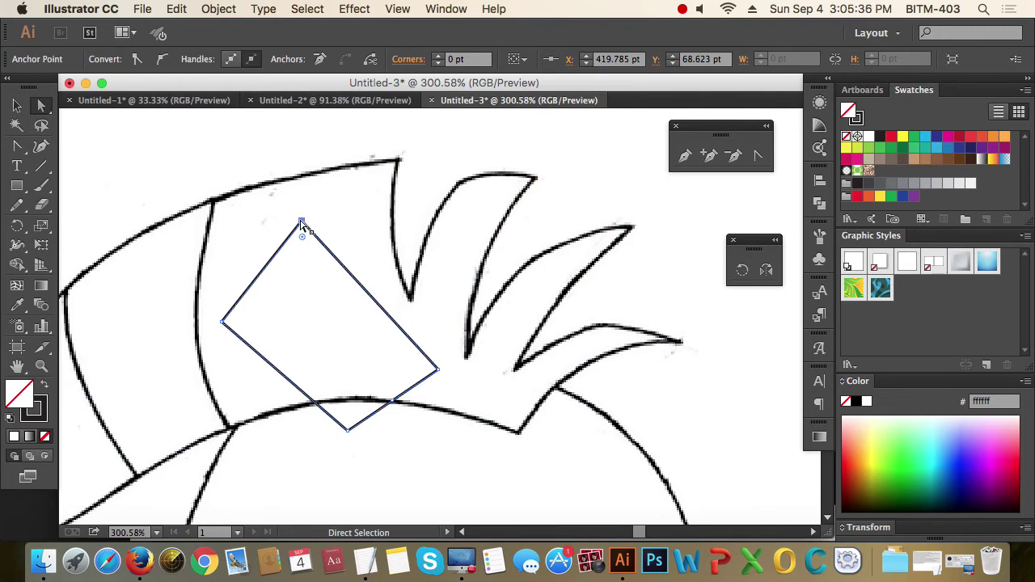
Step: Convert the polygon's top anchor point into a smooth curve with the Anchor Point tool, then back to a sharp corner
left_click(758, 157)
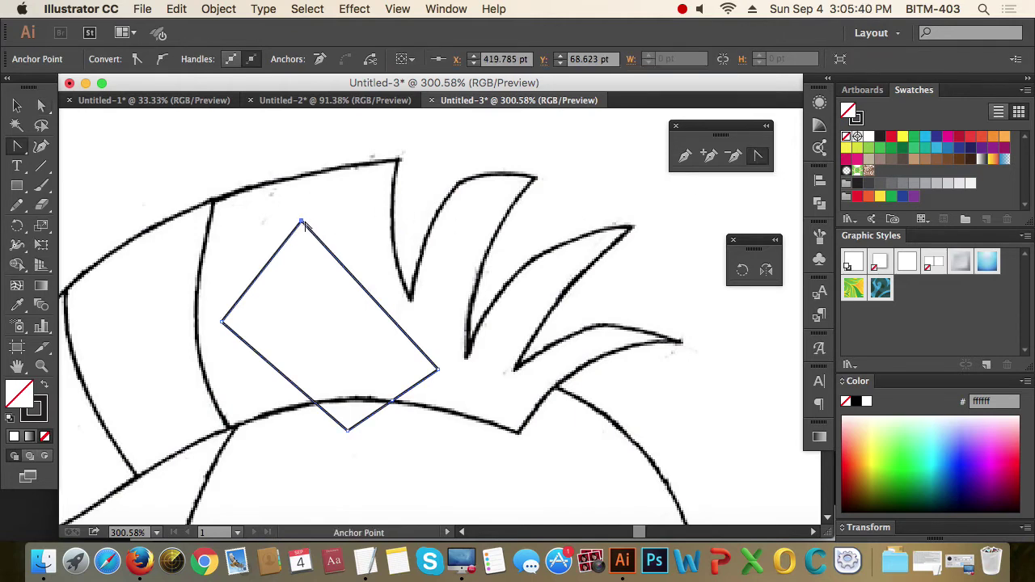
left_click_drag(302, 220, 232, 224)
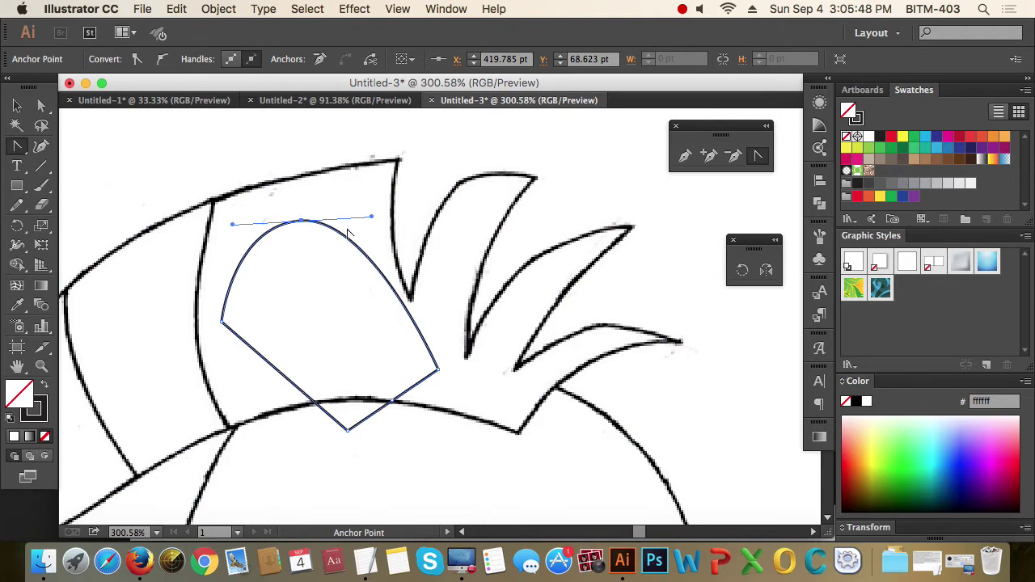
left_click(301, 223)
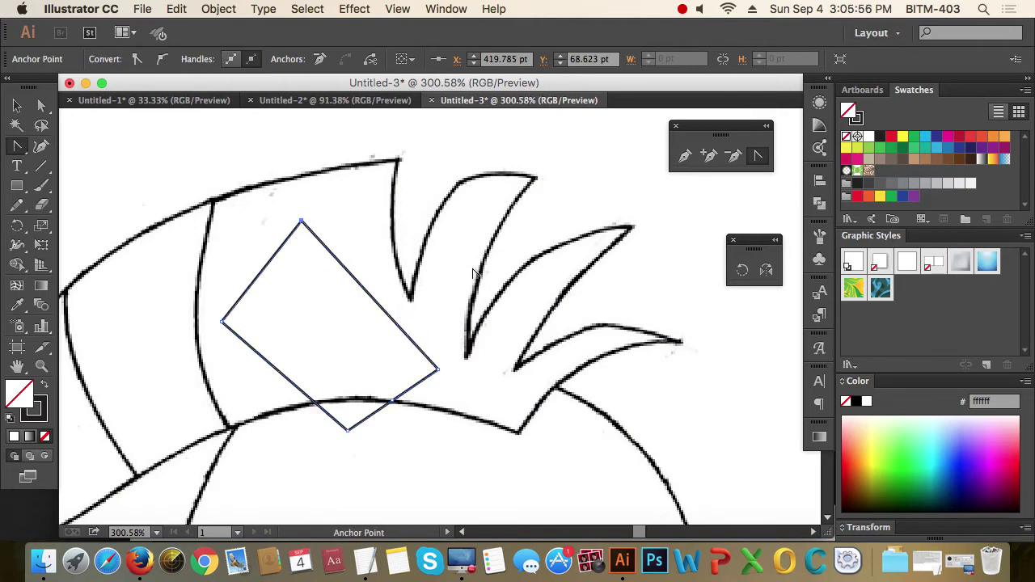
left_click(19, 107)
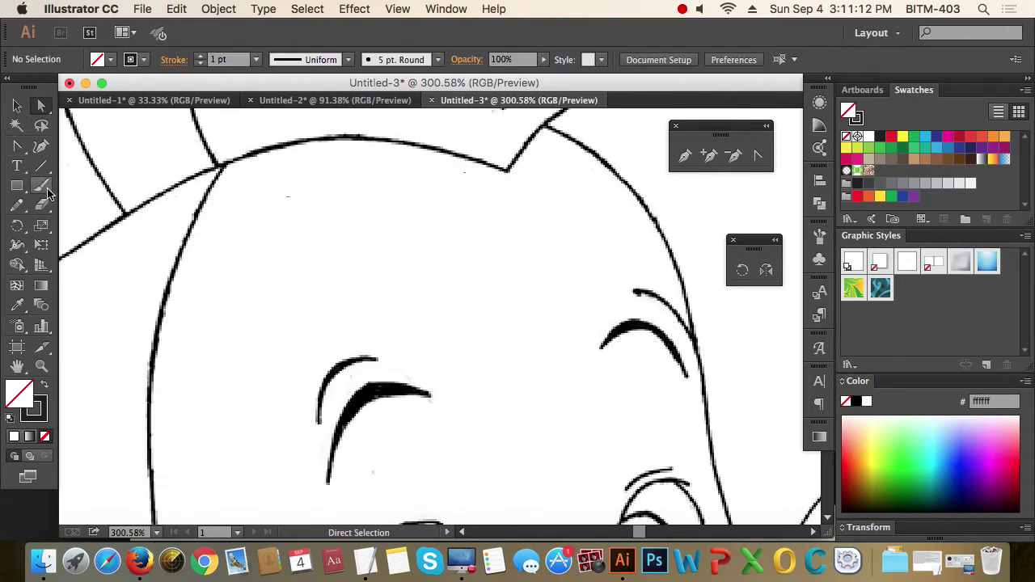
Step: Draw a rectangle about 65 pt wide on the character's forehead and curve its upper-right corner with the Anchor Point tool
left_click(17, 186)
left_click_drag(343, 226, 502, 294)
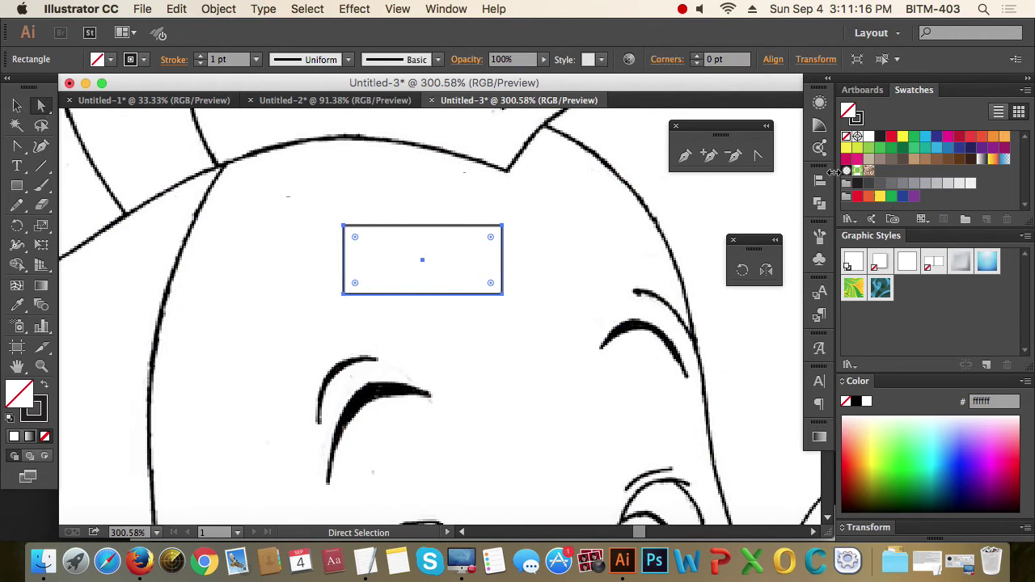
left_click(757, 157)
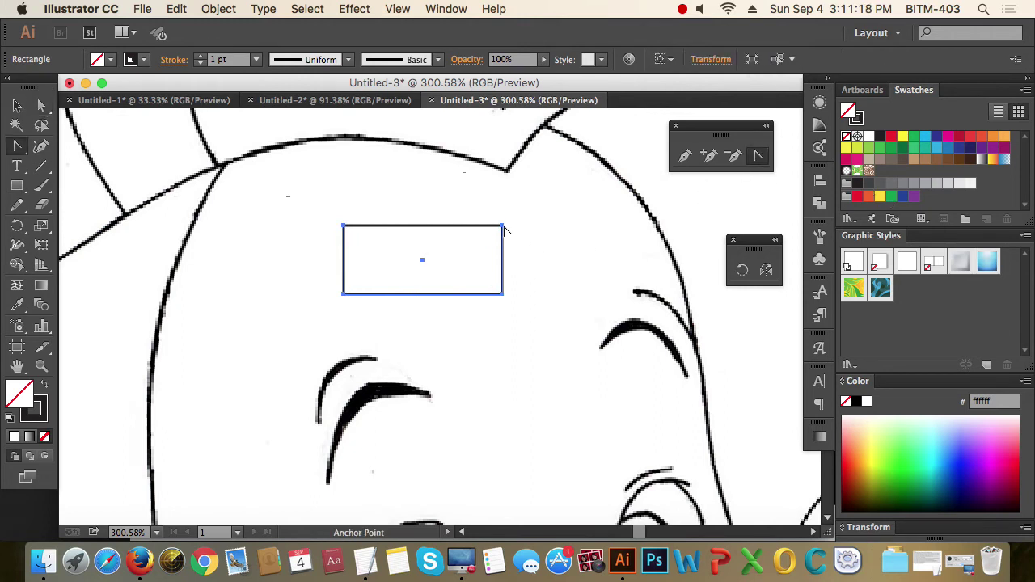
left_click_drag(503, 226, 526, 258)
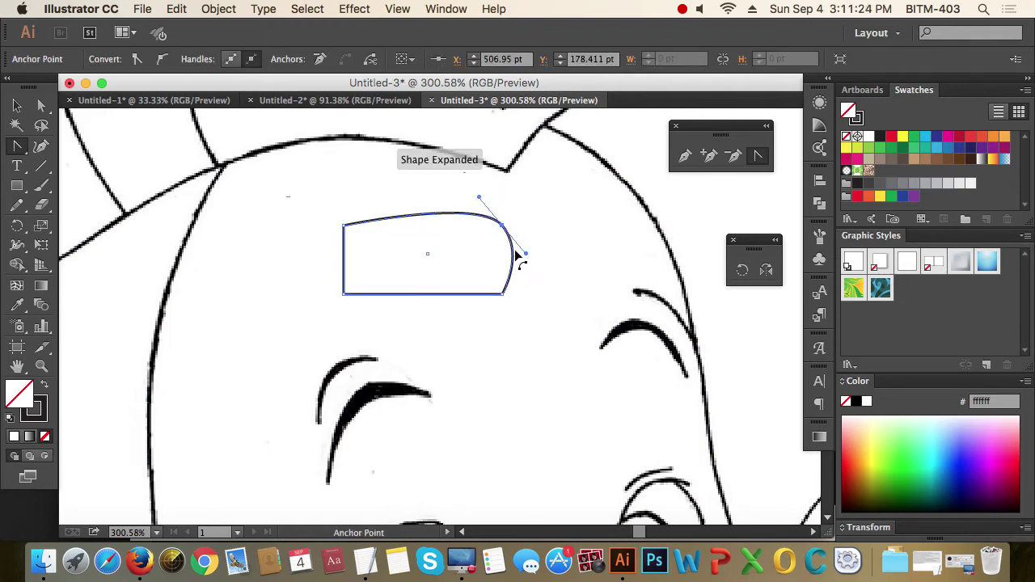
Step: Tilt the paired direction handles at the shape's upper-right anchor with Direct Selection to flatten the top curve
left_click(41, 105)
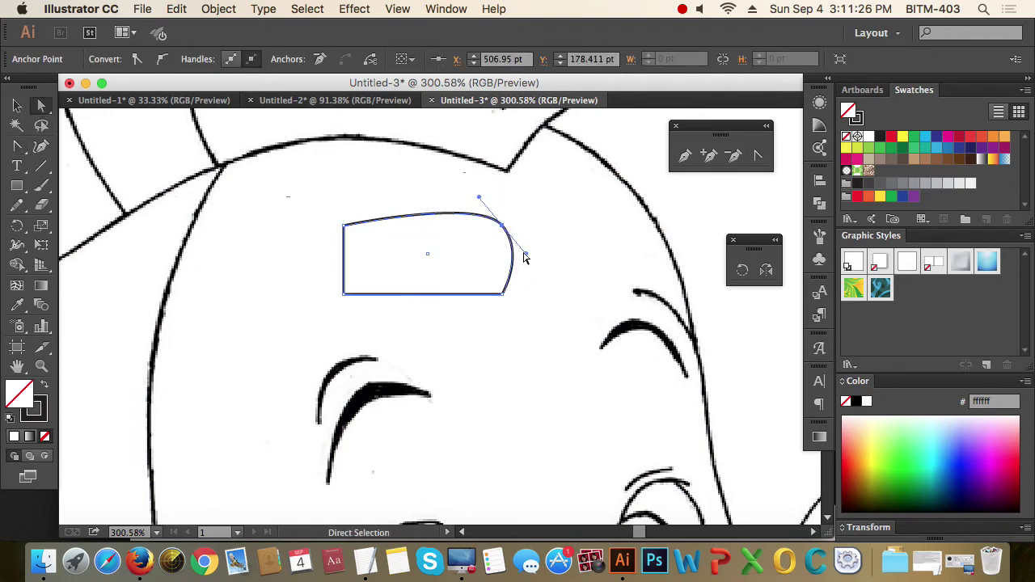
mouse_move(524, 258)
left_mouse_down()
mouse_move(536, 231)
mouse_move(500, 257)
mouse_move(527, 229)
mouse_move(475, 250)
mouse_move(526, 241)
left_mouse_up()
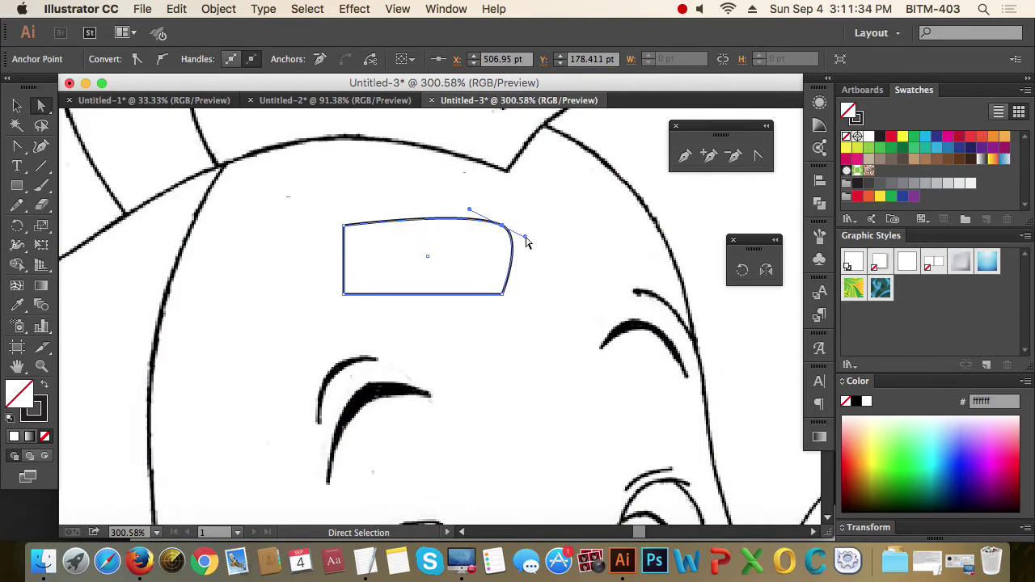
mouse_move(526, 241)
left_mouse_down()
mouse_move(502, 240)
mouse_move(524, 237)
left_mouse_up()
Step: Break the upper-right anchor's handles apart with the Anchor Point tool, bend the shape's right side inward, and deselect it
left_click(758, 157)
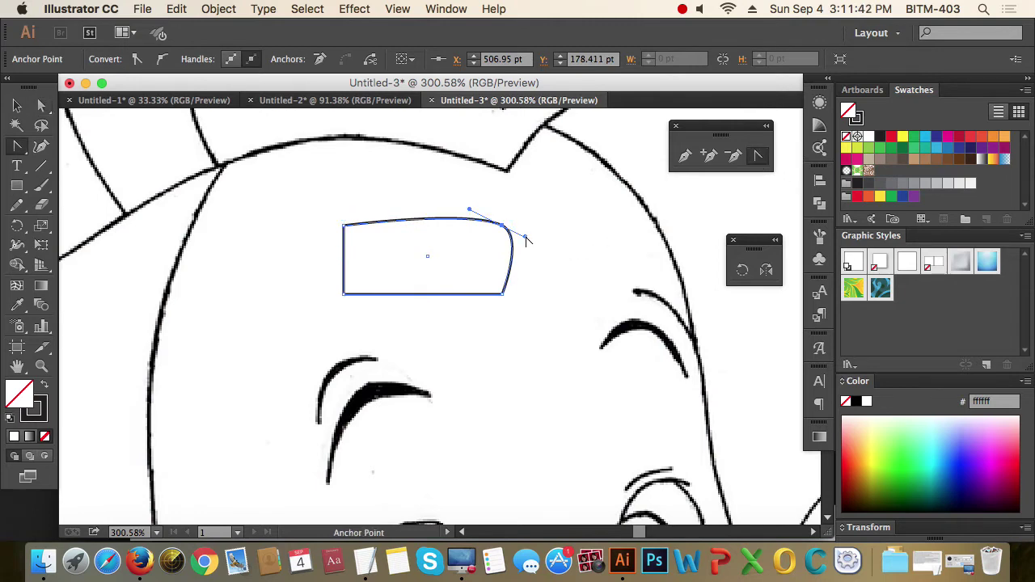
left_click_drag(527, 240, 623, 239)
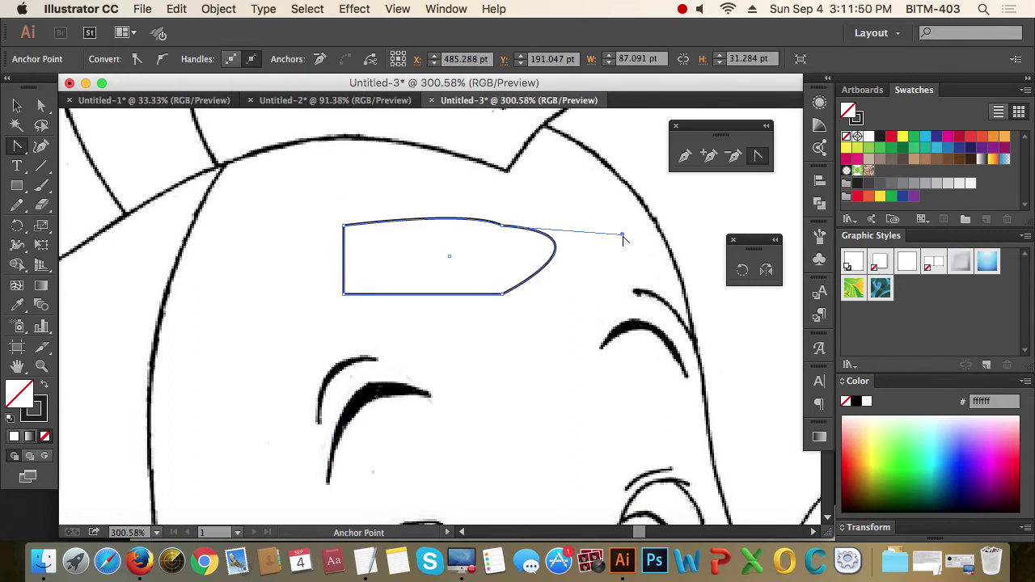
left_click_drag(624, 238, 476, 263)
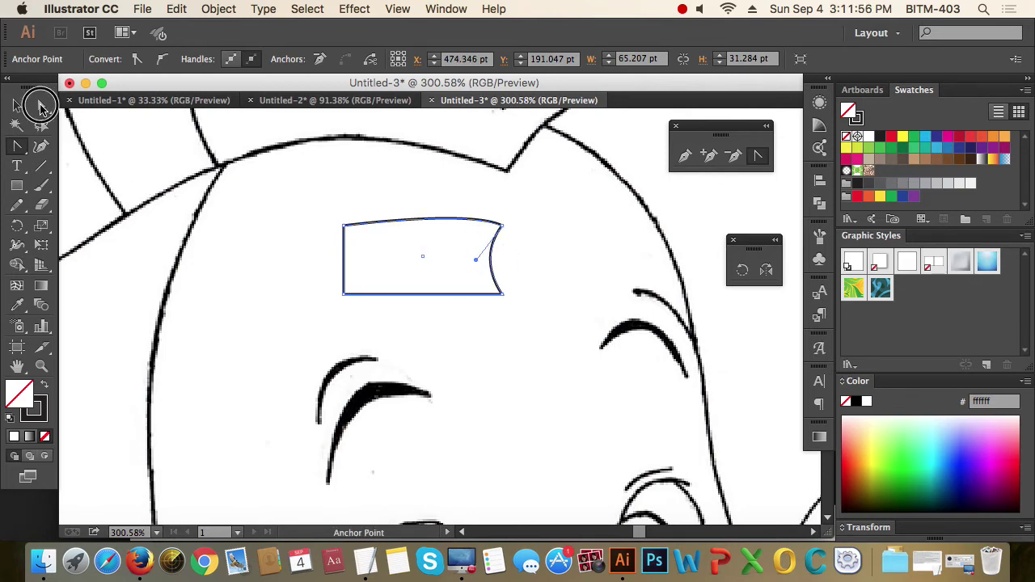
left_click(41, 105)
left_click(521, 233)
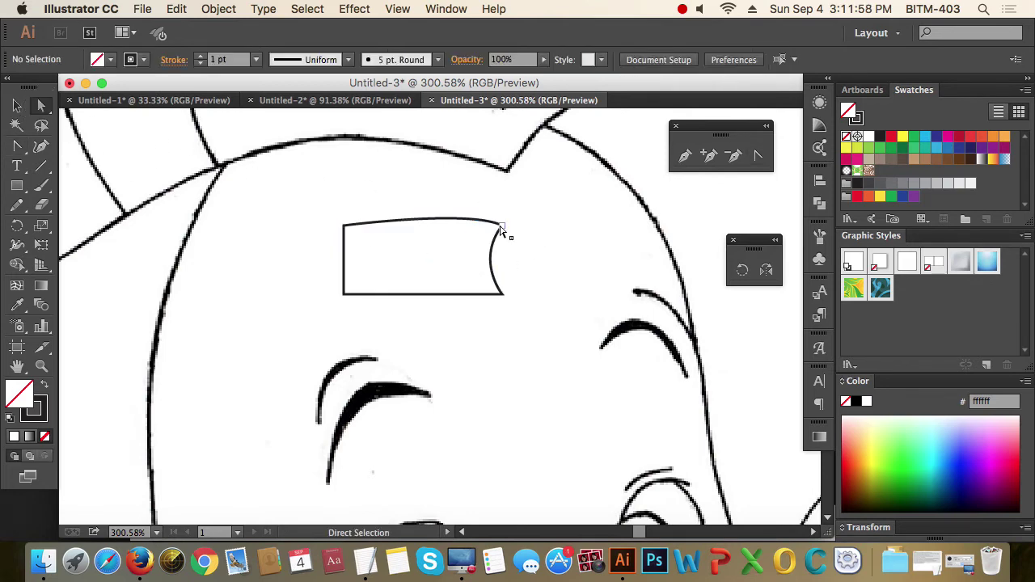
Step: Reposition the direction handle of the forehead shape's upper-right anchor with Direct Selection to reshape its top curve
left_click(501, 232)
left_click_drag(474, 214, 510, 187)
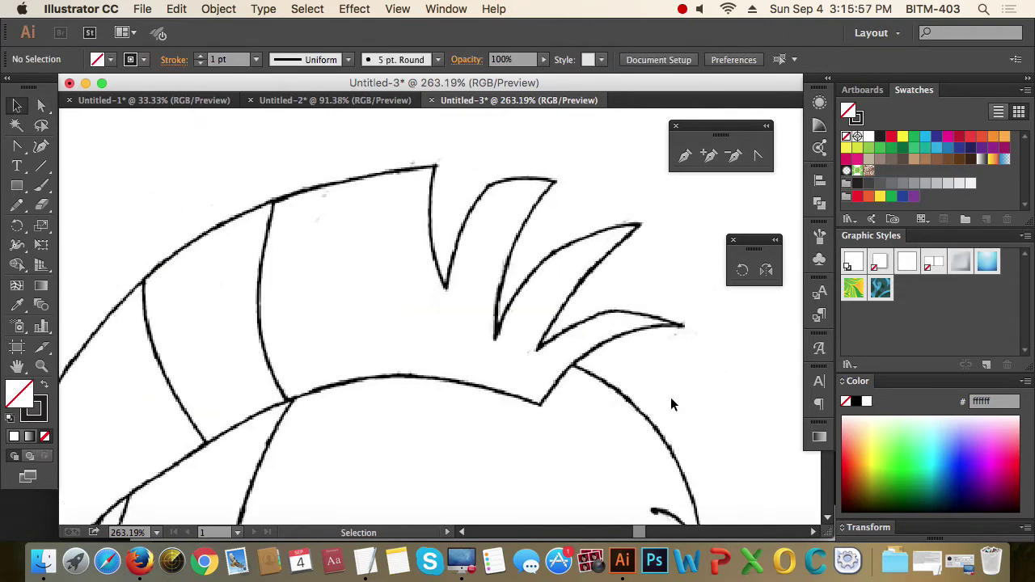
Step: Start tracing the fish's front crest segment with the Pen tool along its top and rear edges, breaking the handles at each corner
key("p")
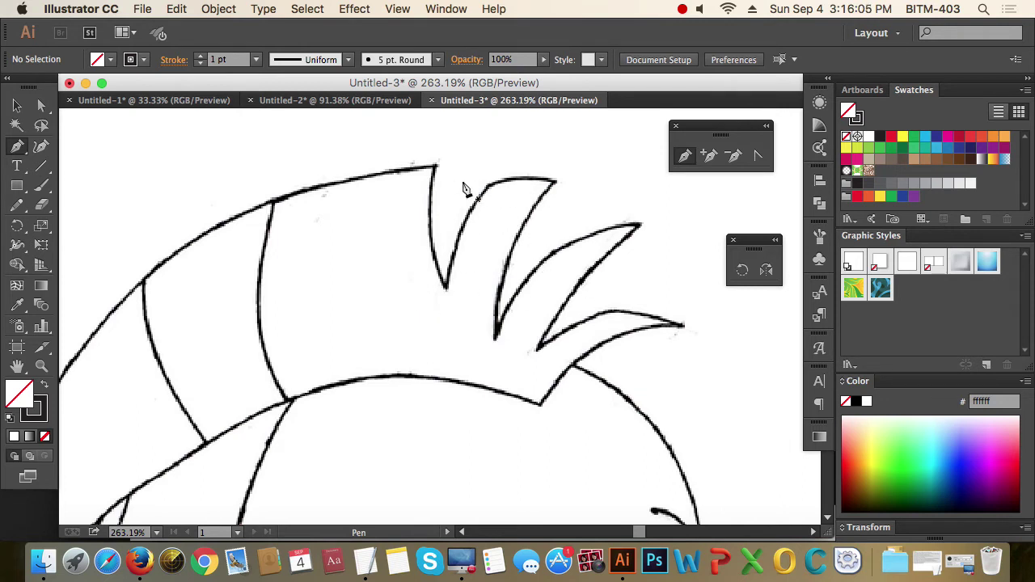
left_click(434, 166)
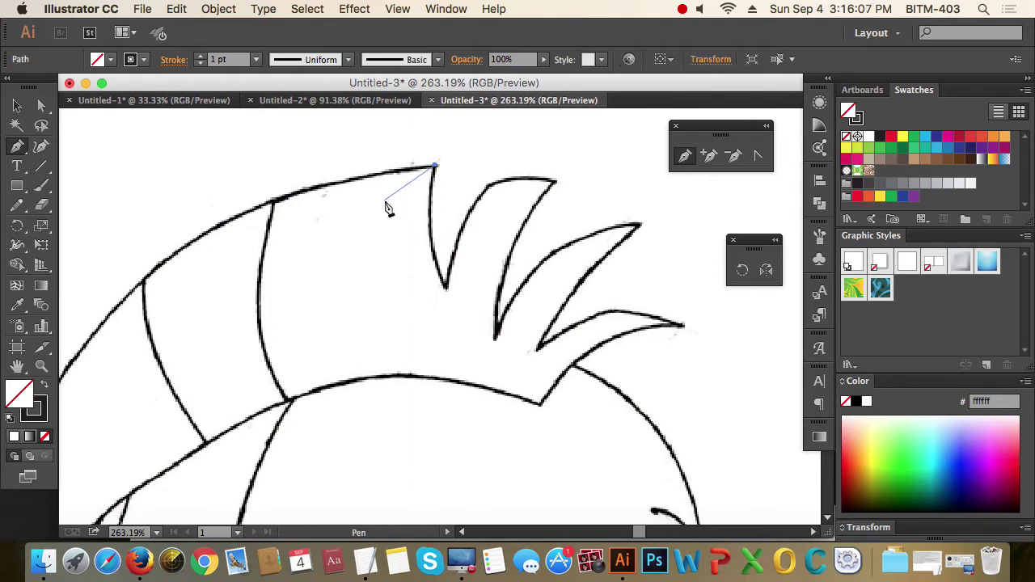
left_click_drag(273, 200, 203, 226)
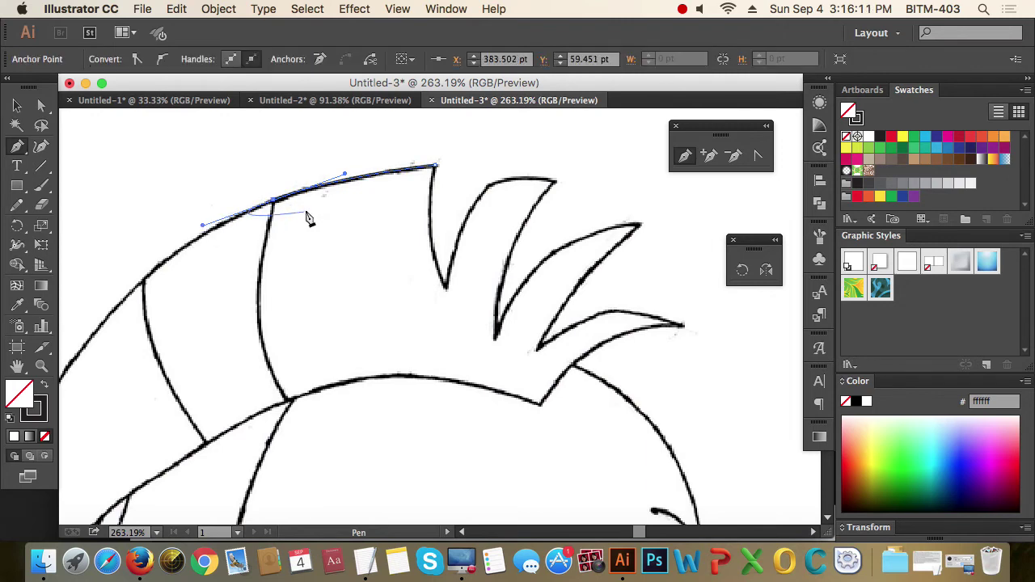
left_click(274, 200)
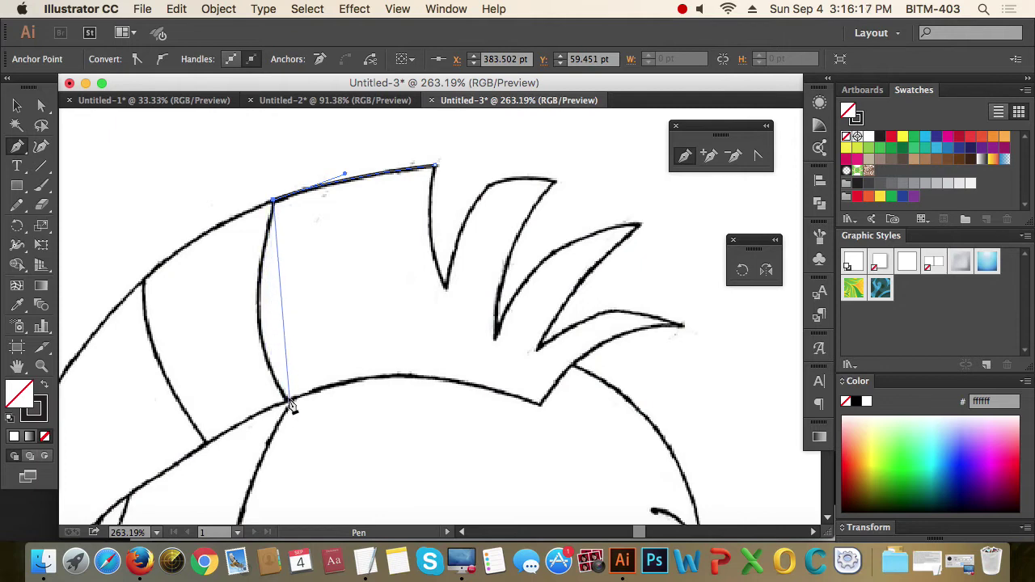
left_click_drag(290, 400, 343, 466)
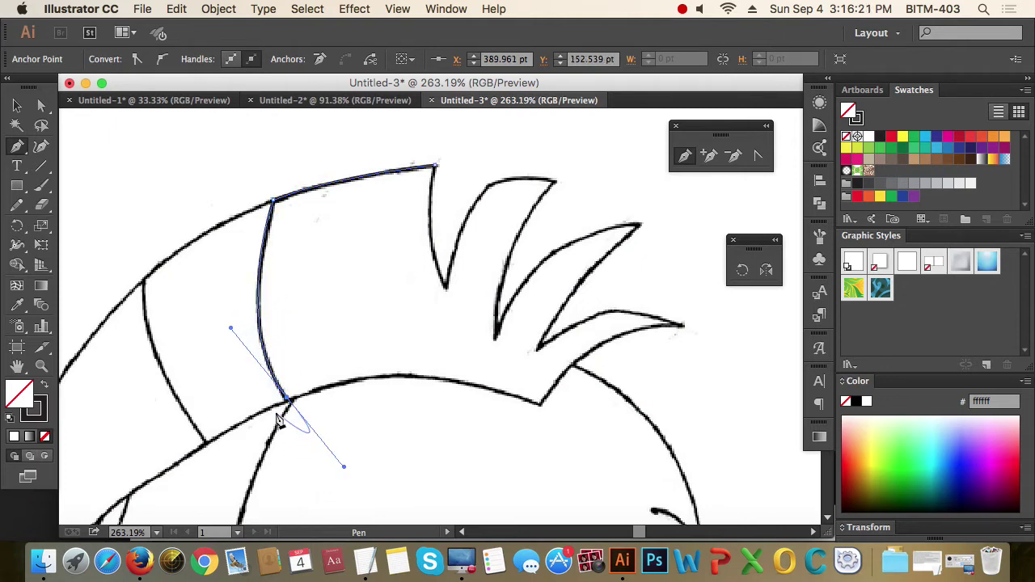
left_click(289, 401)
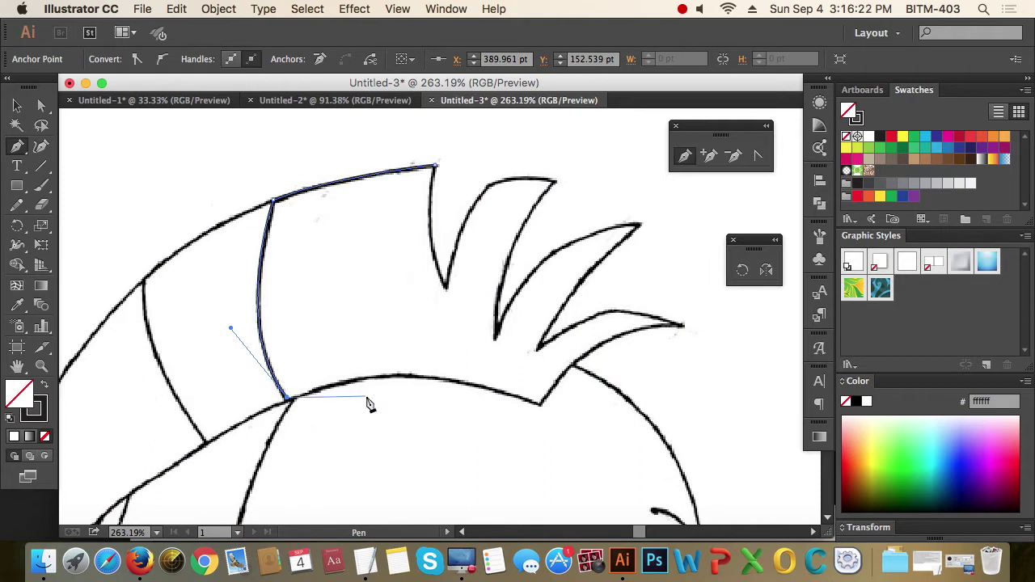
Step: Continue the path along the crest's bottom edge and out to the lowest spike's tip, making both anchors sharp corners
left_click_drag(541, 406, 662, 465)
left_click(540, 404)
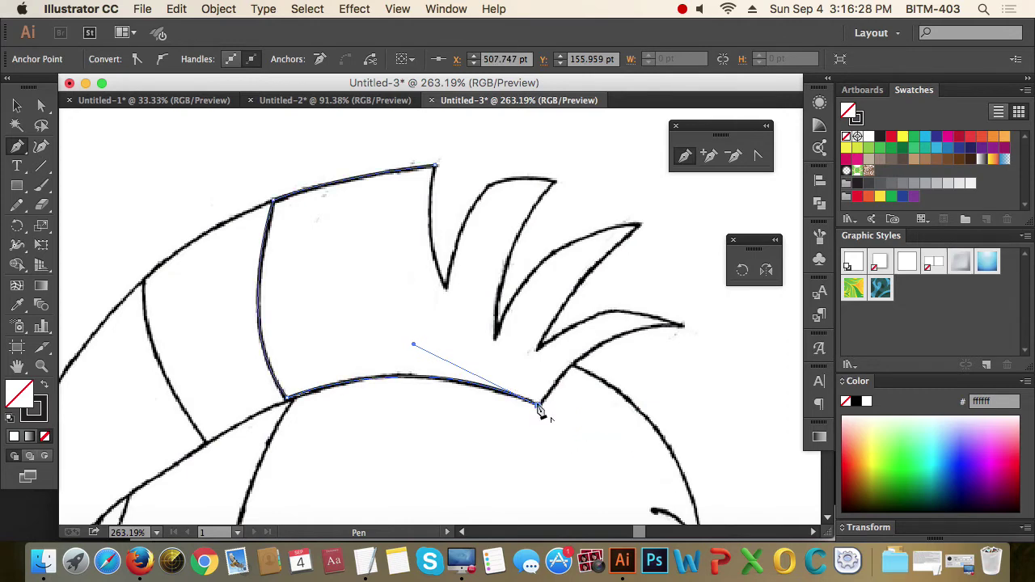
left_click_drag(684, 327, 787, 330)
left_click(685, 327)
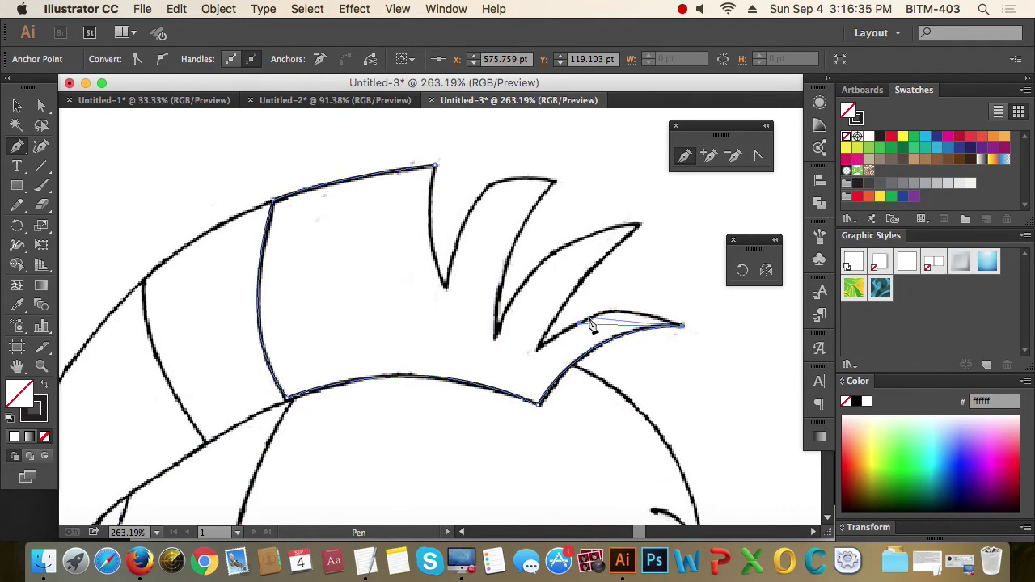
Step: Trace the lowest spike's upper edge back to its notch, adding a smooth mid-edge anchor with a shortened outgoing handle
left_click_drag(538, 349, 459, 420)
left_click(461, 423, "super")
left_click_drag(593, 319, 563, 337)
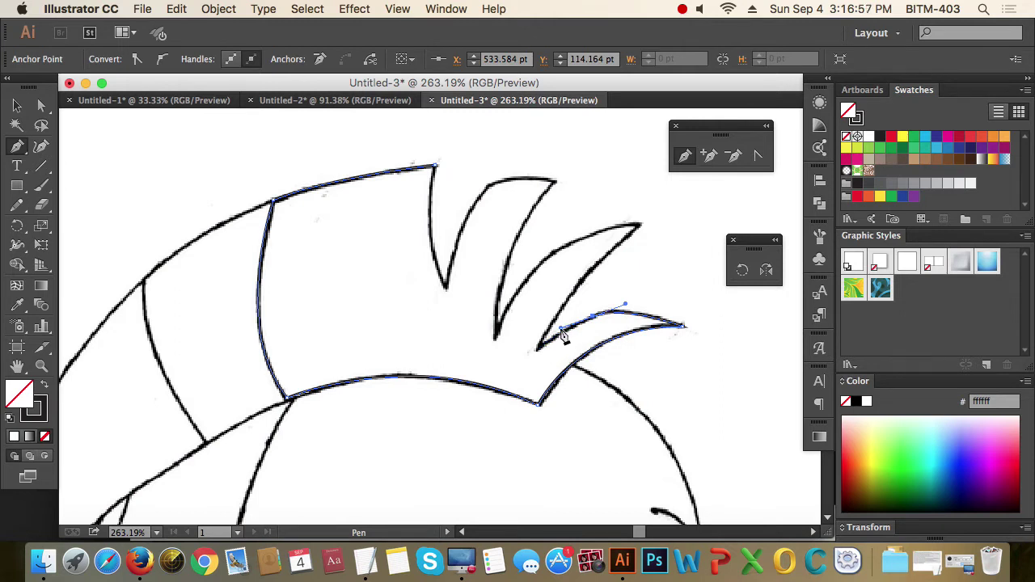
key("alt")
mouse_move(564, 334)
left_mouse_down()
mouse_move(580, 320)
mouse_move(569, 336)
mouse_move(570, 319)
mouse_move(538, 343)
mouse_move(557, 251)
mouse_move(594, 219)
mouse_move(571, 217)
mouse_move(544, 301)
mouse_move(574, 325)
left_mouse_up()
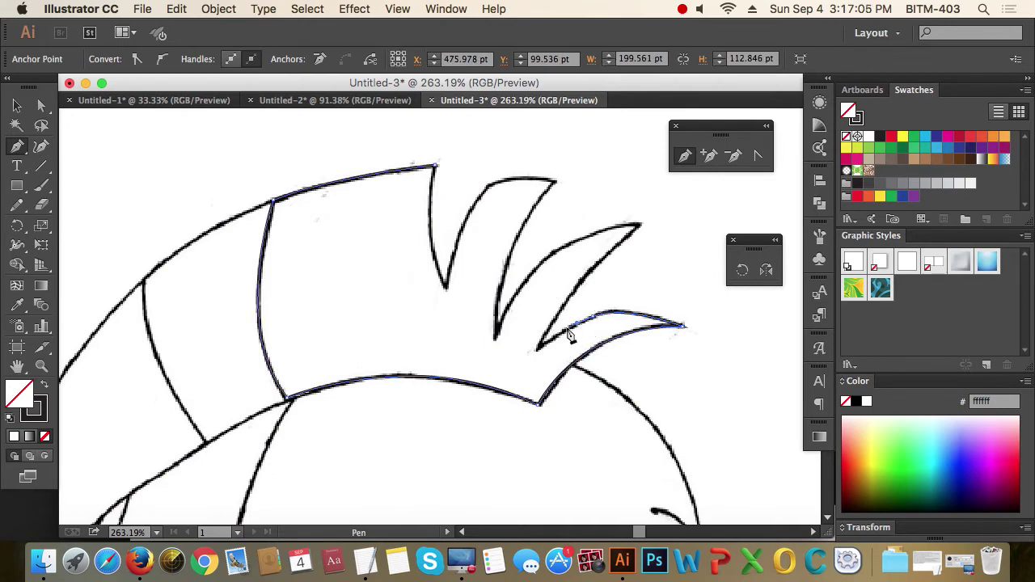
left_click(537, 348)
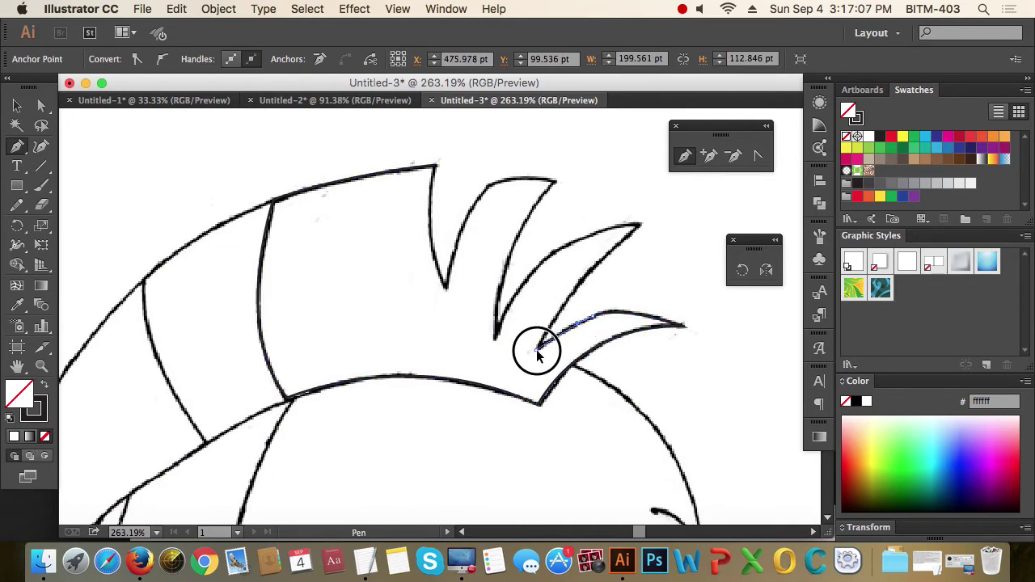
Step: Trace the middle spike to its tip and back to the next notch, removing the outgoing handle of the mid-edge anchor
left_click_drag(639, 226, 671, 219)
left_click(639, 227)
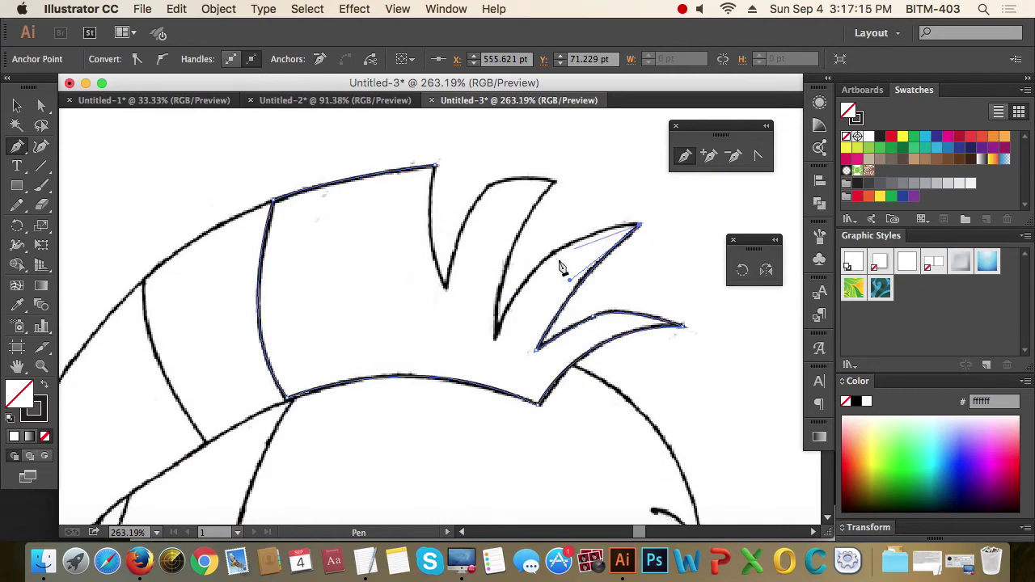
left_click(550, 260)
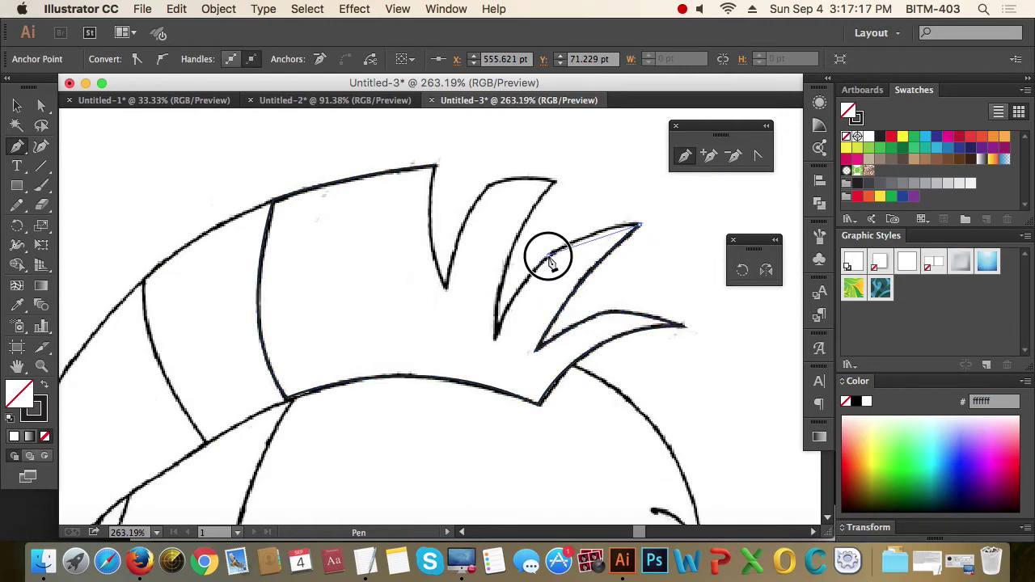
left_click_drag(550, 261, 512, 288)
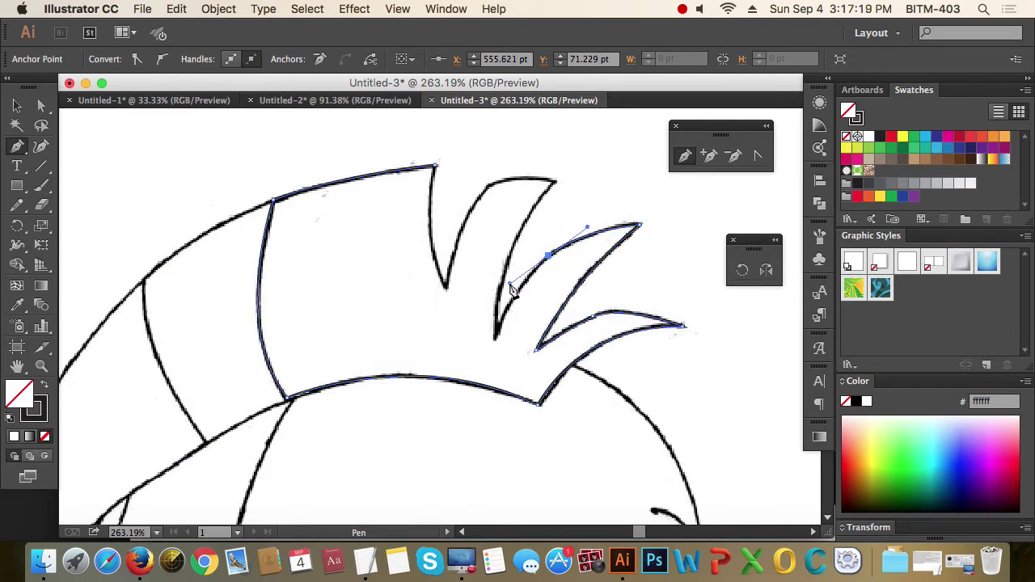
key("alt")
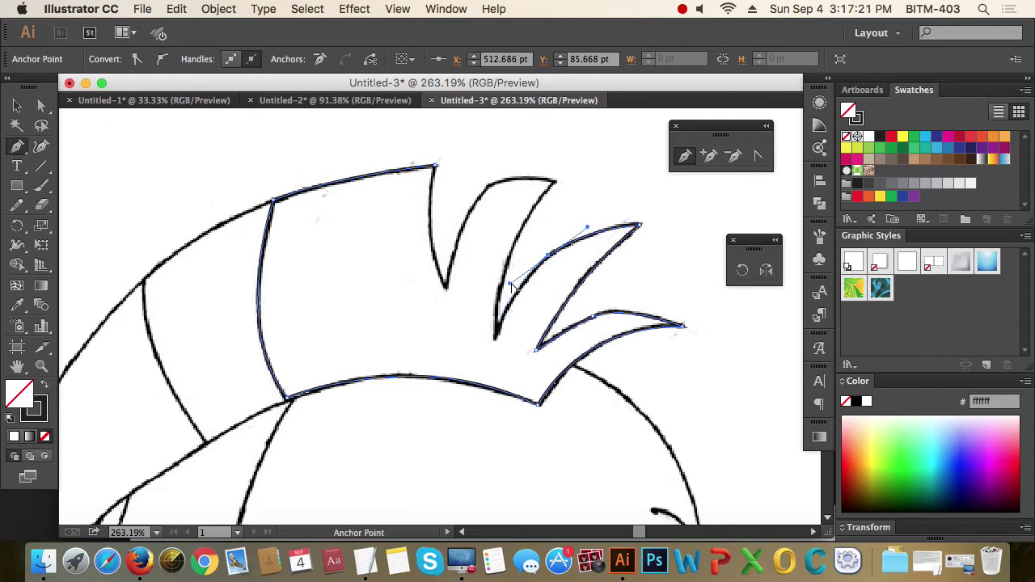
left_click(512, 285)
left_click_drag(512, 287, 524, 273)
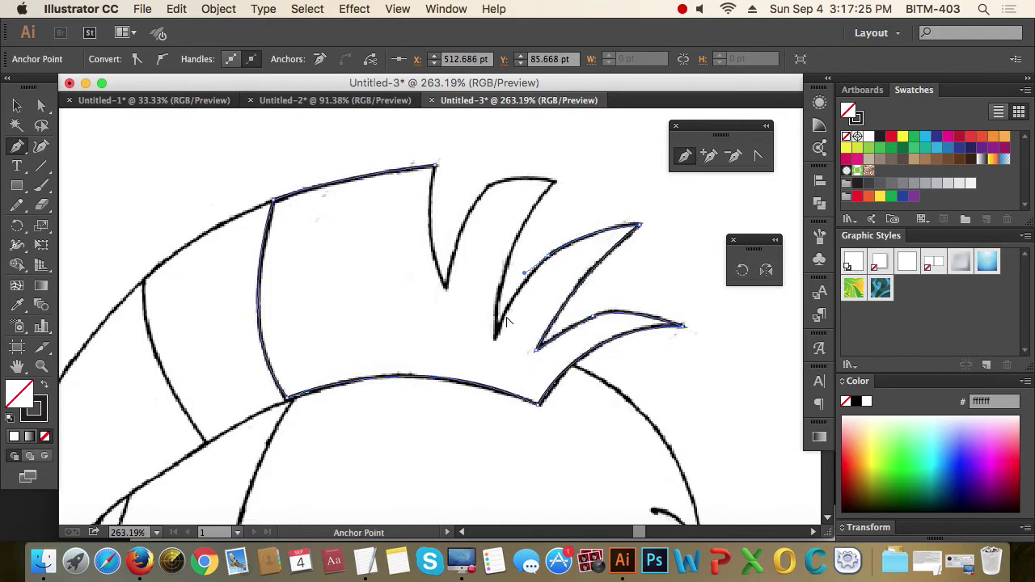
left_click(548, 257)
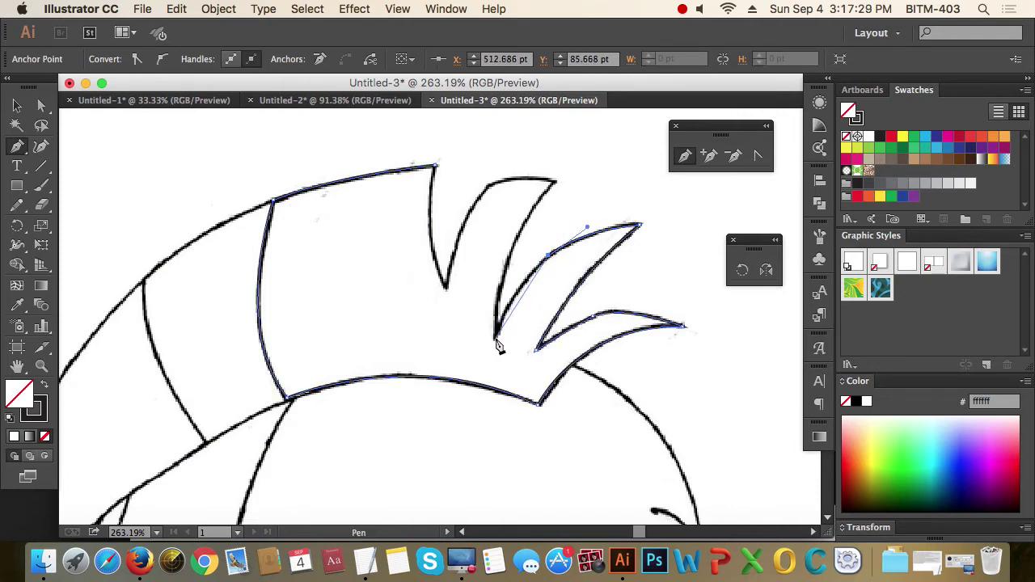
left_click_drag(495, 339, 476, 394)
left_click(494, 339)
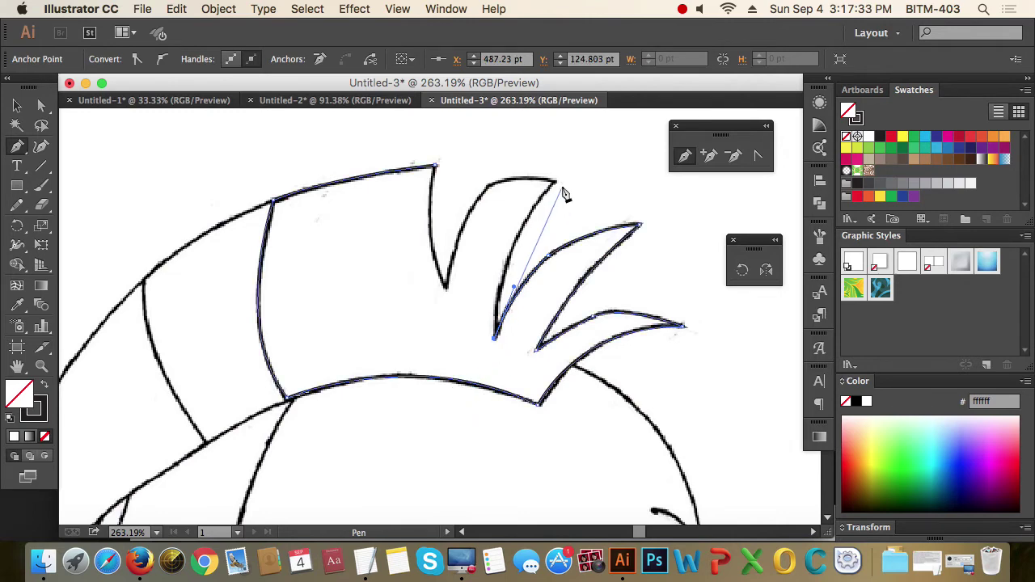
Step: Trace the uppermost spike and the last notch, close the path at the starting anchor, and deselect it
left_click_drag(555, 184, 555, 333)
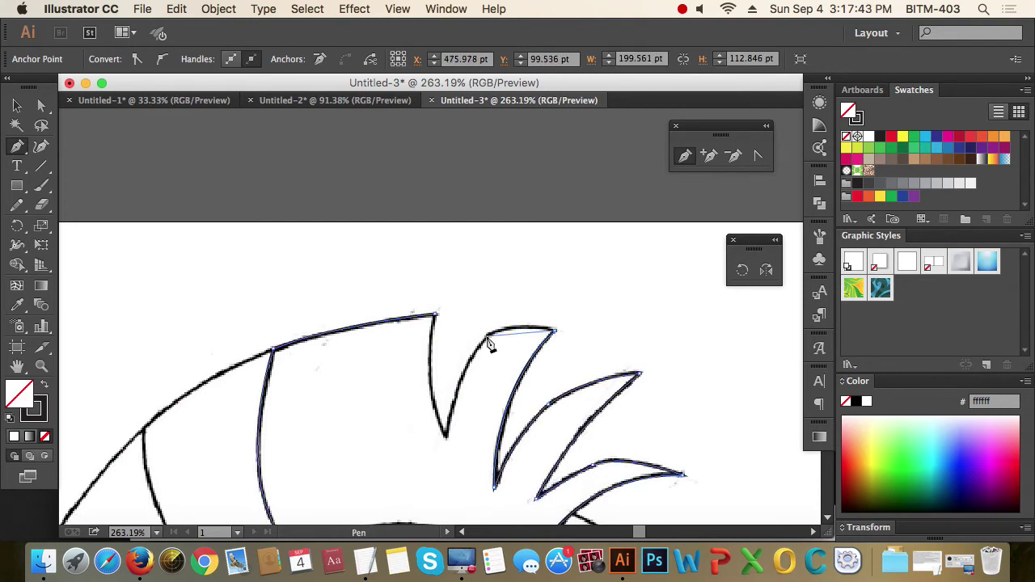
mouse_move(488, 334)
left_mouse_down()
mouse_move(457, 360)
mouse_move(477, 346)
left_mouse_up()
left_click(447, 437)
left_click_drag(447, 438, 418, 391)
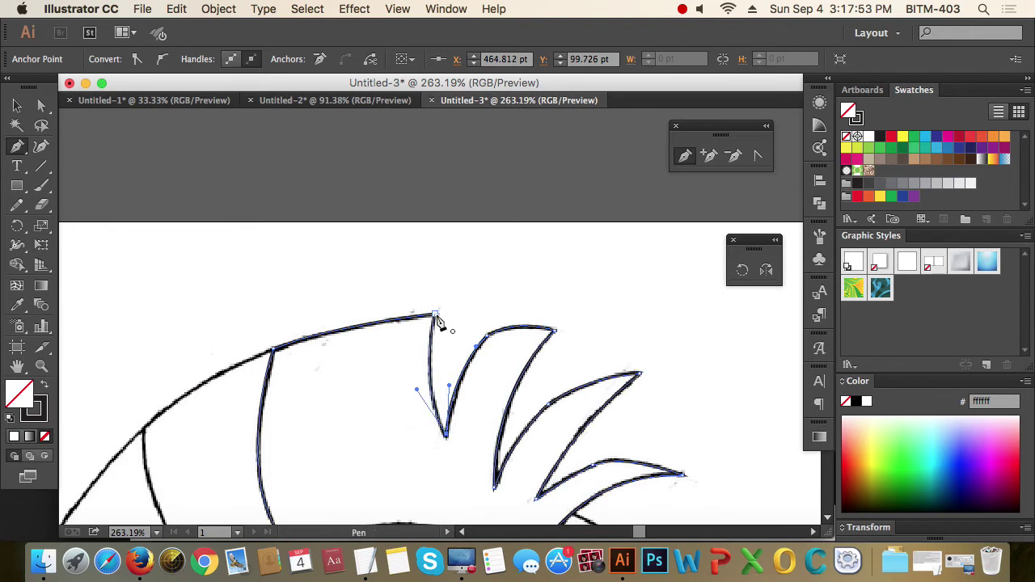
left_click_drag(435, 318, 439, 294)
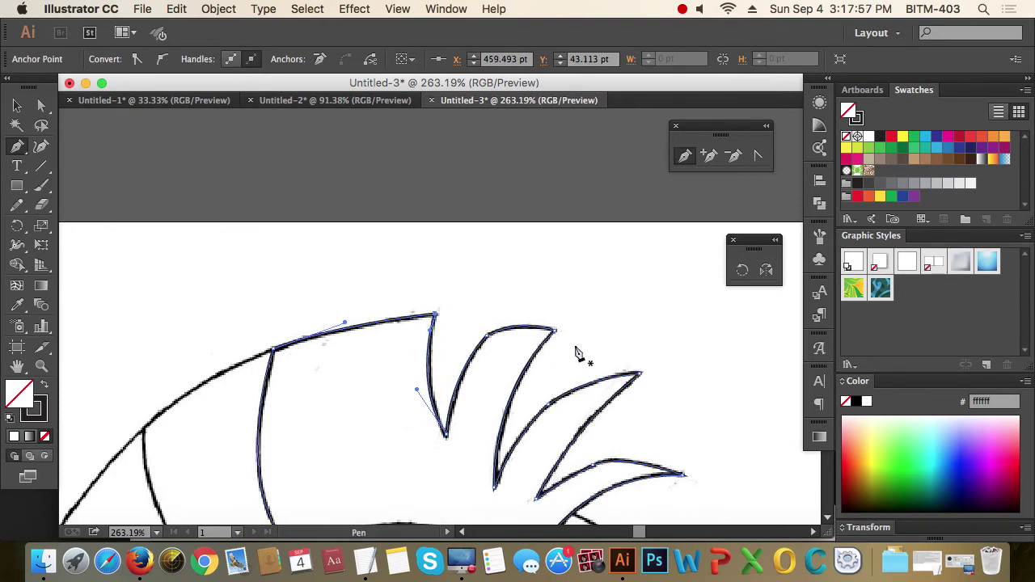
key("a")
left_click(586, 307)
key("v")
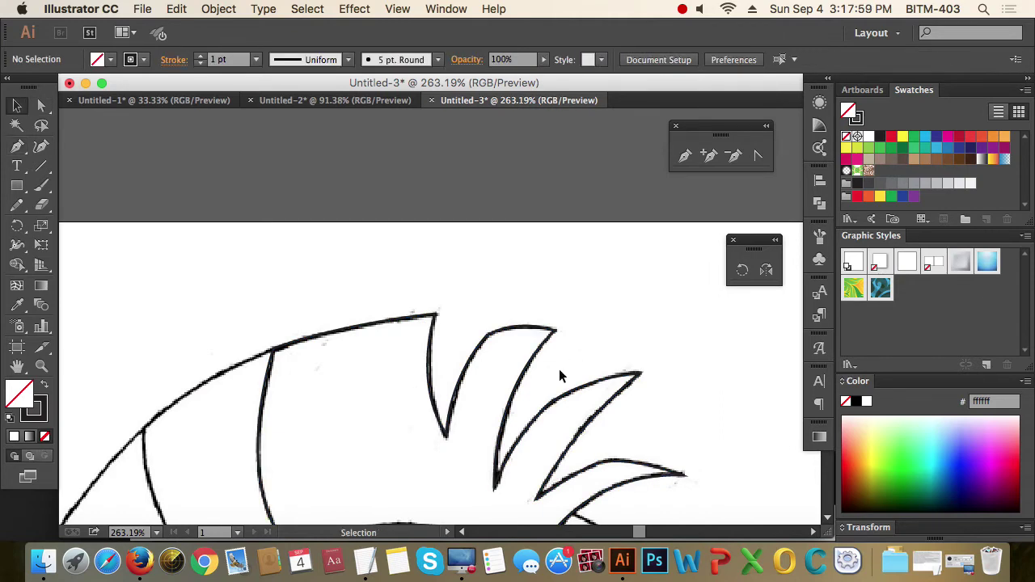
Step: Fill the traced crest shape with the yellow fff200 swatch at 100% view, and move the shape aside from the drawing
key("z")
left_click(512, 381, "alt")
key("v")
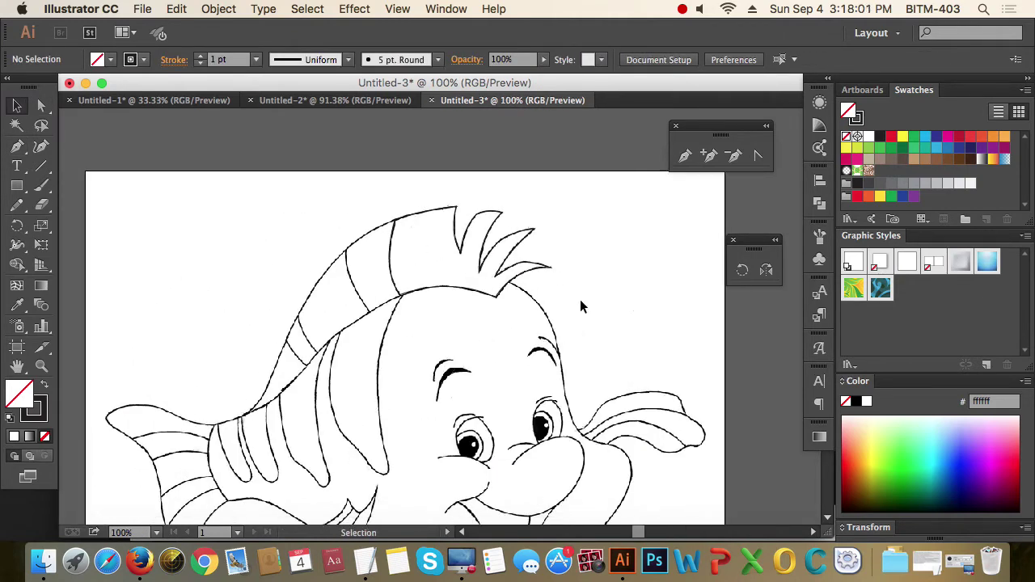
left_click_drag(471, 222, 592, 275)
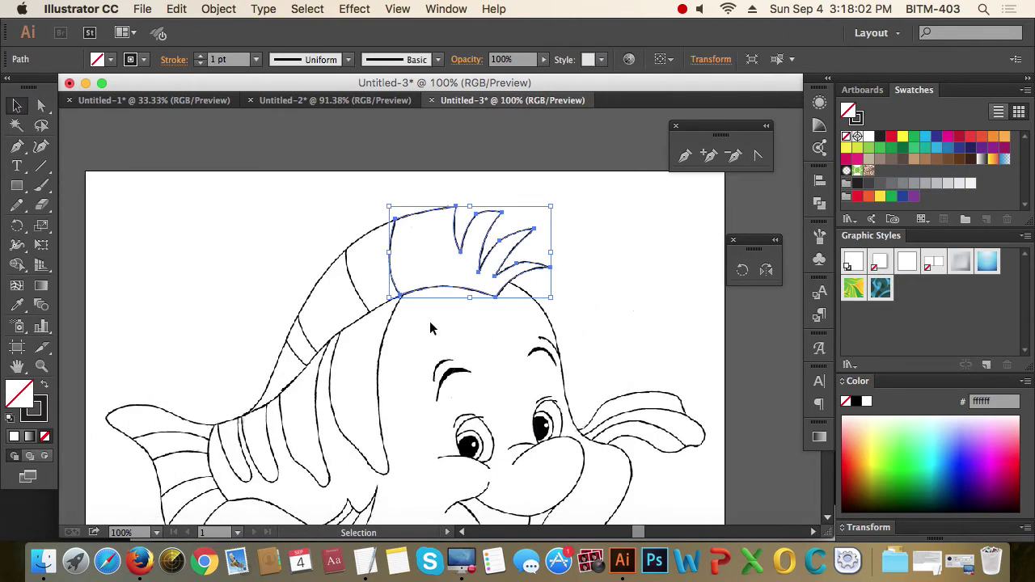
left_click(25, 418)
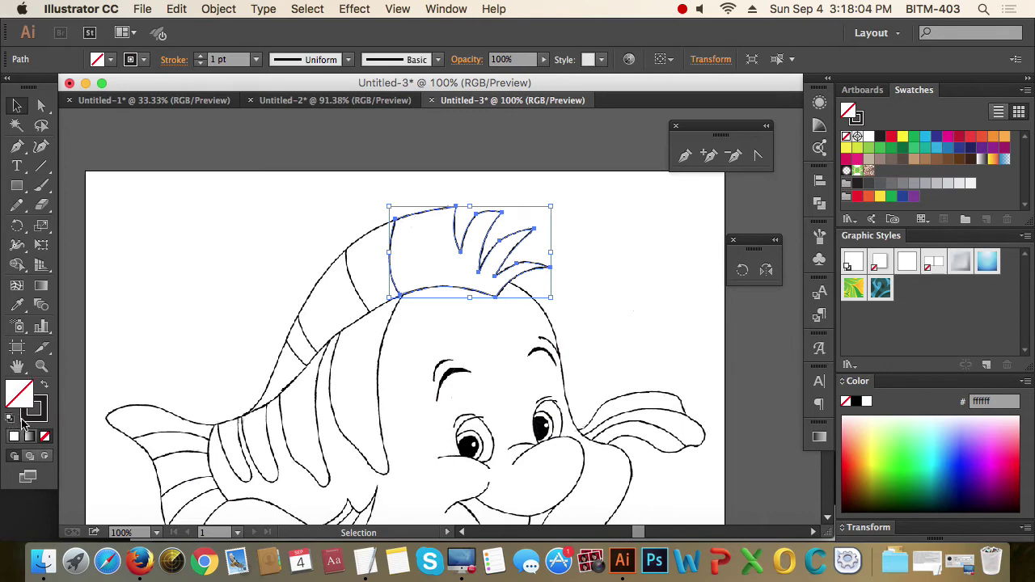
left_click(902, 136)
left_click(597, 292)
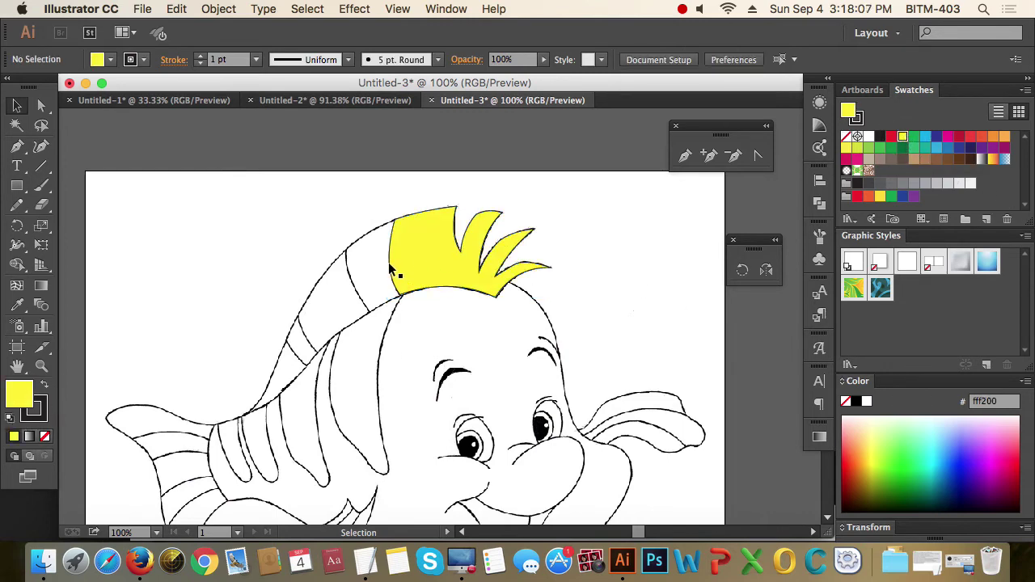
left_click_drag(437, 259, 609, 269)
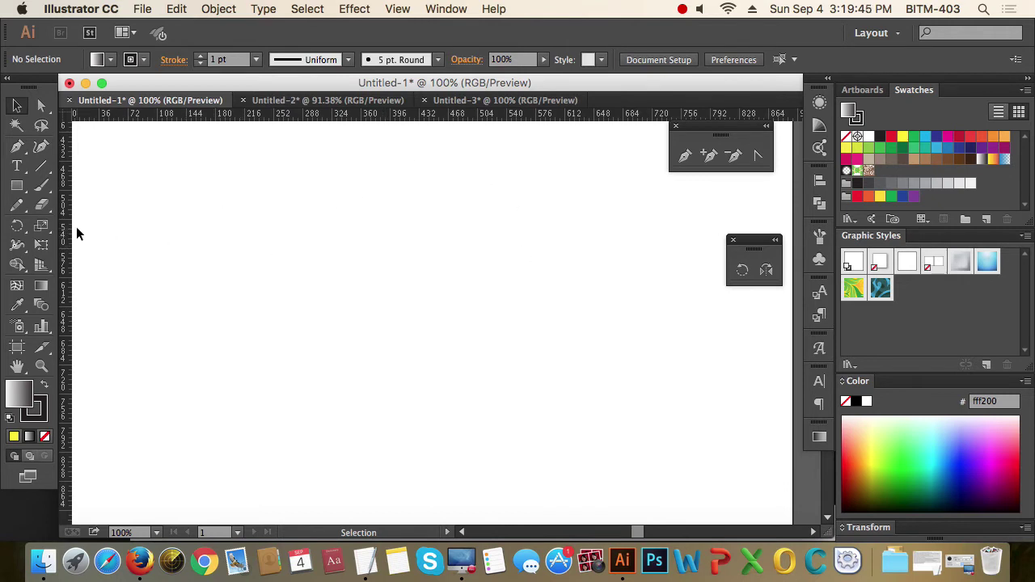
Step: Place a vertical ruler guide at about 490 pt in Untitled-1 and show the document's guides
left_click_drag(67, 227, 467, 264)
key("super+z")
key("super+semicolon")
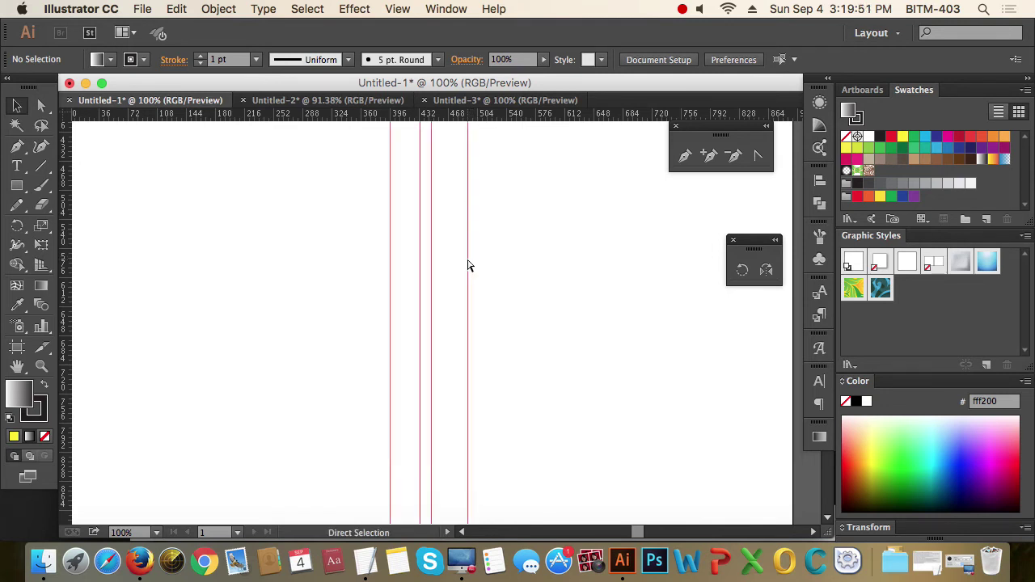
Step: Create a new Letter-size RGB document, 792 by 612 pt, view it at 100%, and show its rulers
key("super+n")
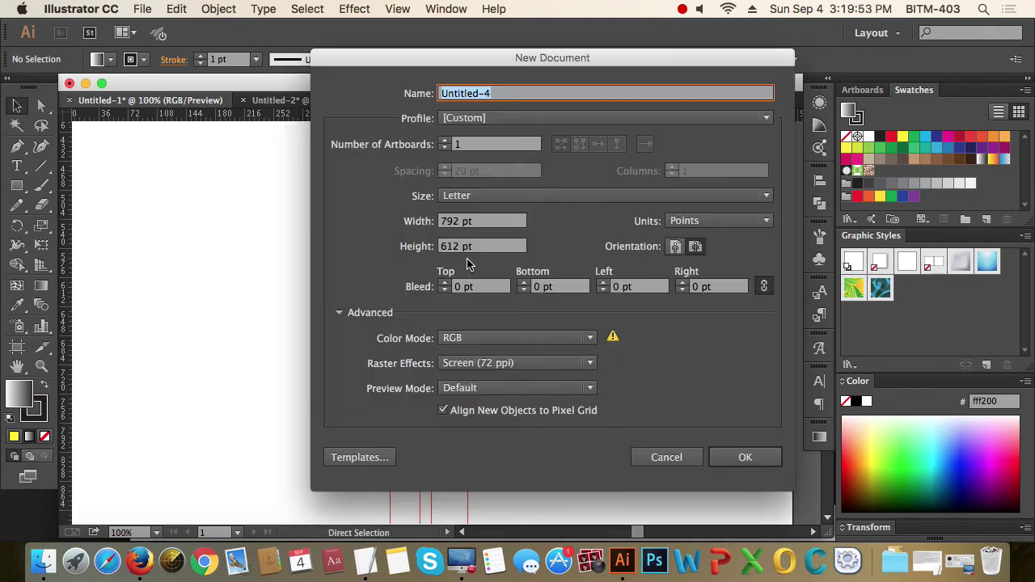
key("Return")
key("super+1")
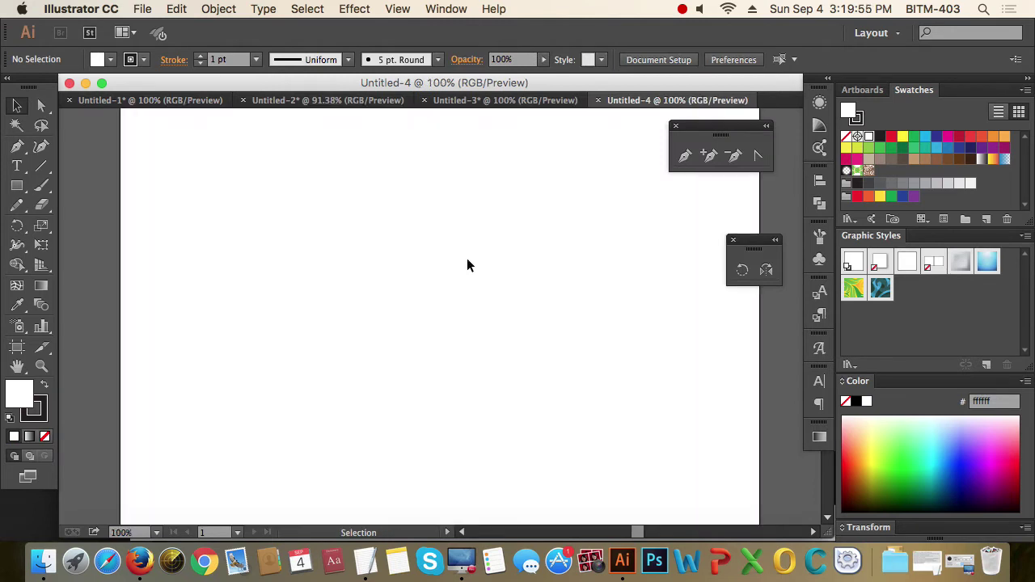
key("super+r")
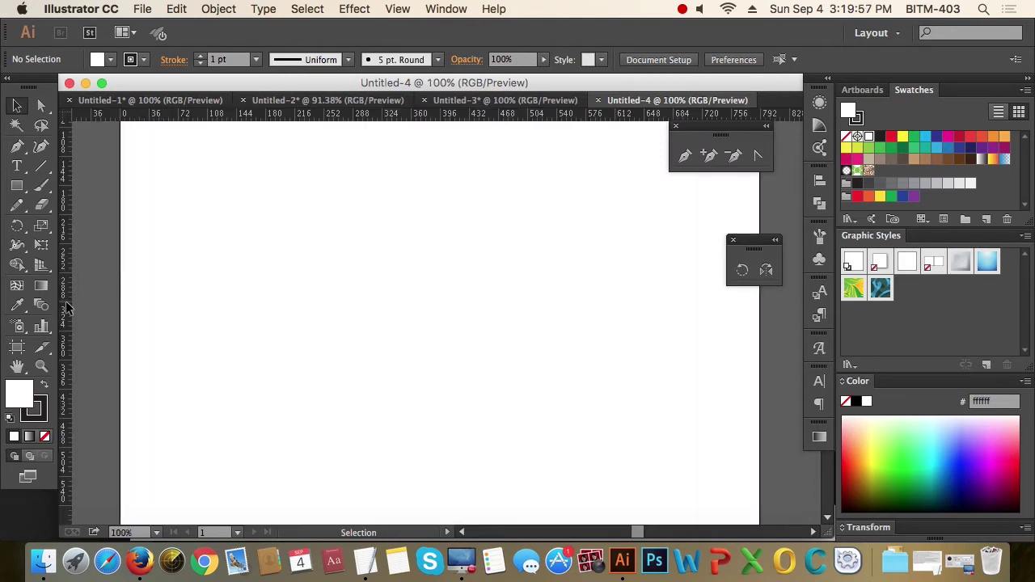
Step: Place three vertical ruler guides near the middle of the artboard at about 420, 410 and 375 pt
left_click_drag(65, 306, 461, 348)
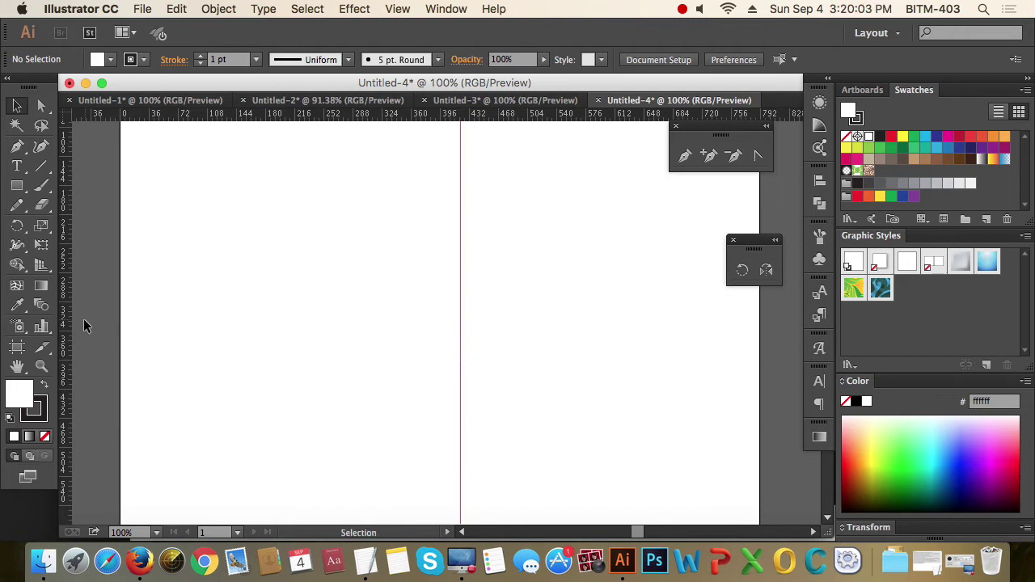
left_click_drag(64, 321, 450, 360)
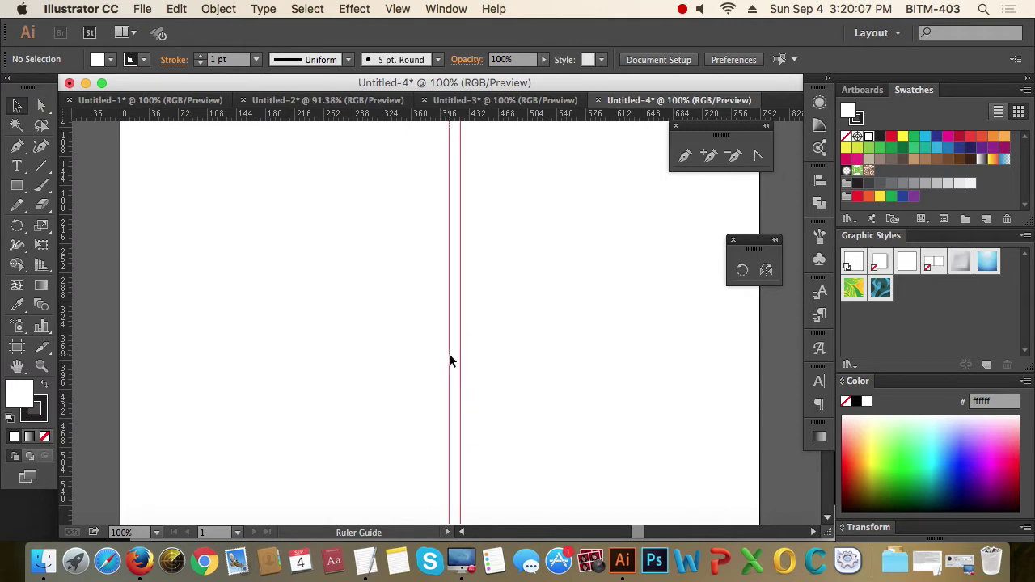
left_click_drag(65, 288, 422, 338)
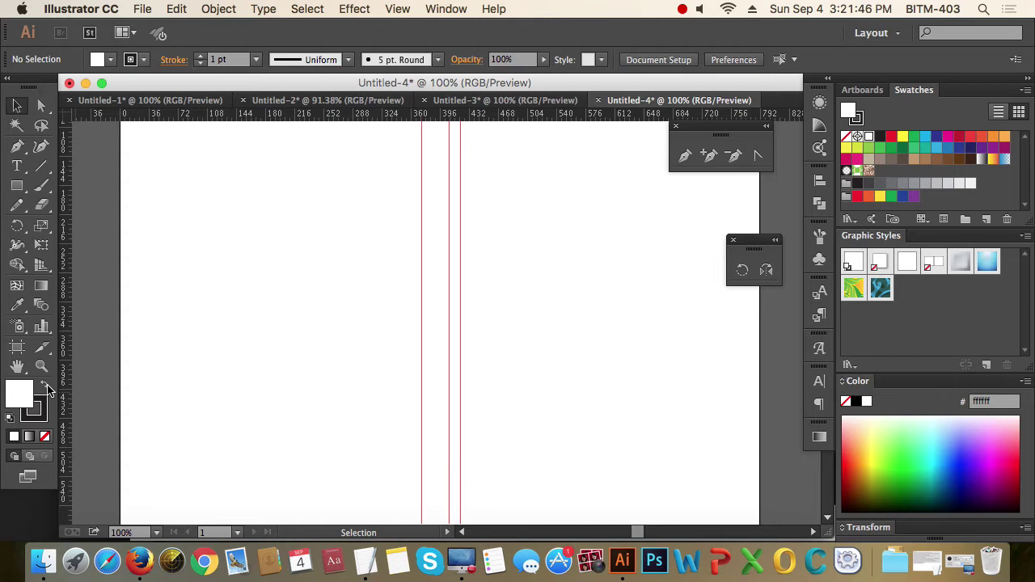
Step: Set the fill to none and draw a stepped half-outline with the Pen tool from the 420 pt guide through about 408 pt to 373 pt
left_click(45, 438)
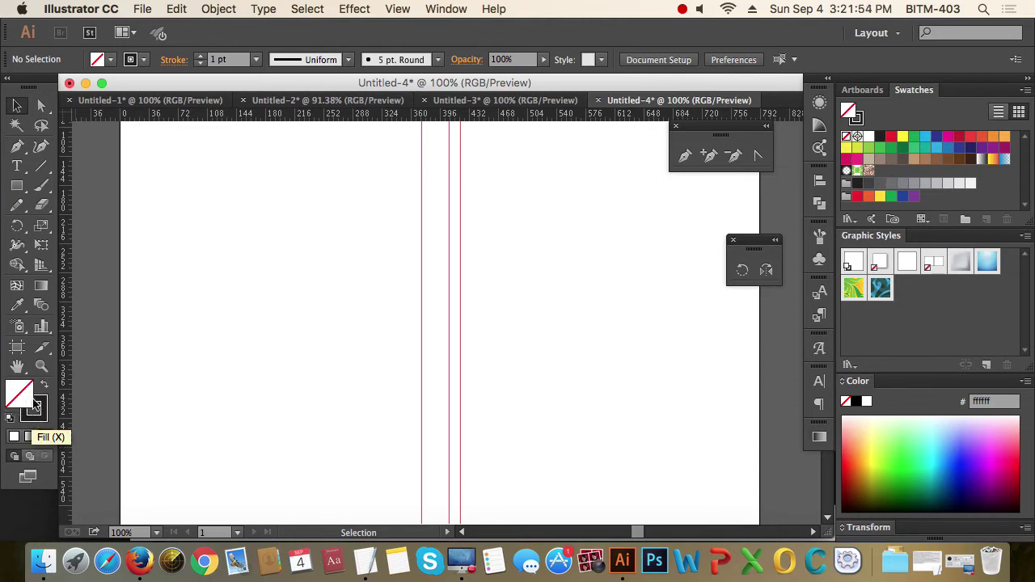
left_click(685, 156)
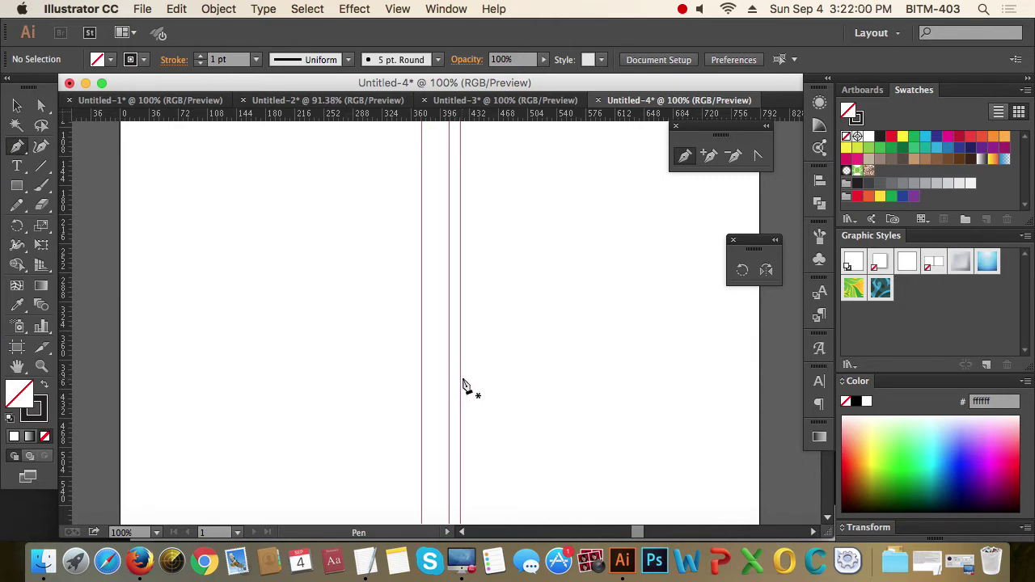
left_click(460, 326)
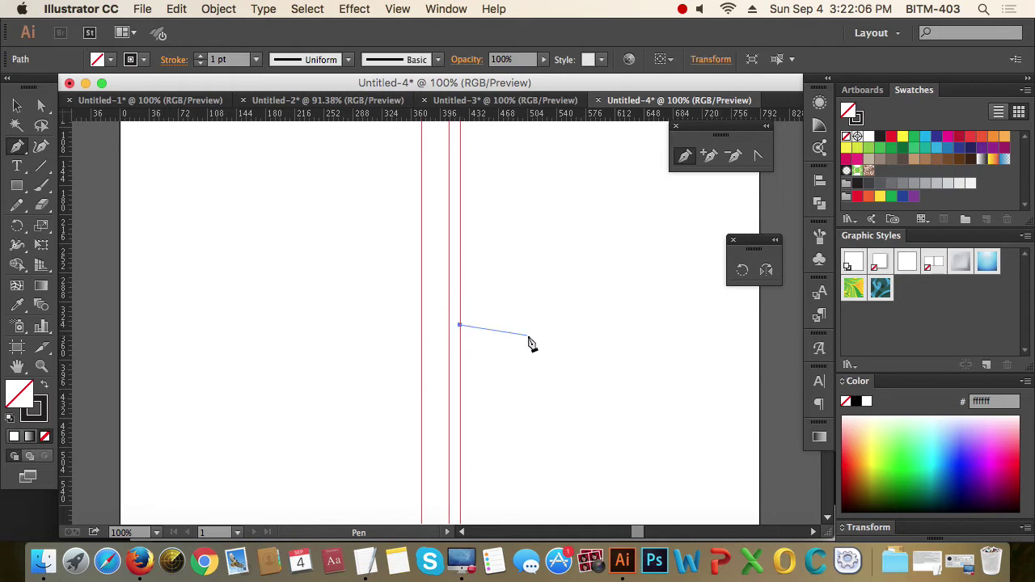
left_click(449, 326)
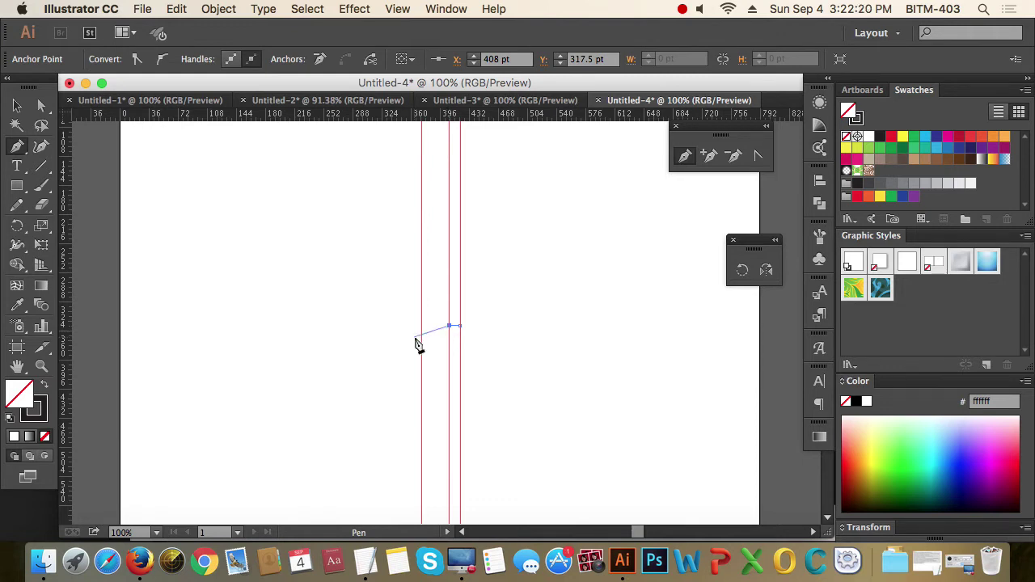
left_click(449, 242)
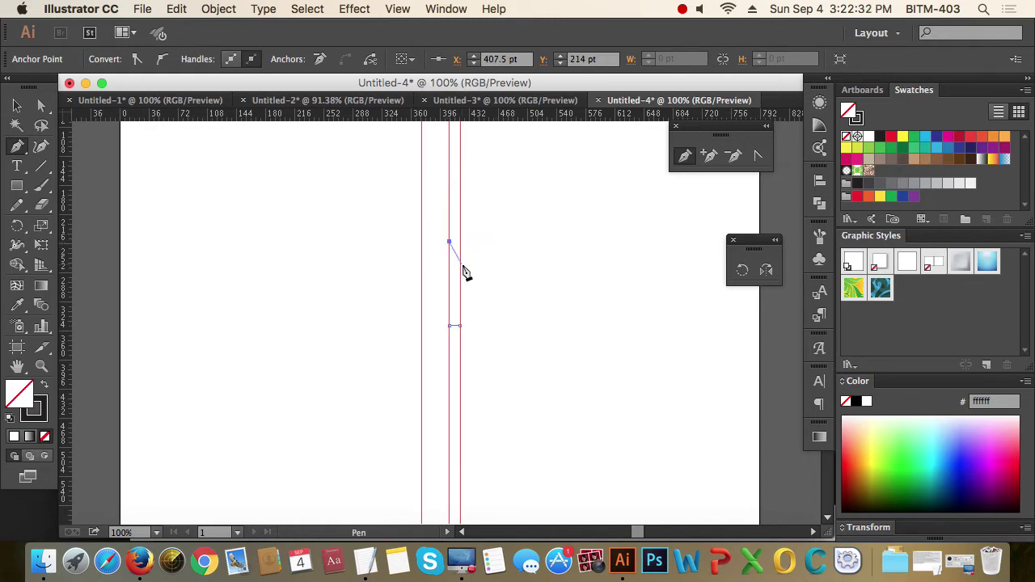
left_click(421, 243)
Step: Extend the half-outline with a curve up to the rightmost guide at about X 421, Y 82 pt and remove its outgoing handle
key("space")
left_click_drag(460, 193, 446, 238)
left_click(437, 372)
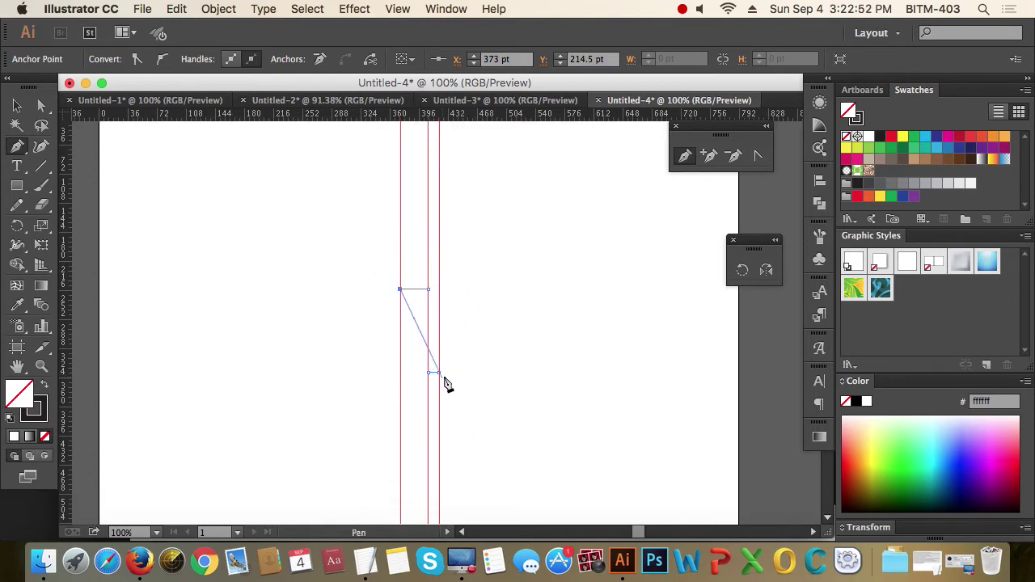
key("cmd+z")
left_click_drag(440, 183, 483, 165)
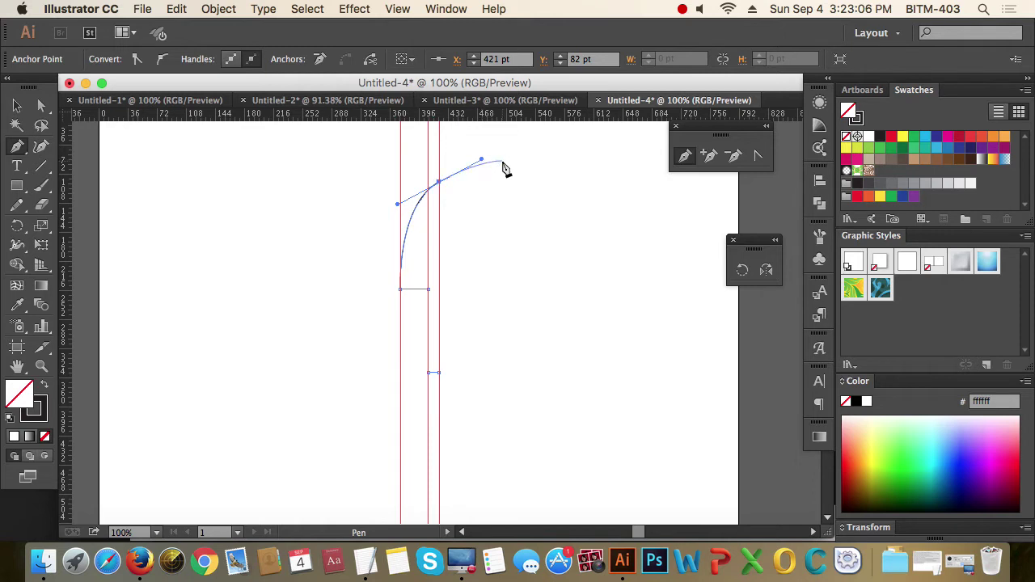
left_click(439, 183)
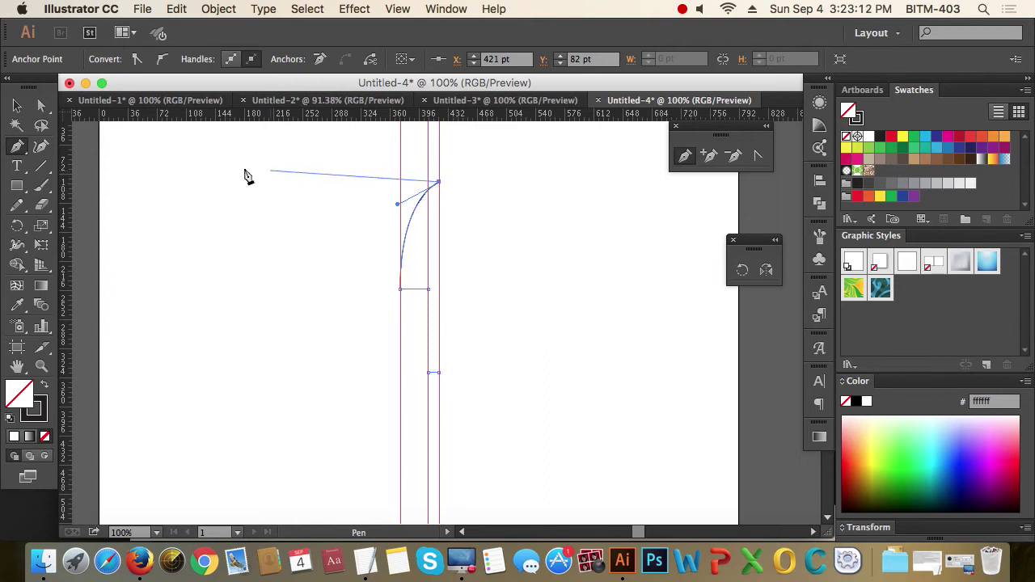
Step: Select the half-outline and reflect a copy horizontally about its bottom open end to make the symmetrical shape, leaving nothing selected
left_click(17, 105)
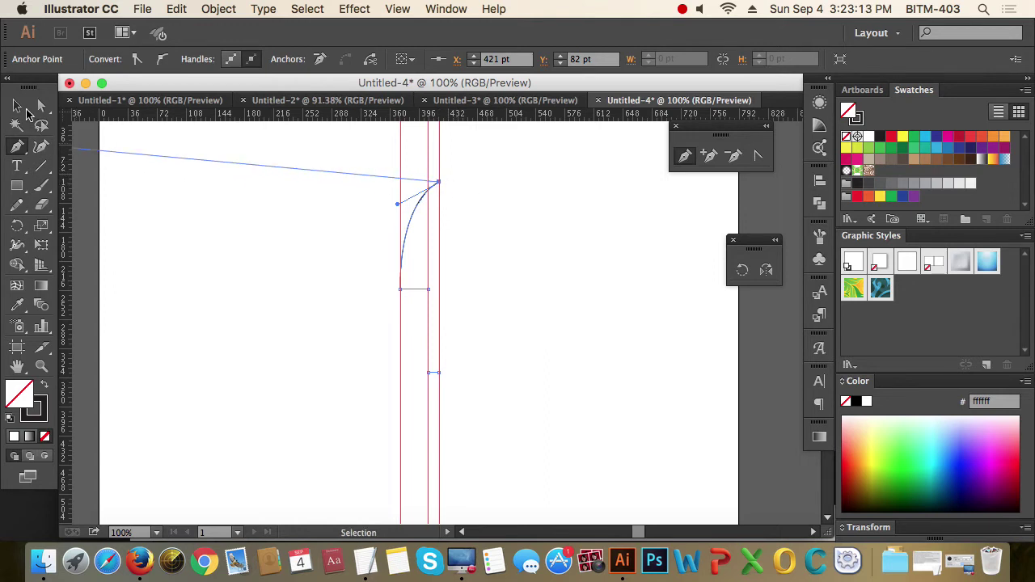
left_click(274, 221)
left_click_drag(317, 213, 561, 301)
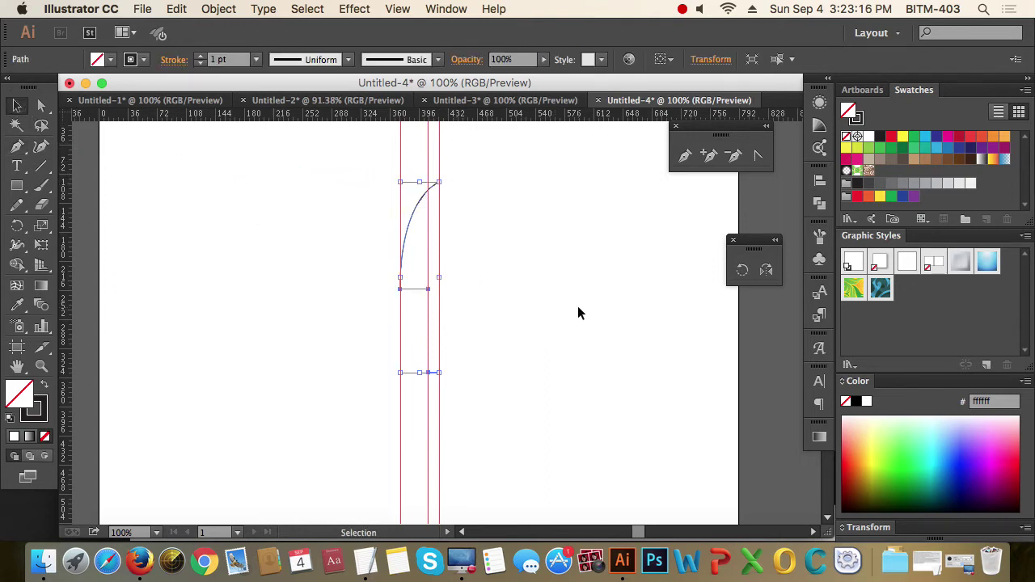
left_click(578, 306)
left_click_drag(250, 199, 566, 324)
left_click(595, 330)
key("a")
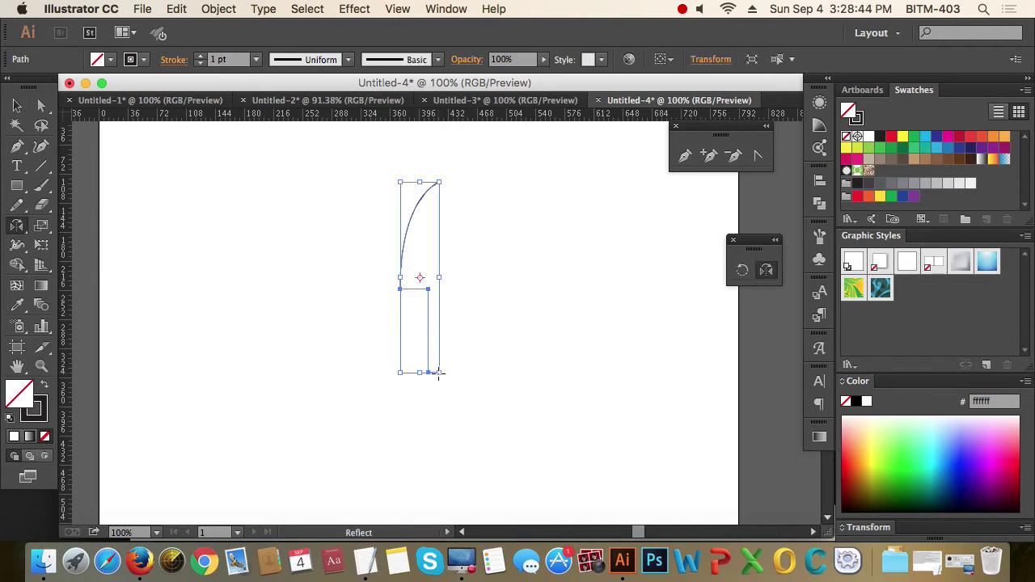
key("o")
left_click(438, 372)
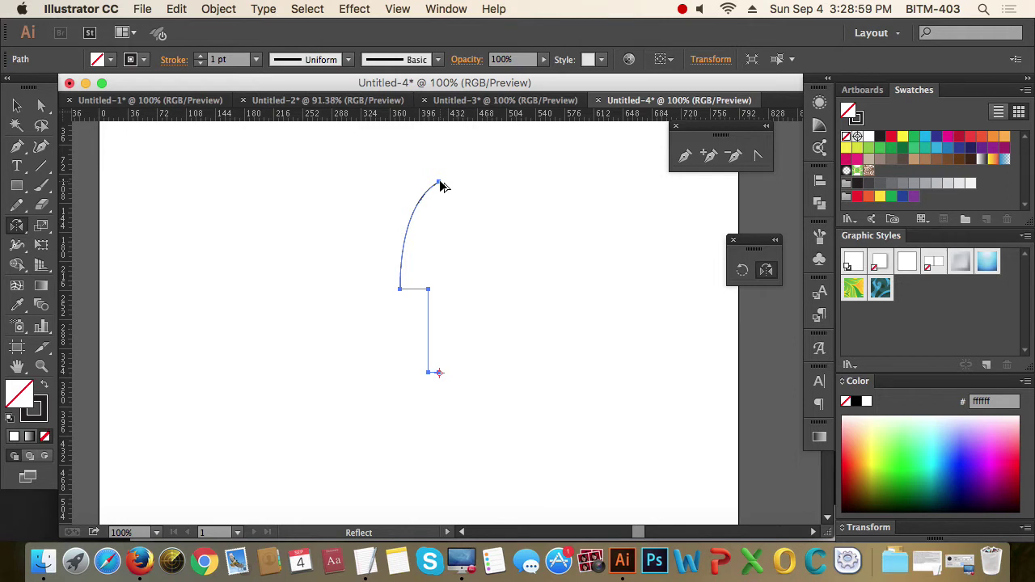
left_click_drag(441, 186, 439, 182, "alt")
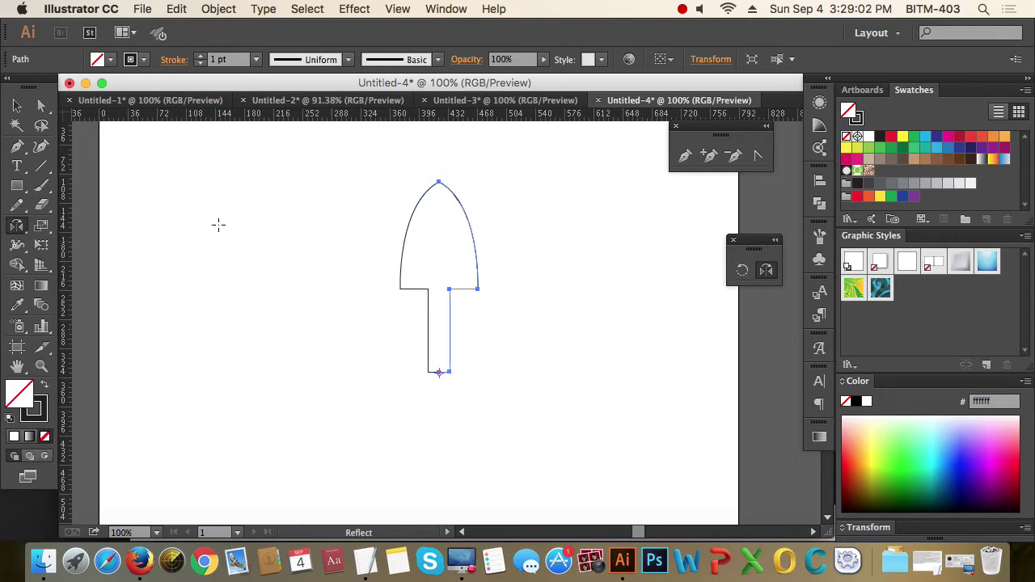
left_click(16, 105)
left_click(296, 188)
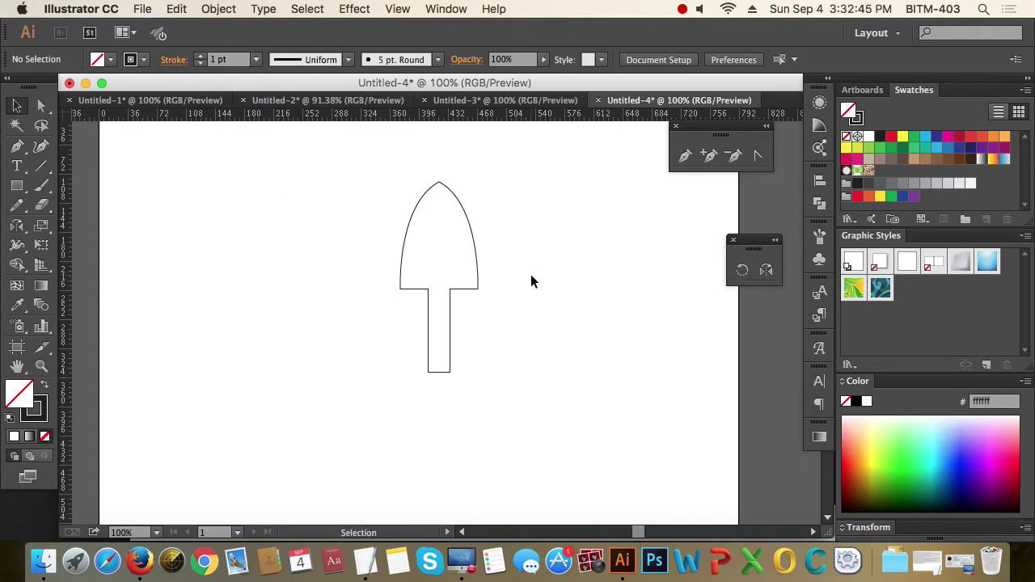
Step: Examine at high magnification the tip where the two mirrored halves meet for a gap between the paths
key("super+space")
left_click_drag(397, 160, 468, 220)
left_click_drag(296, 224, 400, 260)
left_click_drag(250, 188, 509, 437)
scroll(545, 445, "up", 5)
left_click(594, 314)
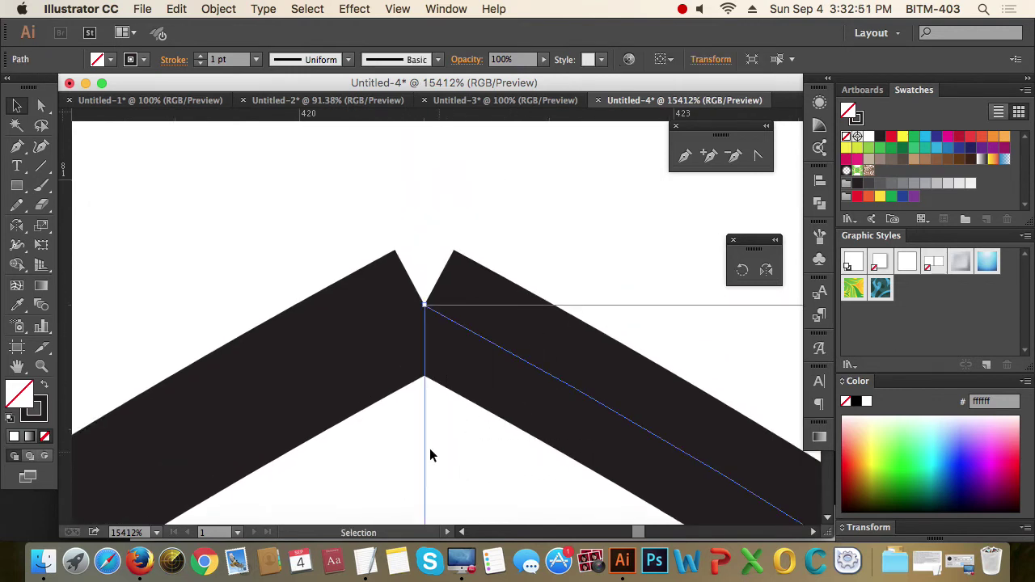
left_click_drag(213, 273, 335, 455)
left_click(564, 256)
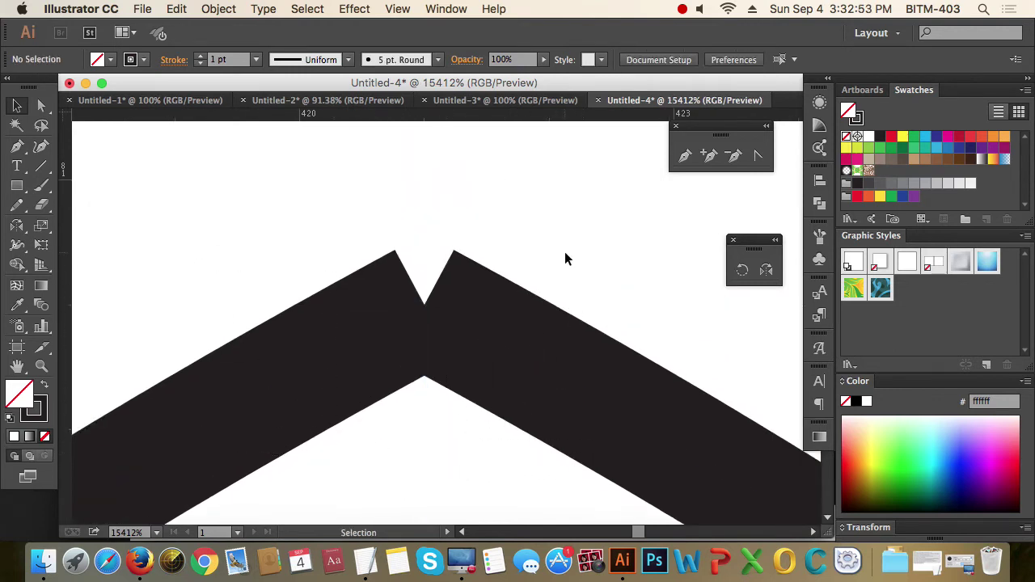
left_click(416, 335, "alt+super")
left_click(419, 344, "alt")
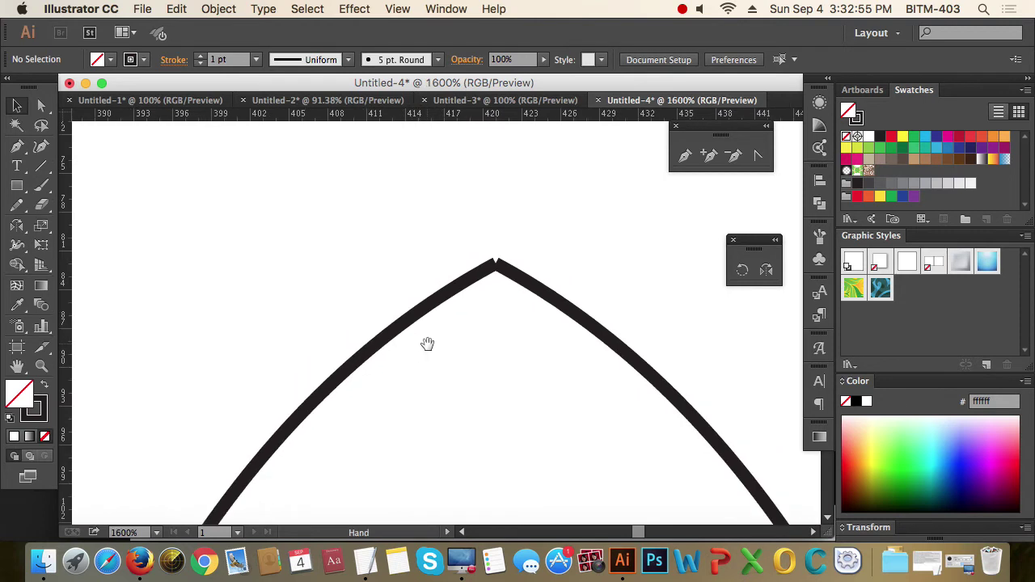
mouse_move(428, 343)
left_mouse_down()
mouse_move(393, 283)
mouse_move(331, 321)
left_mouse_up()
Step: Directly select the two overlapping endpoints at the shape's tip and join them
key("v")
left_click(41, 106)
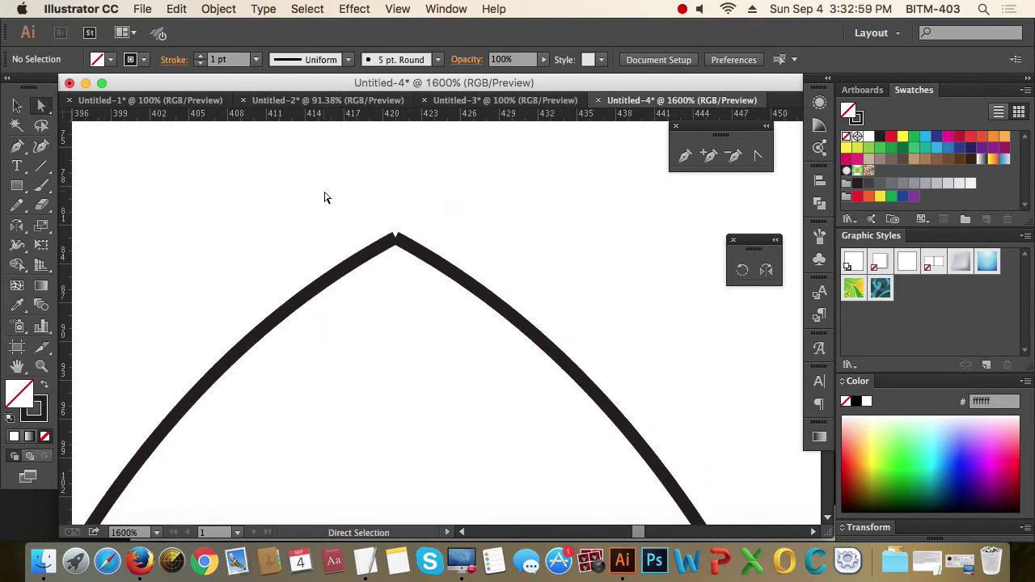
left_click_drag(324, 192, 473, 285)
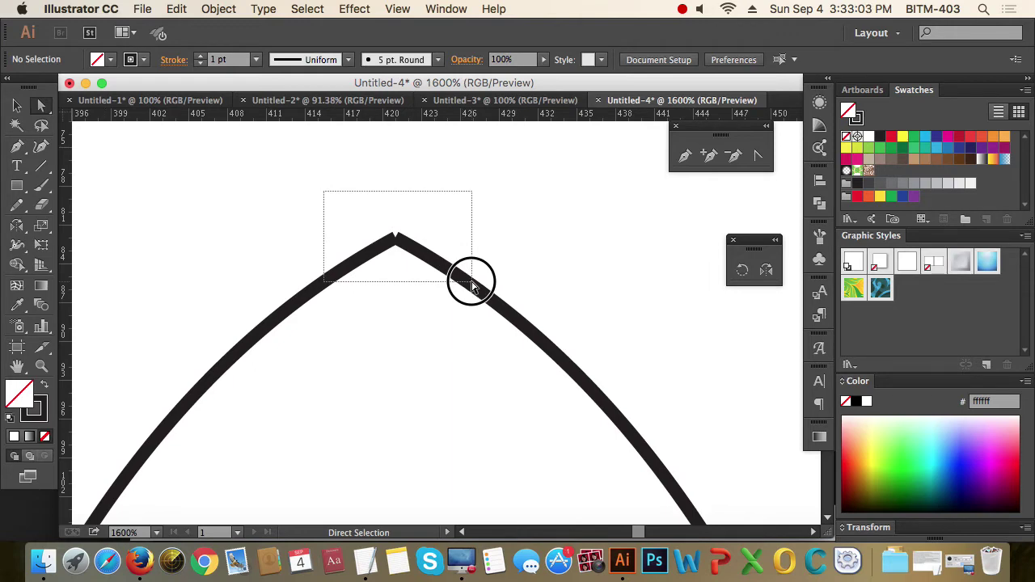
left_click_drag(473, 285, 472, 284)
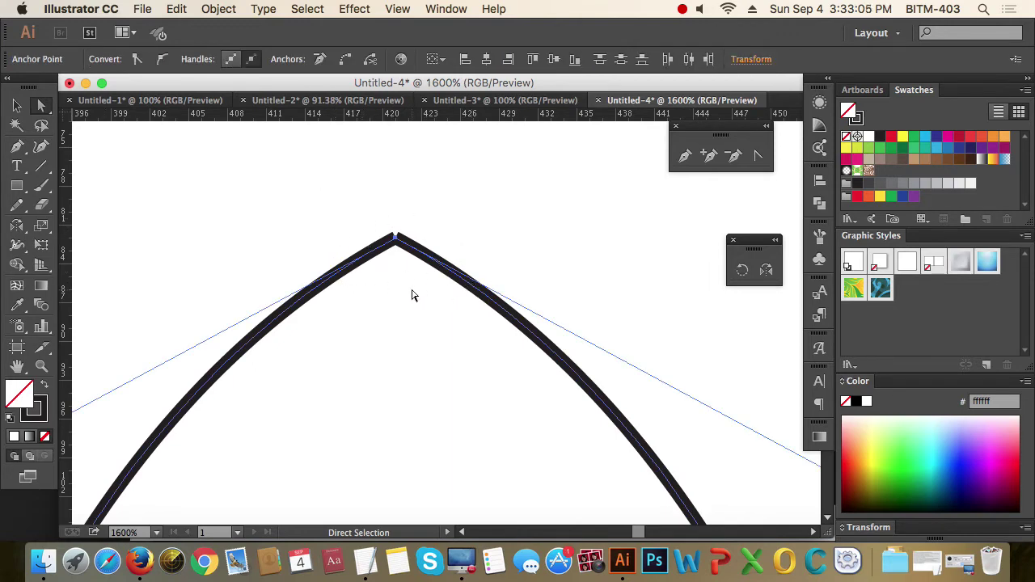
scroll(439, 323, "down", 5)
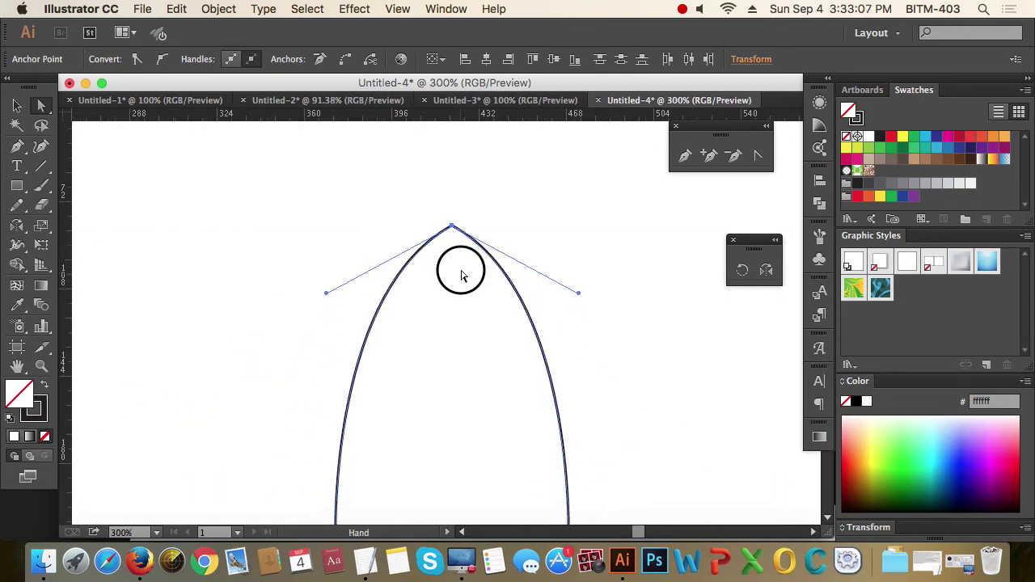
left_click_drag(461, 276, 463, 273)
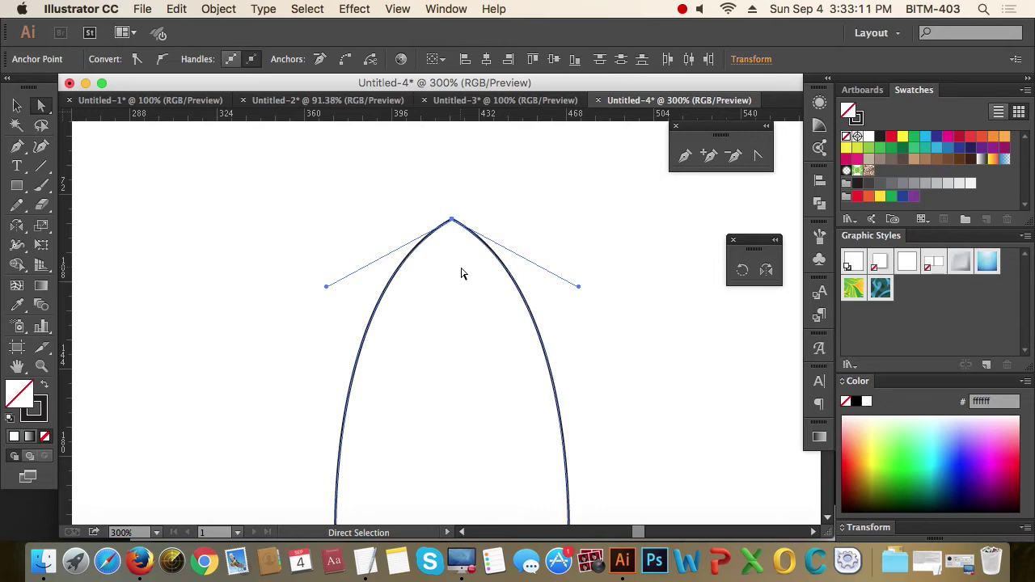
left_click(217, 10)
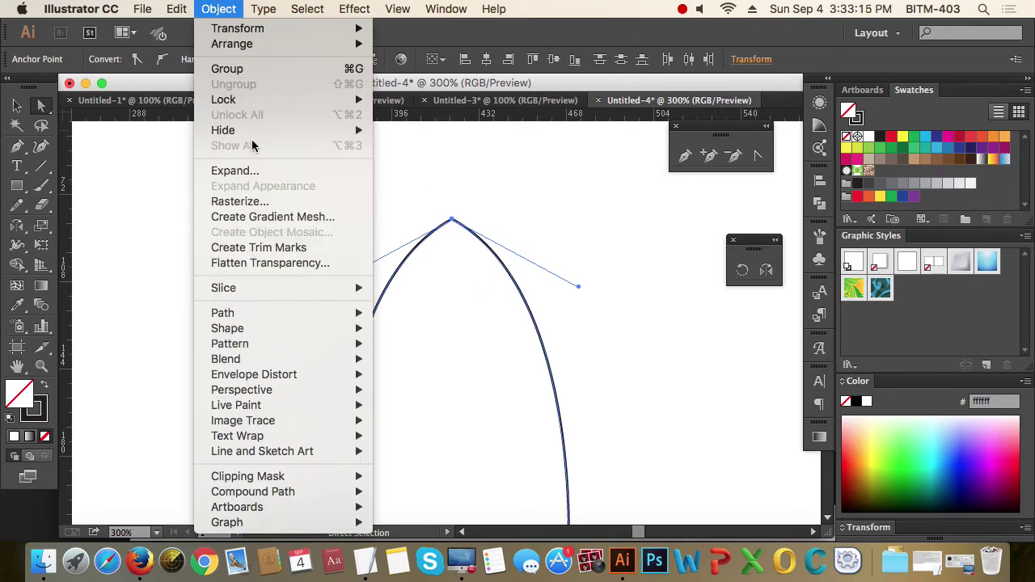
mouse_move(275, 323)
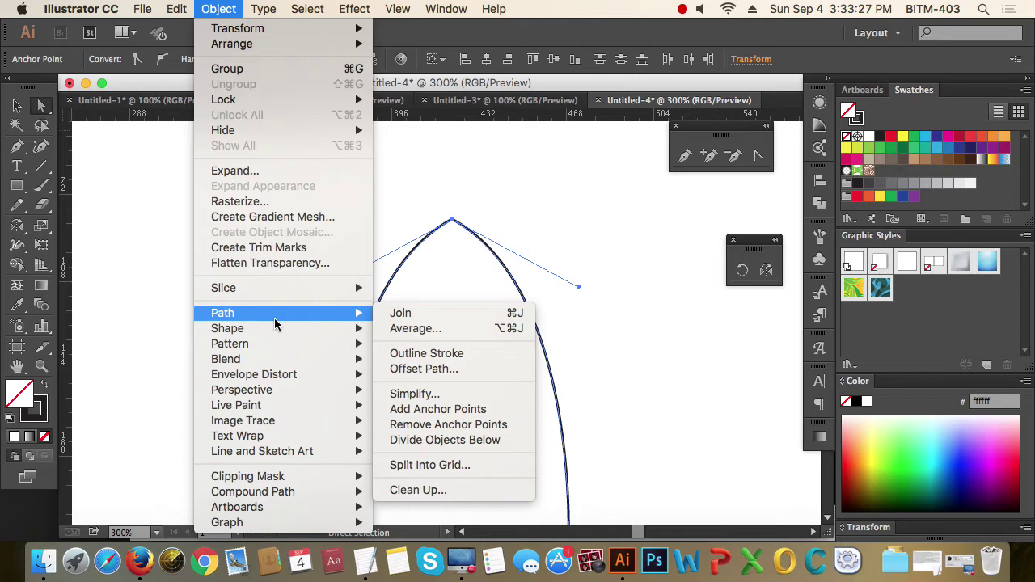
left_click(422, 313)
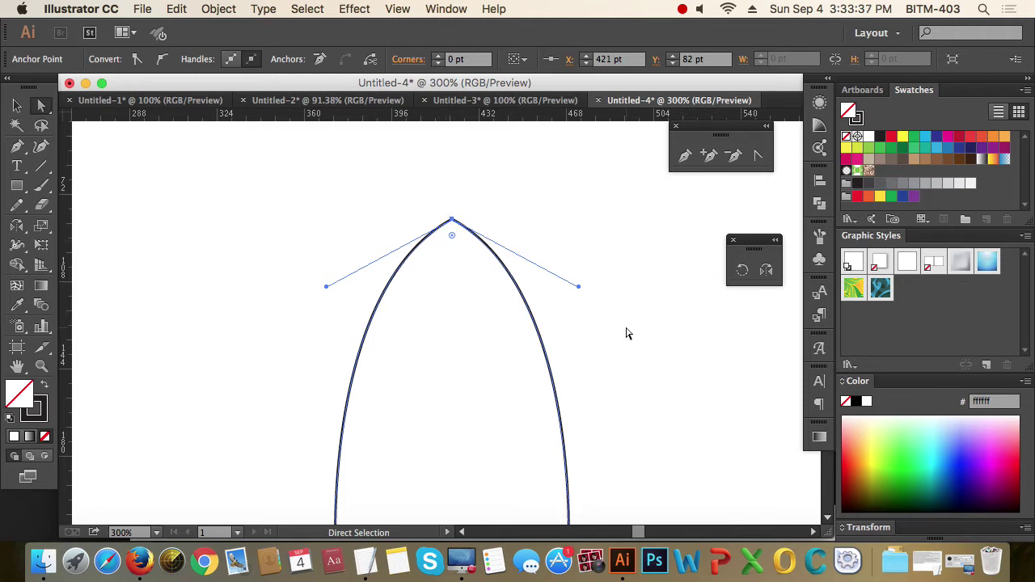
Step: Directly select the overlapping endpoints in the middle of the shape's bottom edge and join them
left_click_drag(637, 382, 567, 233)
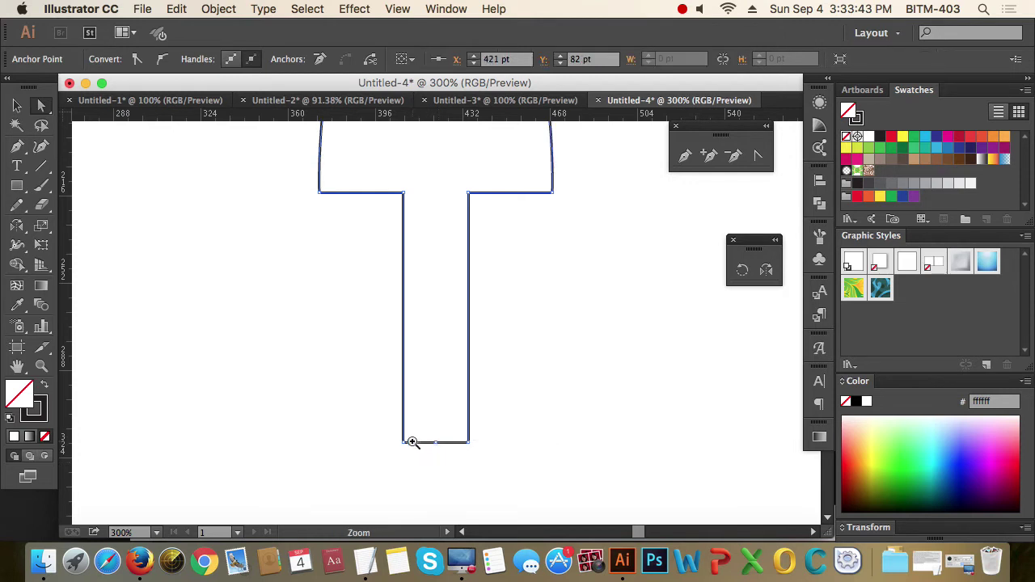
left_click_drag(402, 426, 474, 458)
left_click_drag(445, 389, 521, 374)
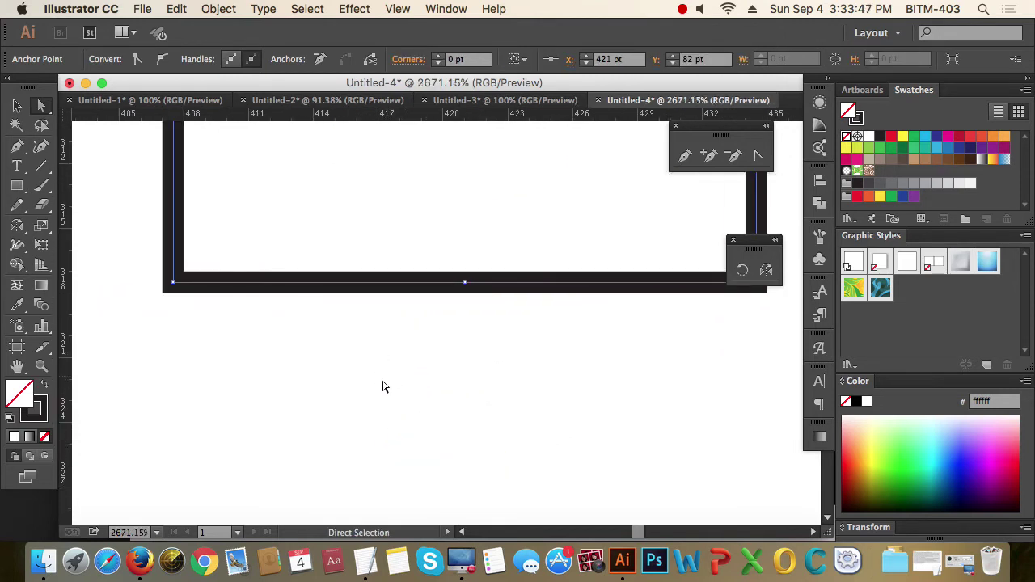
left_click_drag(367, 394, 568, 210)
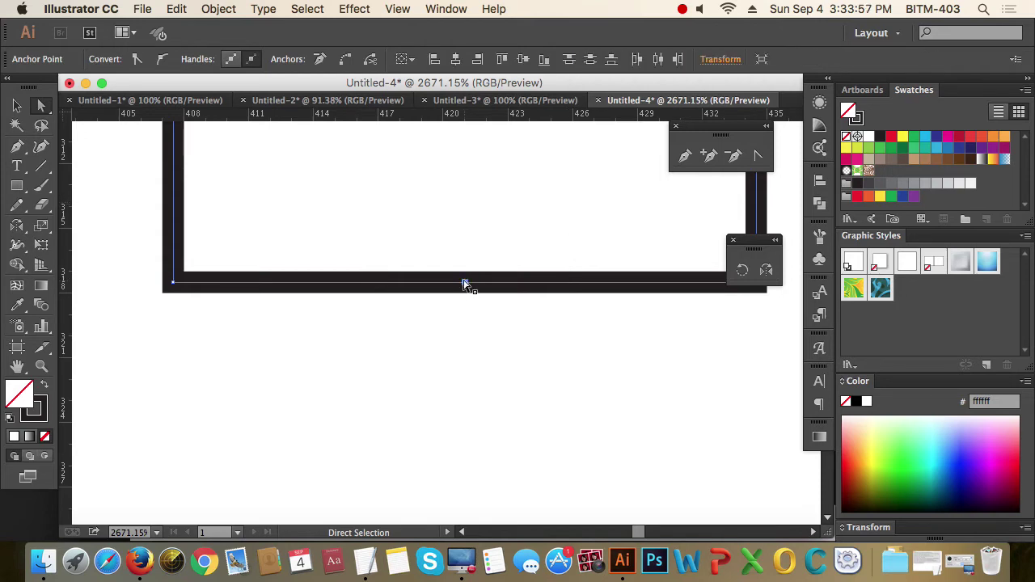
left_click(218, 9)
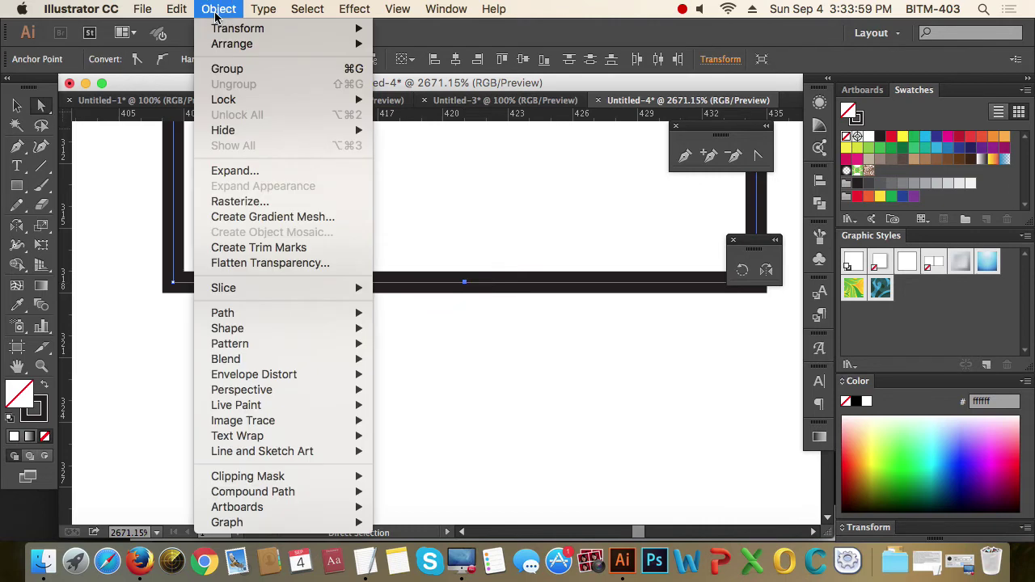
mouse_move(234, 321)
left_click(462, 313)
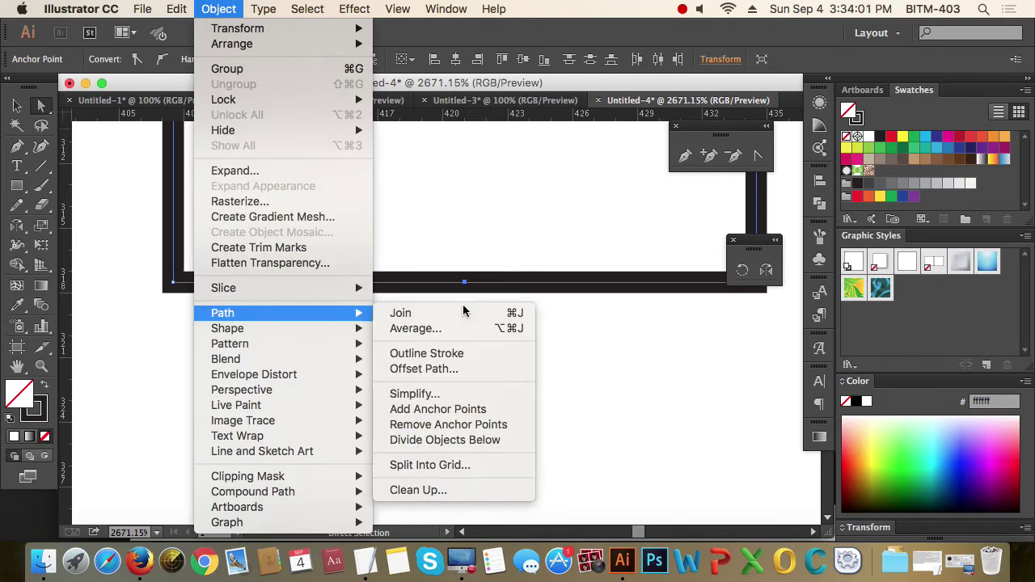
left_click(545, 372)
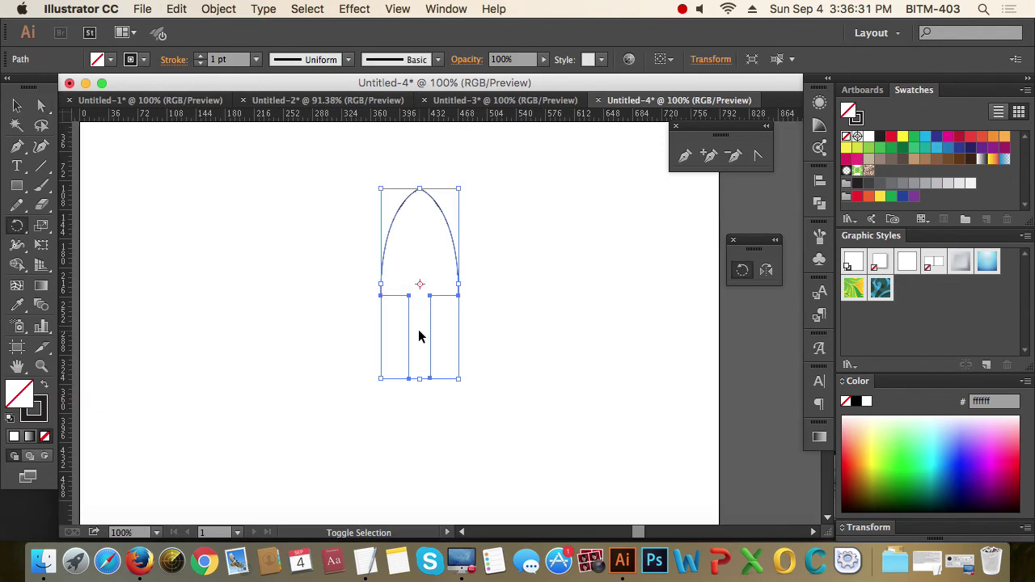
Step: Rotate a copy of the joined shape slightly counterclockwise around a center point placed in the upper part of its stem
key("r")
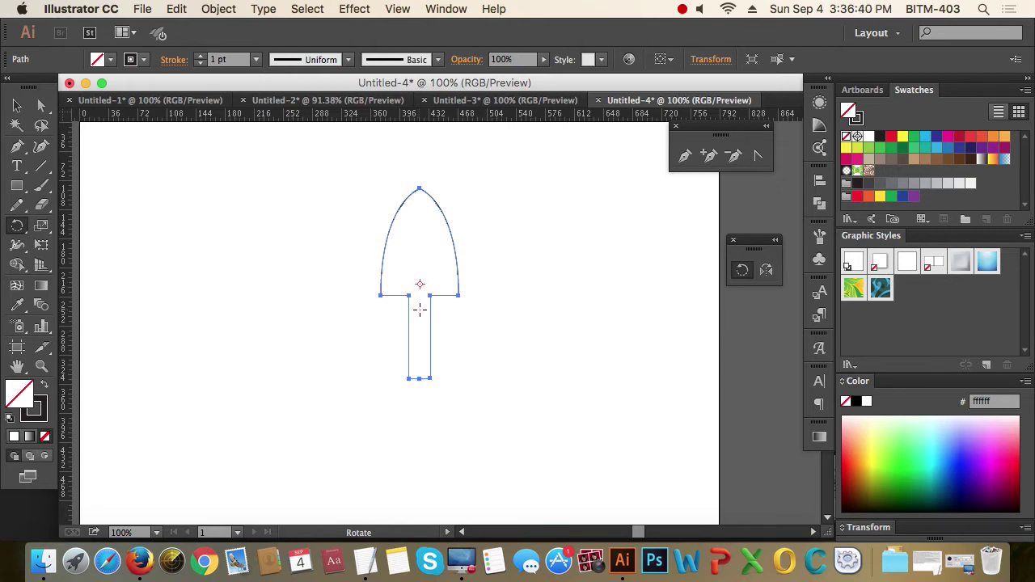
left_click(417, 316)
left_click_drag(435, 281, 423, 236)
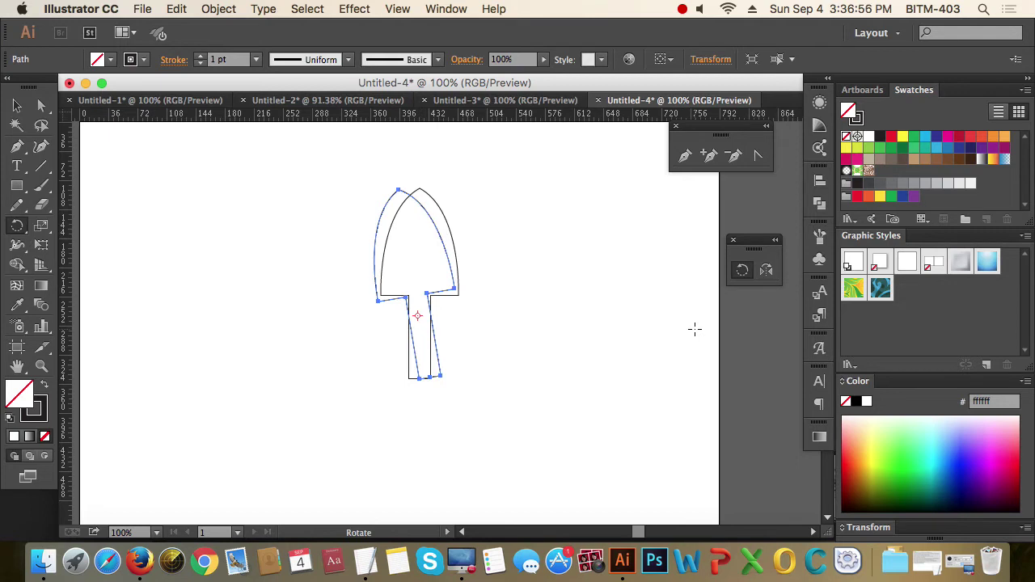
Step: Repeat the rotated copy of the pointed shape around its center point until the copies form a full circle
key("v")
key("ctrl+d")
key("ctrl+d")
key("ctrl+d")
key("ctrl+d")
key("ctrl+d")
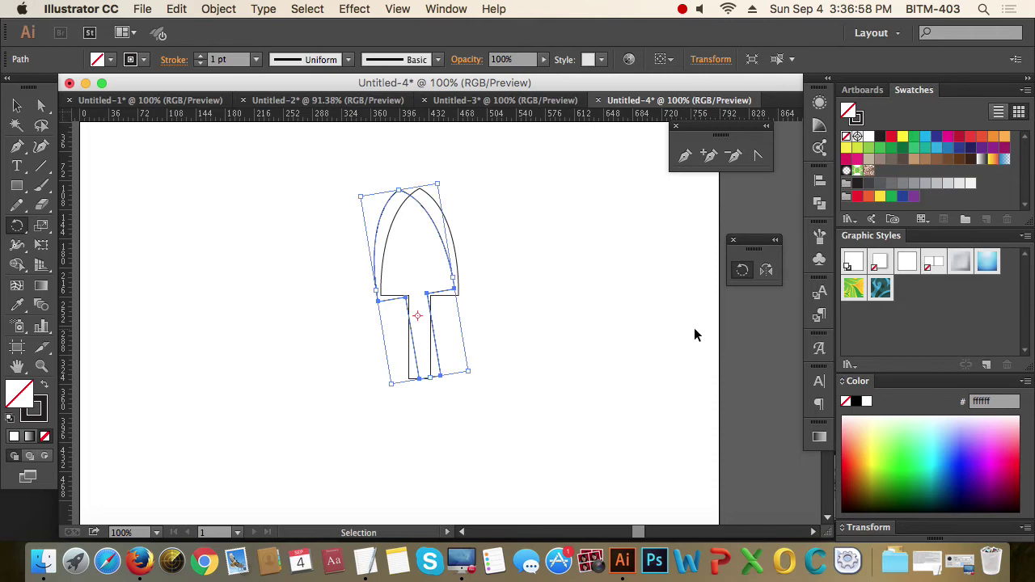
key("ctrl+d")
key("ctrl+d")
key("ctrl+d")
key("ctrl+d")
key("ctrl+d")
key("ctrl+d")
key("ctrl+d")
key("ctrl+d")
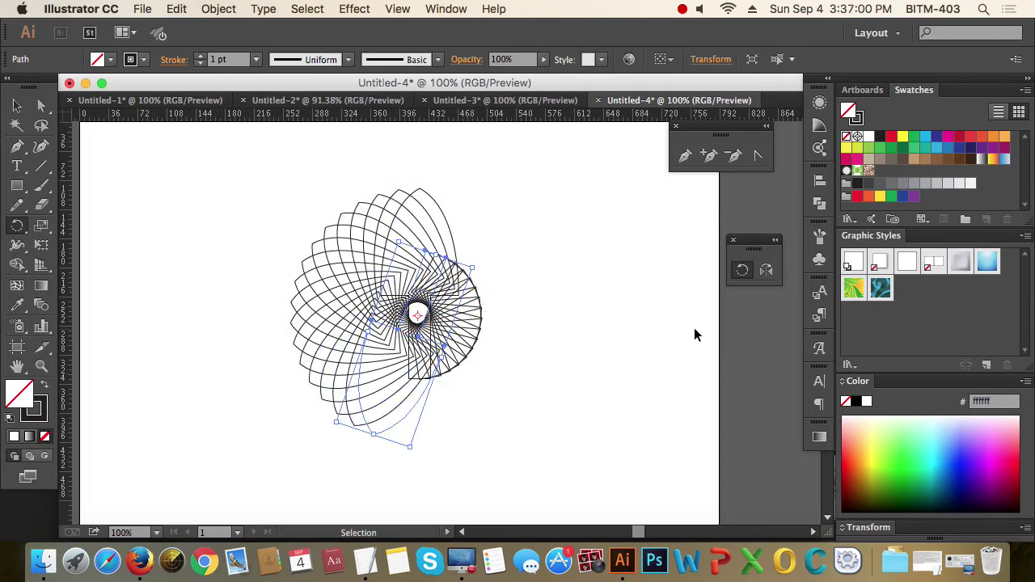
key("ctrl+d")
key("ctrl+d")
key("ctrl+d")
key("ctrl+d")
key("ctrl+d")
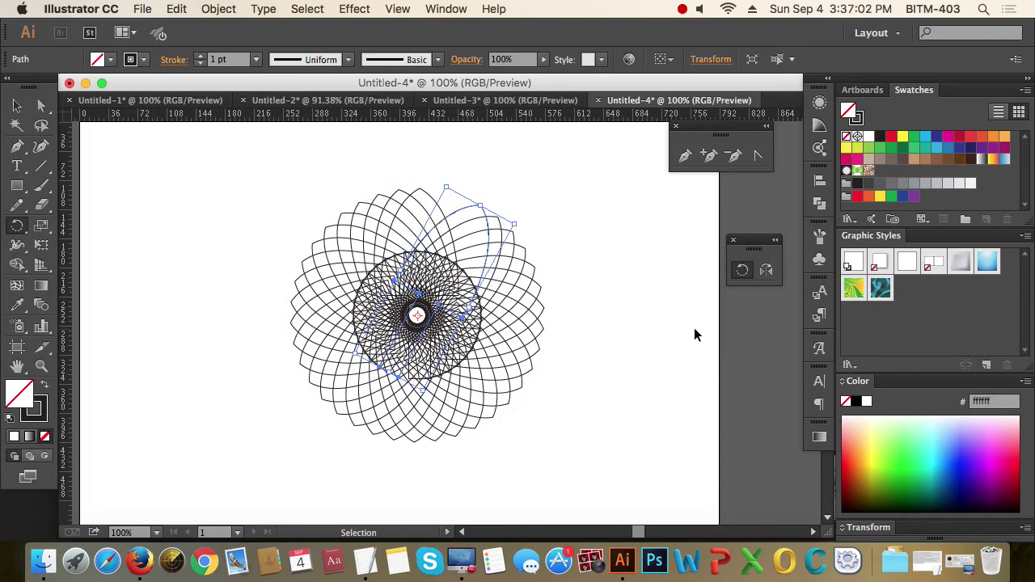
Step: Open the Rotate options for the square with the rotation center placed just below the middle of its bottom edge
key("r")
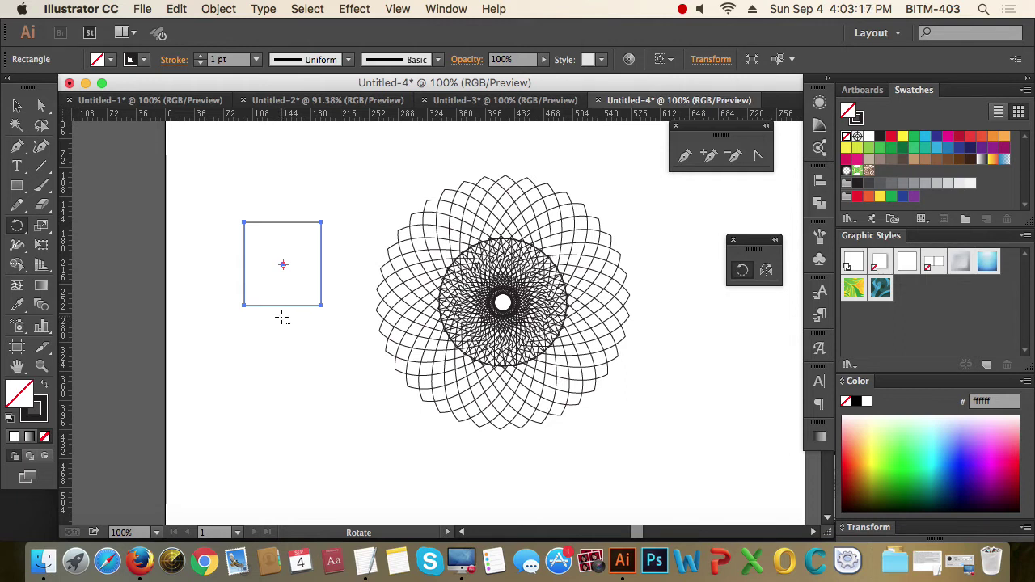
left_click(283, 318, "alt")
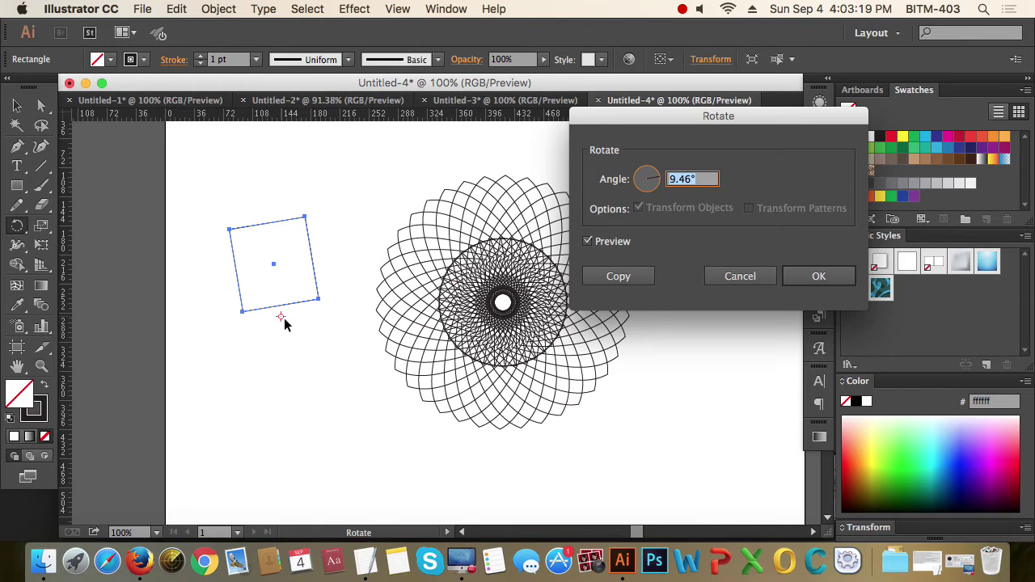
left_click_drag(713, 119, 614, 160)
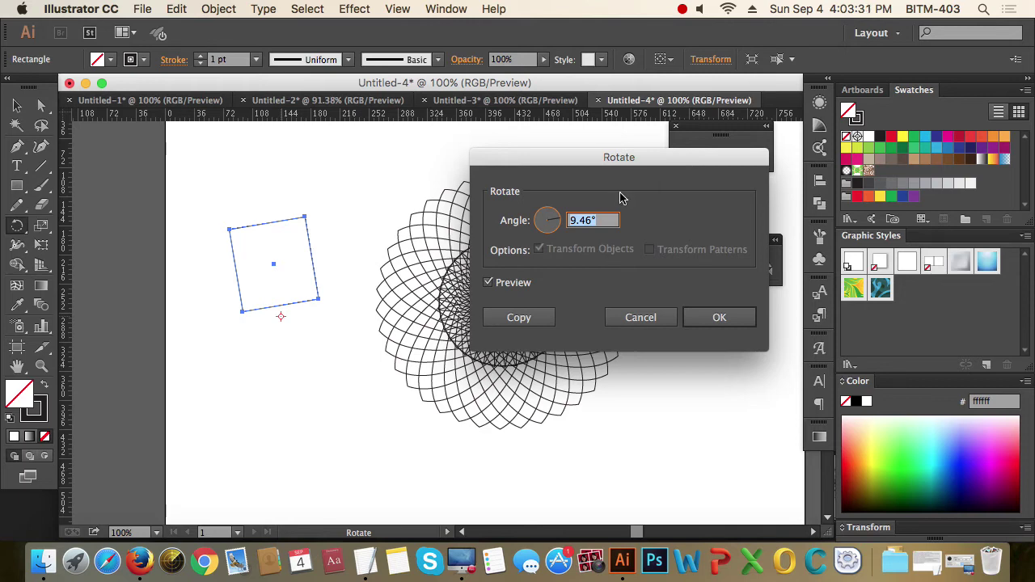
left_click_drag(617, 155, 700, 283)
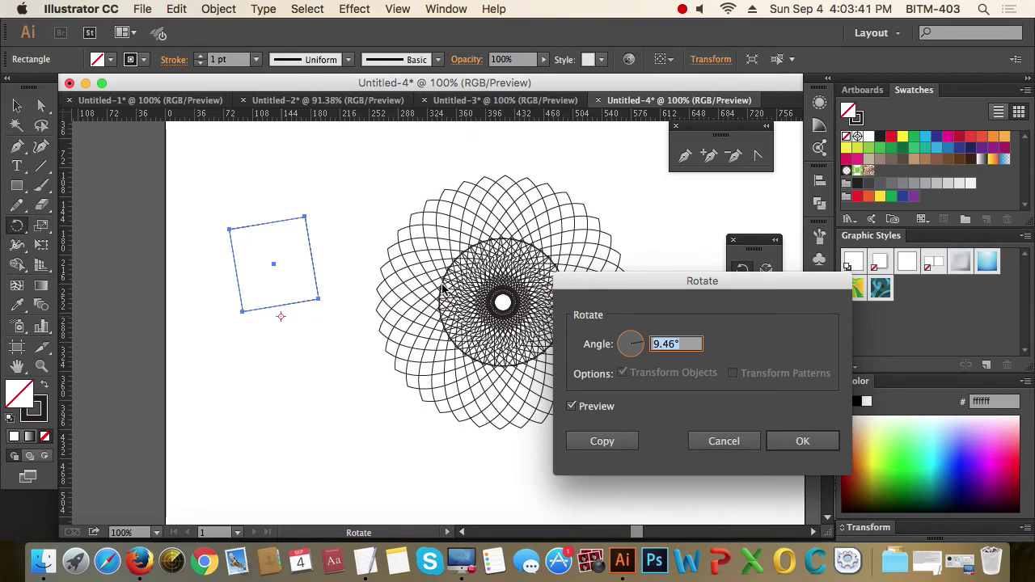
Step: Switch to Calculator, divide 360 by 5, and close it again
left_click(78, 562)
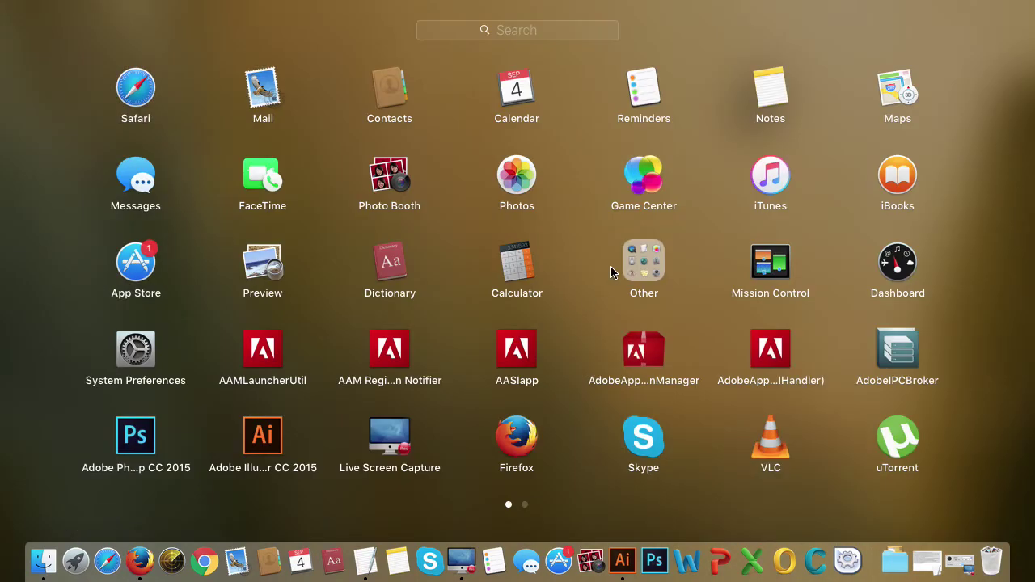
left_click(508, 275)
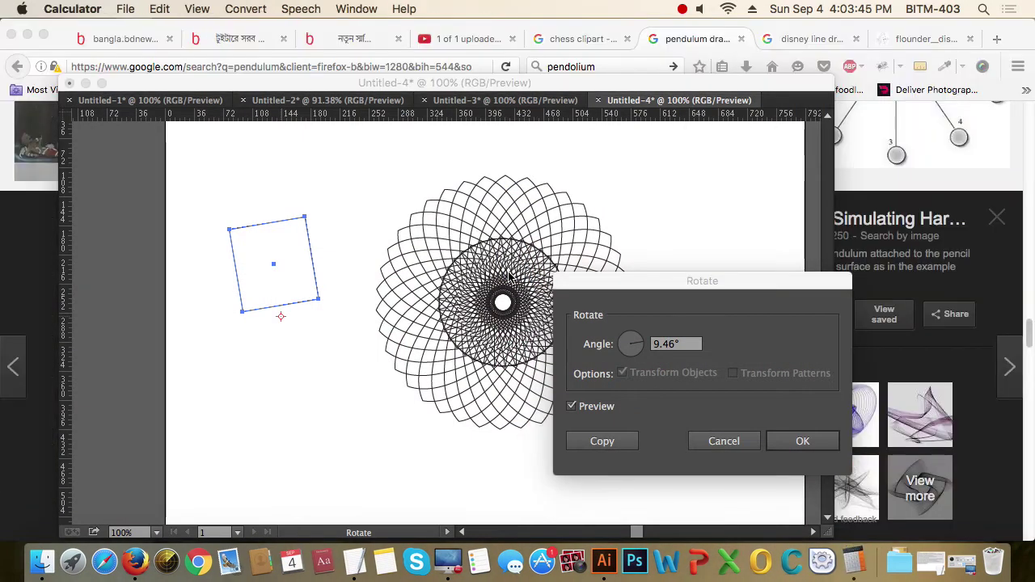
left_click_drag(772, 275, 456, 218)
type("360")
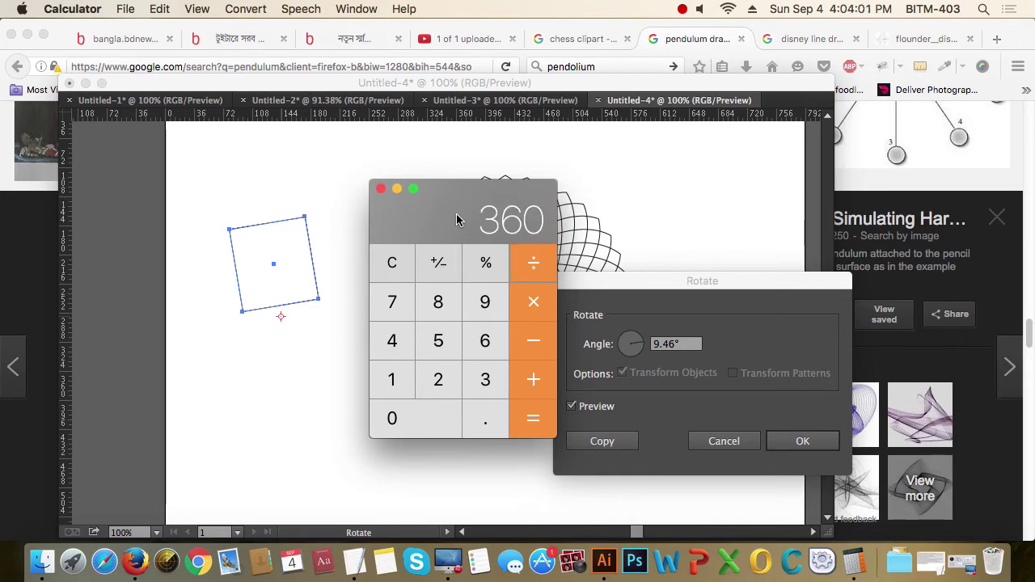
key("5")
key("Return")
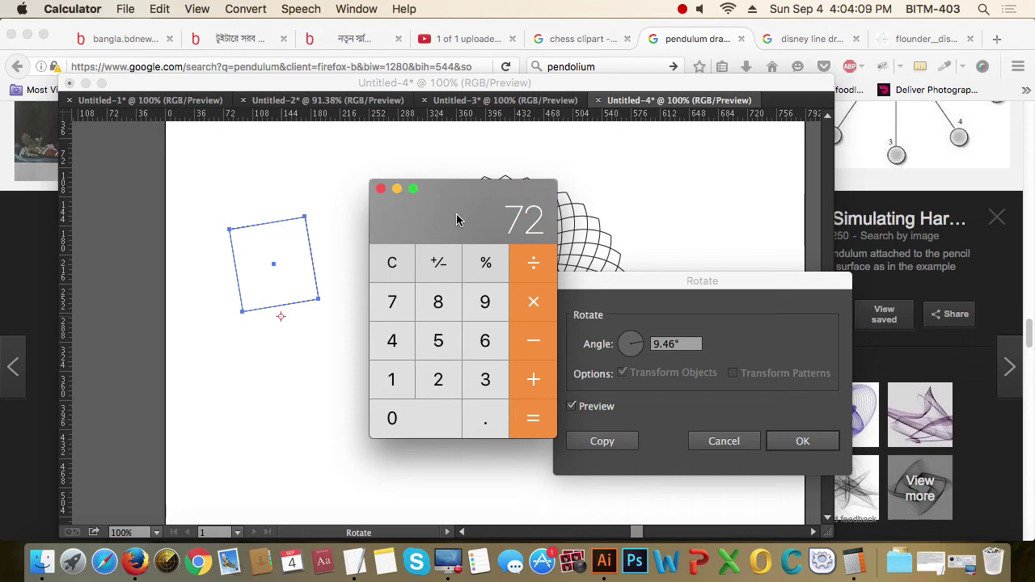
left_click(381, 189)
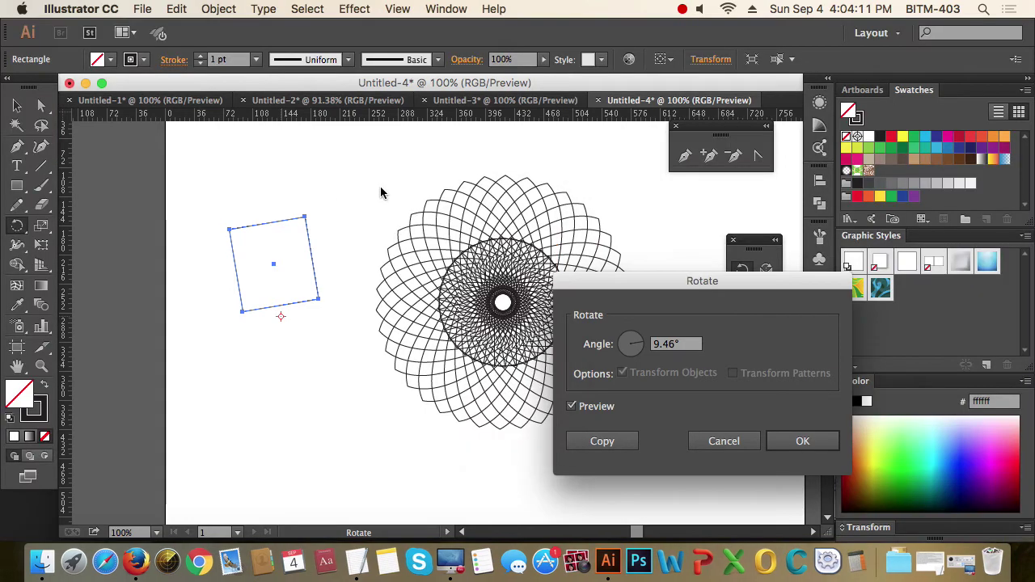
Step: Create a copy of the square rotated by 5° around the chosen center
left_click(688, 344)
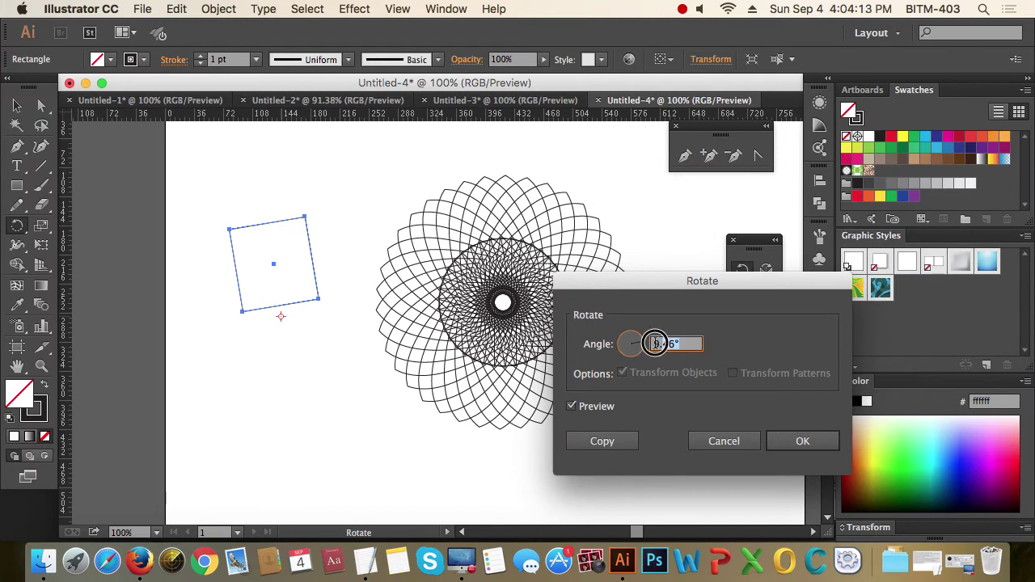
type("5")
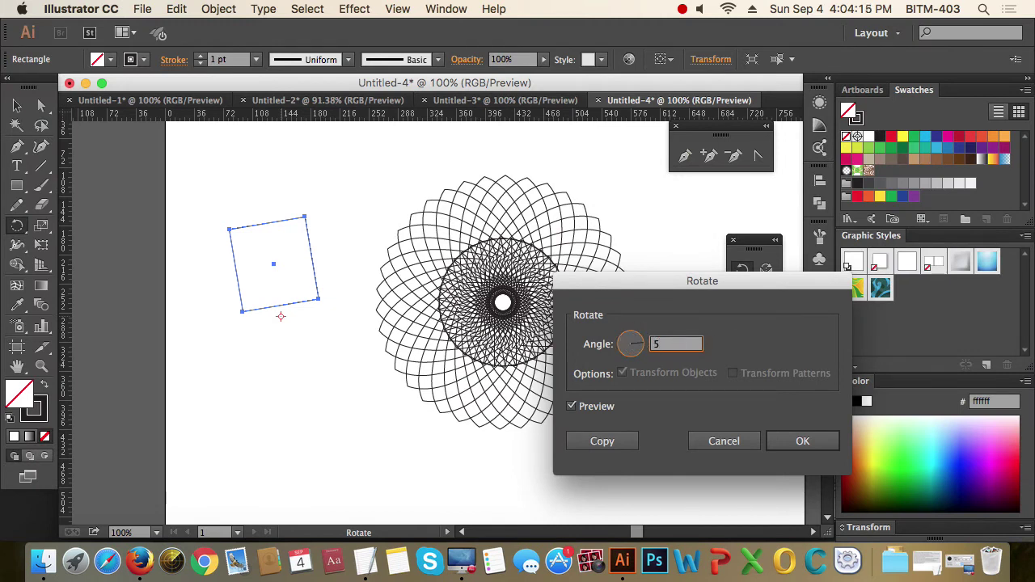
left_click(602, 443)
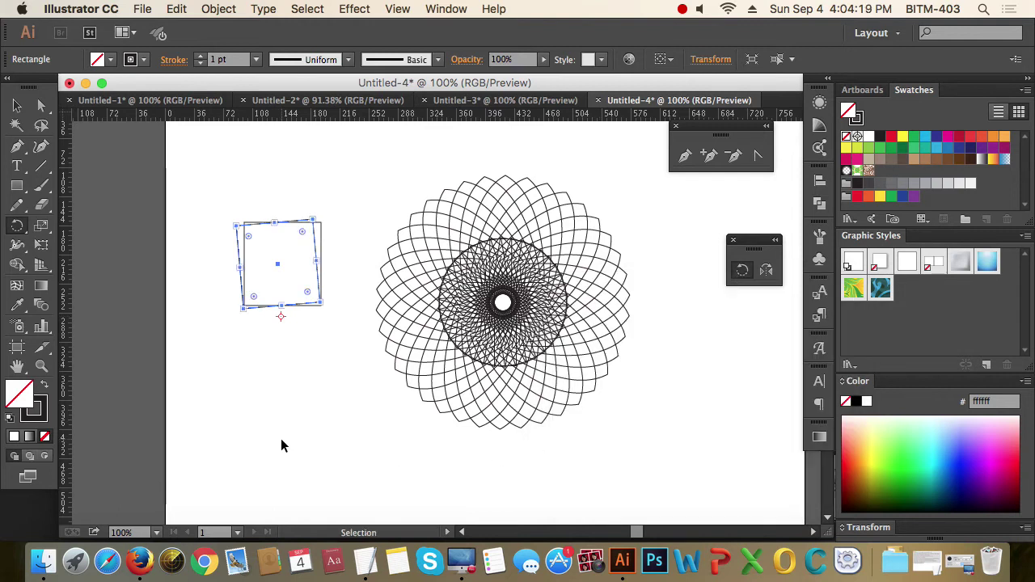
Step: Repeat the 5° rotated copy of the square until the ring is complete, and deselect the artwork
key("super+d")
key("super+d")
key("super+d")
key("super+d")
key("super+d")
key("super+d")
key("super+d")
key("super+d")
key("super+d")
key("super+d")
key("super+d")
key("super+d")
key("super+d")
key("super+d")
key("super+d")
key("super+d")
key("super+d")
key("super+d")
key("super+d")
key("super+d")
key("super+d")
key("super+d")
key("super+d")
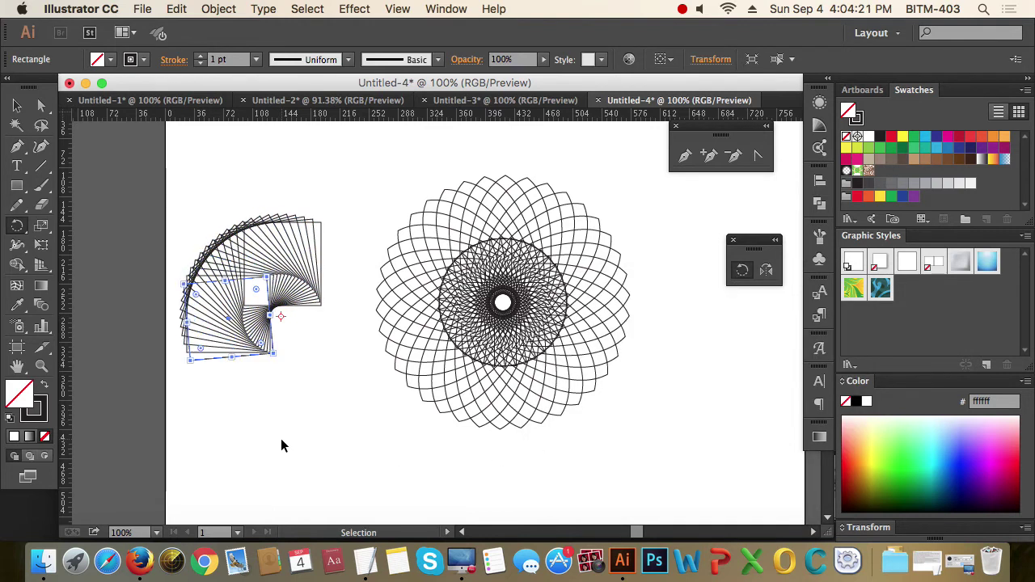
key("super+d")
key("super+d")
key("super+d")
key("super+d")
key("super+d")
key("super+d")
key("super+d")
key("super+d")
key("super+d")
key("super+d")
key("super+d")
key("super+d")
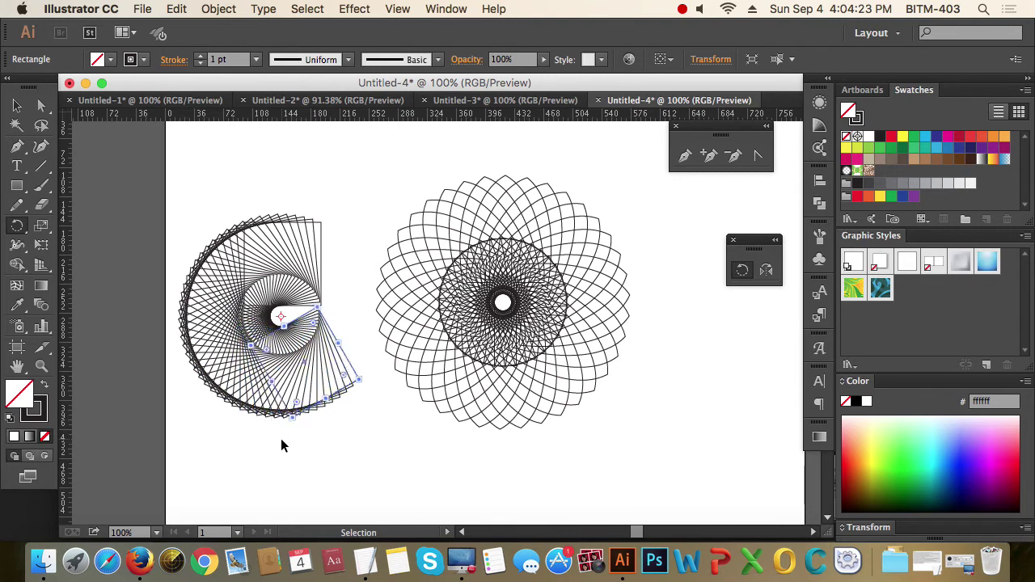
key("super+d")
key("super+d")
key("super+d")
key("super+d")
key("super+d")
key("super+d")
key("super+d")
key("super+d")
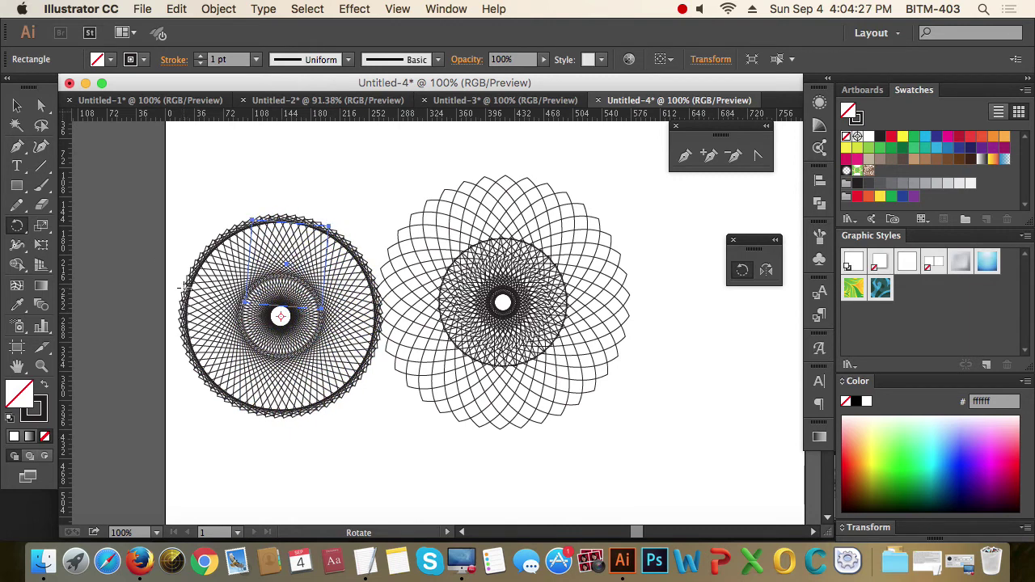
left_click(17, 106)
left_click(287, 192)
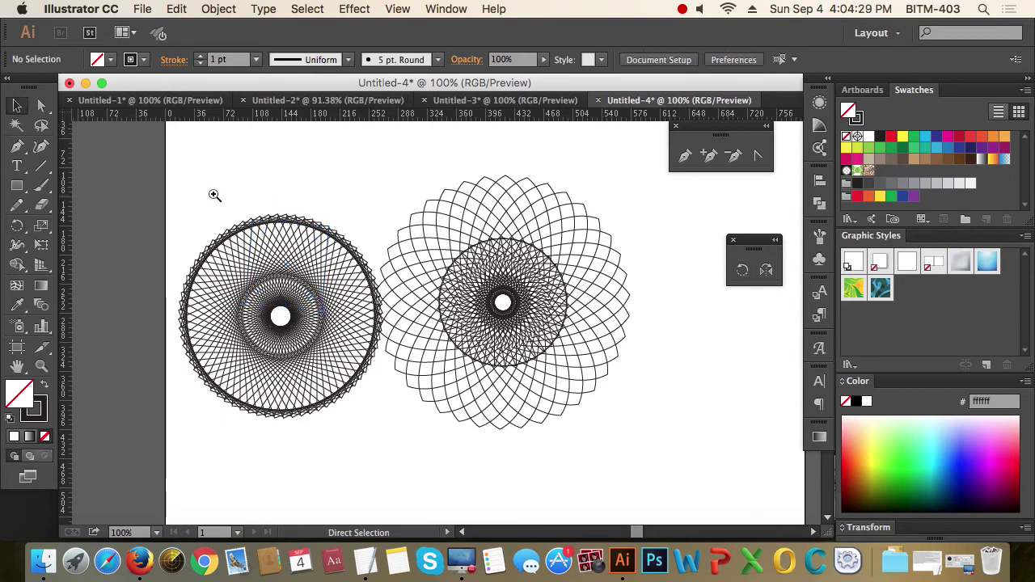
left_click_drag(181, 185, 424, 453)
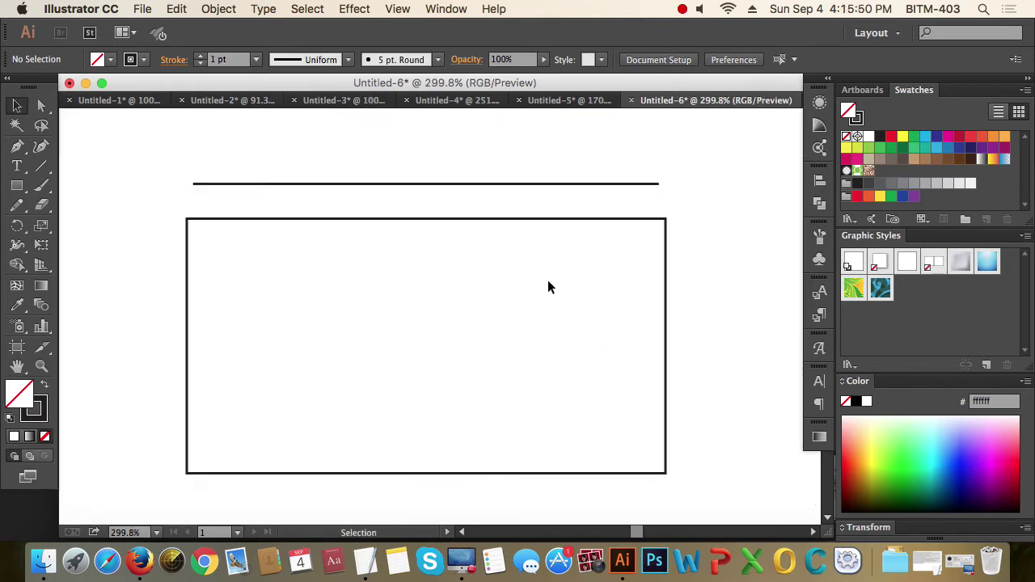
Step: Set the stroke weight of the horizontal line and the rectangle to 4 pt
left_click(413, 184)
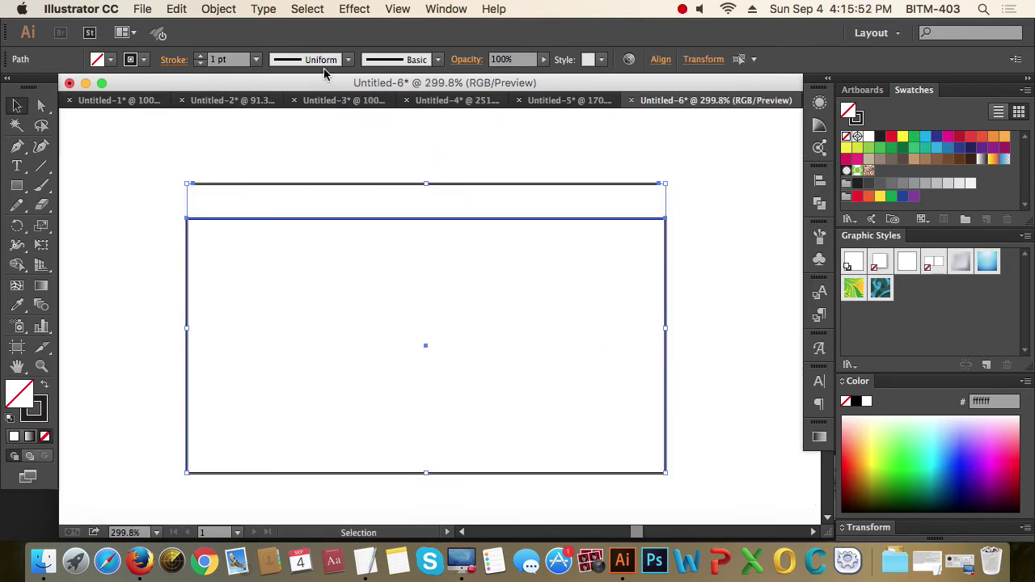
left_click(200, 56)
left_click(201, 56)
left_click(200, 56)
left_click(200, 57)
left_click(201, 57)
left_click(201, 56)
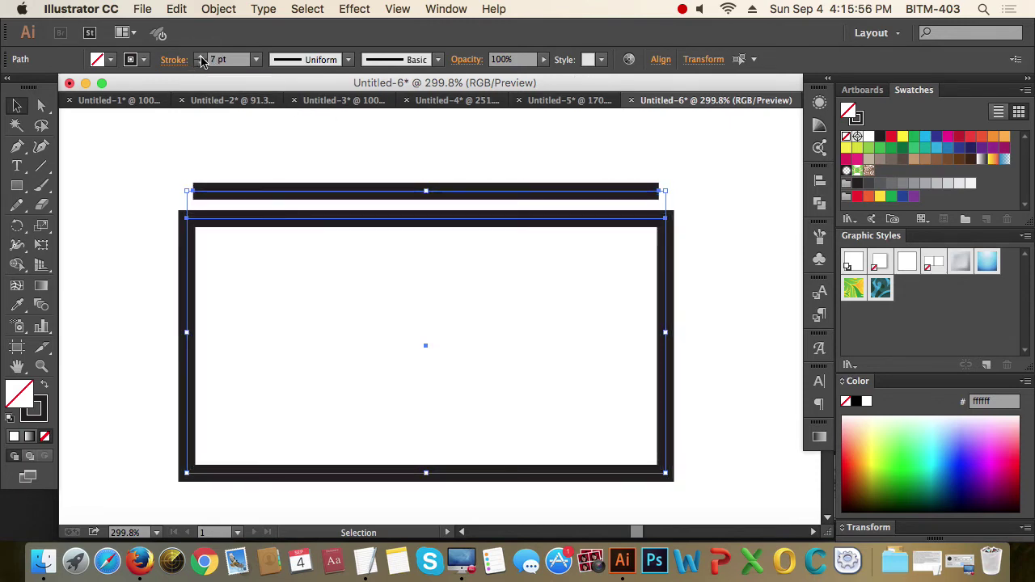
left_click(201, 63)
left_click(200, 63)
left_click(201, 63)
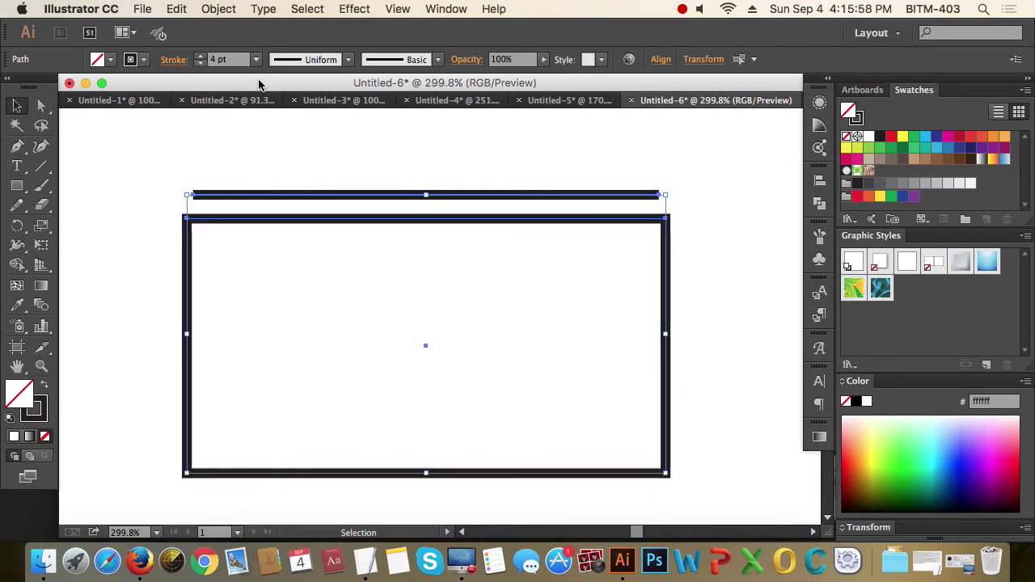
Step: Apply the symmetric lens-shaped width profile to both the line and the rectangle, and reselect only the line
left_click(351, 61)
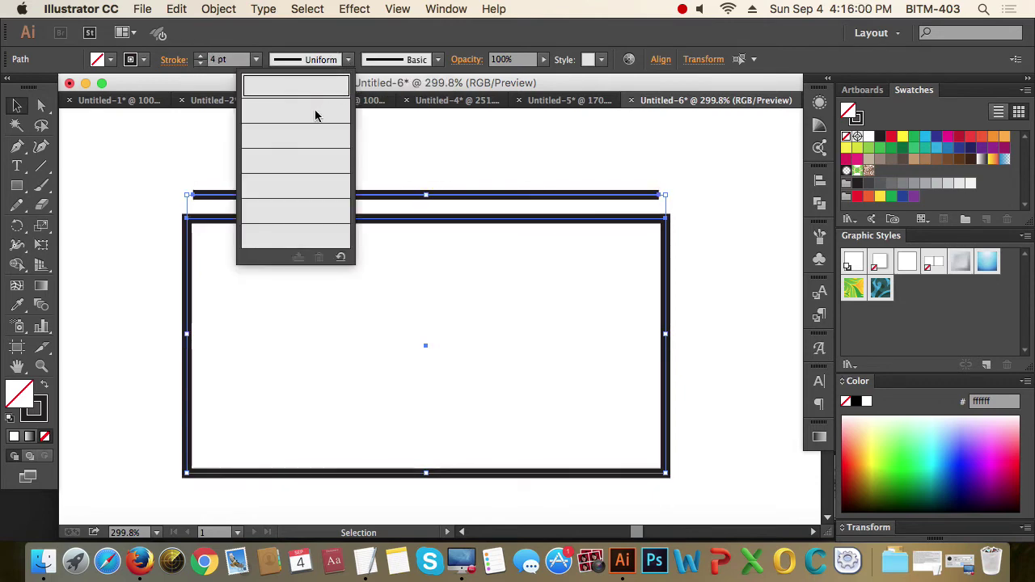
left_click(315, 111)
left_click(340, 156)
left_click_drag(357, 168, 418, 203)
Step: Try the double-bulge, flat-middle and tapering wedge width profiles in turn on the line's stroke
left_click(348, 59)
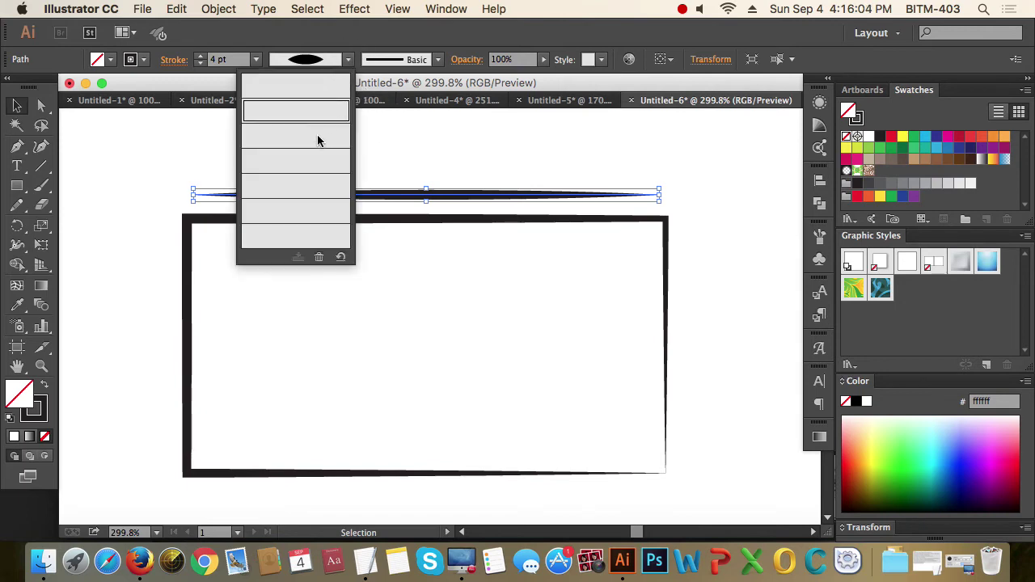
left_click(320, 137)
left_click(348, 59)
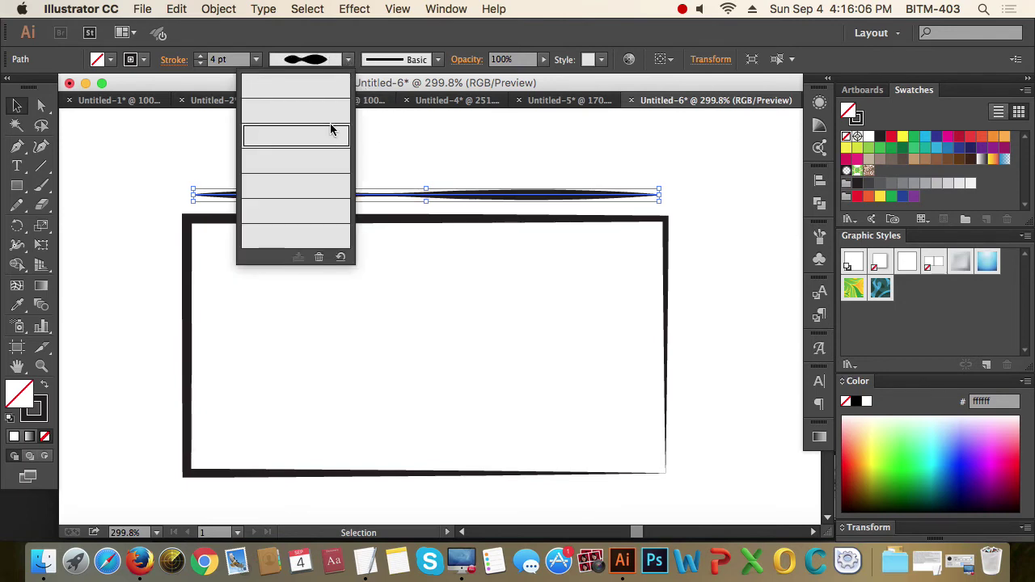
left_click(312, 162)
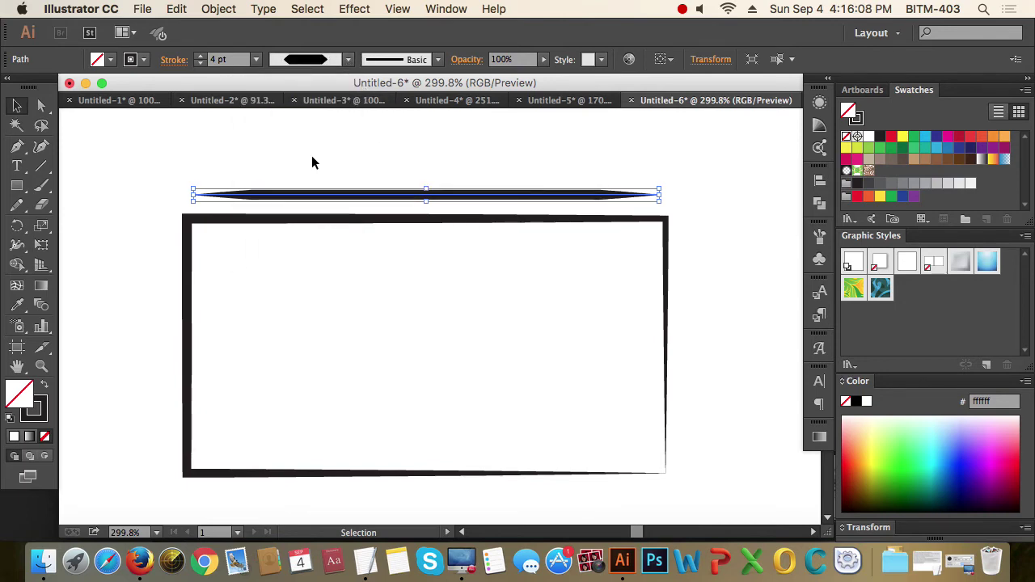
left_click(348, 59)
left_click(314, 190)
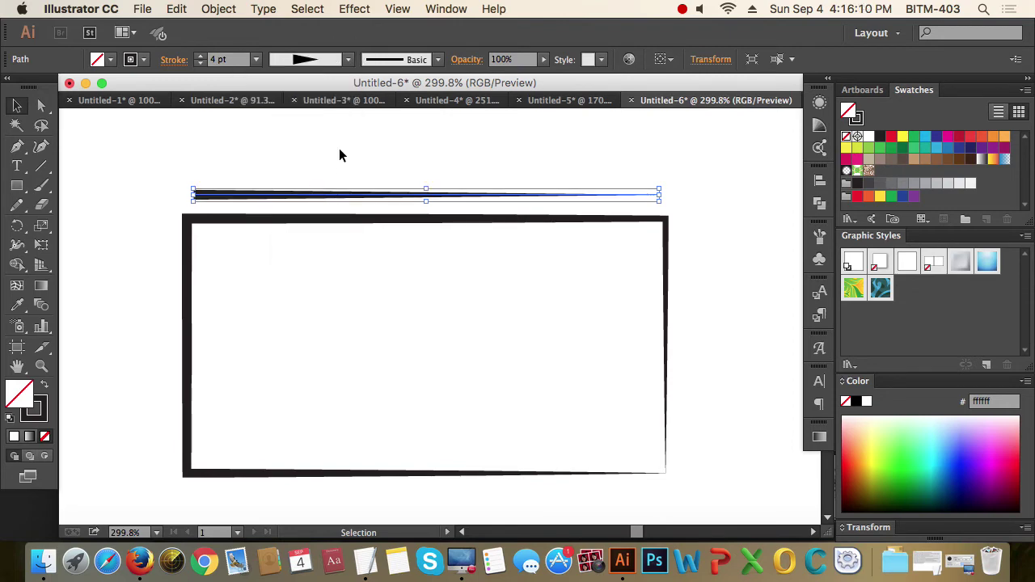
Step: Try the off-center lens and the one-sided arch width profiles on the line's stroke
left_click(412, 152)
left_click_drag(296, 169, 331, 199)
left_click(348, 59)
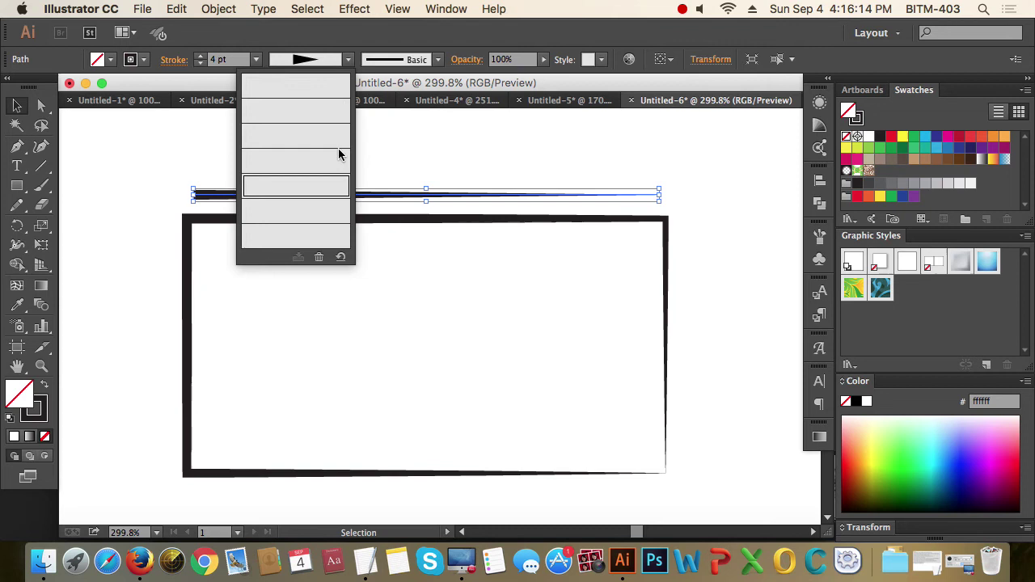
left_click(327, 212)
left_click(348, 60)
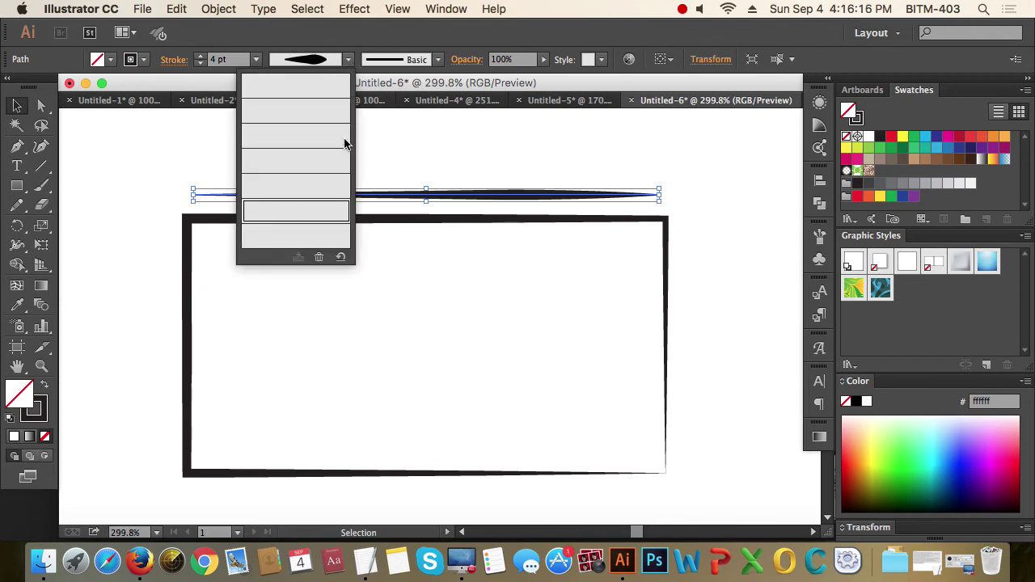
left_click(330, 239)
left_click(522, 166)
left_click(418, 186)
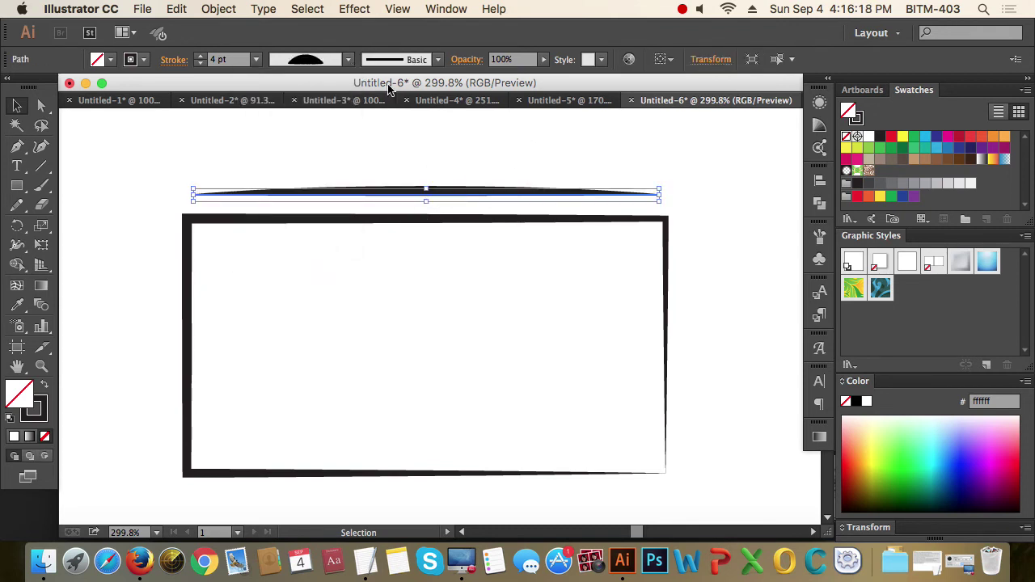
Step: Set the line and the rectangle back to the Uniform width profile and deselect them
left_click(347, 59)
left_click(335, 88)
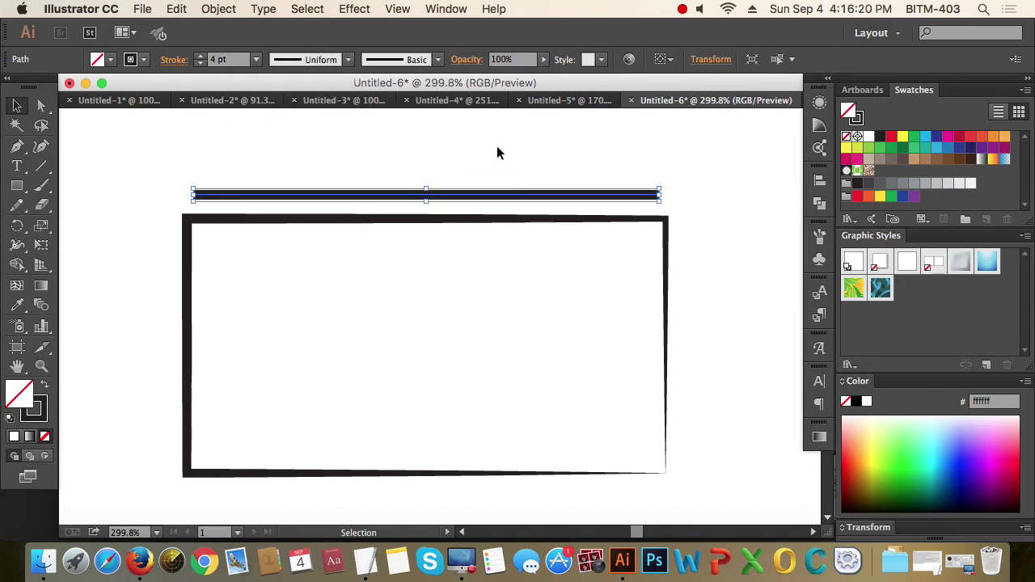
left_click_drag(386, 172, 475, 233)
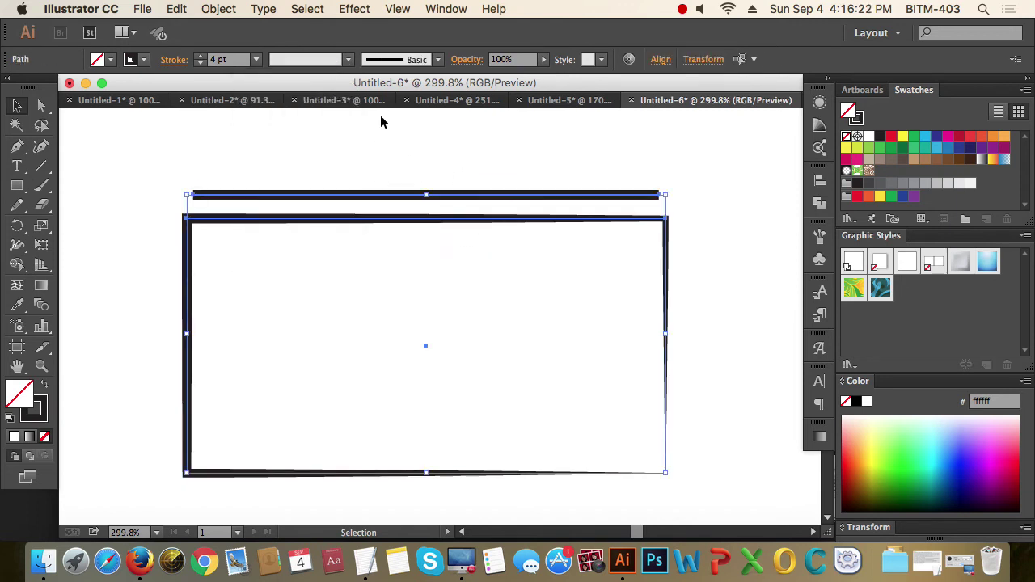
left_click(348, 59)
left_click(301, 88)
left_click(529, 140)
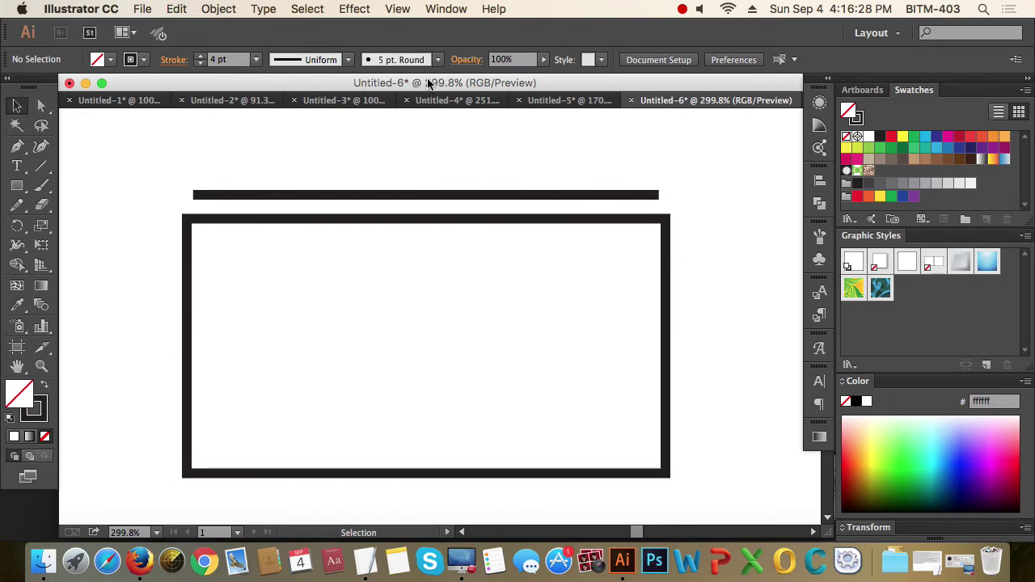
Step: Look through the brush definitions available for the line's stroke and leave the line deselected
left_click(370, 195)
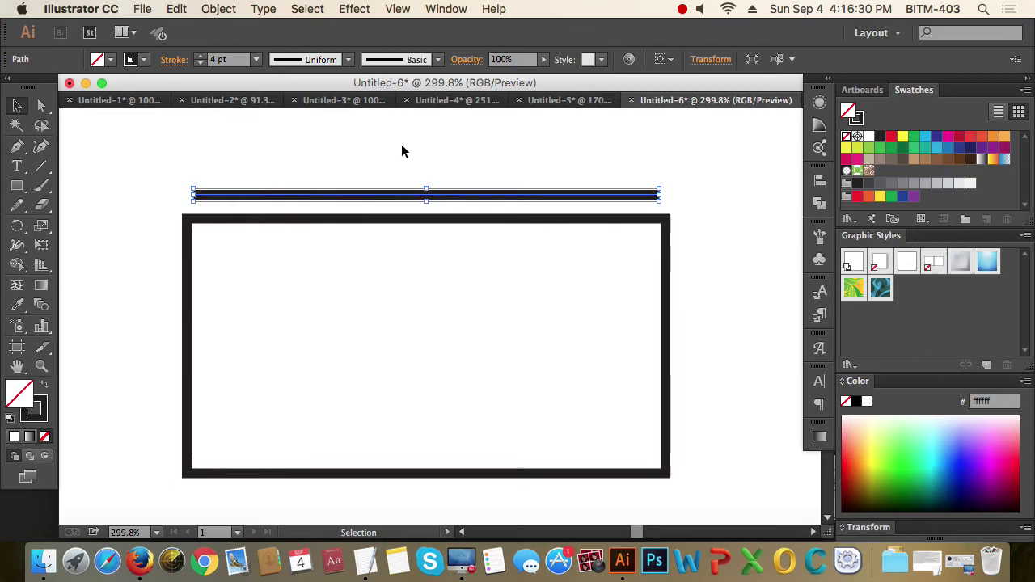
left_click(438, 59)
mouse_move(437, 117)
left_mouse_down()
mouse_move(437, 153)
mouse_move(451, 99)
left_mouse_up()
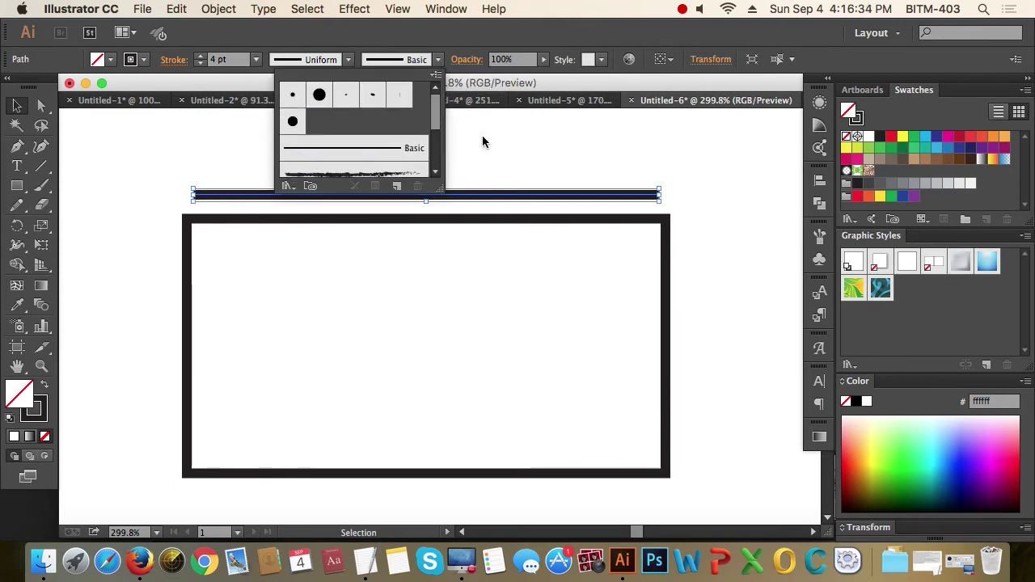
left_click(515, 154)
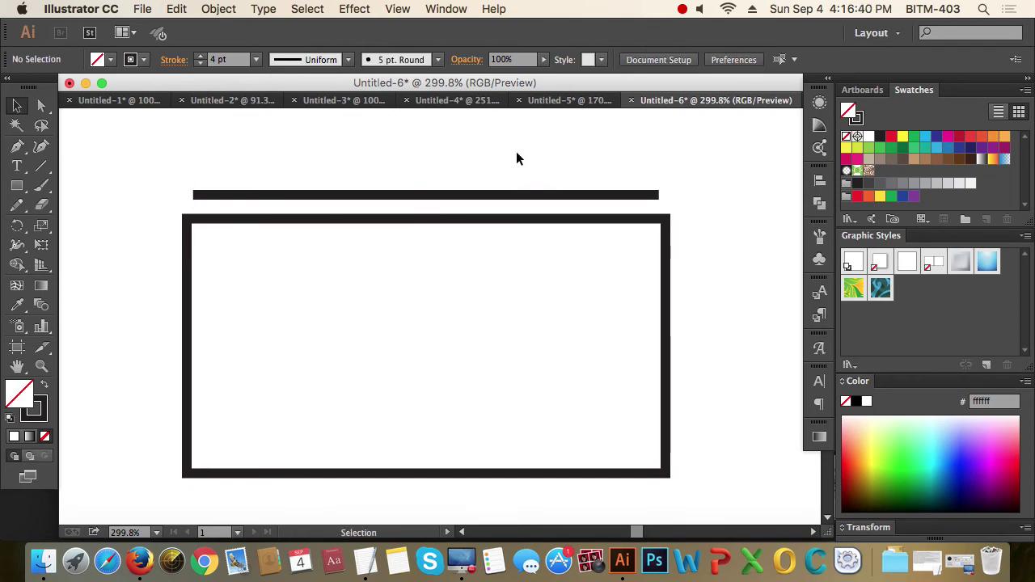
Step: Display the full set of Stroke options and move them away from the middle of the artwork
left_click(446, 9)
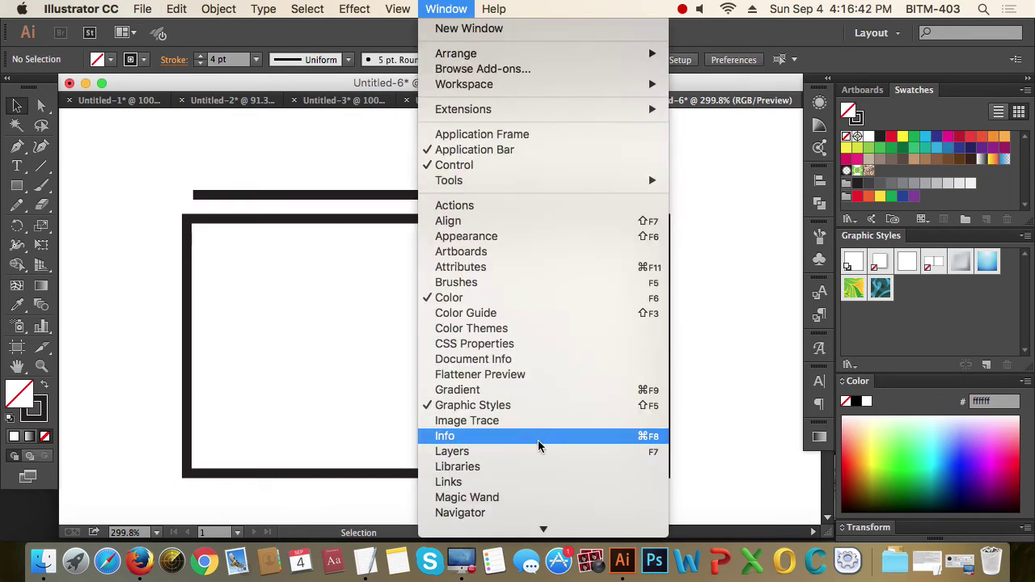
mouse_move(541, 528)
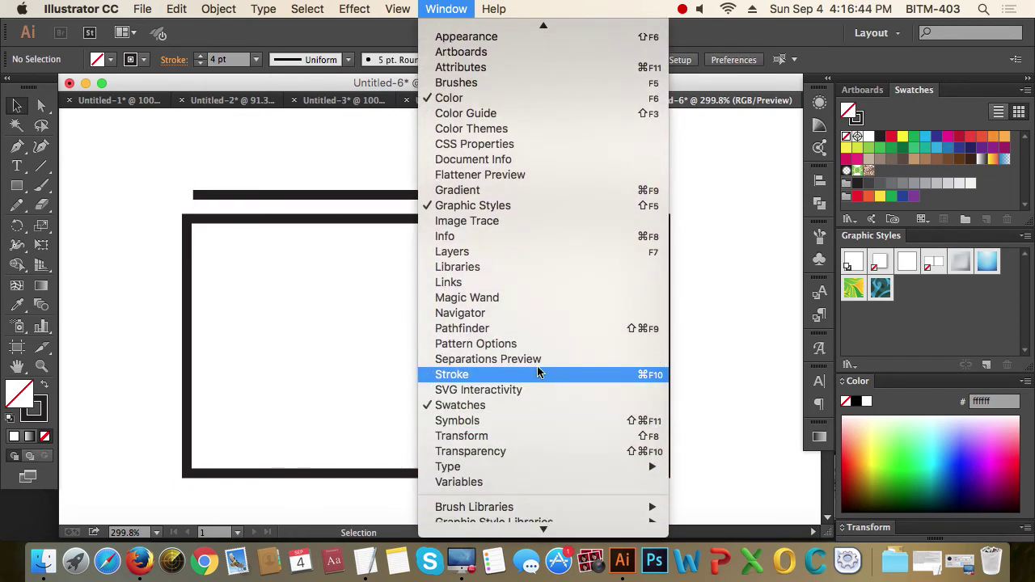
left_click(553, 380)
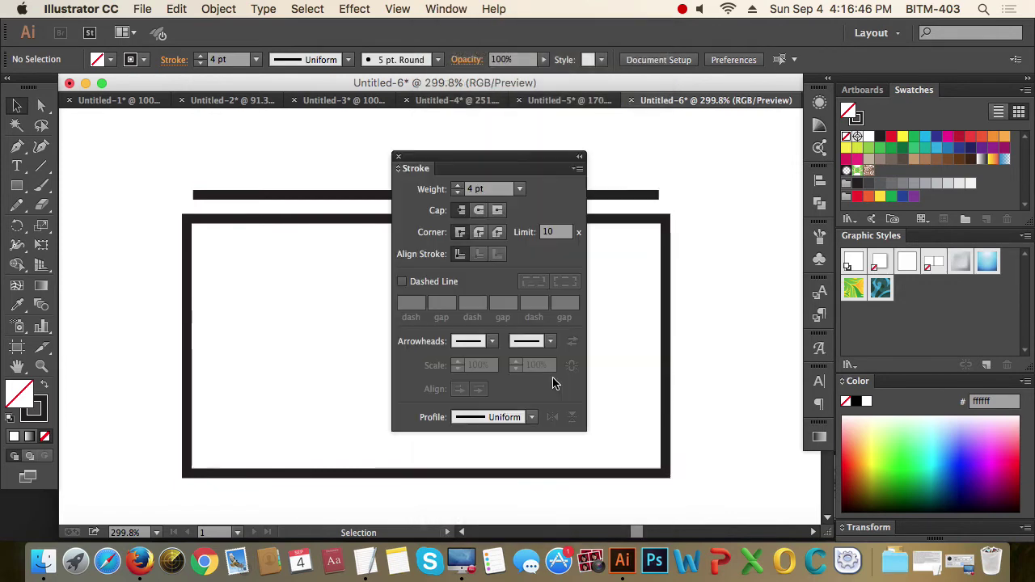
mouse_move(457, 158)
left_mouse_down()
mouse_move(626, 134)
mouse_move(604, 139)
left_mouse_up()
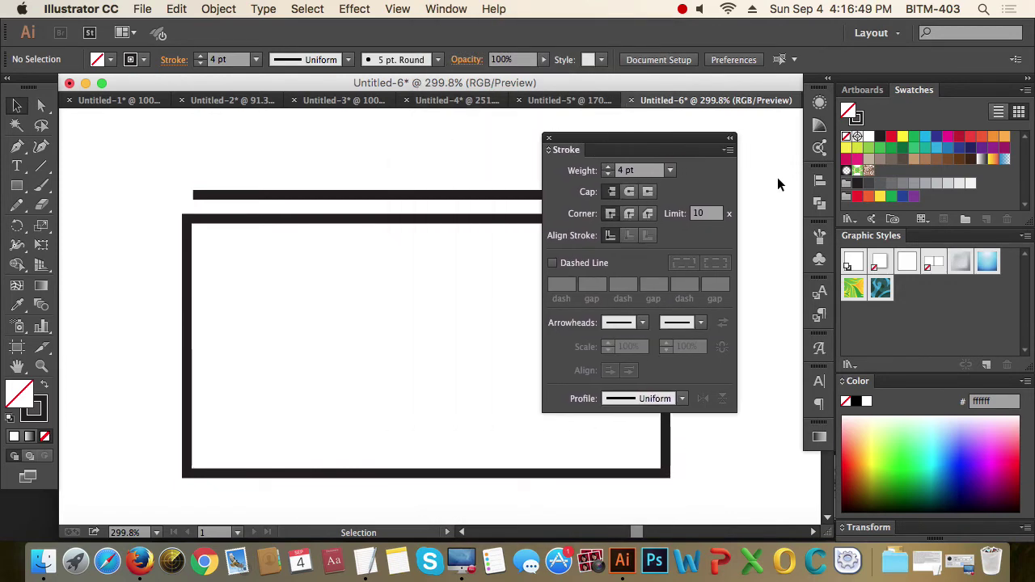
left_click(728, 149)
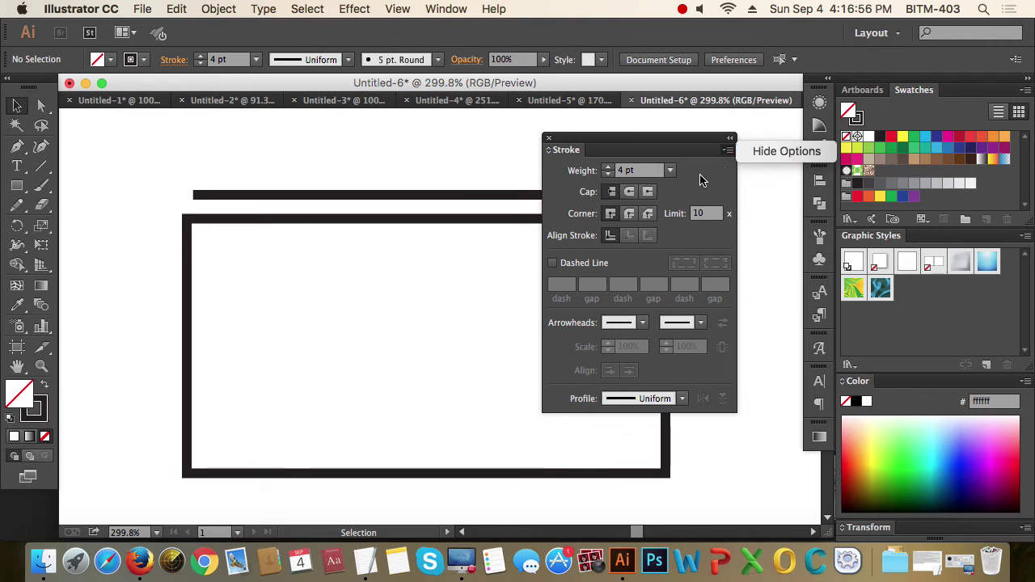
left_click(641, 176)
Step: Select only the line above the rectangle and try the Round Cap and the Projecting Cap, viewing its left end up close
key("space")
left_click_drag(439, 282, 404, 282)
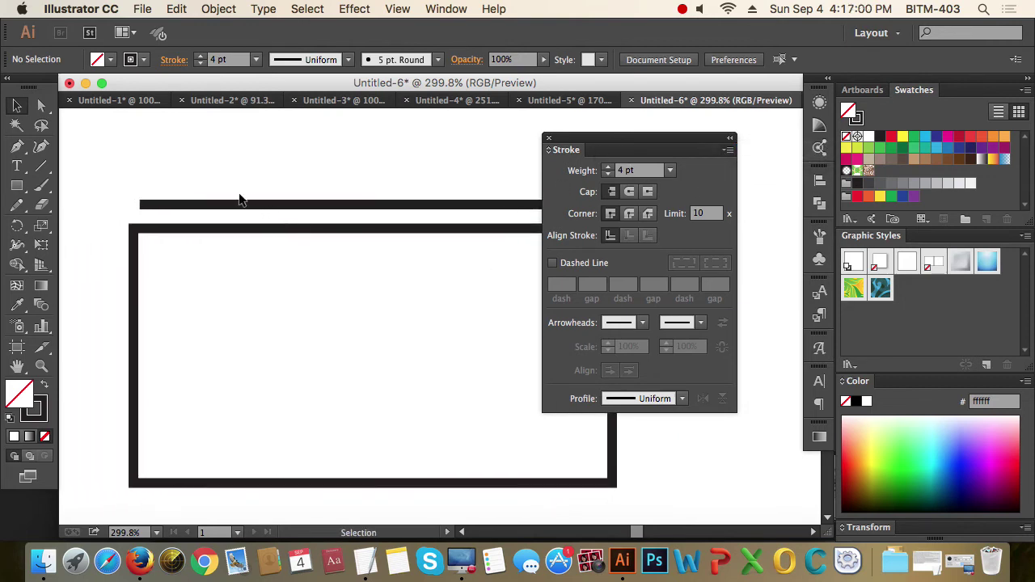
left_click_drag(221, 169, 272, 243)
left_click(296, 169)
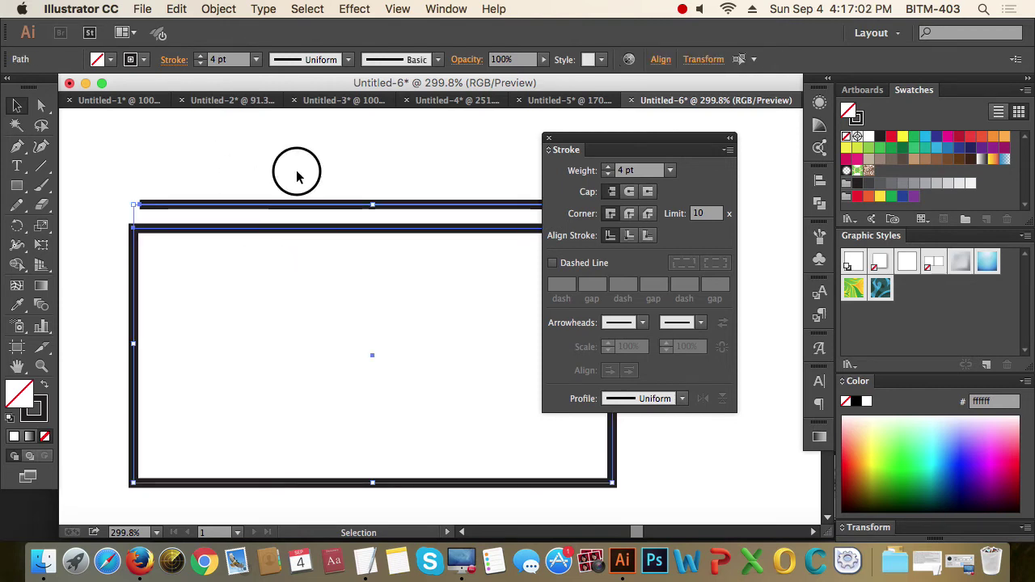
left_click(219, 205)
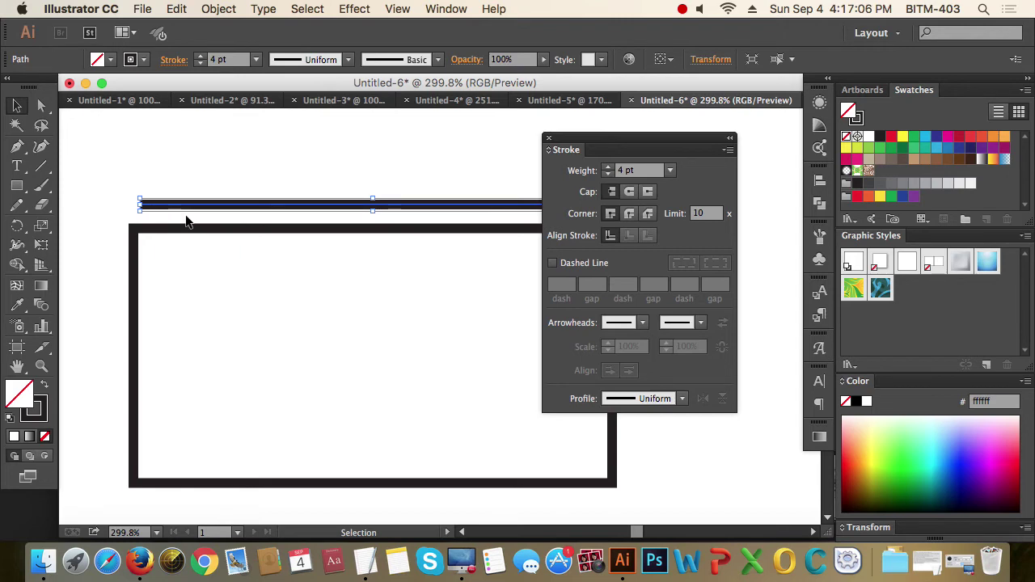
key("super+space")
left_click_drag(123, 184, 180, 267)
left_click_drag(374, 185, 419, 252)
left_click_drag(485, 275, 396, 265)
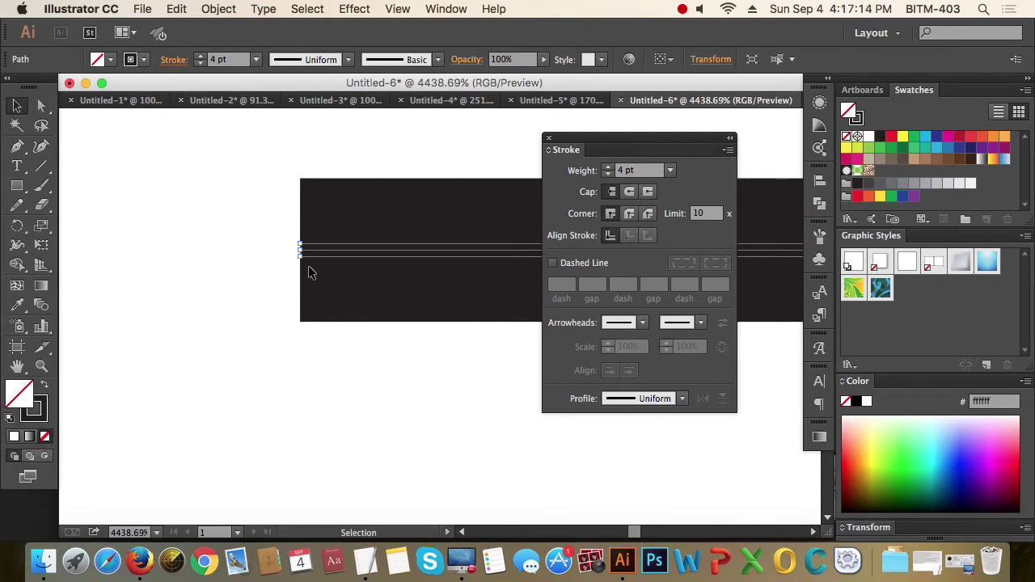
left_click(630, 191)
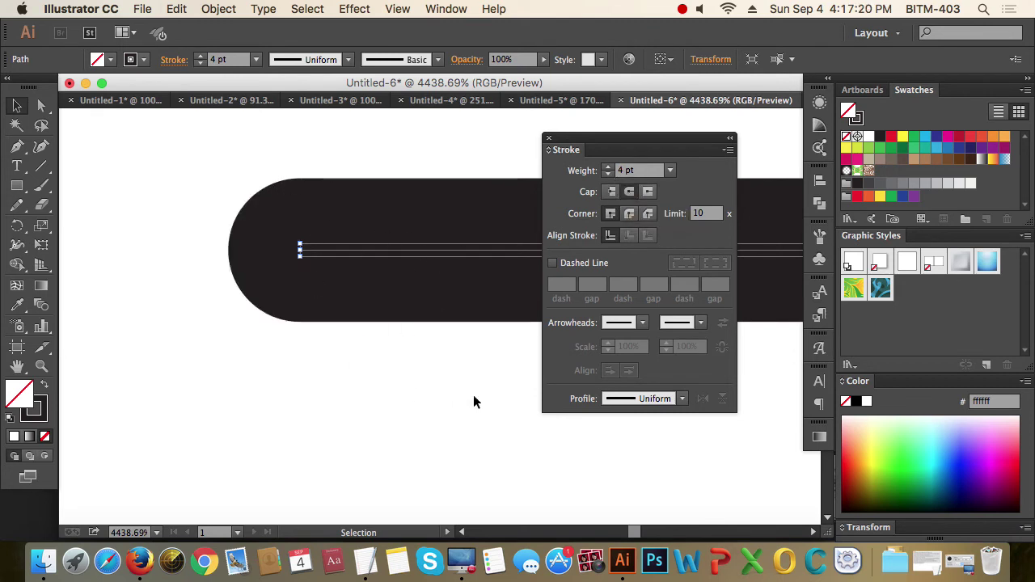
left_click(648, 193)
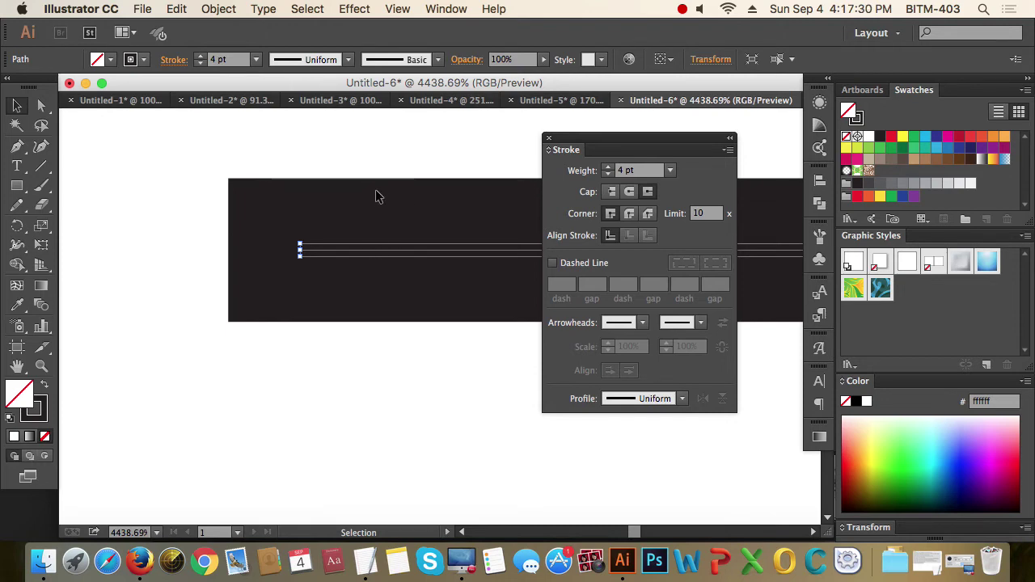
Step: Compare the Butt, Round and Projecting caps repeatedly on the line, ending on the Projecting Cap
left_click(298, 249)
left_click(612, 192)
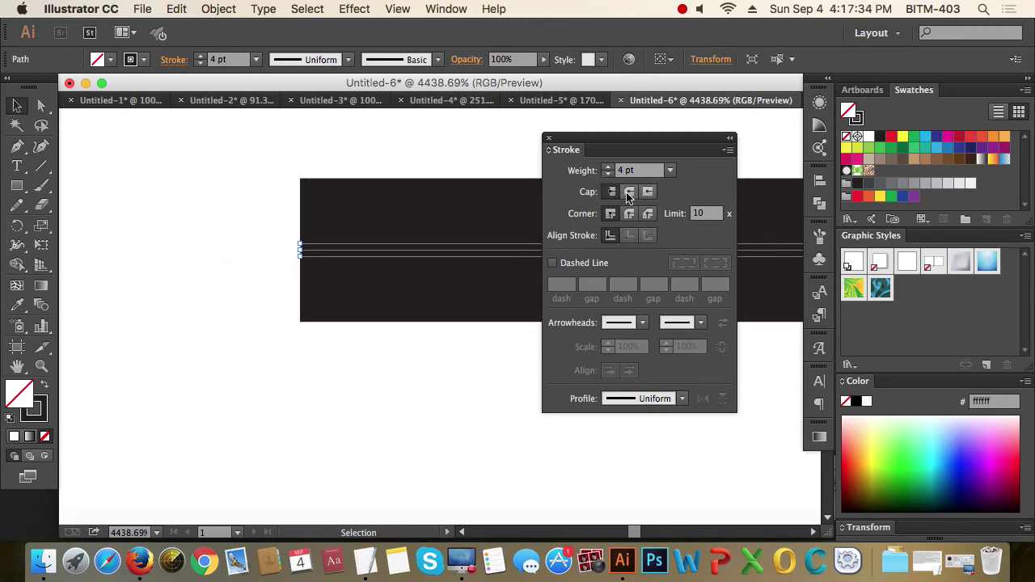
left_click(629, 193)
left_click(648, 192)
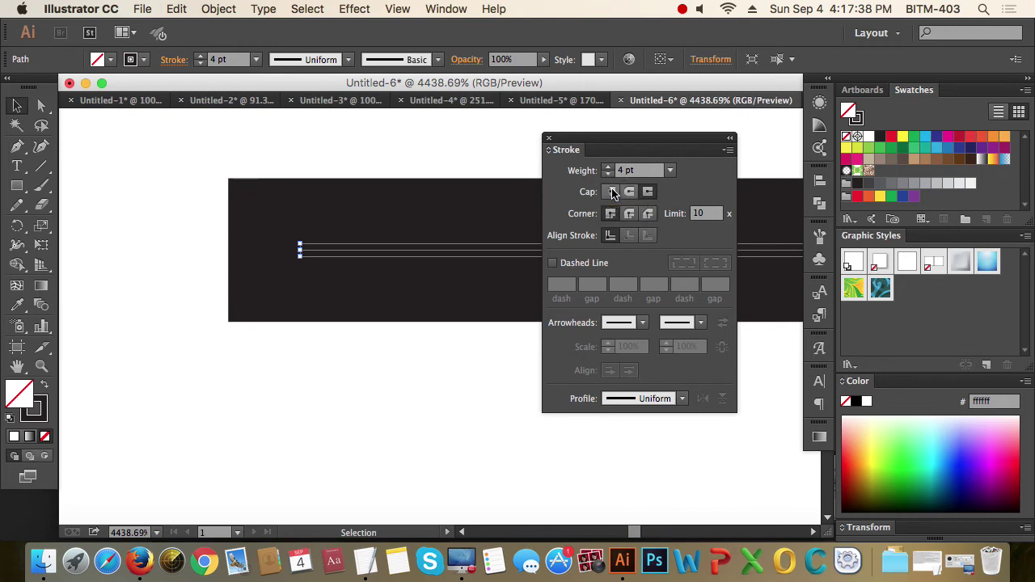
left_click(612, 192)
left_click(647, 192)
left_click(629, 193)
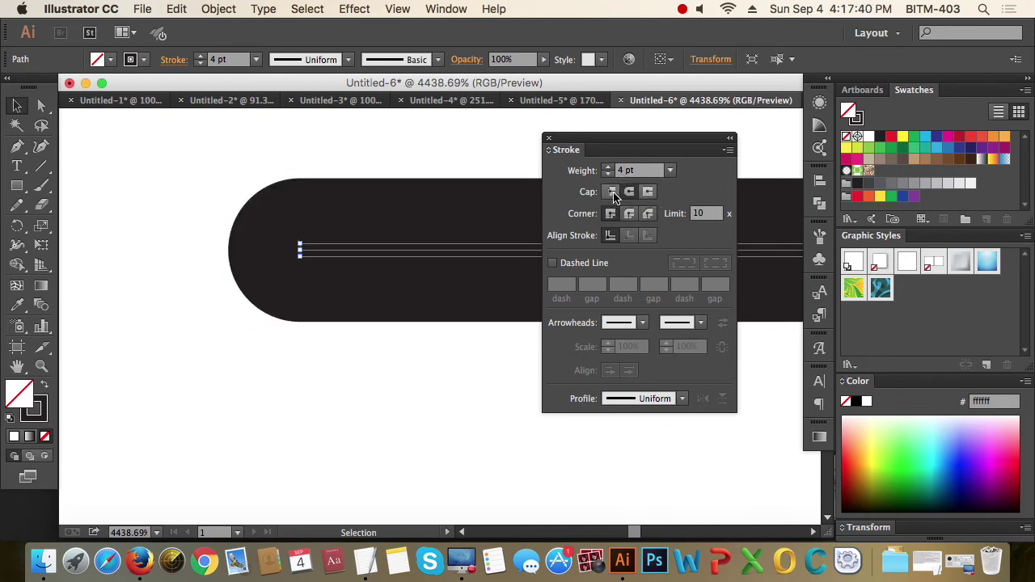
left_click(612, 193)
left_click(648, 192)
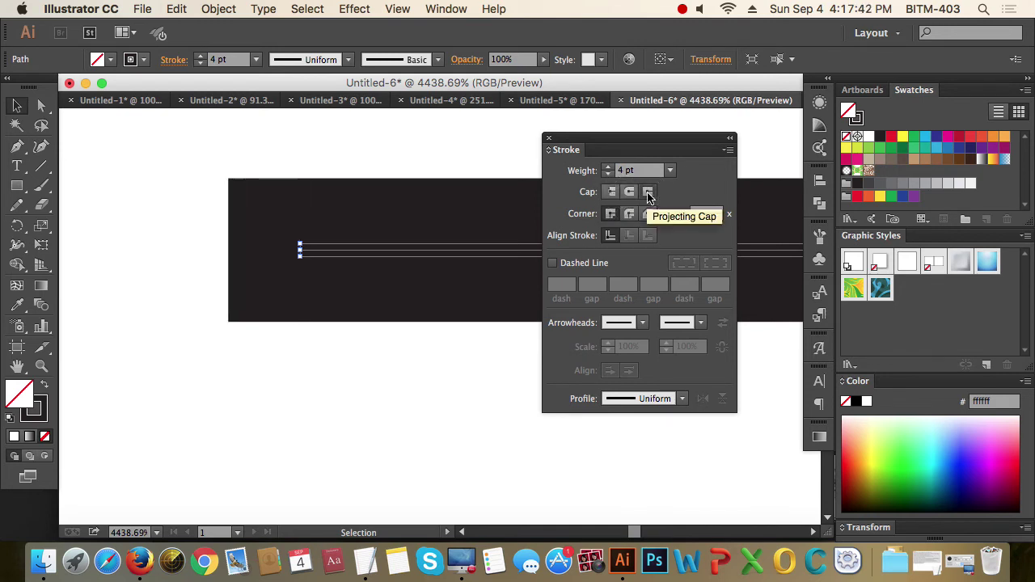
Step: Select the rectangle and try the Round Join and the Bevel Join on its corners, viewing the top-left corner up close
key("z")
left_click(439, 376, "alt")
left_click(451, 386, "alt")
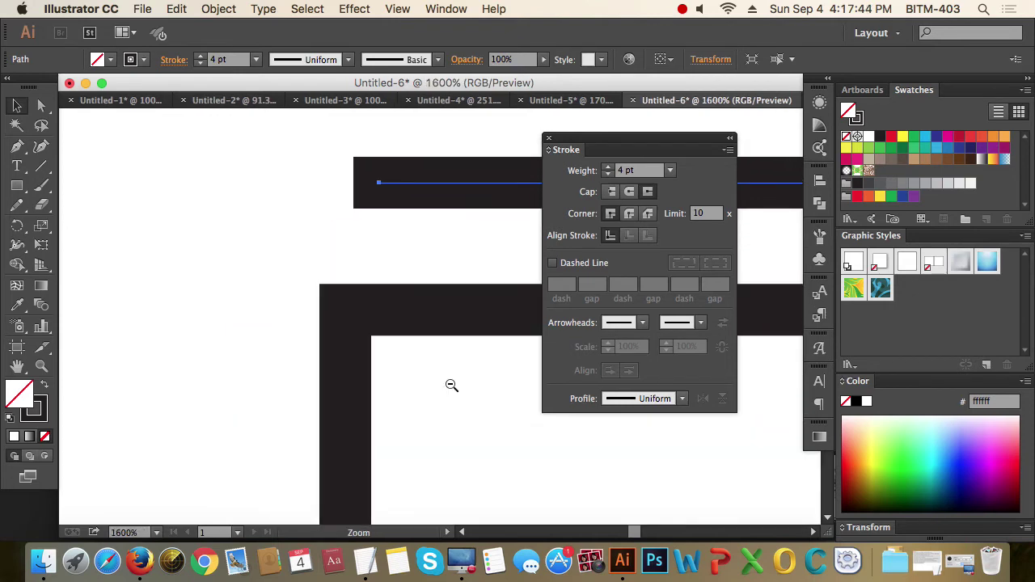
key("v")
left_click_drag(261, 282, 351, 328)
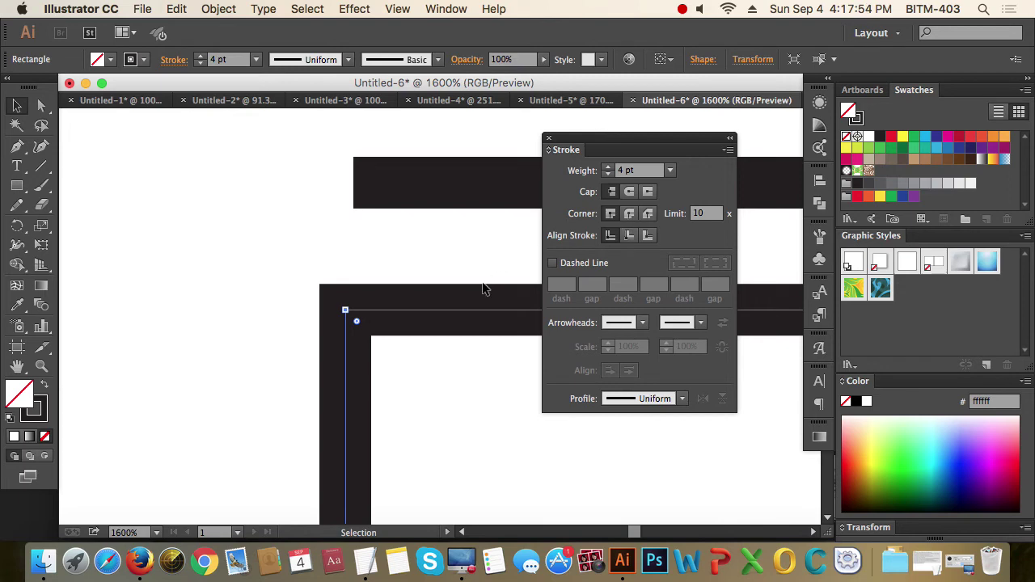
key("super+space")
left_click_drag(269, 249, 536, 440)
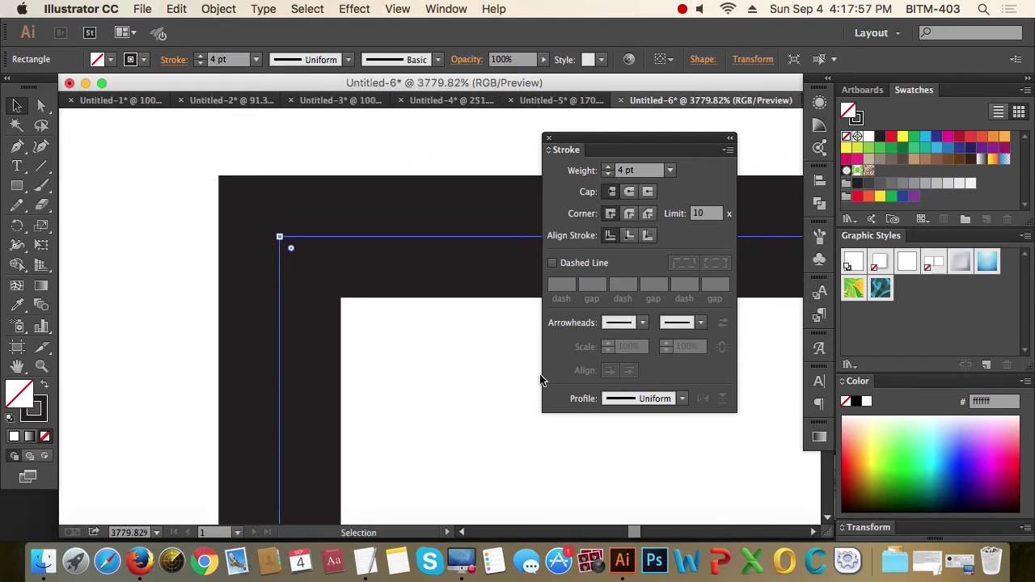
left_click(630, 214)
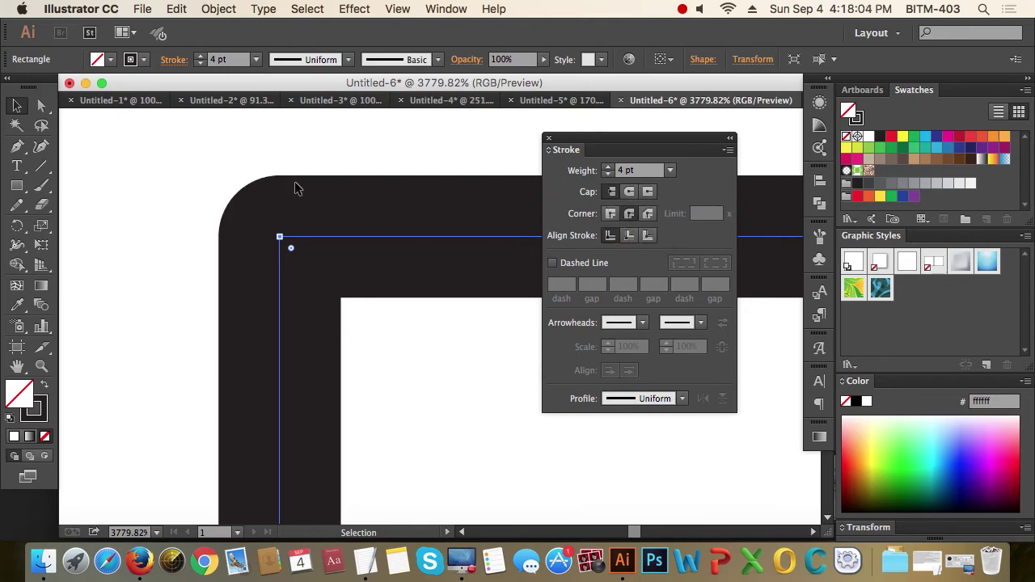
left_click(649, 213)
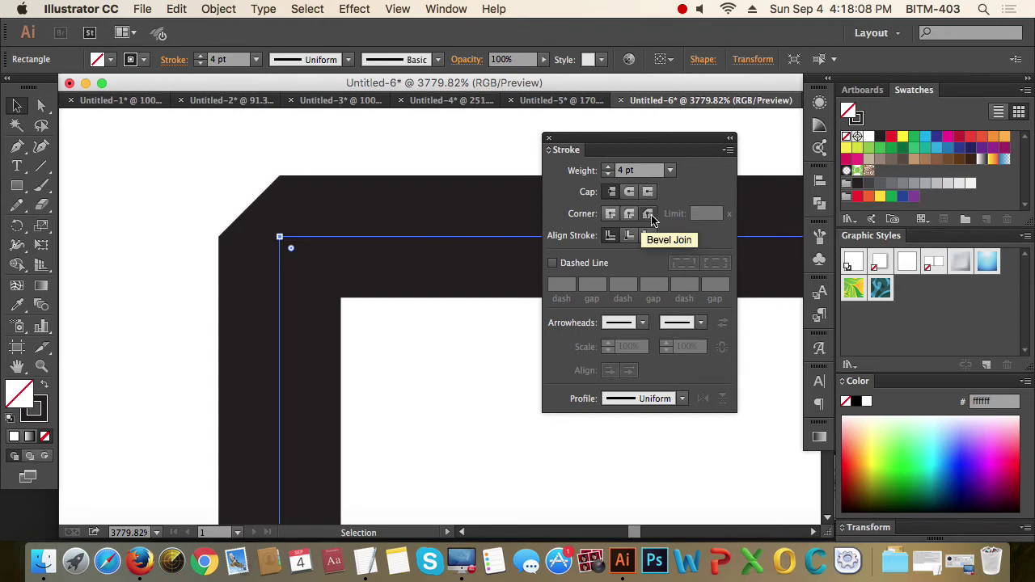
Step: Cycle the rectangle's corners through the Miter, Round and Bevel joins, ending on the Bevel Join
left_click(612, 215)
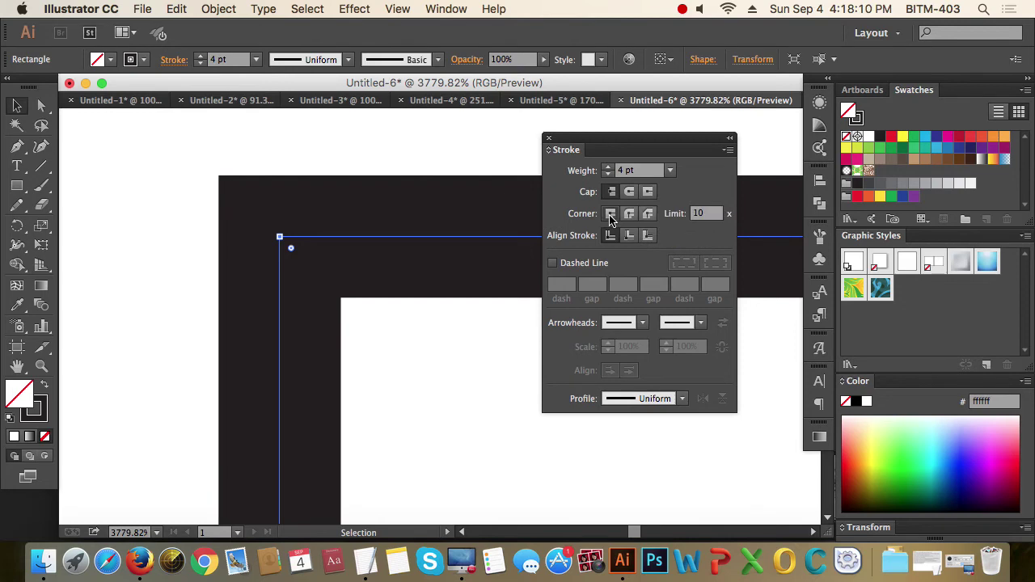
left_click(629, 213)
left_click(648, 214)
left_click(629, 214)
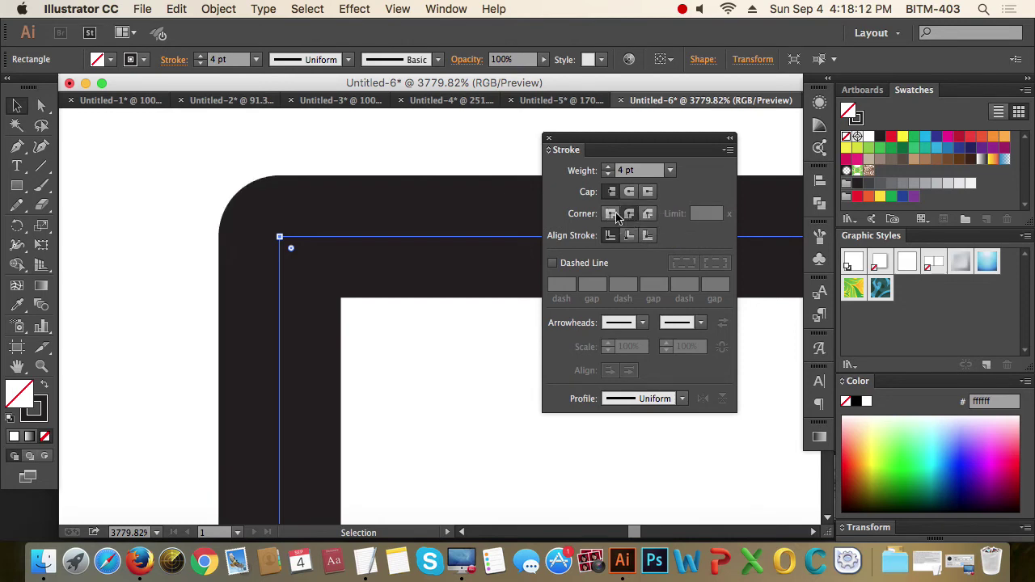
left_click(613, 215)
left_click(630, 213)
left_click(648, 214)
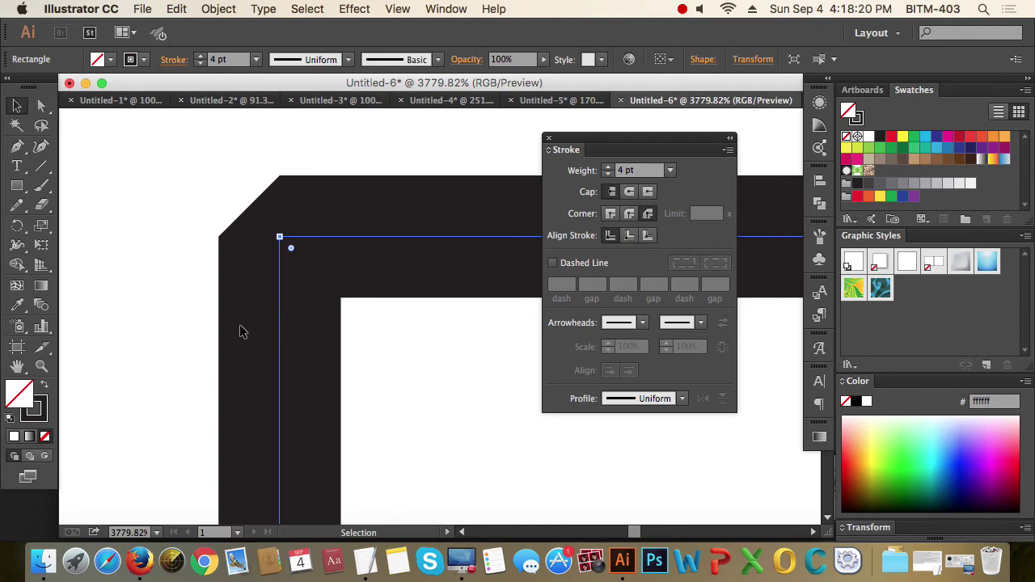
Step: Align the rectangle's stroke to the inside and raise its weight to 8 pt
left_click(630, 236)
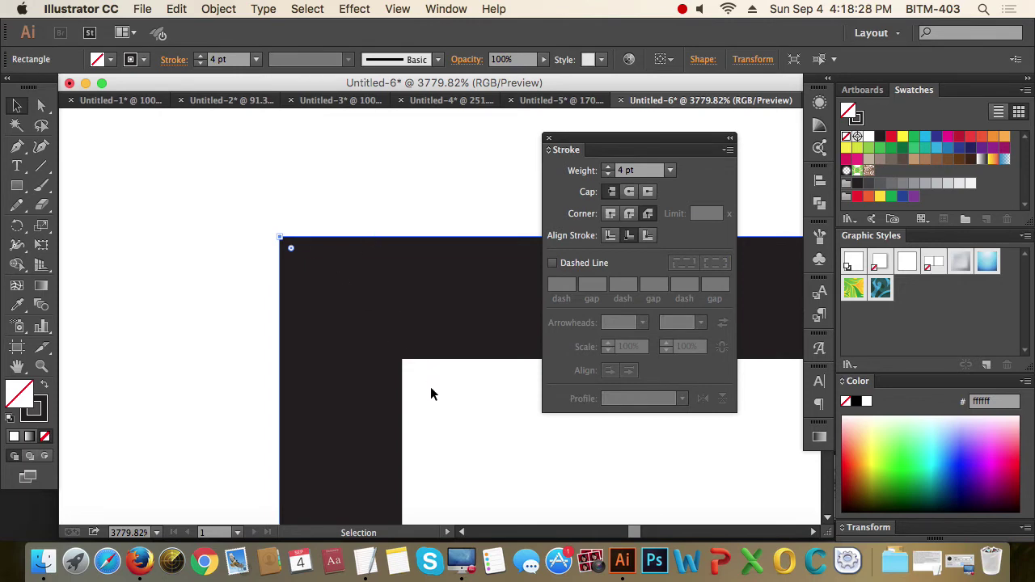
left_click(609, 167)
left_click(608, 167)
left_click(609, 167)
left_click(609, 166)
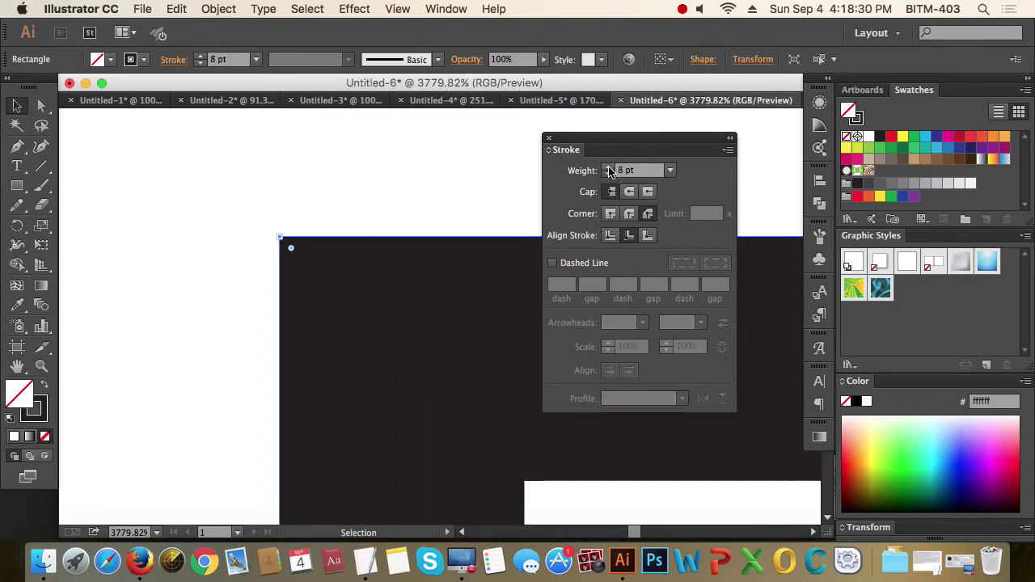
Step: Lower the rectangle's stroke weight to 1 pt and settle on 2 pt
left_click(608, 174)
left_click(608, 174)
left_click(608, 174)
left_click(608, 174)
left_click(608, 174)
left_click(608, 174)
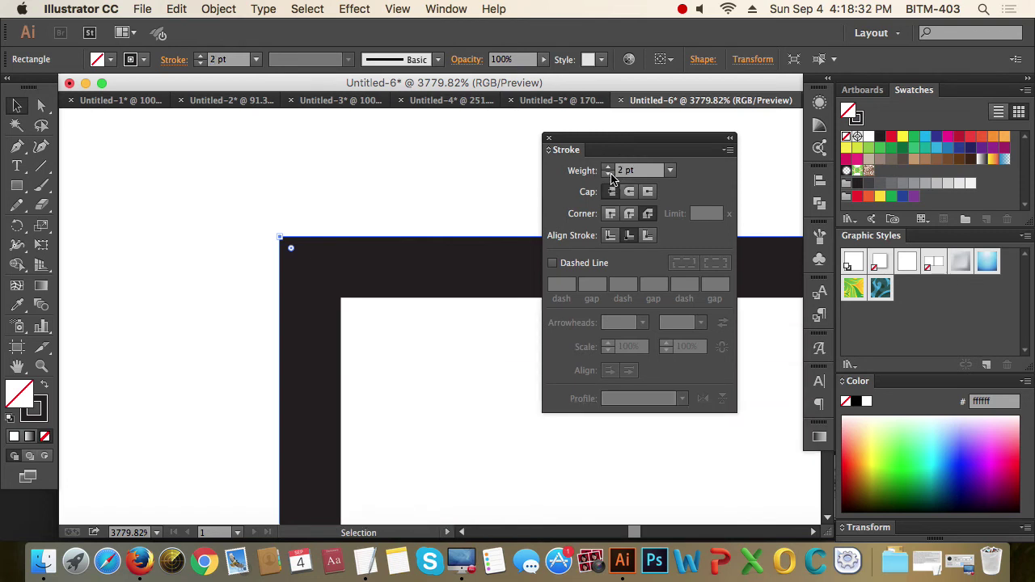
left_click(608, 174)
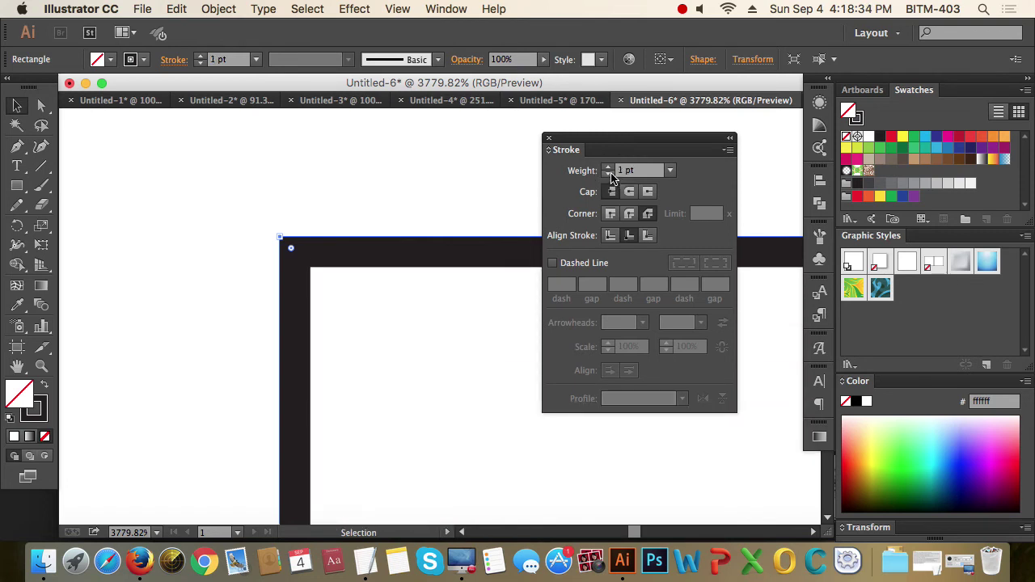
left_click(607, 166)
Step: Try aligning the rectangle's stroke to the outside, switch its corners to Miter Join, and set the alignment to center
left_click(648, 236)
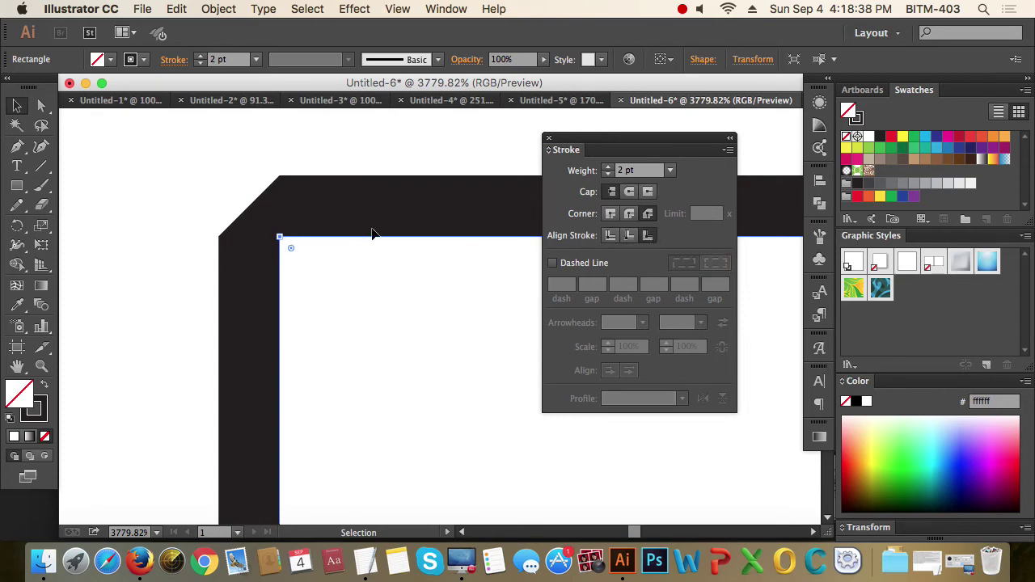
left_click(611, 215)
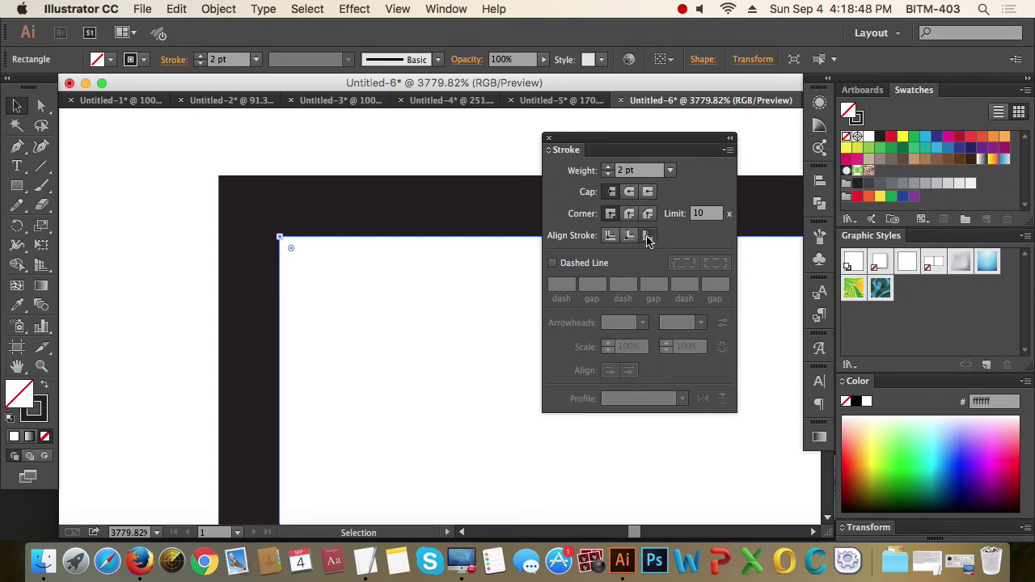
left_click(610, 235)
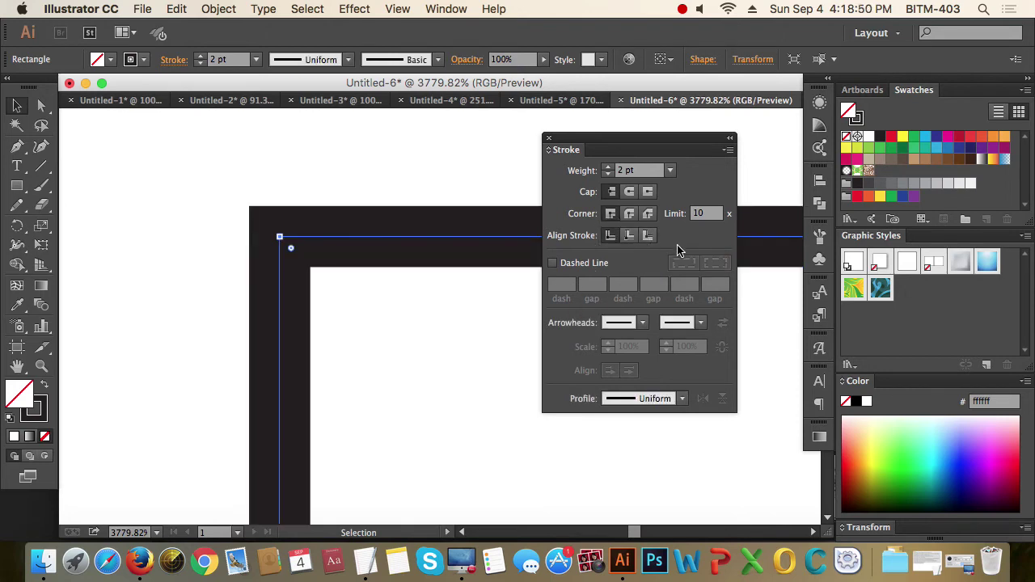
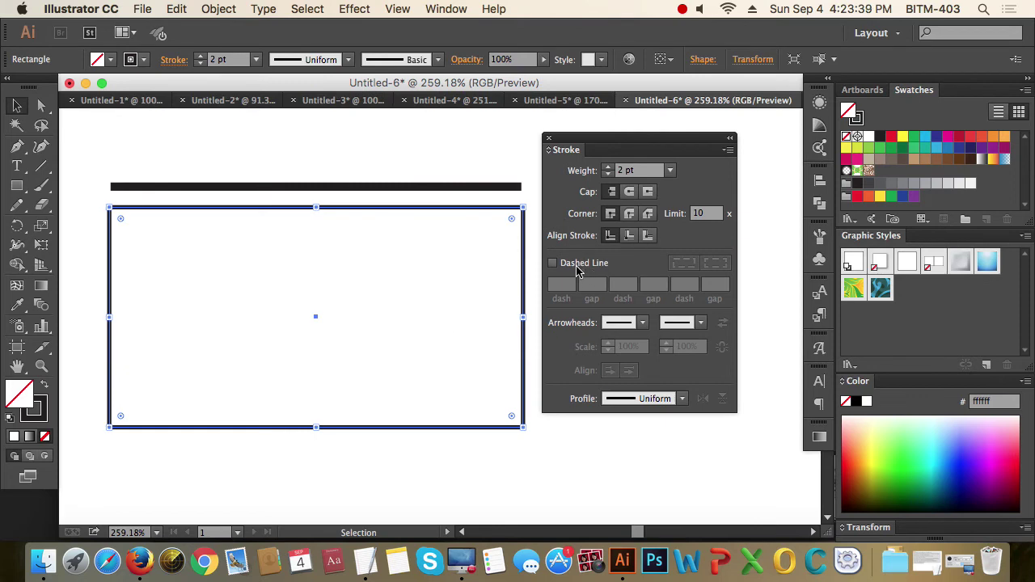
Step: Make the rectangle's stroke dashed, with a 5 pt first dash and 0 pt for the first gap and the second dash and gap
left_click(587, 269)
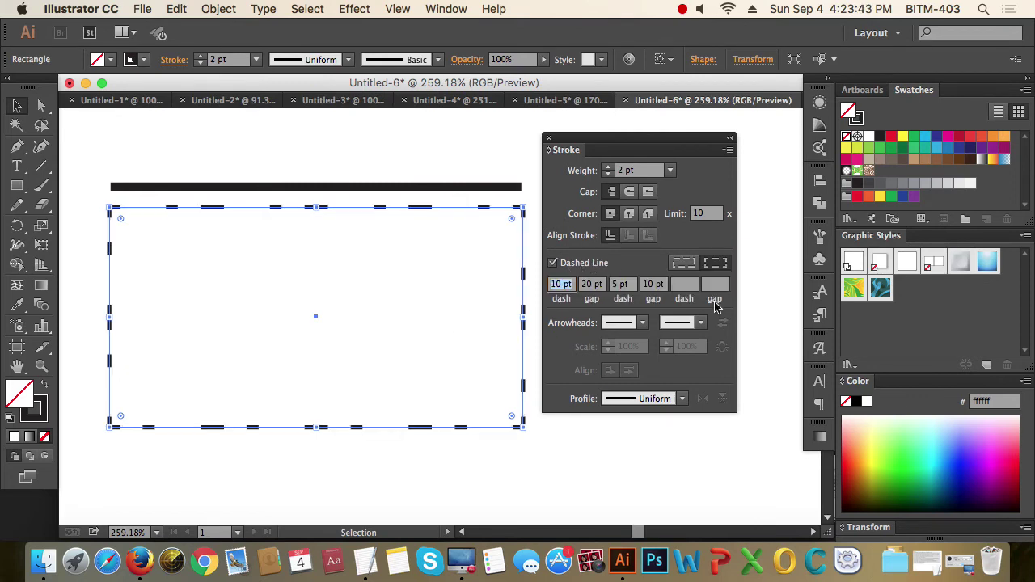
type("5")
key("Tab")
type("0")
key("Tab")
type("0")
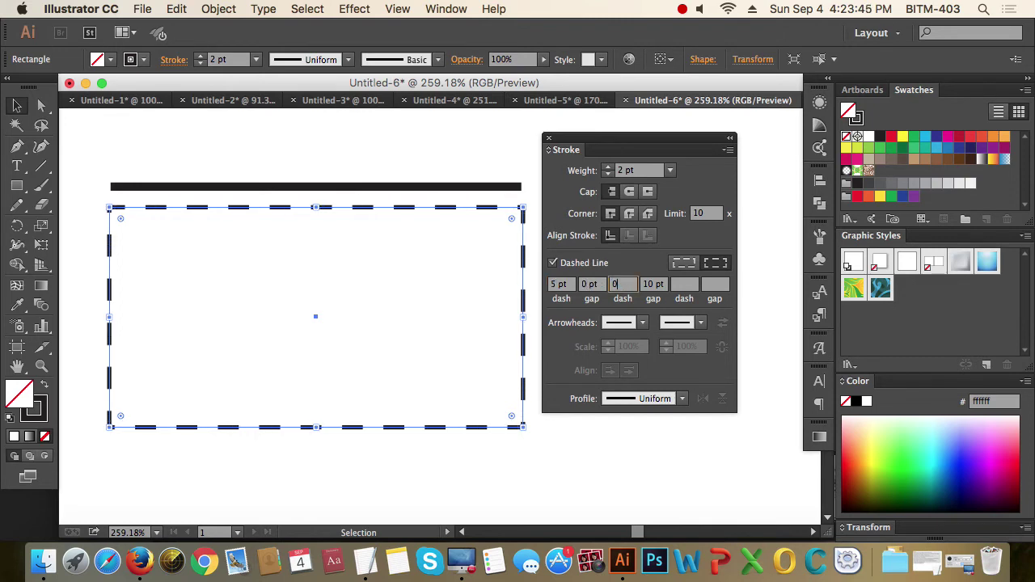
key("Tab")
type("0")
key("Tab")
key("shift+Tab")
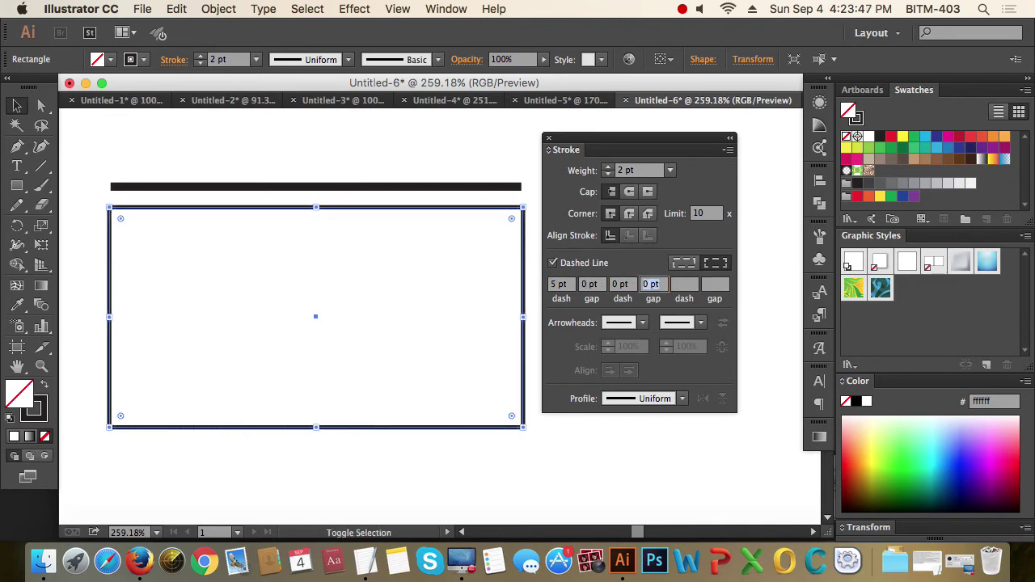
Step: Clear the rectangle's zero dash and gap values, keeping only the 5 pt dash
key("BackSpace")
key("shift+Tab")
key("BackSpace")
key("shift+Tab")
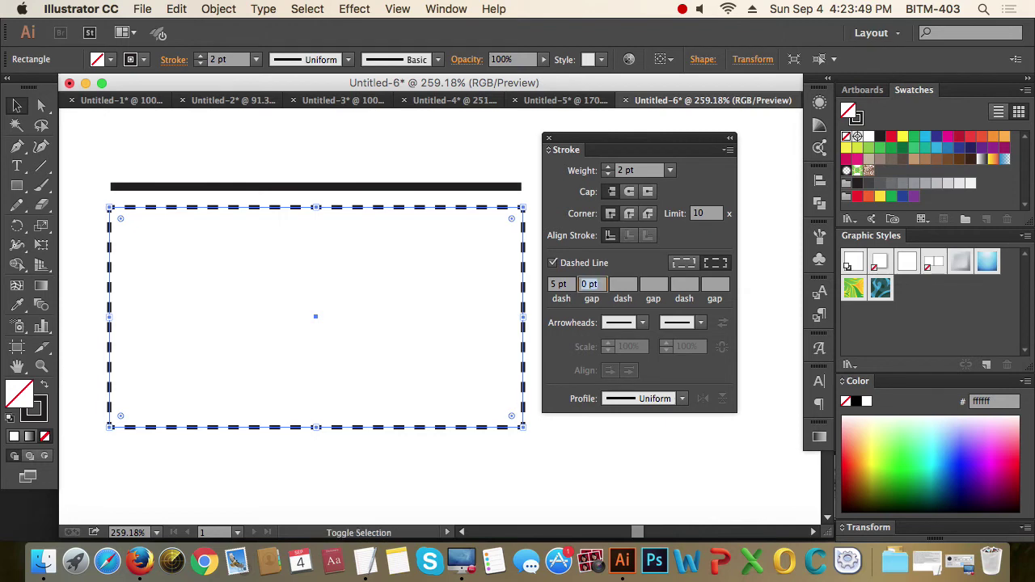
key("BackSpace")
key("Tab")
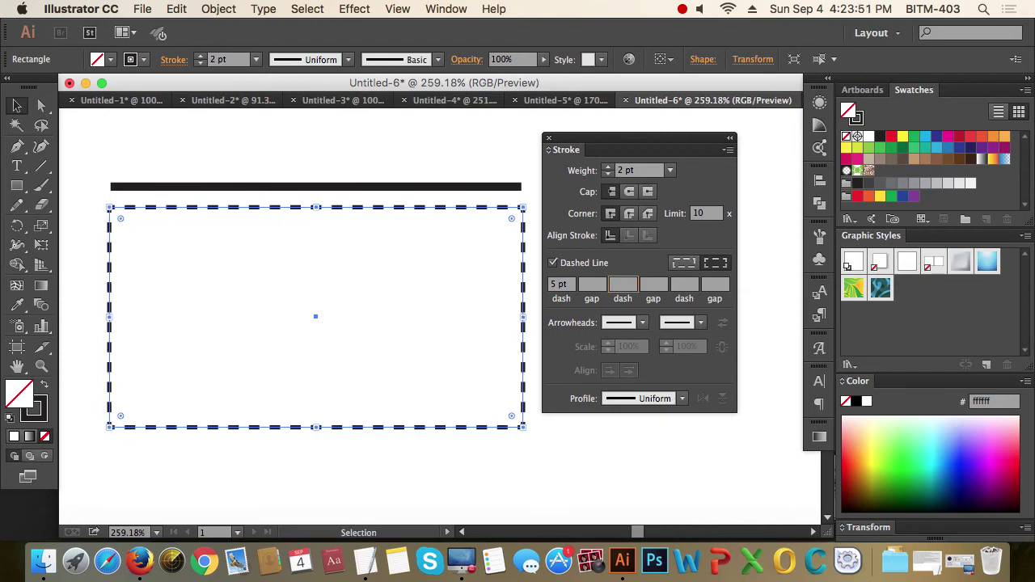
Step: Try a dashed stroke on the thick horizontal line above the rectangle, and turn it off again
left_click(611, 485)
left_click_drag(485, 483, 397, 393)
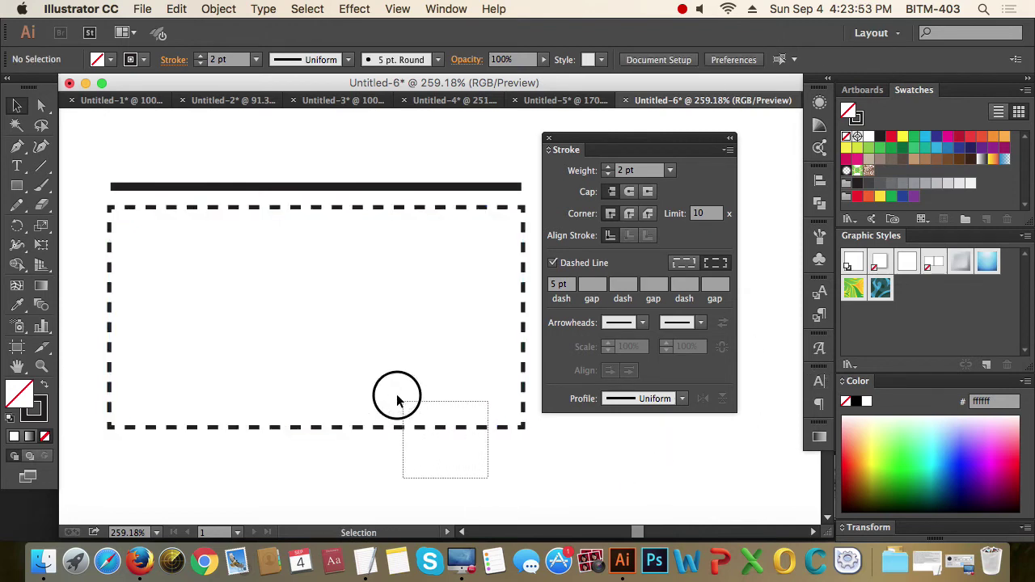
left_click(466, 458)
left_click_drag(396, 163, 423, 187)
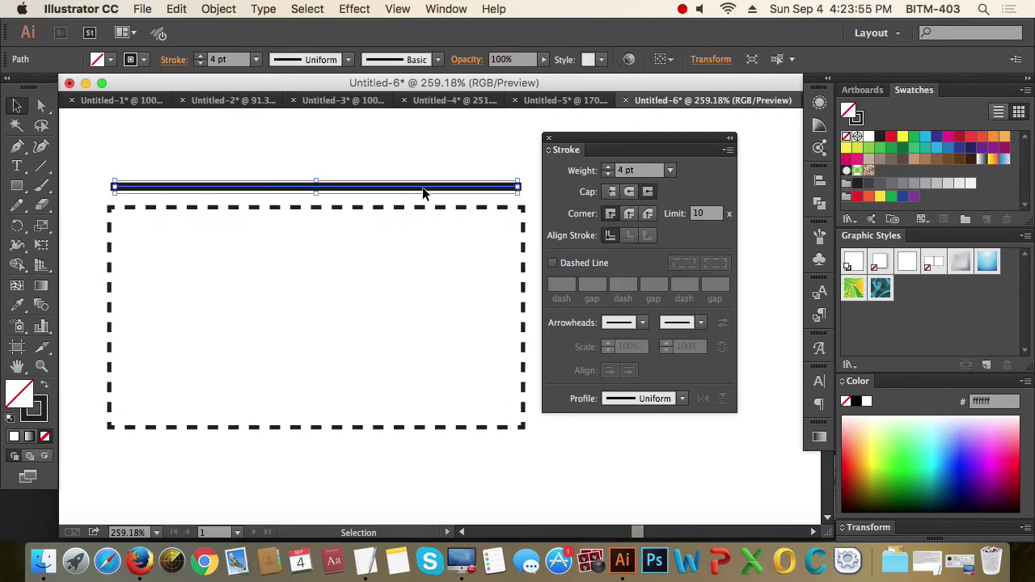
left_click(599, 265)
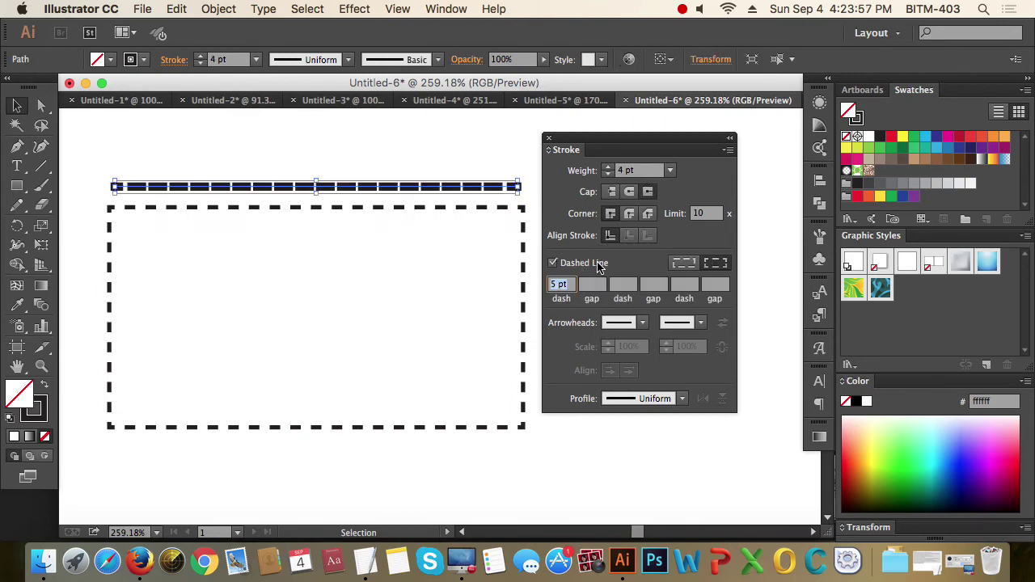
left_click(597, 262)
Step: Turn off the rectangle's dashed stroke and move the rectangle down, farther from the line above it
left_click_drag(445, 461, 503, 369)
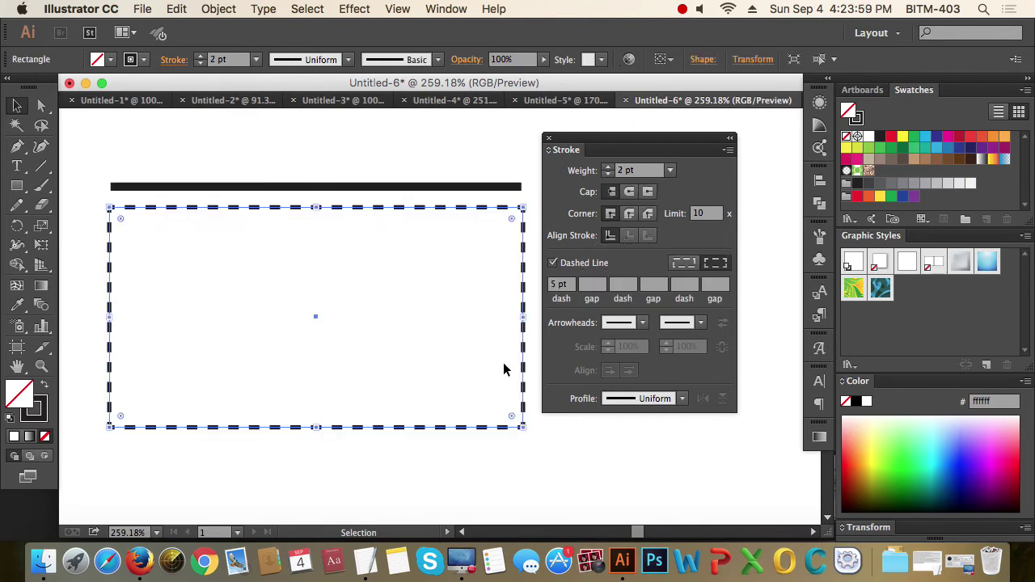
left_click(569, 265)
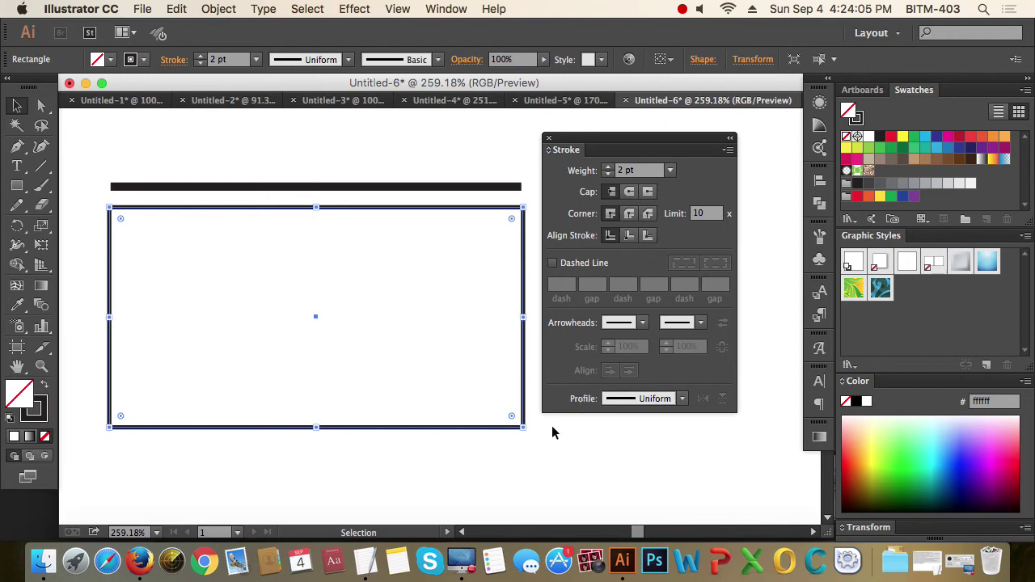
left_click(504, 439)
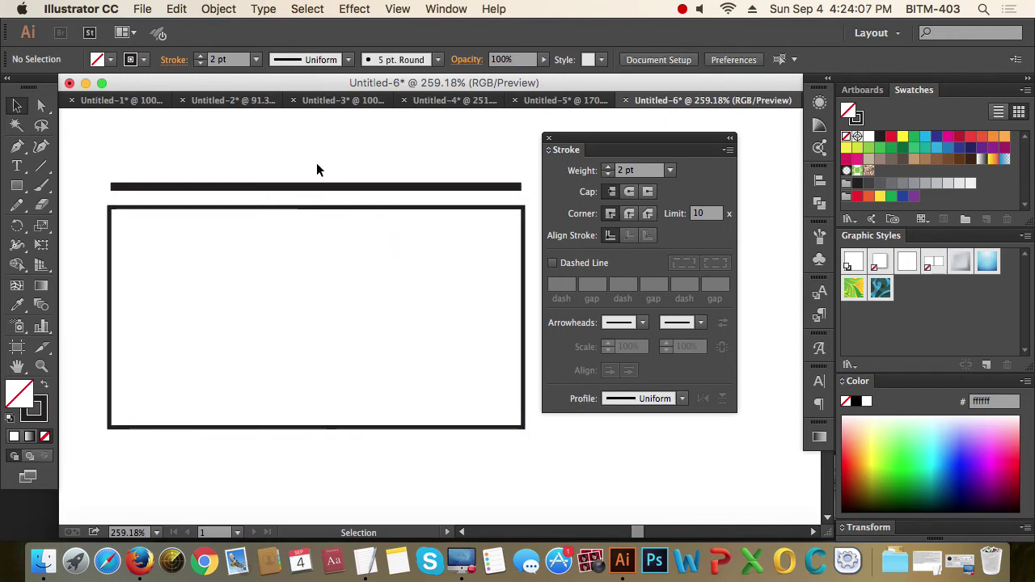
left_click_drag(312, 164, 363, 208)
left_click(360, 208)
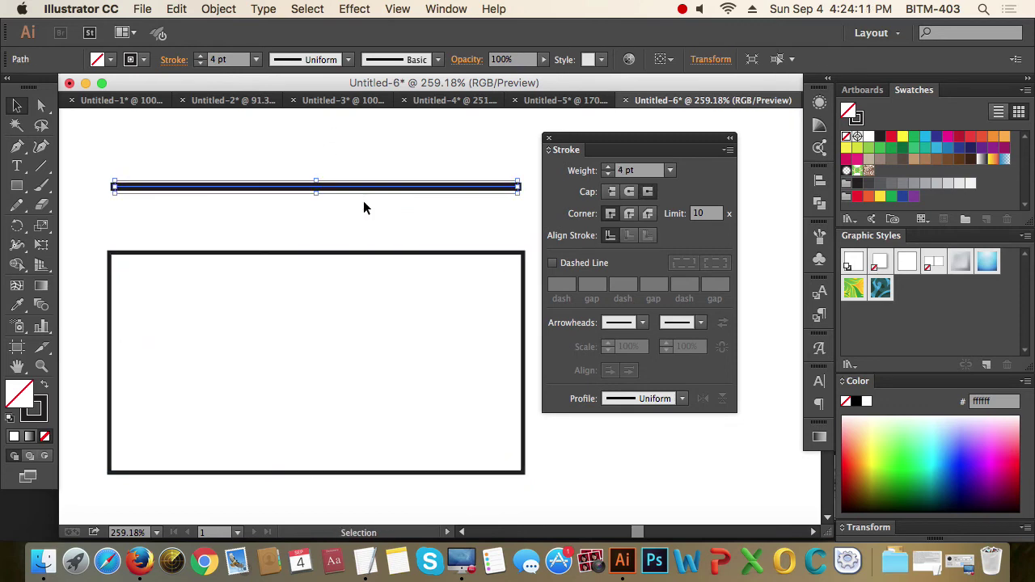
Step: Move the stroke settings clear of the artwork and add a barbed arrowhead to the start of the horizontal line
left_click_drag(601, 143, 735, 137)
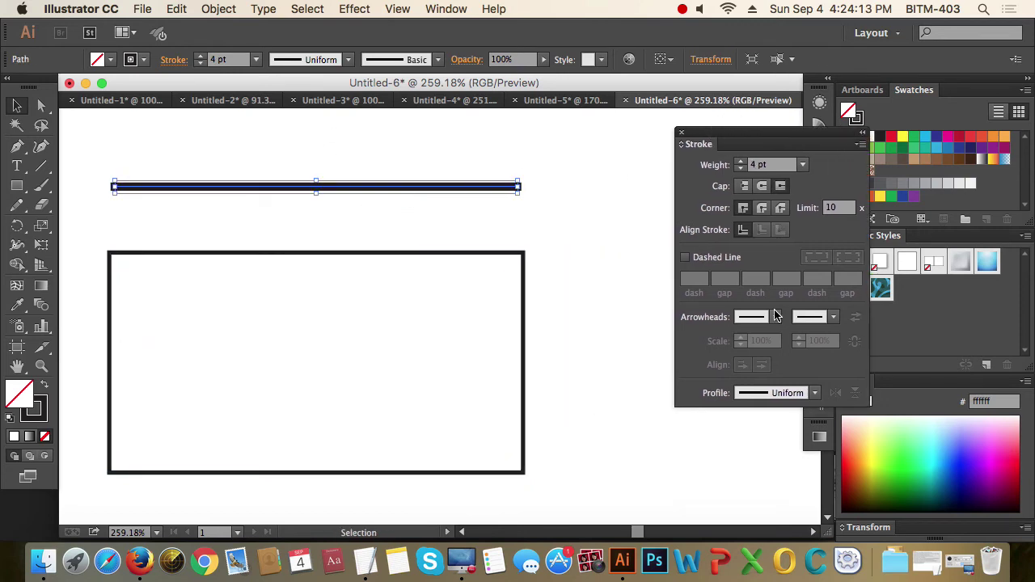
left_click(775, 317)
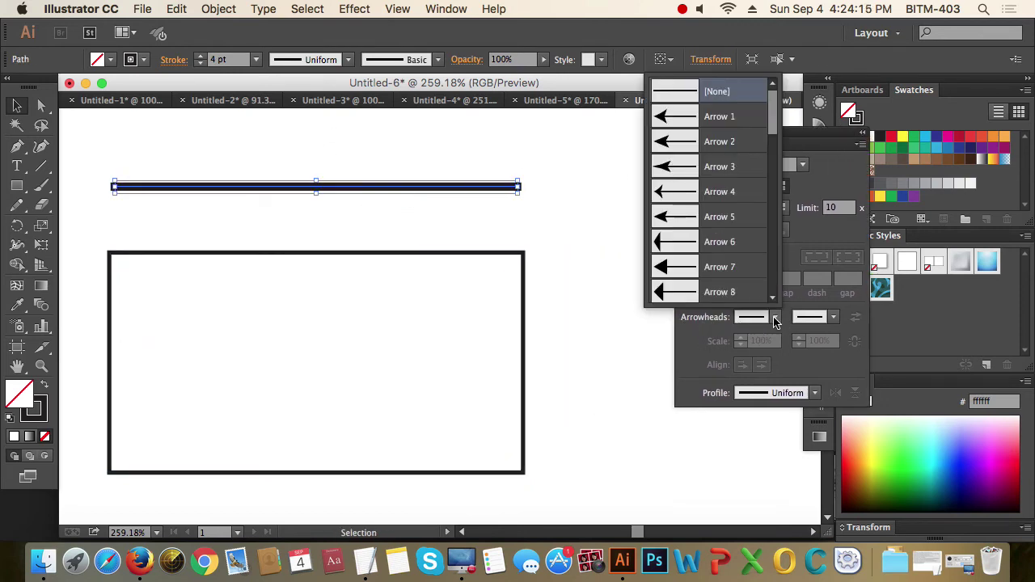
mouse_move(772, 113)
left_mouse_down()
mouse_move(790, 281)
mouse_move(790, 105)
left_mouse_up()
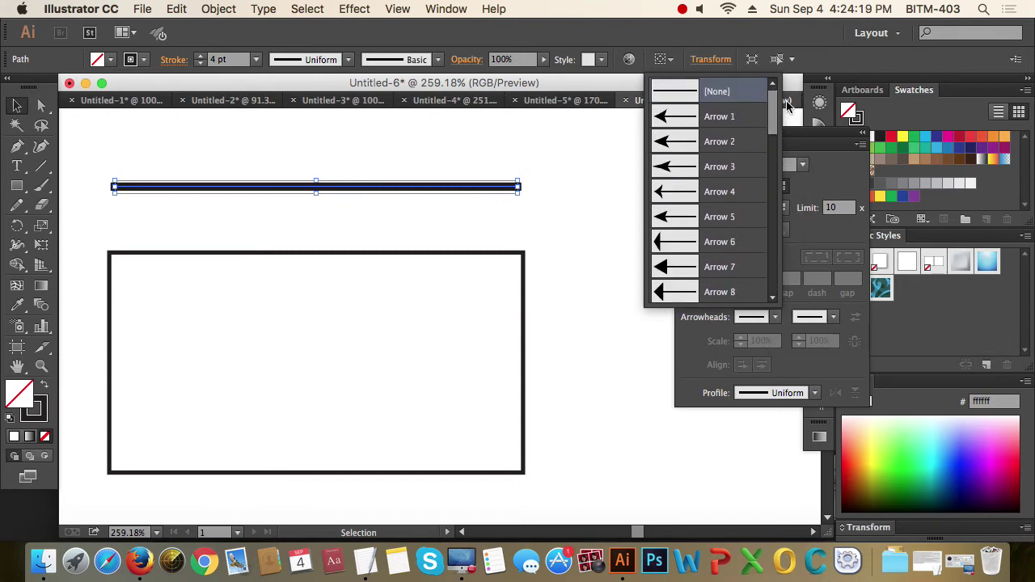
left_click(715, 132)
left_click(364, 204)
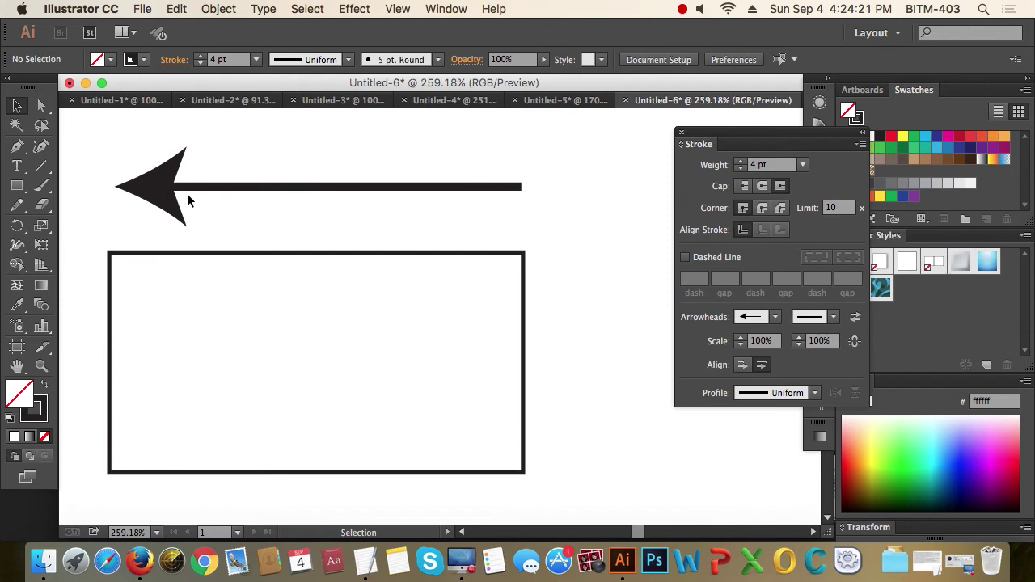
Step: Add the Arrow 17 fletching as the end arrowhead of the horizontal line
left_click(315, 187)
left_click(834, 317)
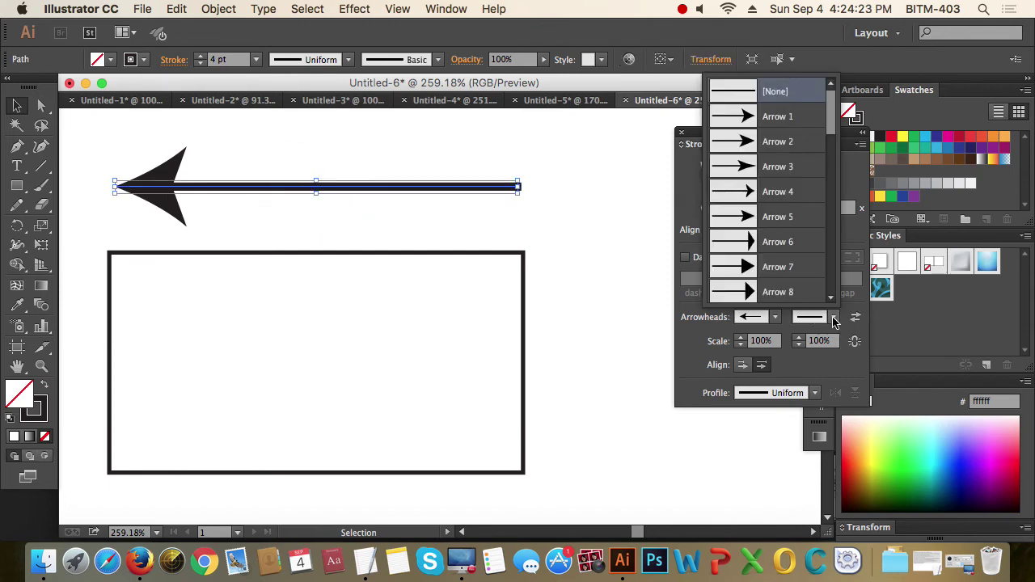
left_click_drag(832, 109, 835, 189)
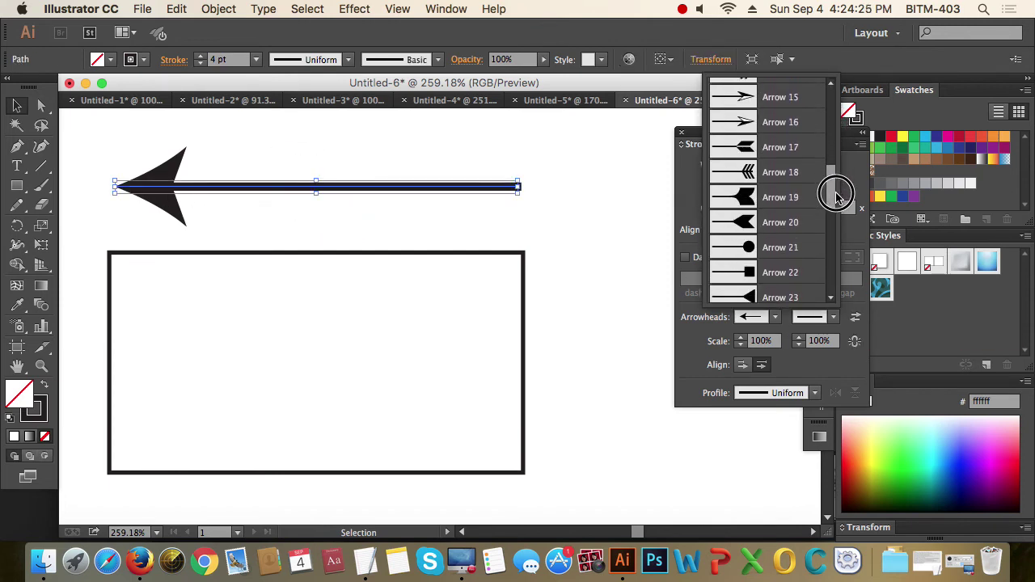
left_click(746, 148)
left_click(575, 224)
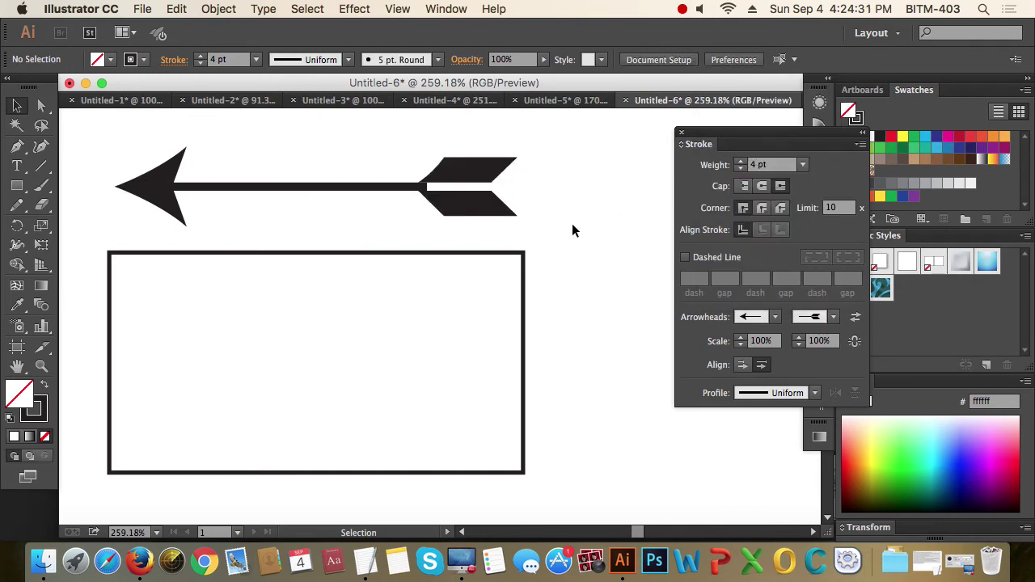
Step: Give the rectangle's stroke the Arrow 6 start arrowhead and the Arrow 32 end arrowhead
left_click_drag(577, 319, 435, 369)
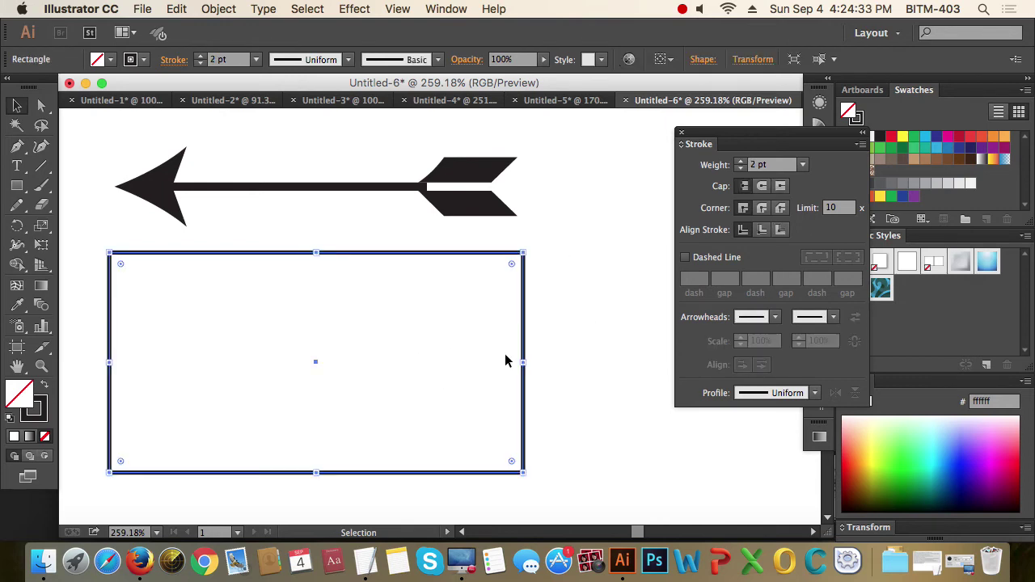
left_click(767, 317)
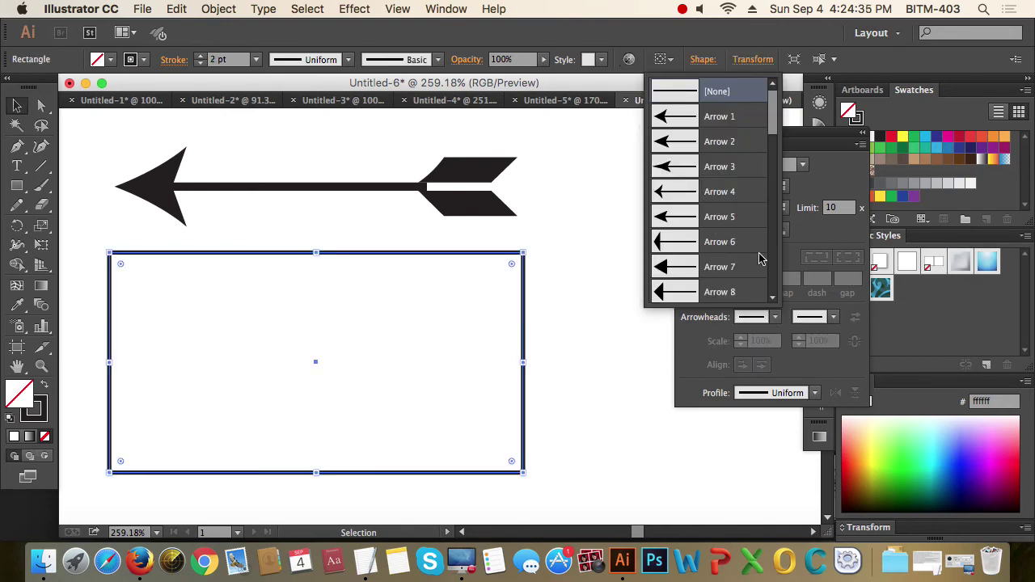
left_click(700, 247)
left_click(833, 317)
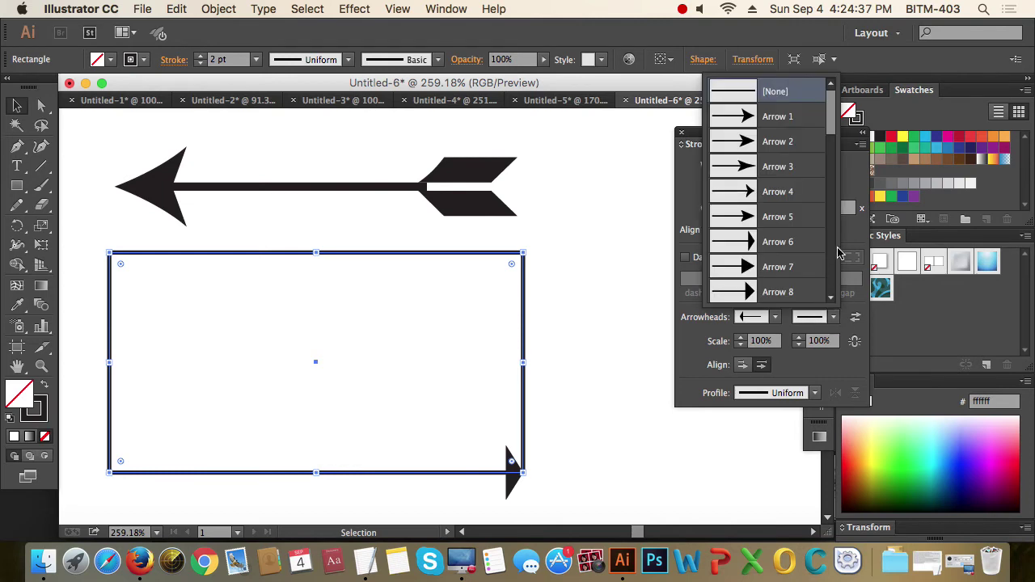
left_click_drag(830, 93, 844, 238)
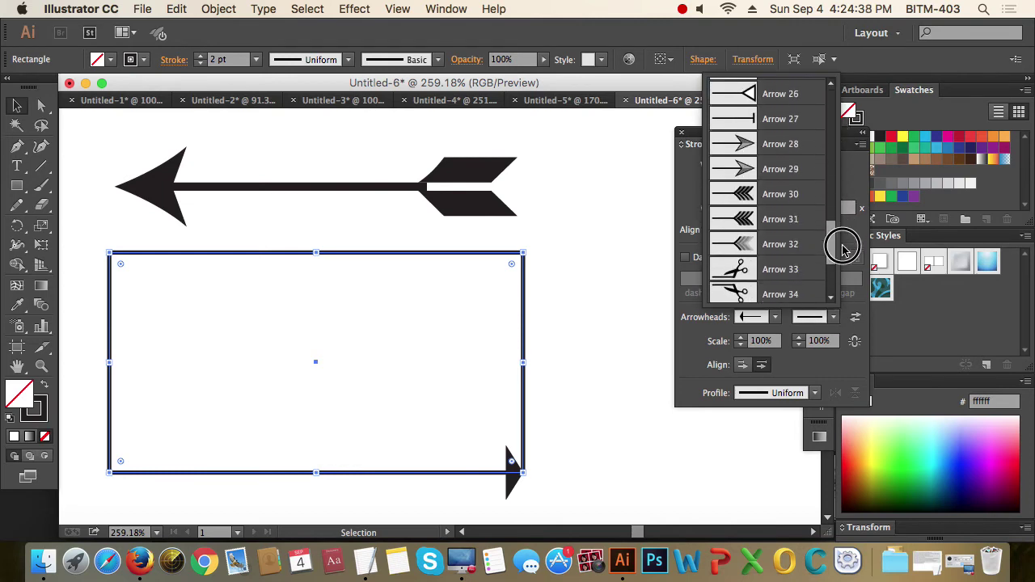
left_click(769, 245)
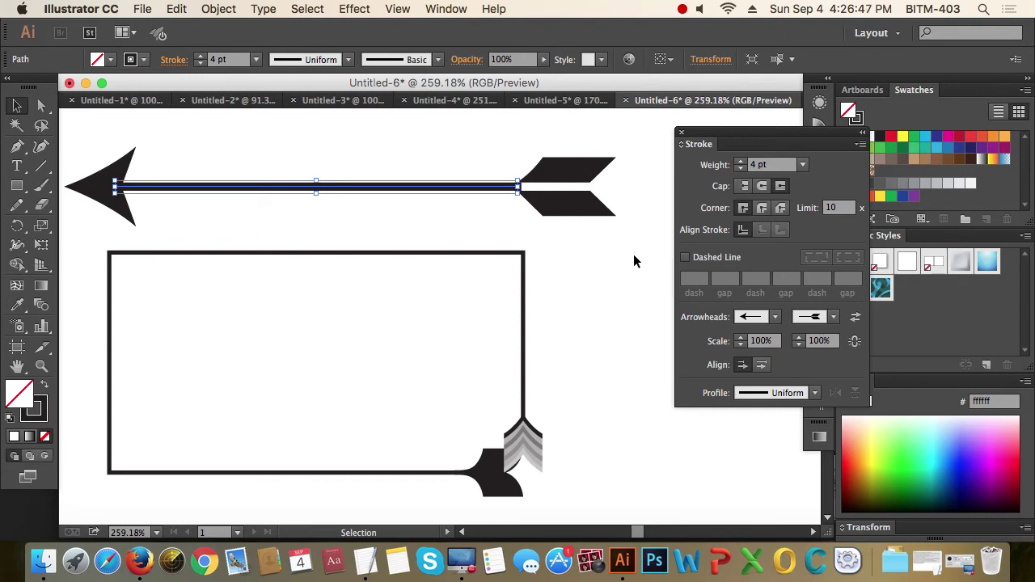
Step: Try aligning the line's arrow tips to the path ends, and switch back to extending them beyond the path ends
left_click(633, 254)
left_click_drag(342, 219, 397, 172)
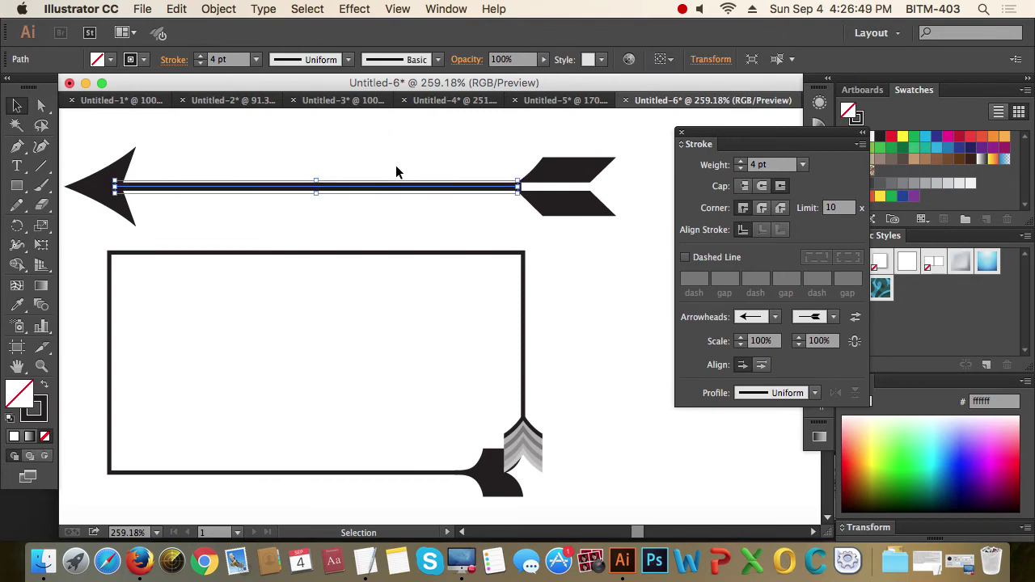
left_click(761, 365)
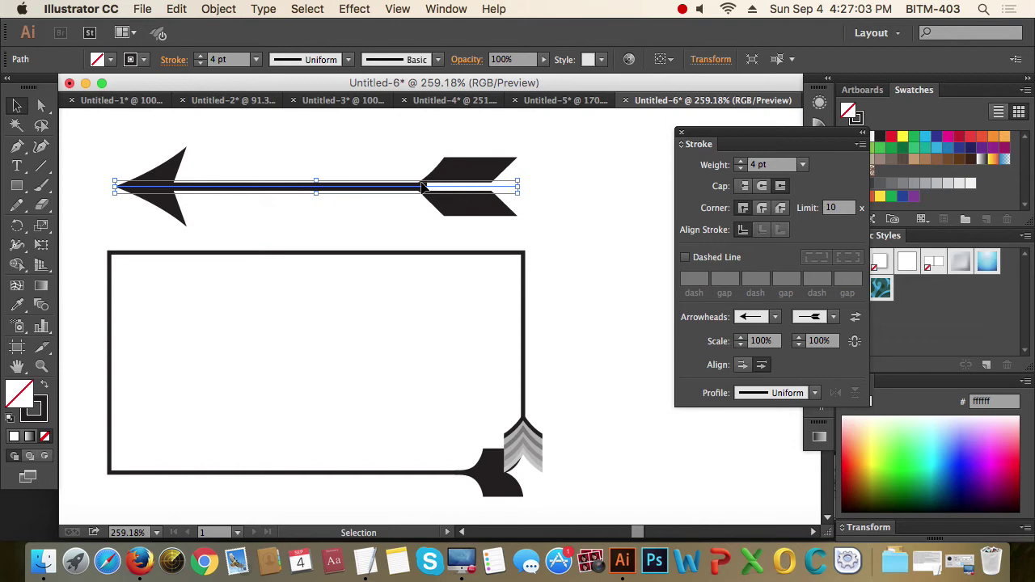
left_click(742, 366)
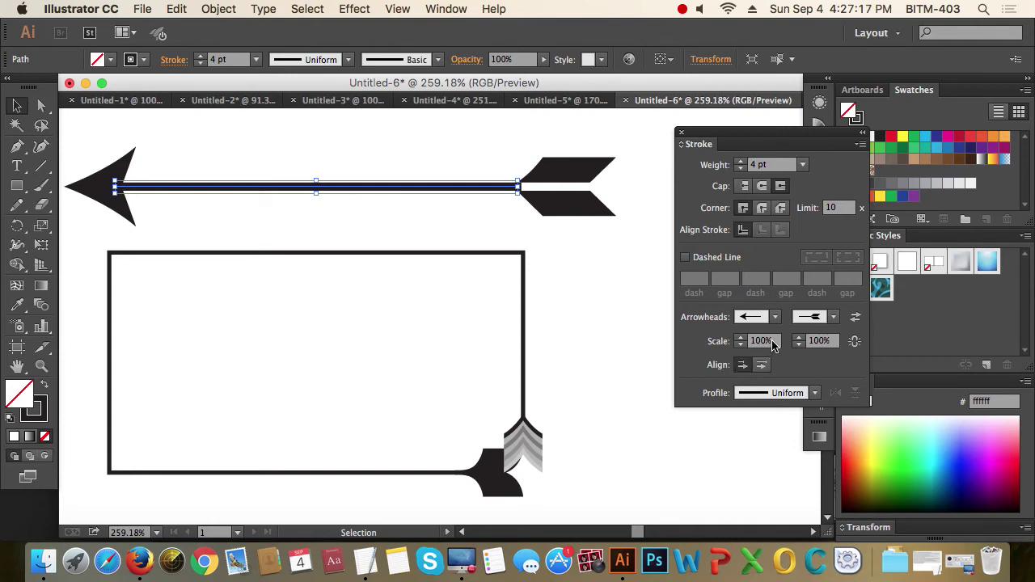
Step: Try scaling the line's end arrowhead to 20% and to 50%
left_click(758, 340)
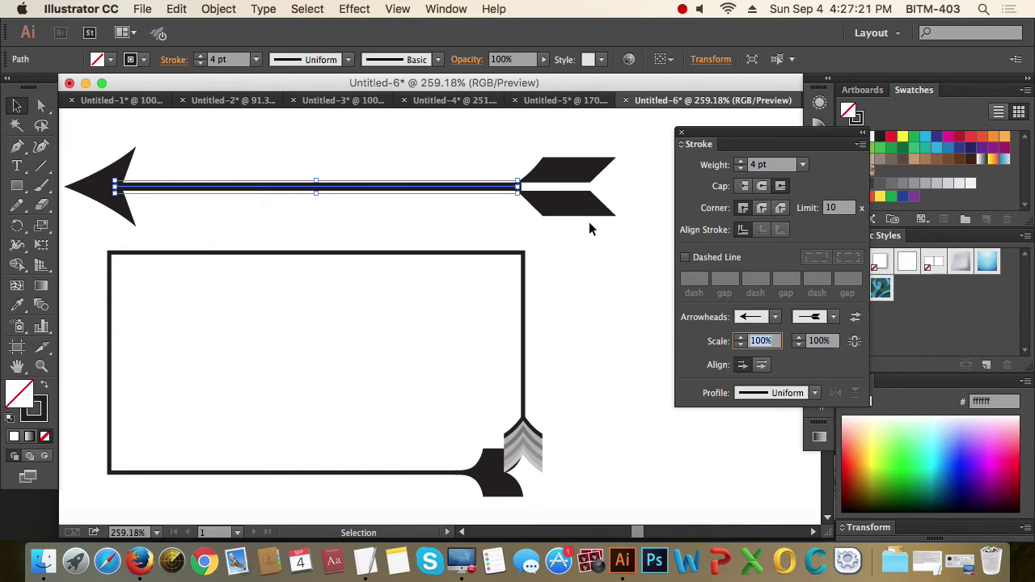
left_click(816, 342)
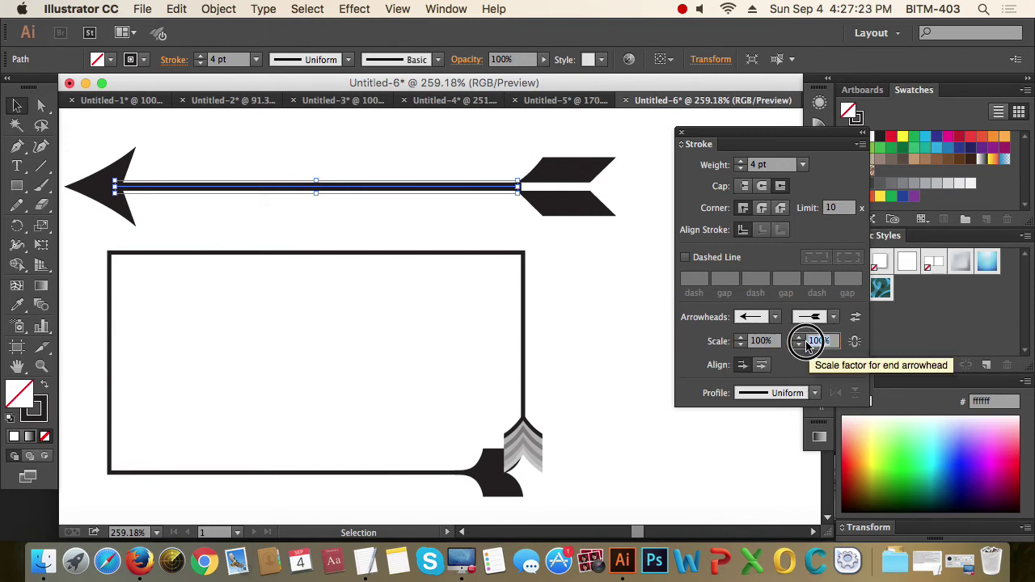
type("20")
key("Return")
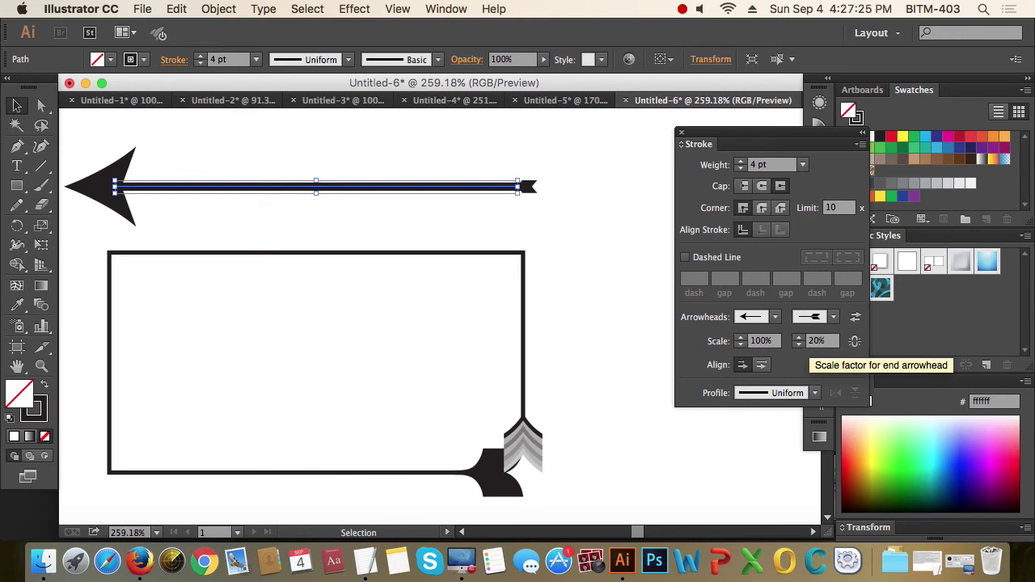
left_click(819, 342)
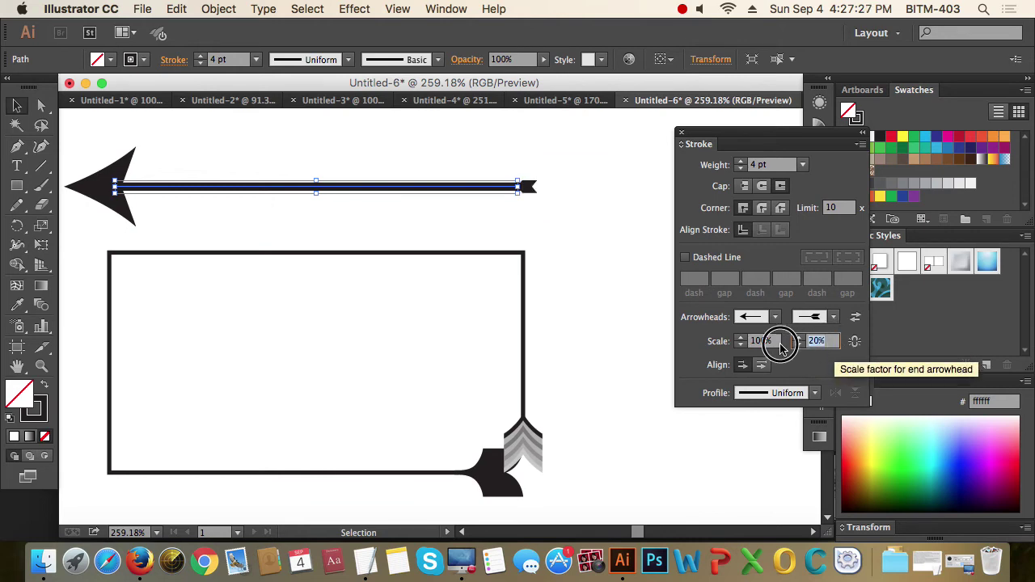
type("50")
key("Return")
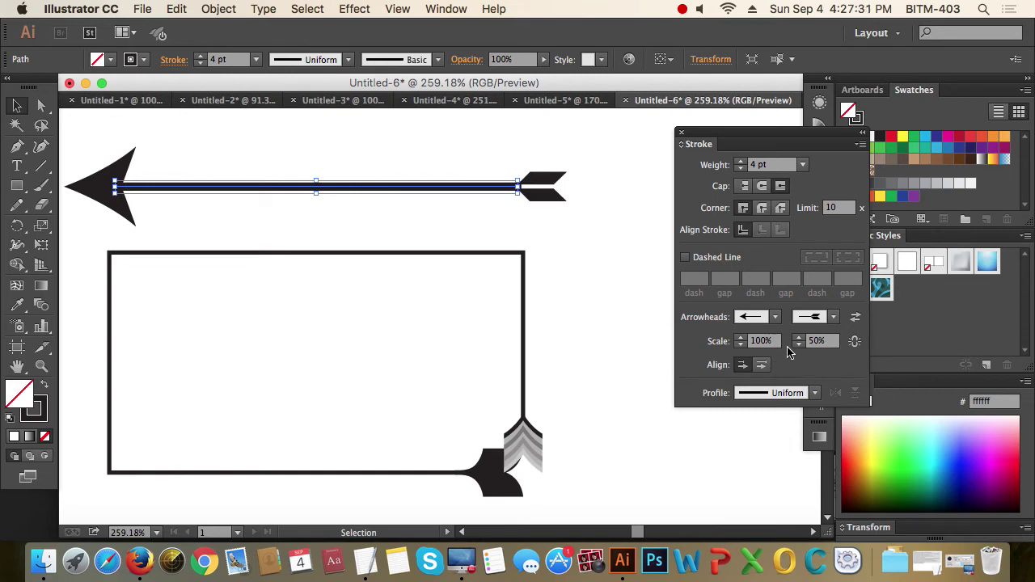
Step: Set the line's end arrowhead scale to 100% and its start arrowhead scale to 50%
left_click(838, 342)
type("1")
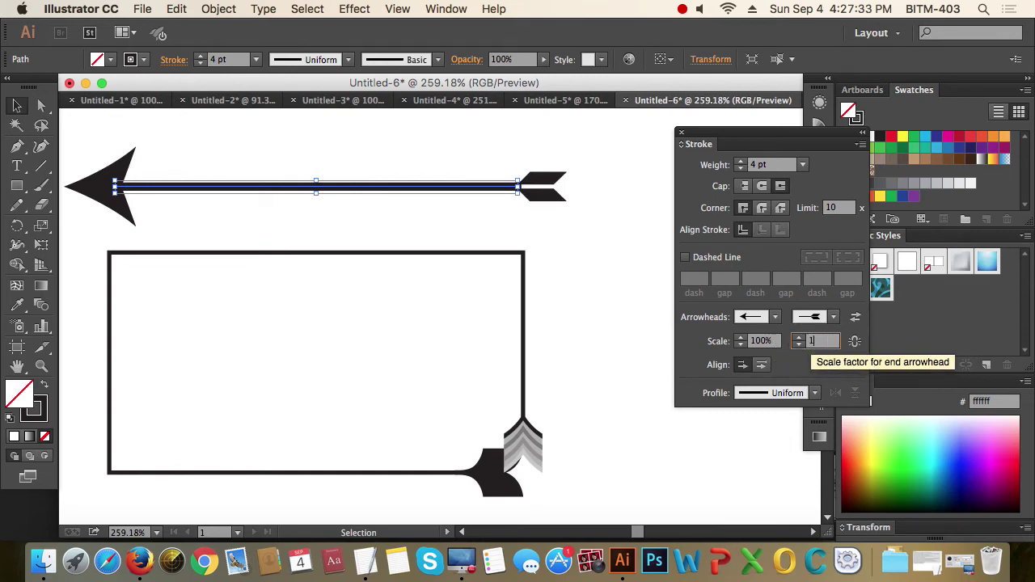
type("00")
key("Return")
left_click(761, 341)
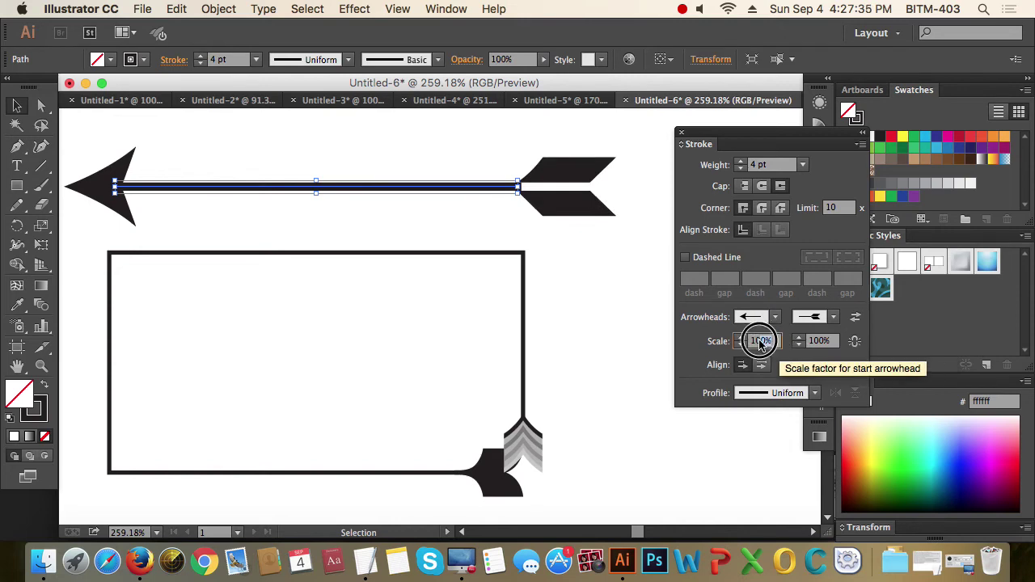
type("50")
key("Return")
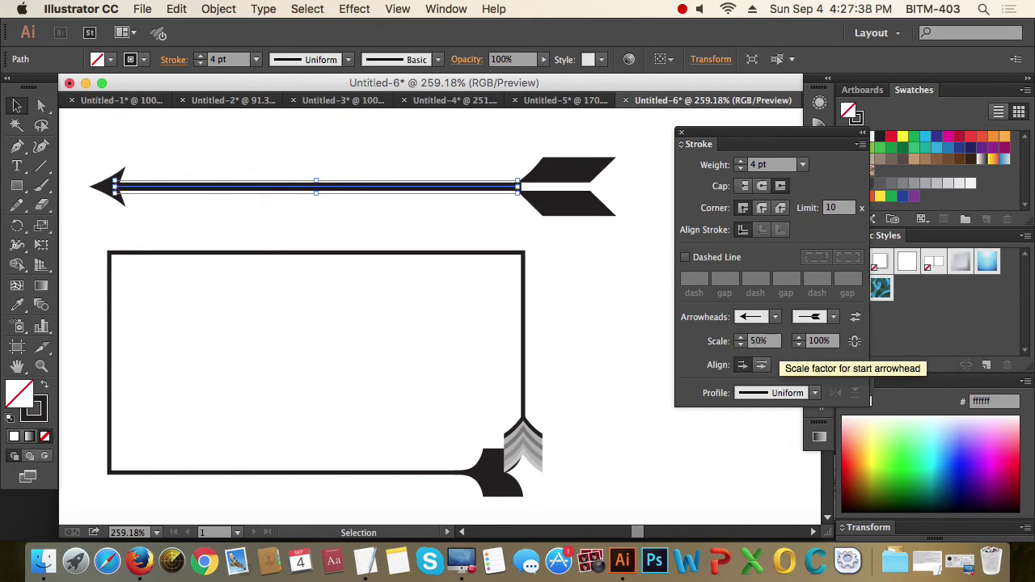
Step: Try the one-sided domed width profile on the arrow line, return to Uniform, and apply the profile that tapers symmetrically at both ends
left_click(815, 394)
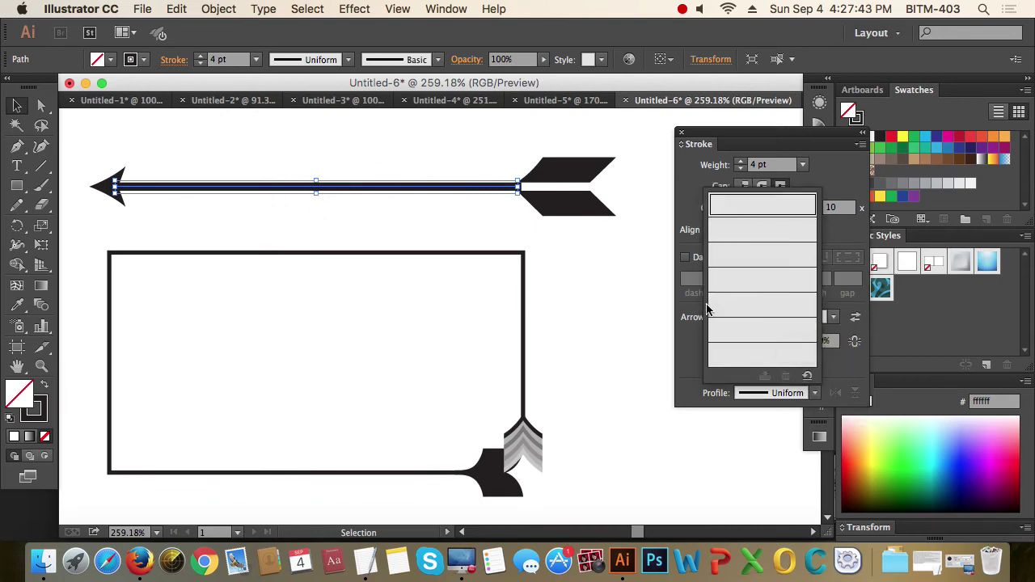
left_click(763, 353)
left_click(815, 393)
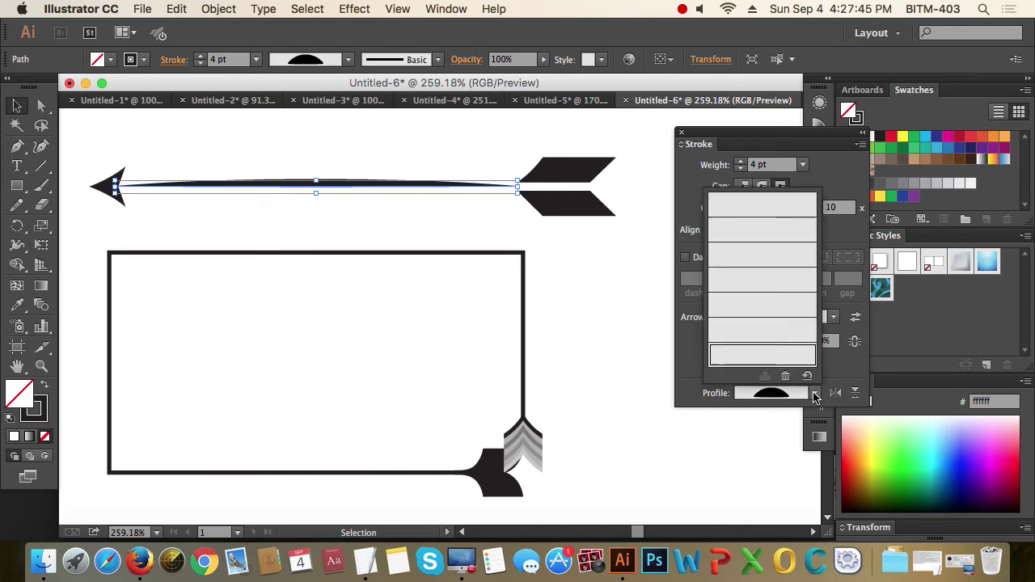
left_click(777, 211)
left_click(817, 395)
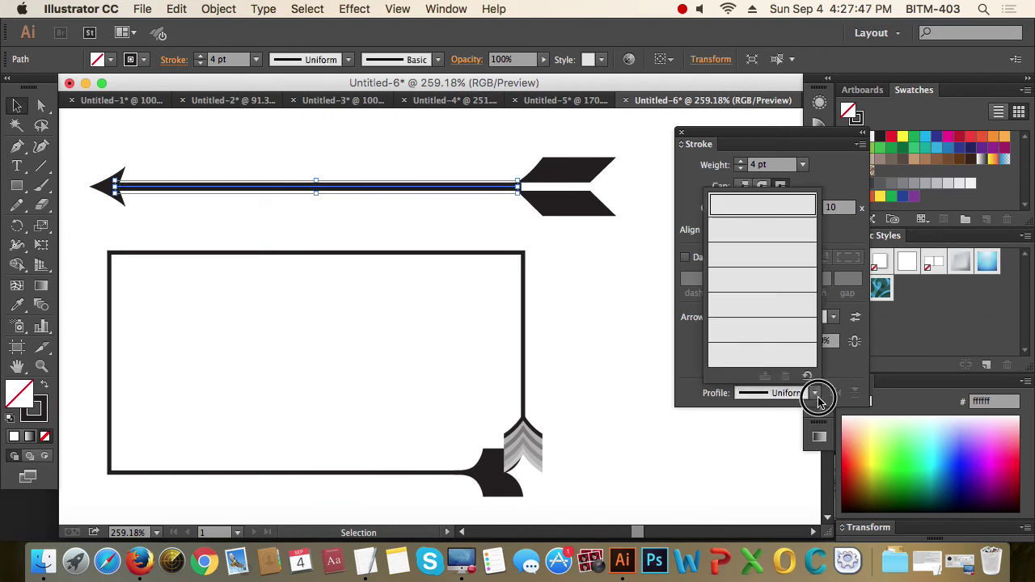
left_click(778, 231)
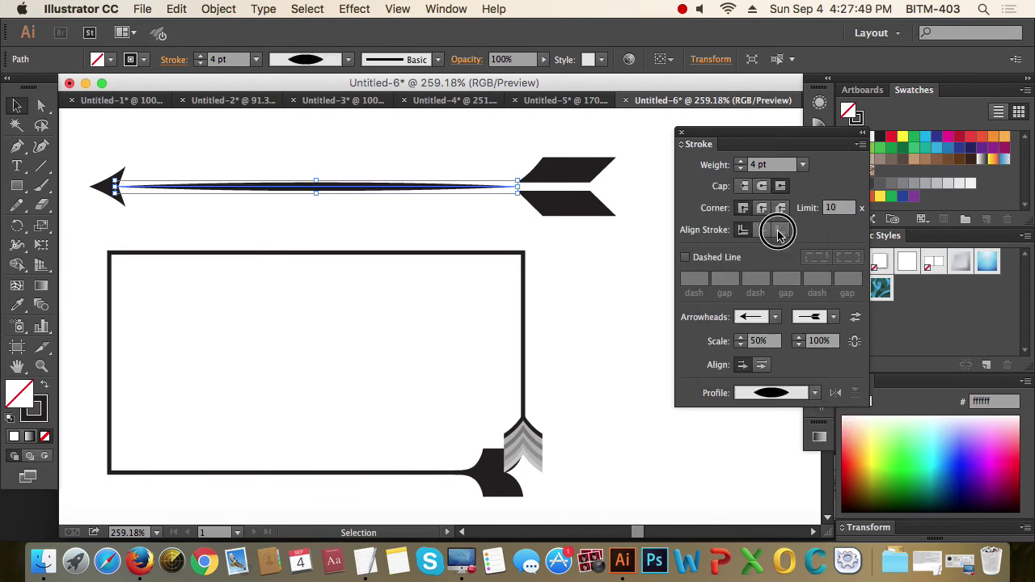
left_click(628, 290)
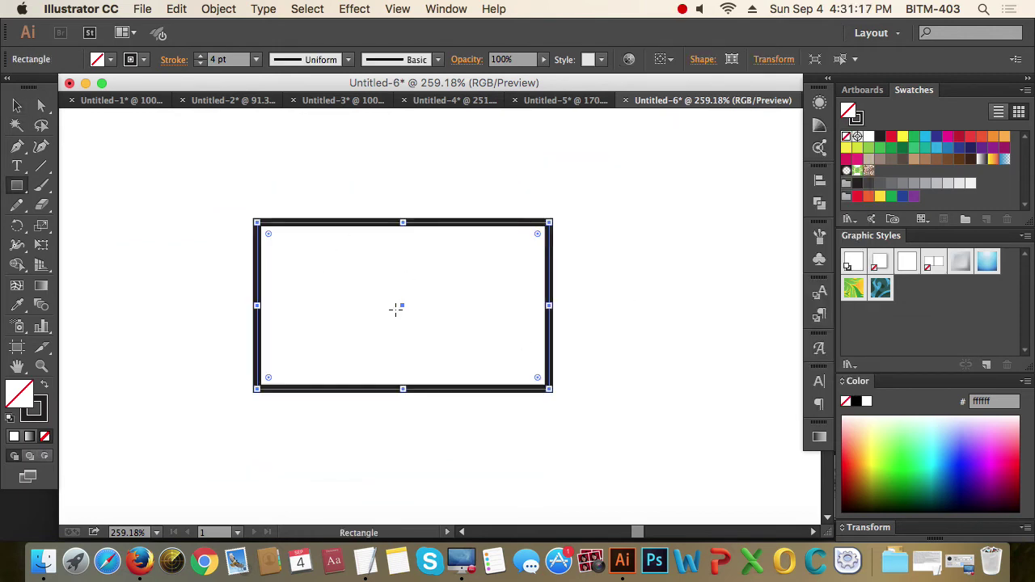
Step: Reset the rectangle to the default white fill and black 1 pt stroke, and fill it with the white-to-black linear gradient
key("d")
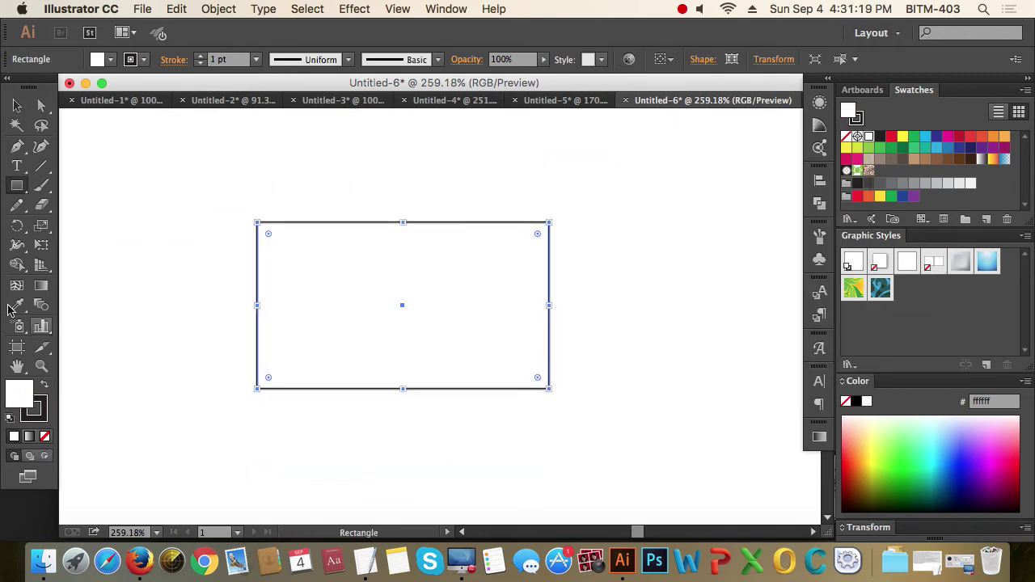
left_click(18, 111)
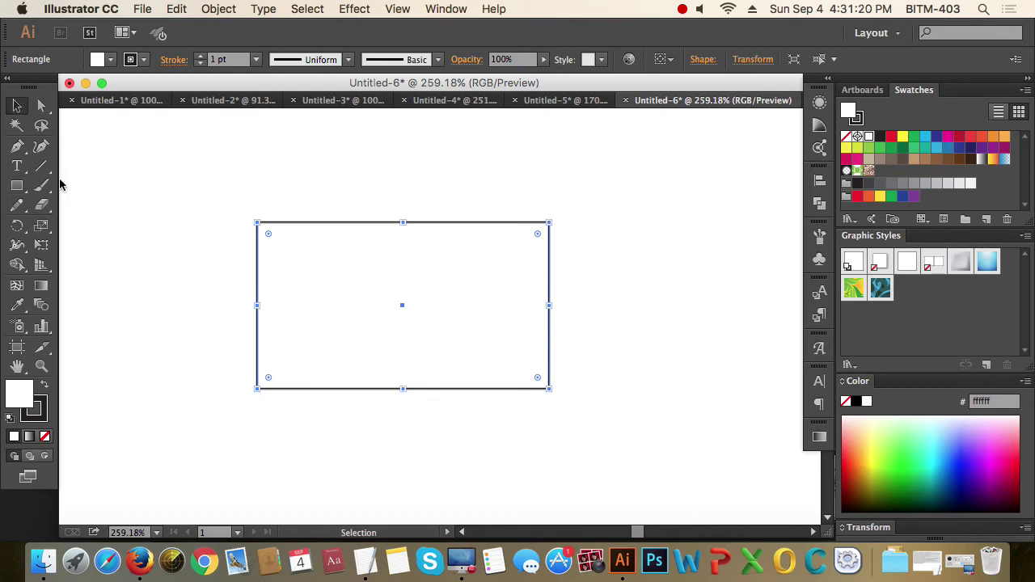
left_click(29, 439)
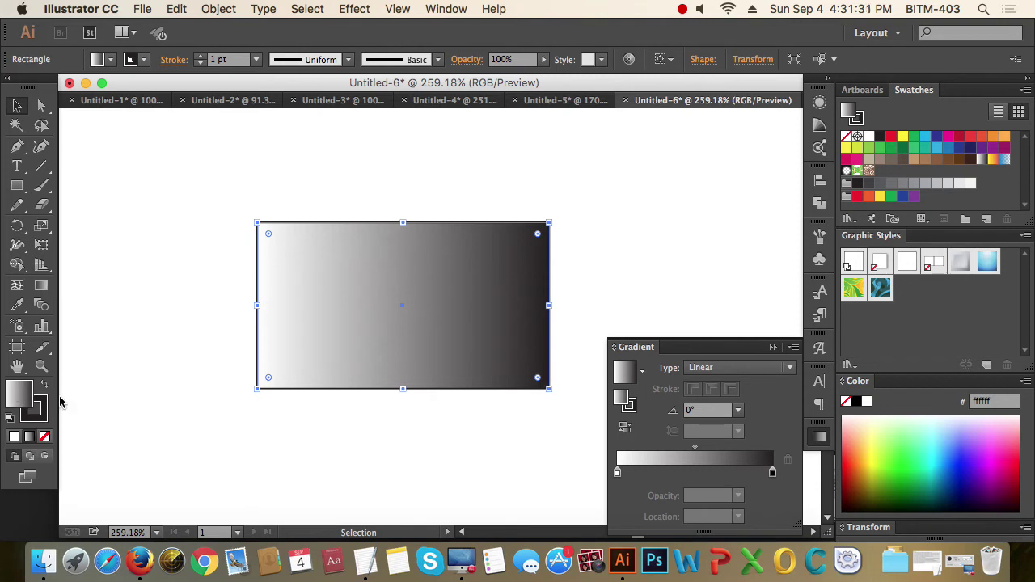
Step: Float the gradient settings beside the rectangle and shift the rectangle slightly up and to the left on the artboard
left_click_drag(645, 346, 636, 144)
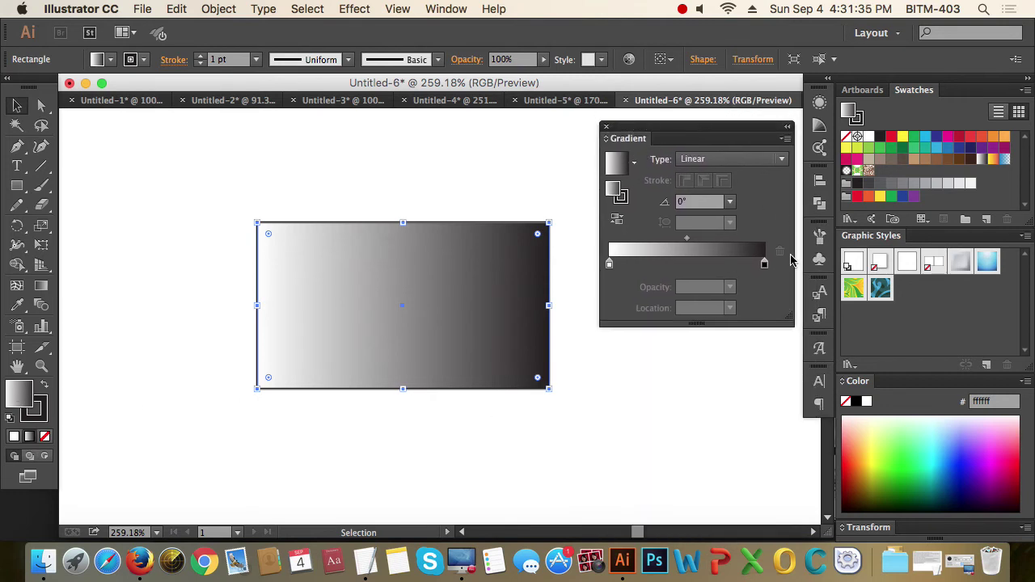
left_click(788, 140)
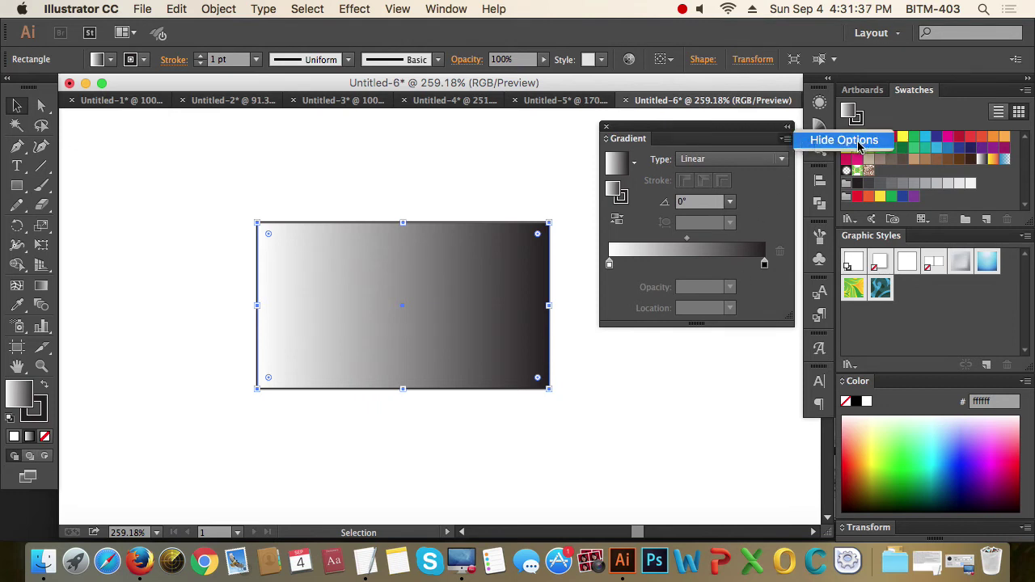
left_click(724, 149)
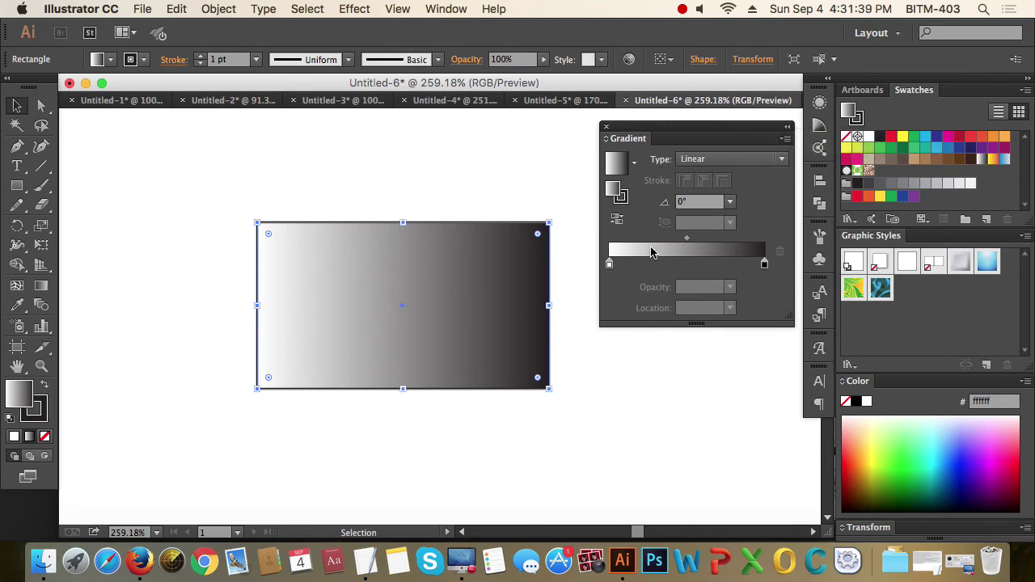
mouse_move(383, 296)
left_mouse_down()
mouse_move(347, 296)
mouse_move(350, 304)
mouse_move(397, 286)
left_mouse_up()
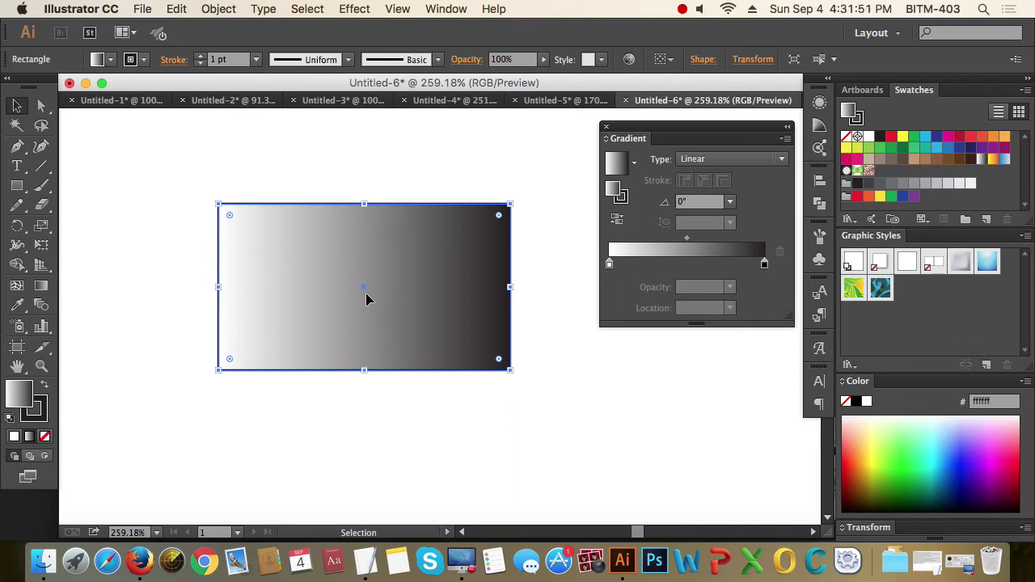
Step: Select the gradient's black end stop, show the full color options, and switch its color sliders from Grayscale to CMYK
left_click(610, 266)
left_click(764, 266)
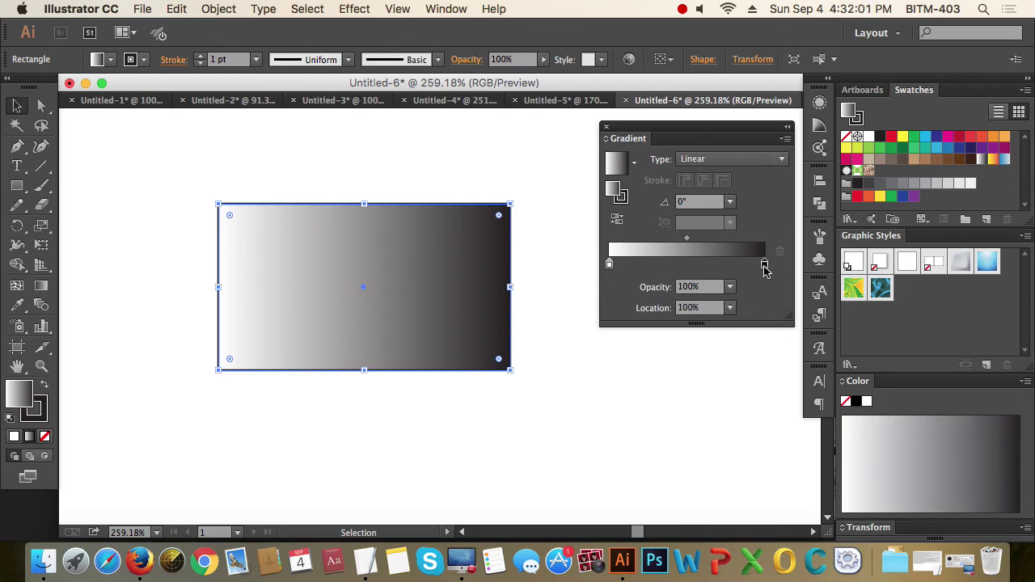
left_click(1026, 381)
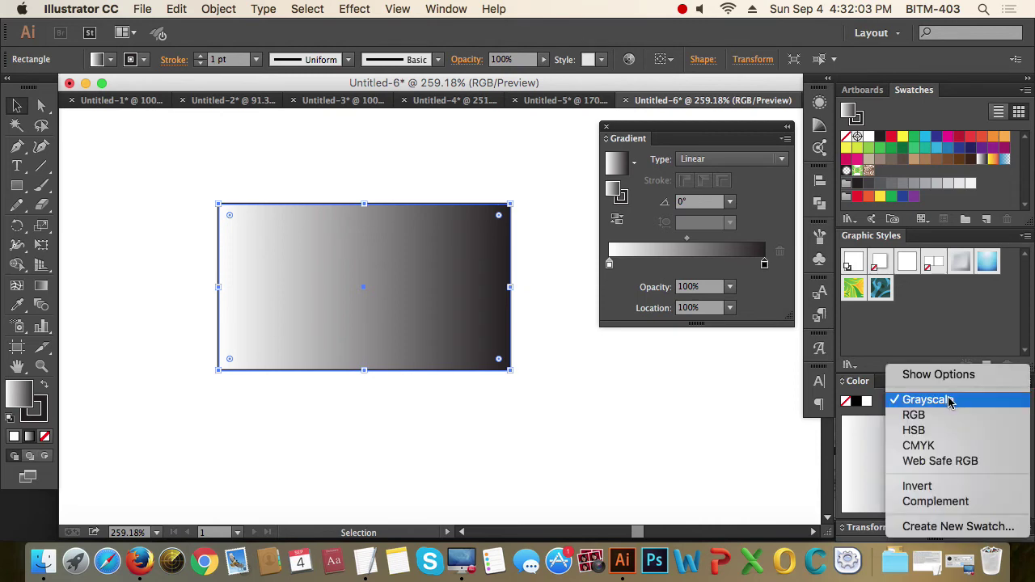
left_click(930, 375)
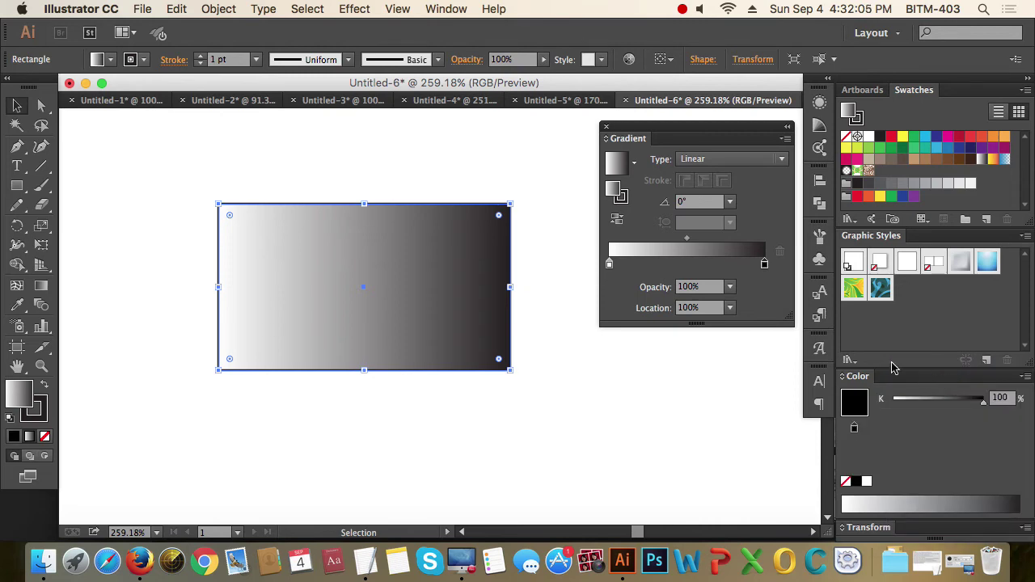
left_click(1026, 376)
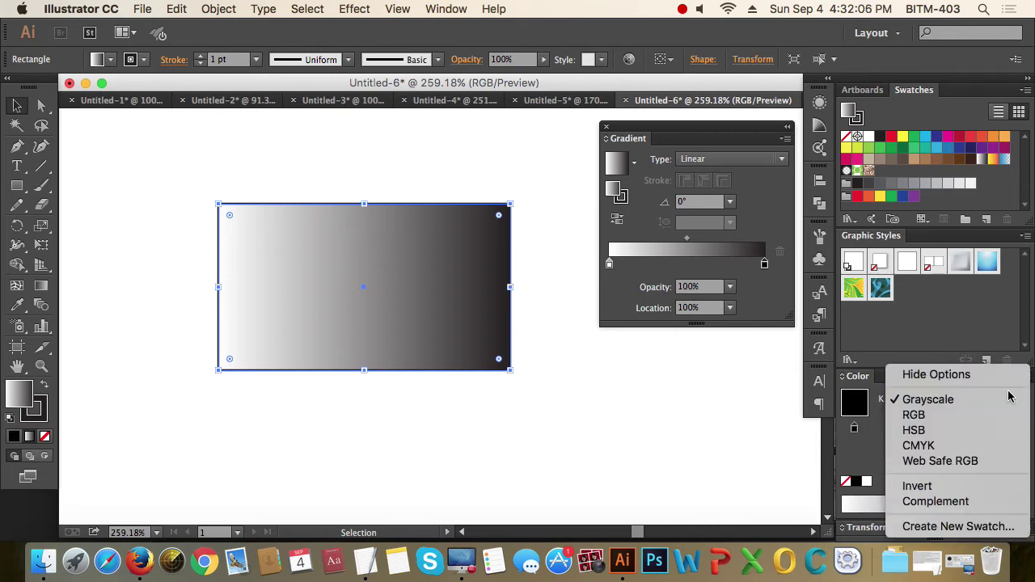
left_click(960, 447)
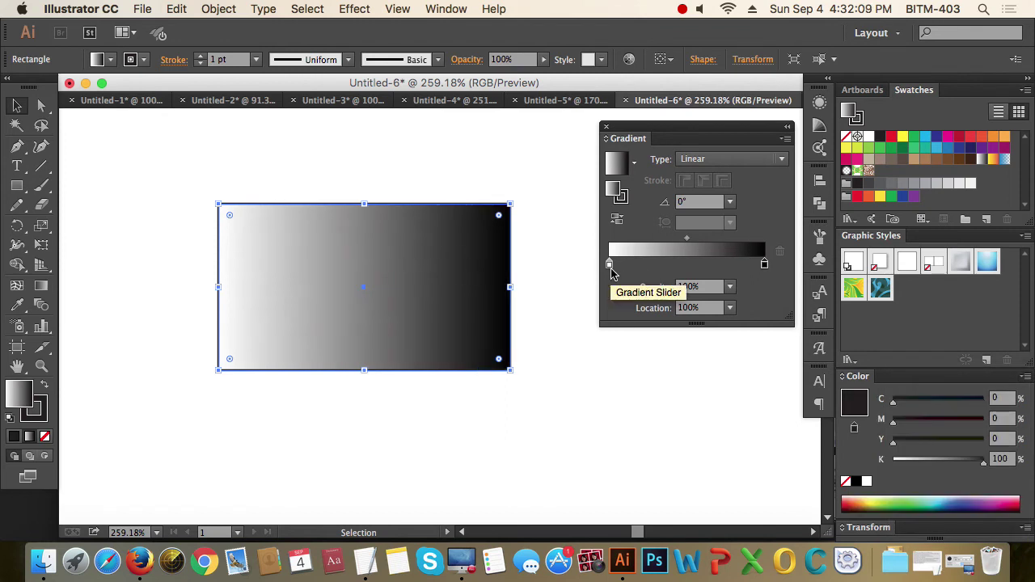
Step: Compare the color and location settings of the gradient's white start stop and black end stop
left_click(611, 267)
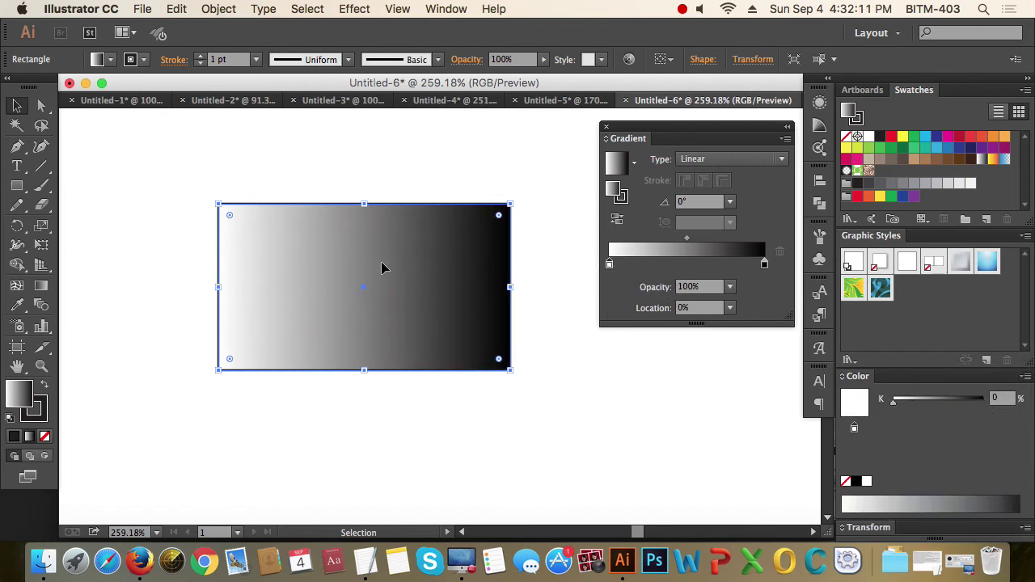
left_click(765, 266)
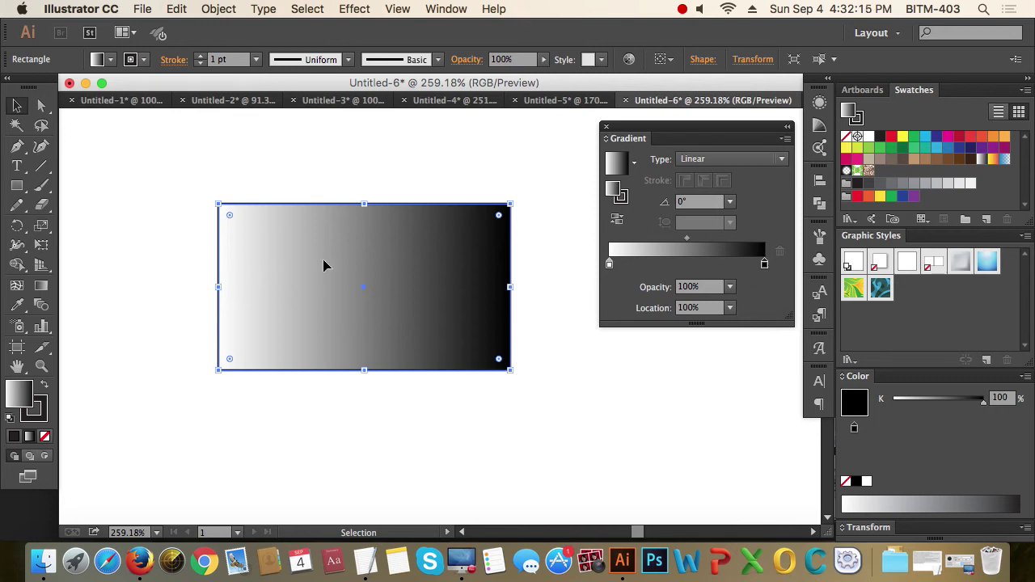
left_click(610, 265)
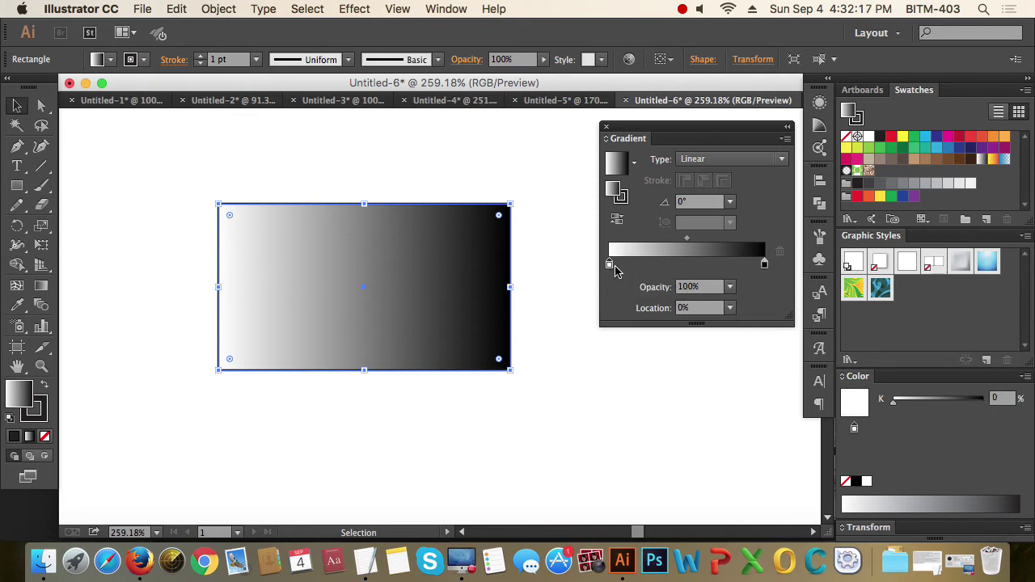
Step: Switch the gradient's black end stop to CMYK and color it red with magenta 100%, yellow 100% and black 0%
left_click(765, 265)
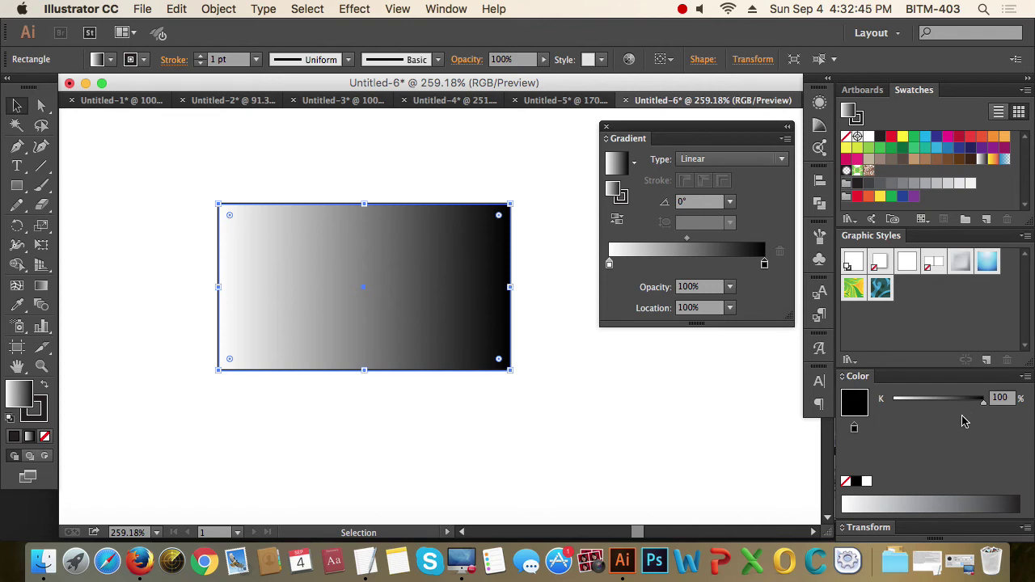
left_click(1025, 376)
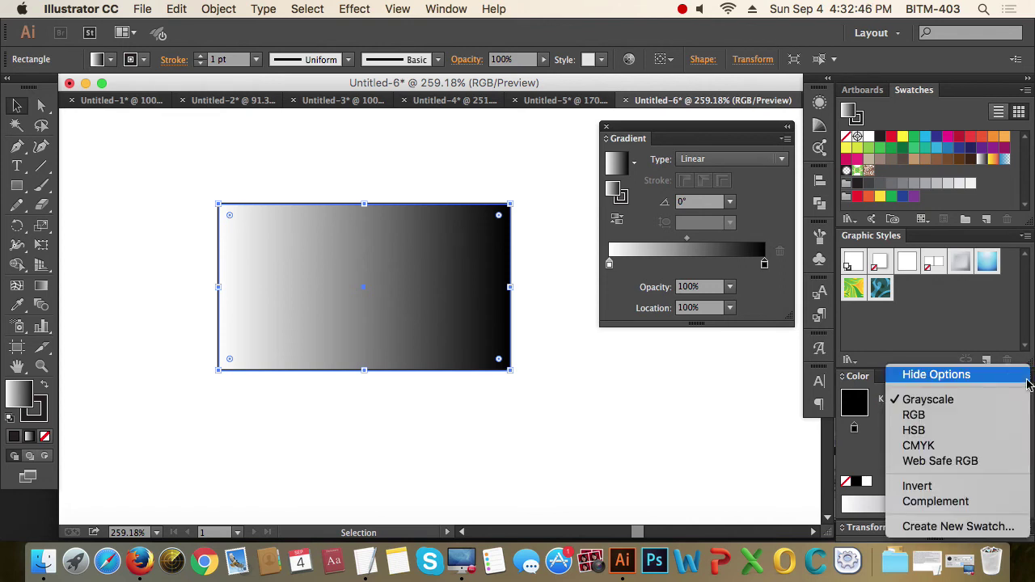
left_click(963, 449)
left_click_drag(986, 460, 863, 469)
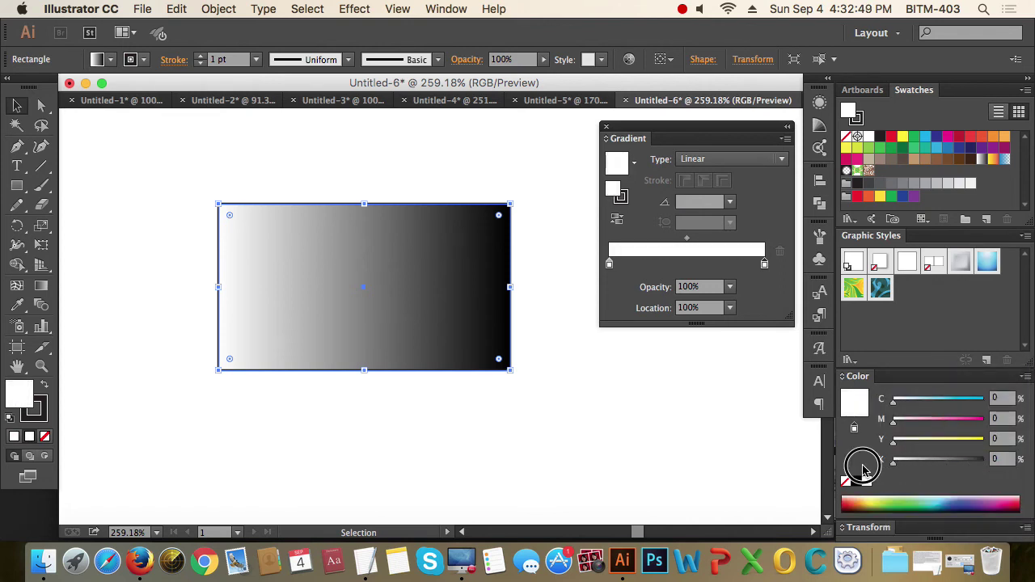
left_click_drag(954, 439, 987, 419)
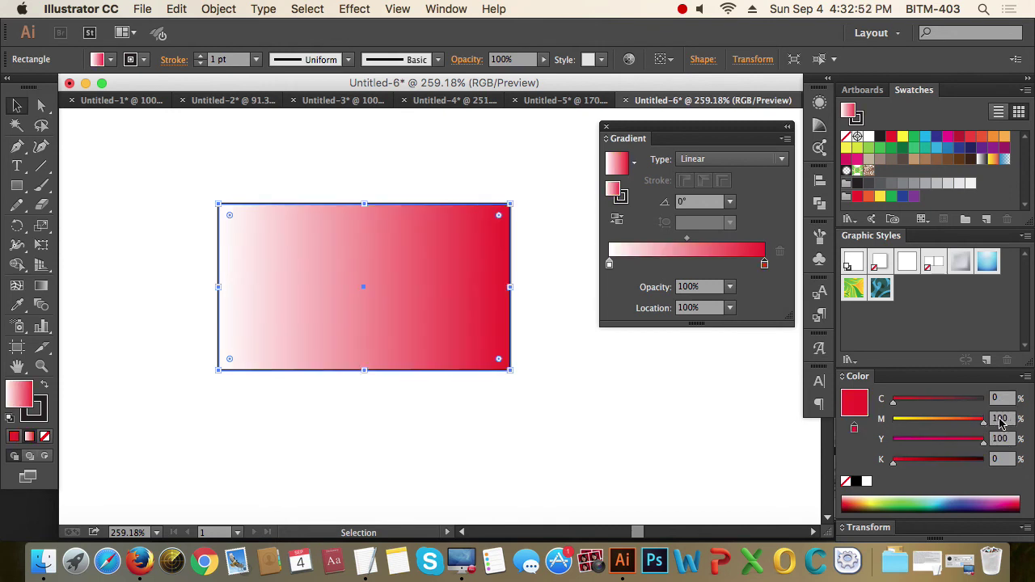
Step: Switch the gradient's white start stop to CMYK and color it yellow with yellow 100%
left_click(609, 265)
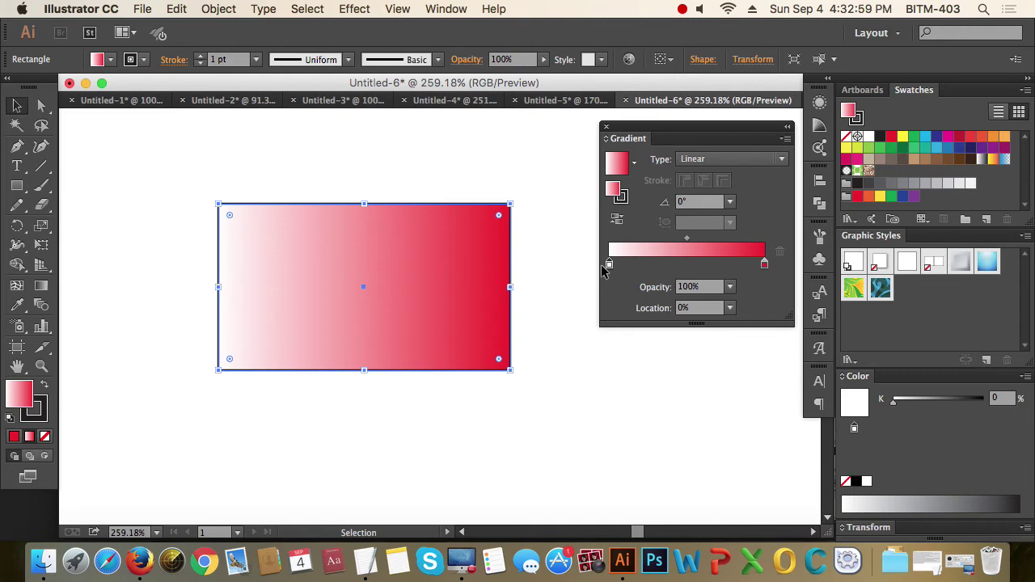
left_click(1024, 377)
left_click(970, 447)
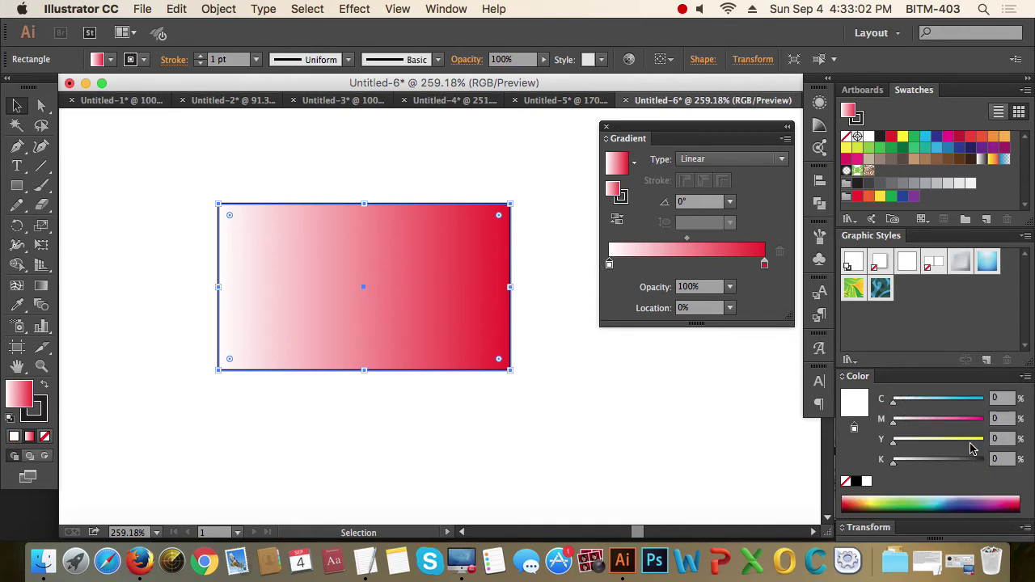
left_click_drag(971, 446, 1013, 442)
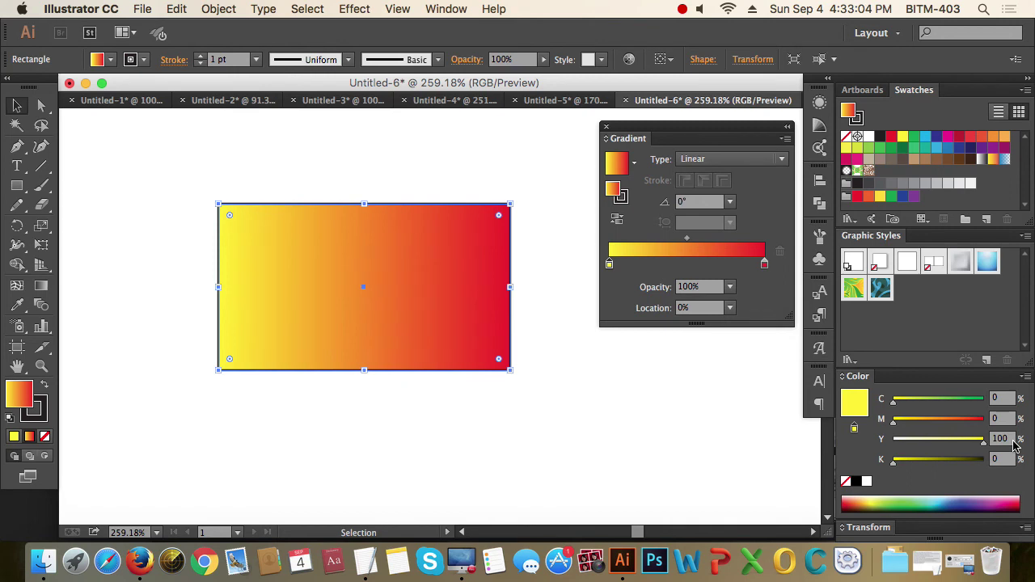
Step: Apply the CMYK Blue swatch to the gradient's start stop and adjust it to purple with cyan 30% and magenta 100%
double_click(610, 266)
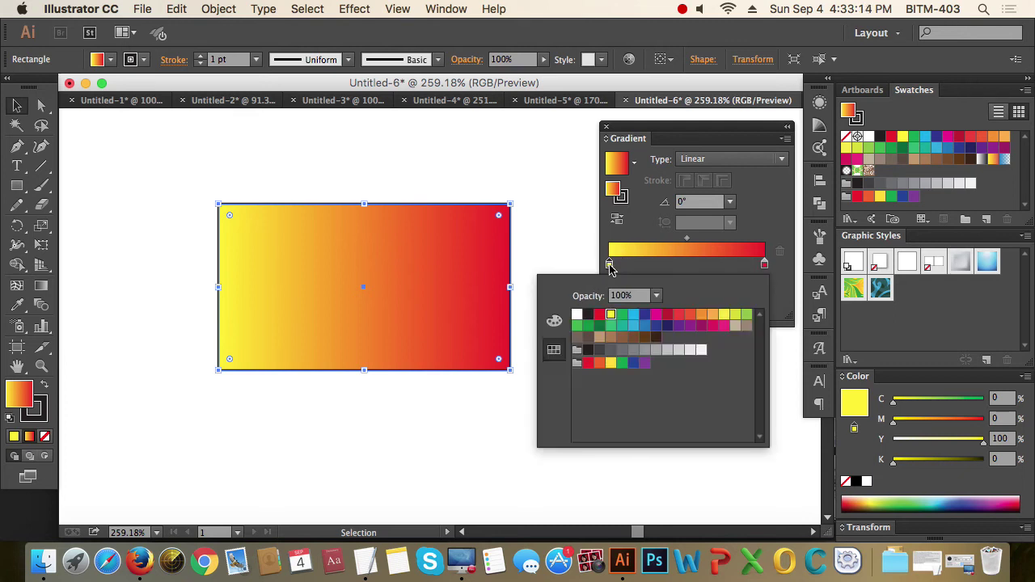
left_click(556, 322)
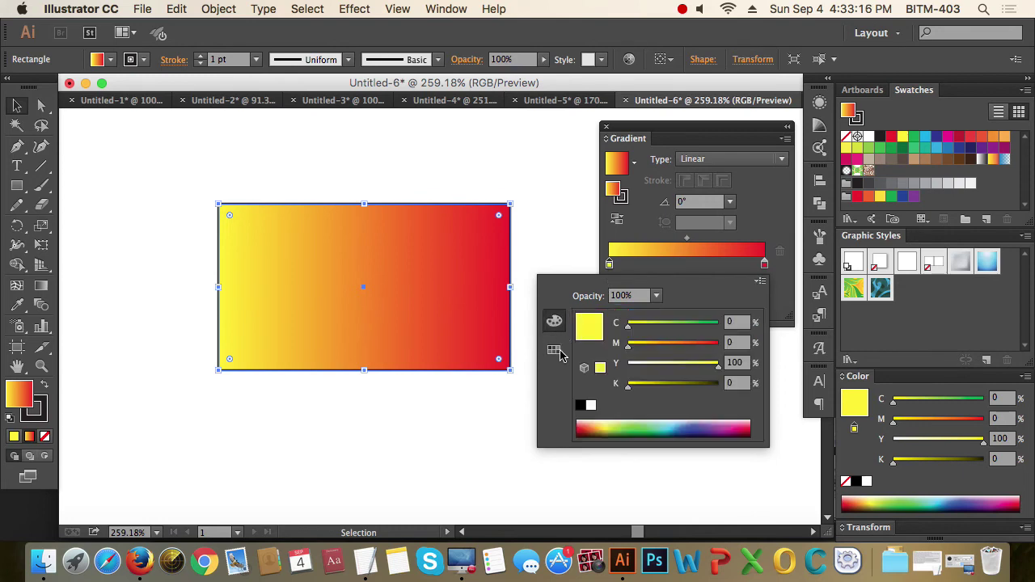
left_click(555, 350)
left_click(558, 321)
left_click(554, 349)
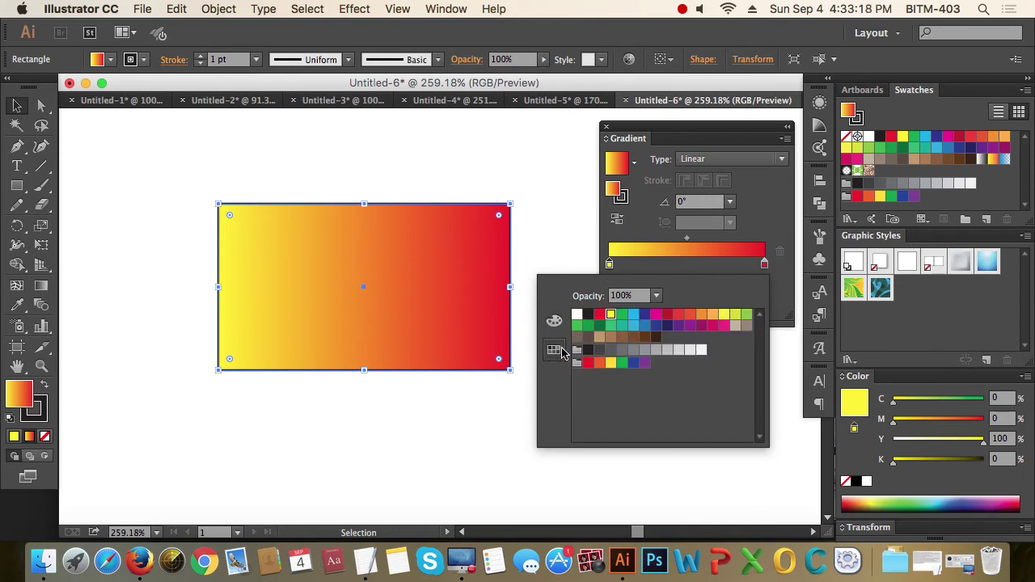
left_click(650, 315)
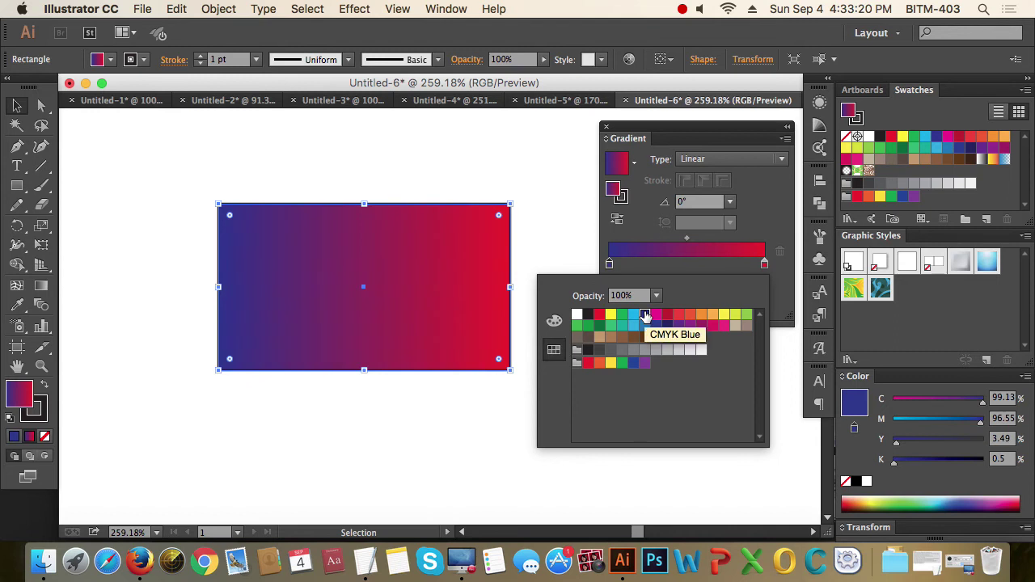
left_click(554, 322)
left_click_drag(704, 348, 655, 328)
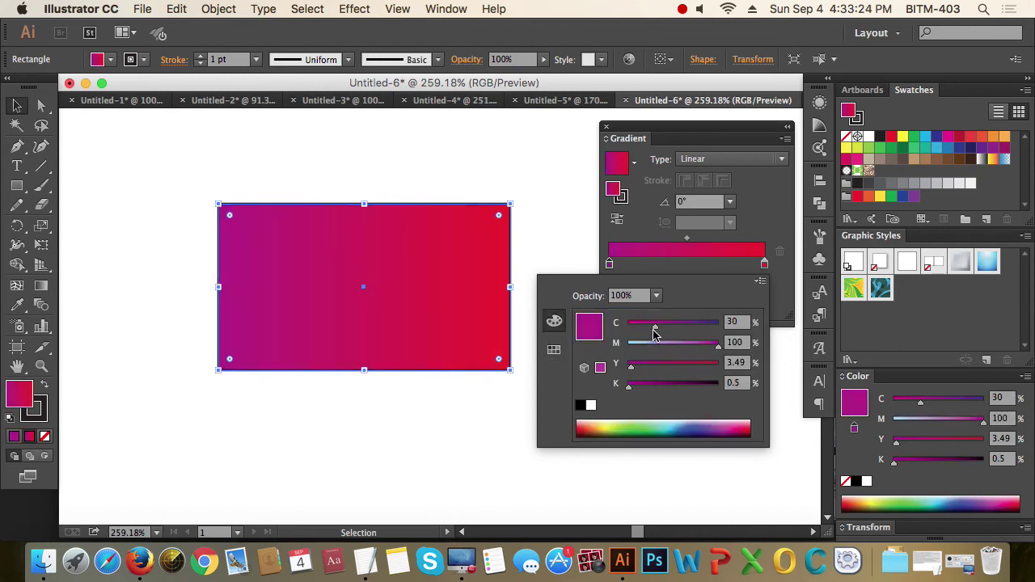
Step: Change the gradient's red end stop to orange by setting its magenta to 60%
double_click(765, 264)
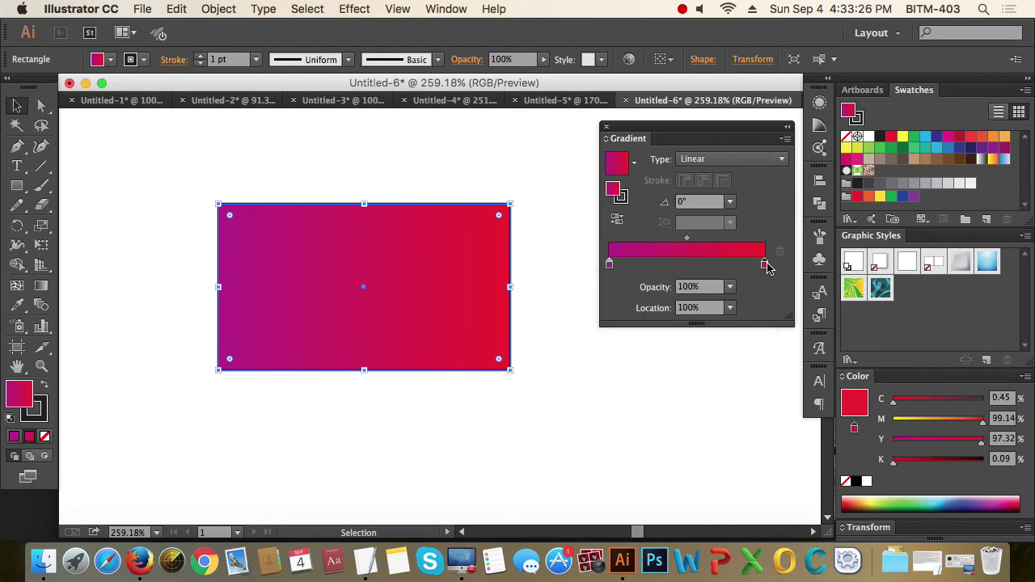
mouse_move(684, 343)
left_mouse_down()
mouse_move(669, 349)
mouse_move(681, 340)
left_mouse_up()
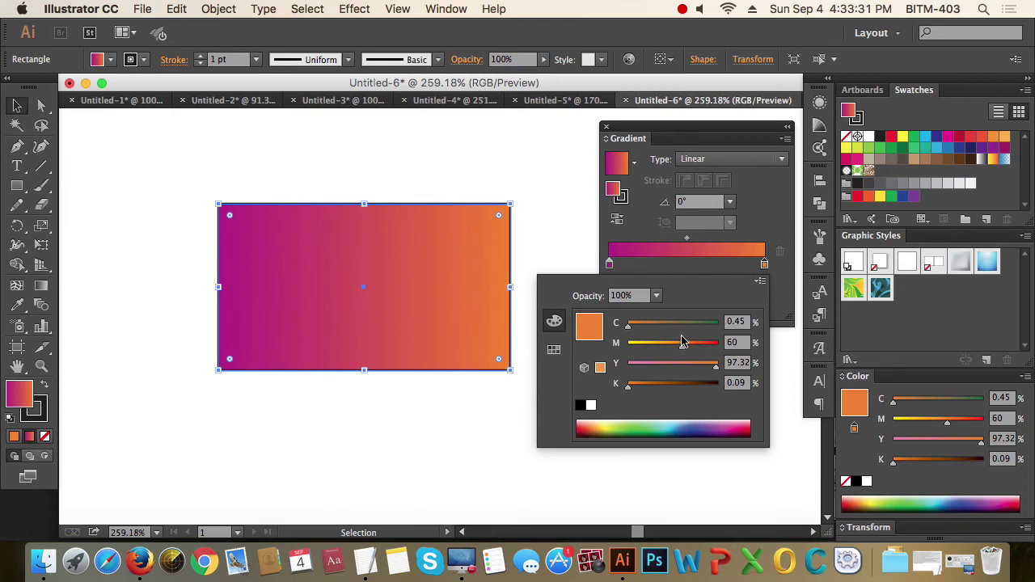
left_click(761, 216)
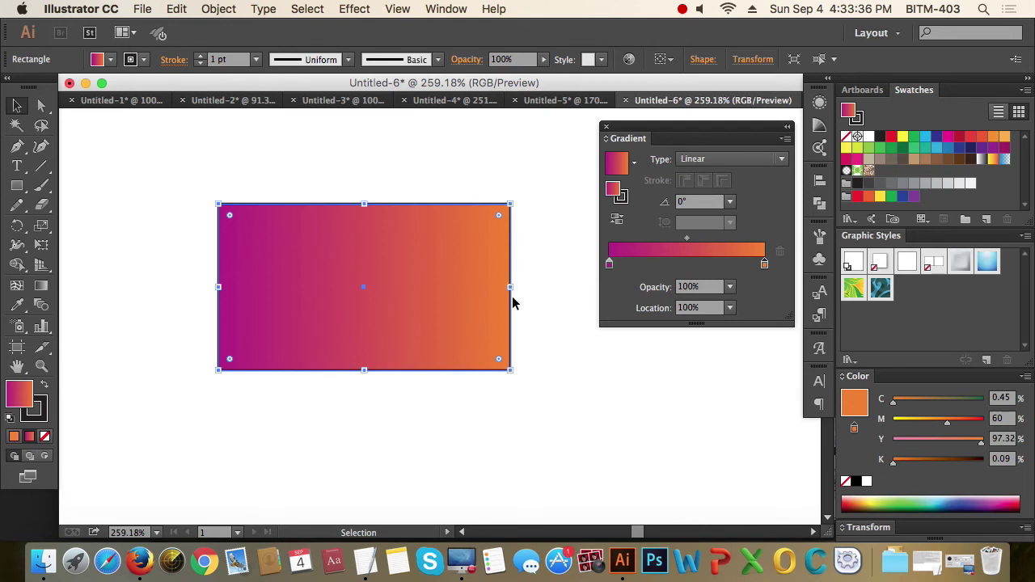
Step: Add a stop halfway along the gradient and recolor it cyan with cyan 100%, magenta 0% and yellow 0%
left_click(686, 265)
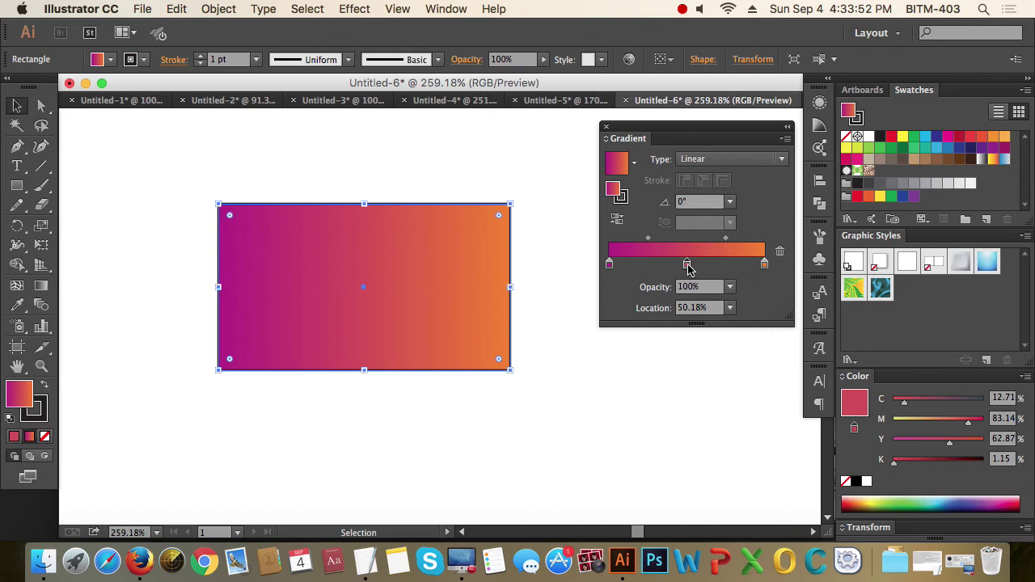
left_click(686, 265)
left_click_drag(949, 443, 892, 404)
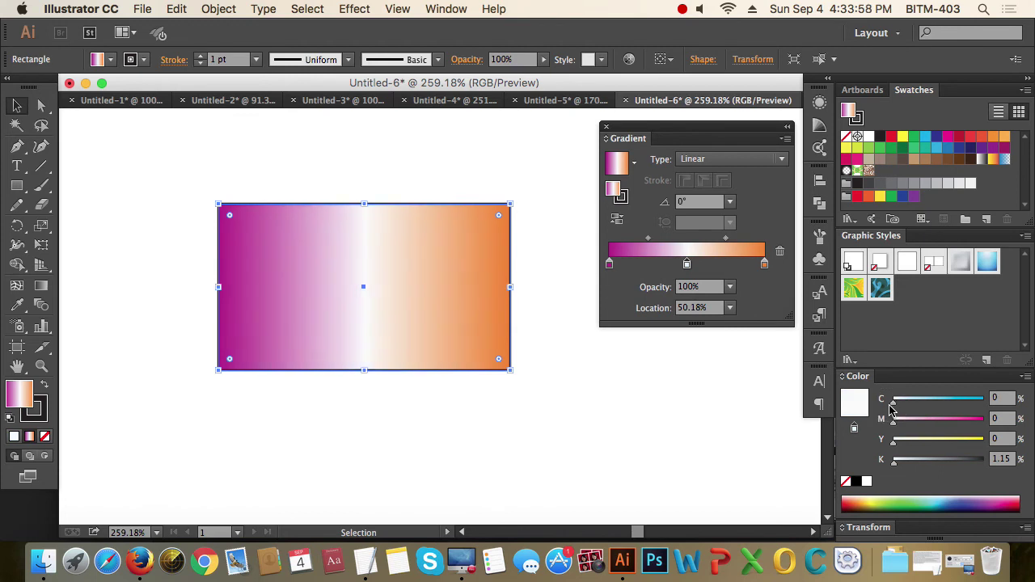
double_click(687, 264)
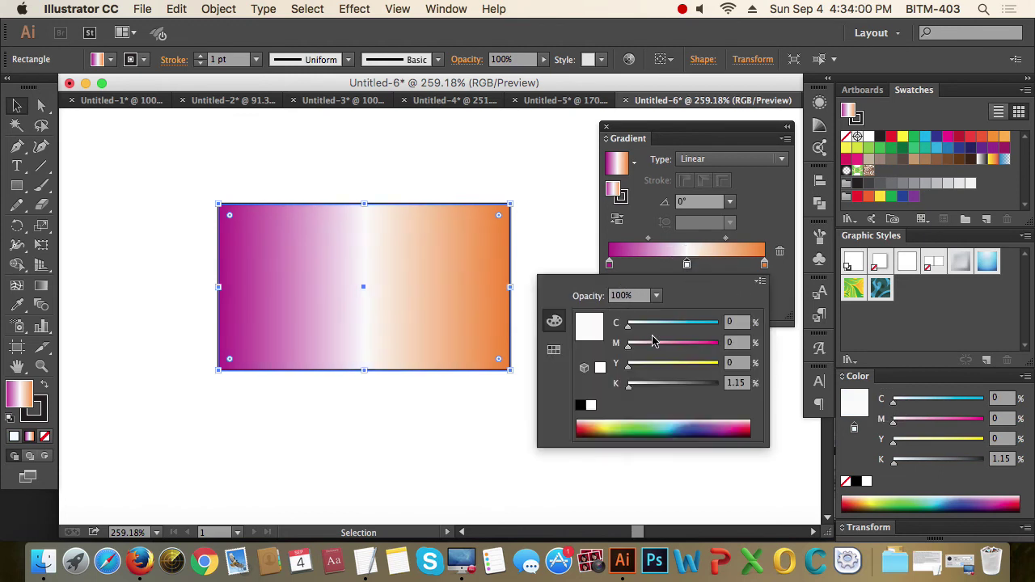
left_click_drag(671, 324, 735, 340)
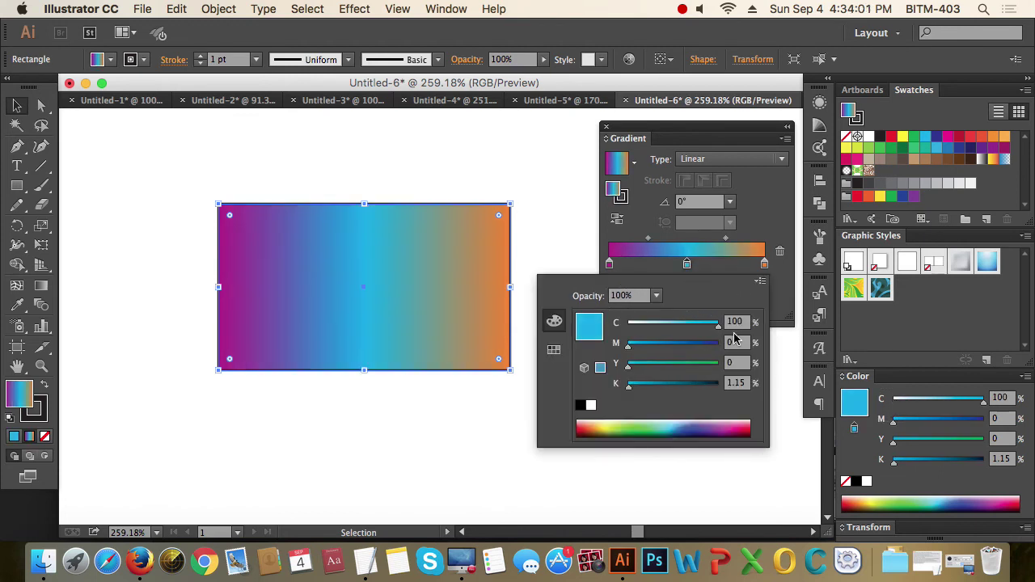
left_click(786, 296)
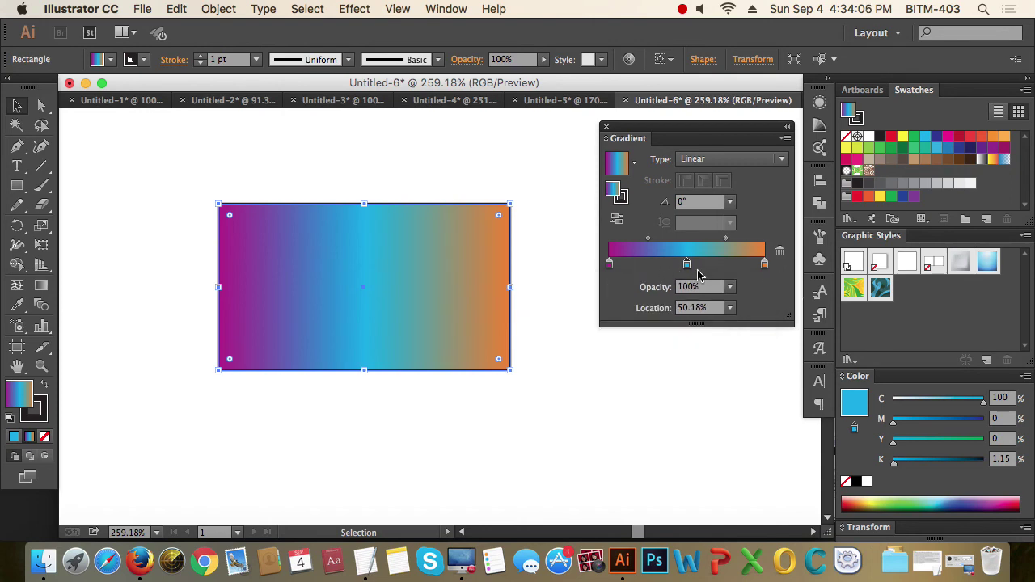
Step: Try the gradient's cyan stop at locations of 50%, 70% and 90%
left_click(691, 307)
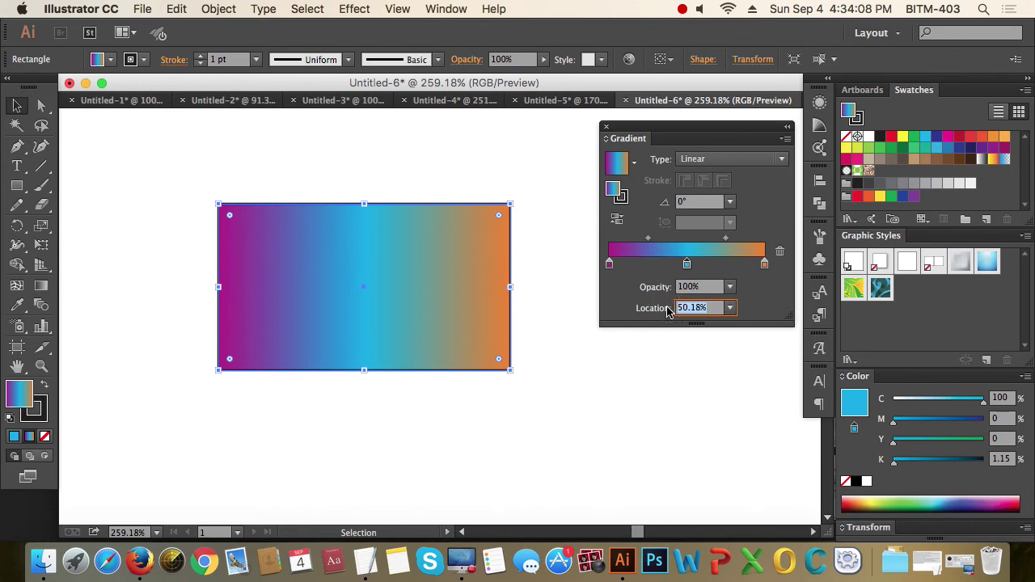
type("50")
key("Return")
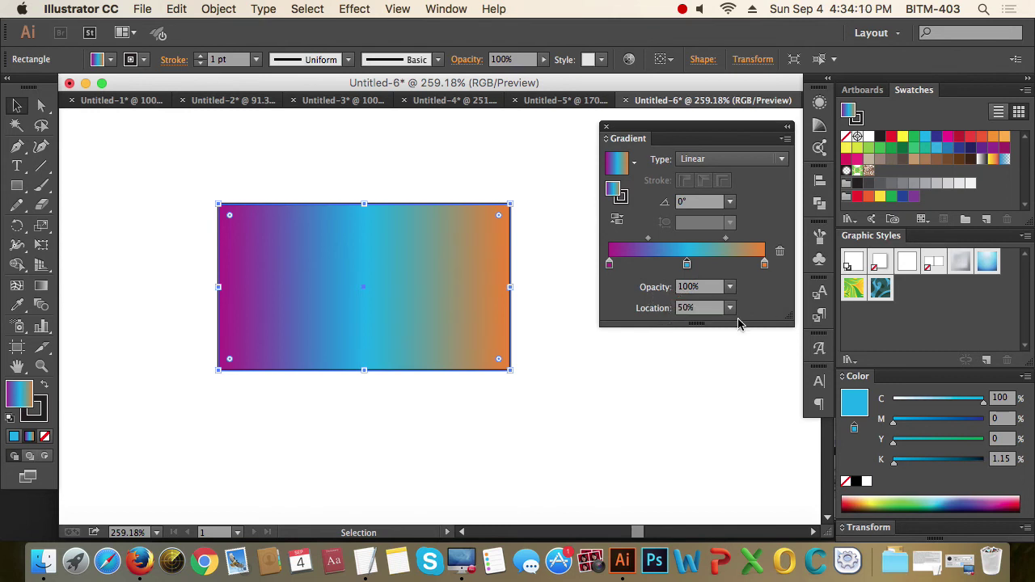
left_click(697, 307)
type("70")
key("Return")
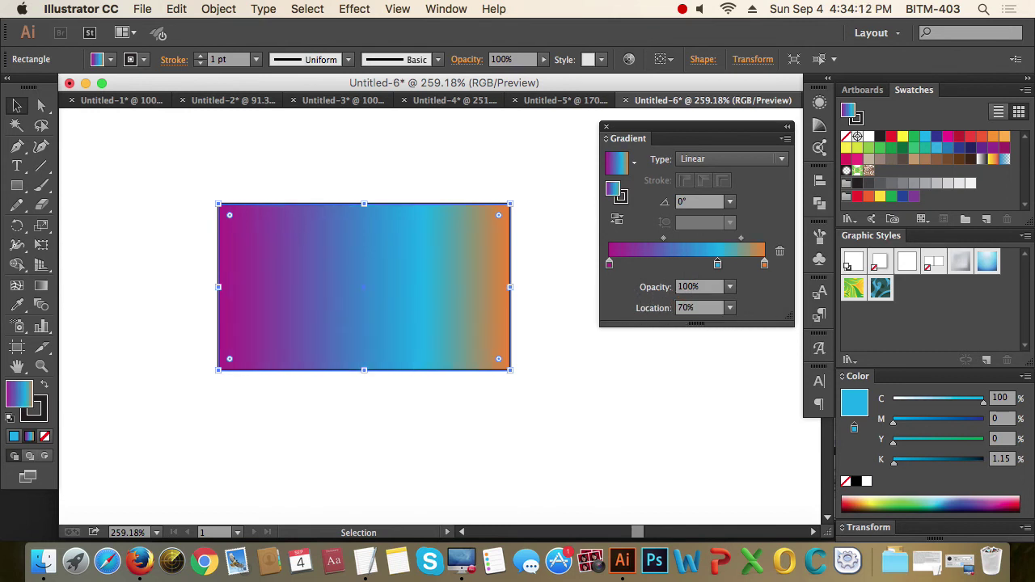
left_click(692, 308)
type("90")
key("Return")
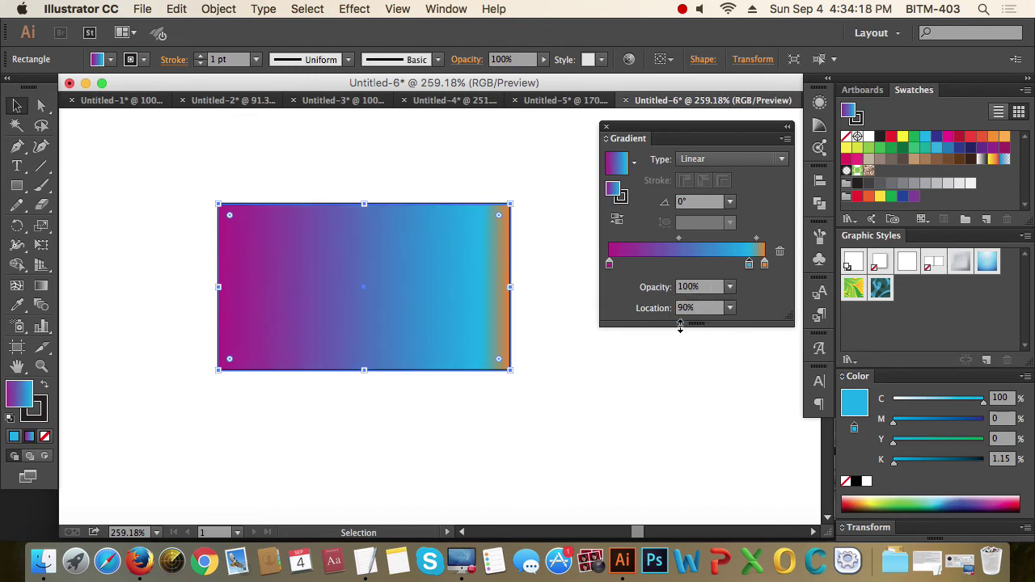
Step: Move the cyan stop back to just past the gradient's middle and shift the purple-to-cyan midpoint to 87%
left_click_drag(749, 264, 695, 264)
left_click_drag(652, 238, 625, 240)
left_click(744, 236)
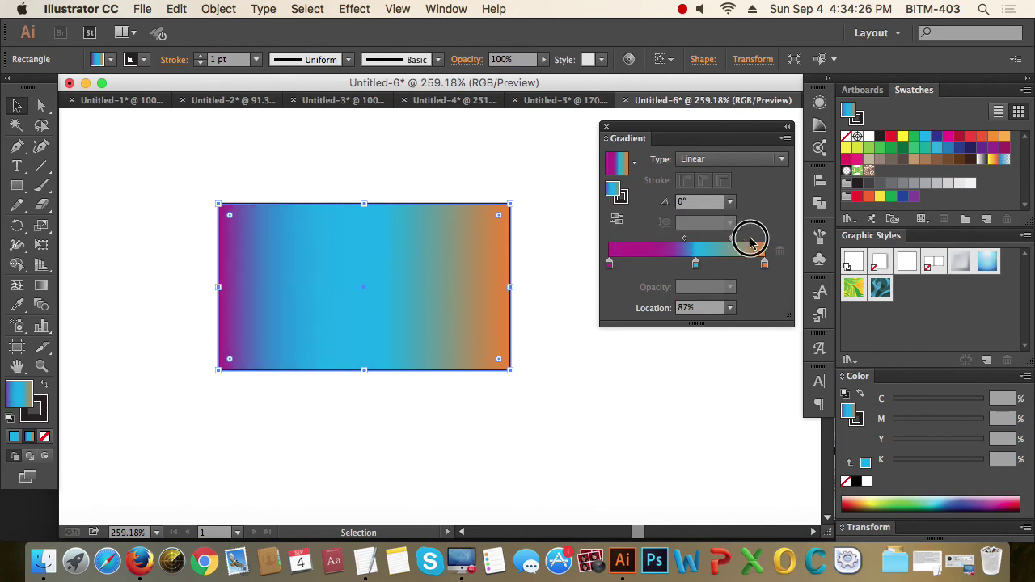
Step: Add eleven extra color stops along the gradient between the purple start and orange end stops
left_click(764, 264)
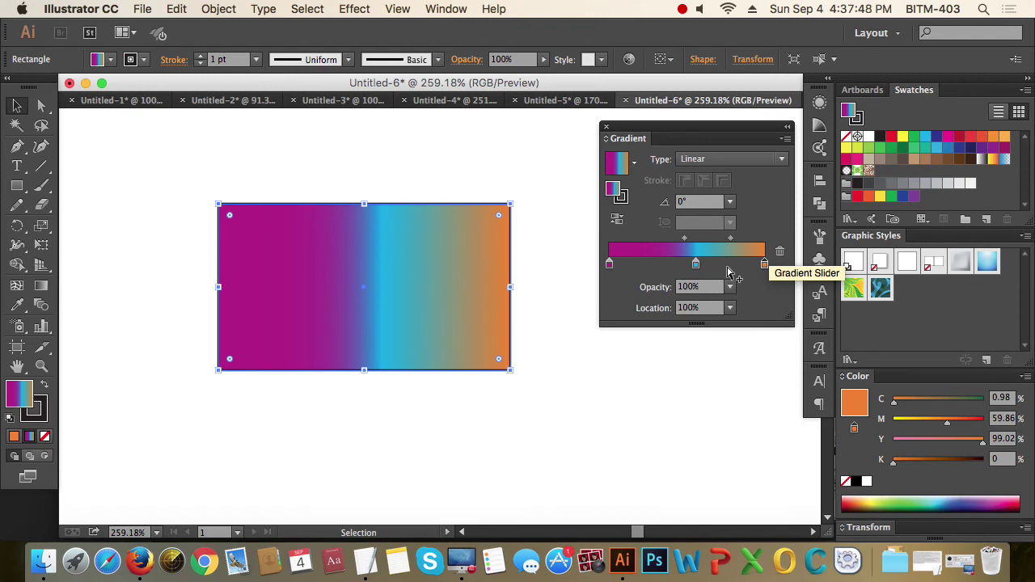
left_click(715, 264)
left_click(702, 266)
left_click(670, 265)
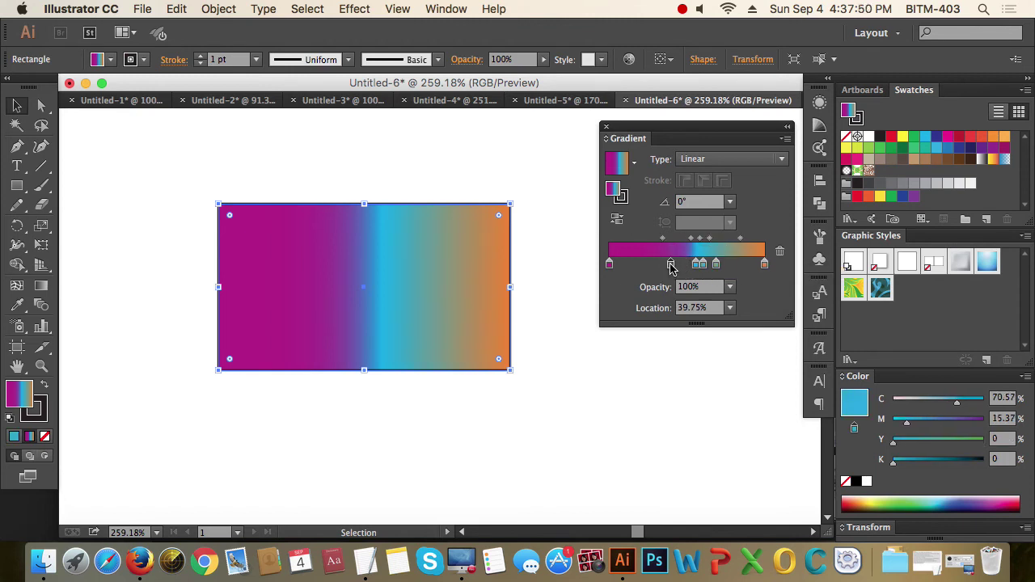
left_click(649, 265)
left_click(634, 265)
left_click(623, 266)
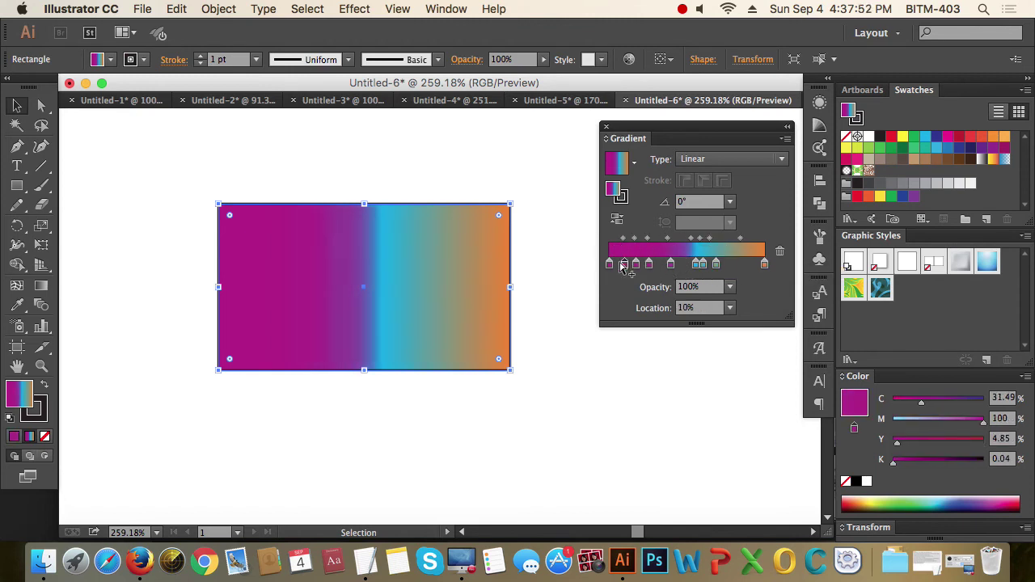
left_click(733, 265)
left_click(749, 266)
left_click(682, 266)
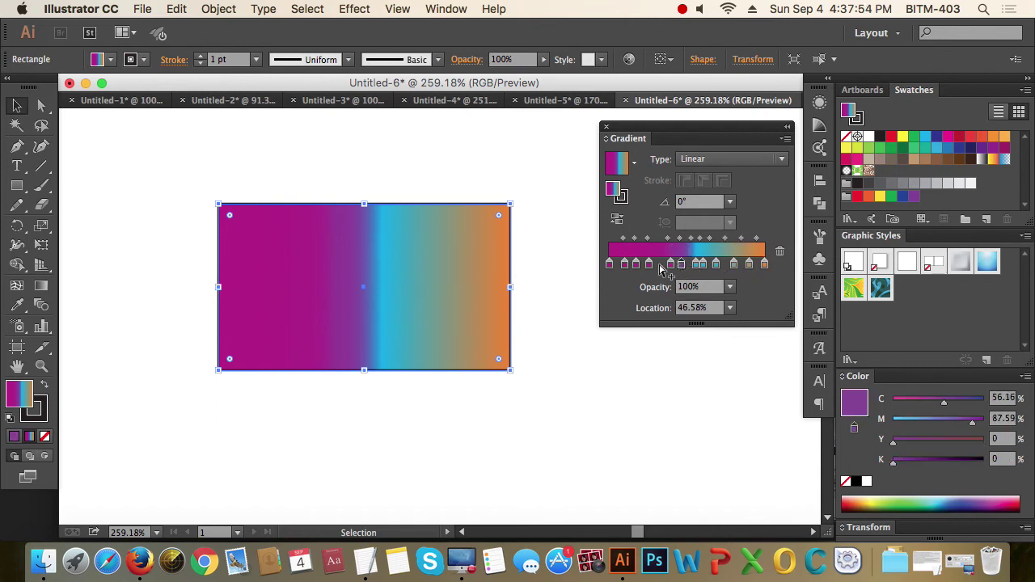
left_click(666, 265)
left_click(656, 265)
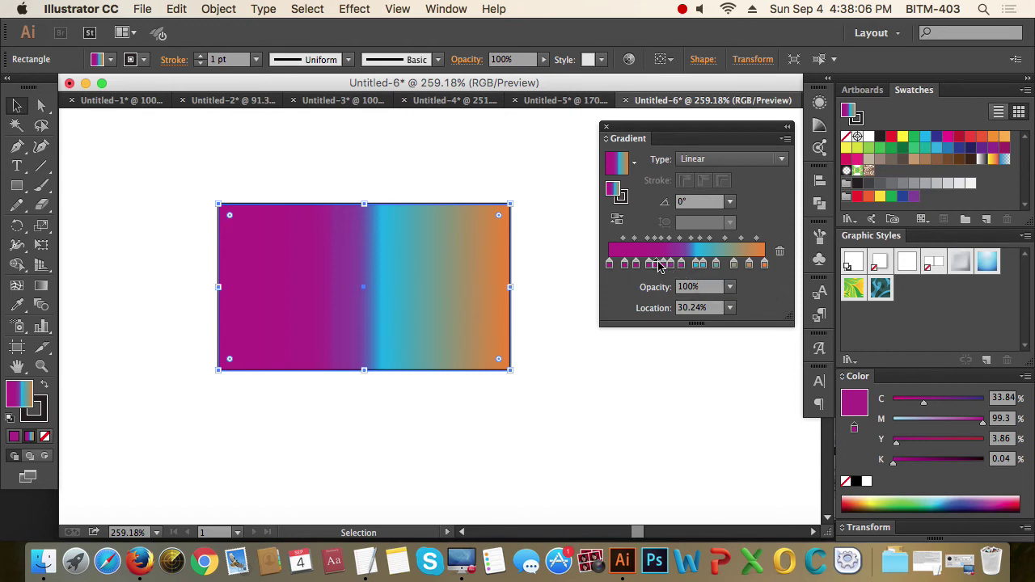
Step: Remove all intermediate stops from the gradient, keeping only the purple start and orange end stops
left_click(781, 254)
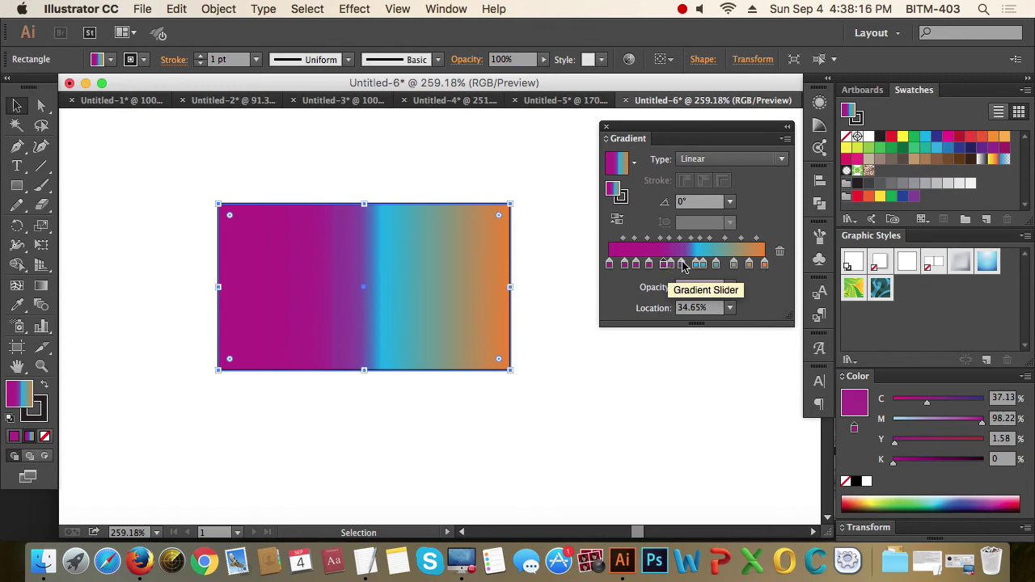
left_click(780, 253)
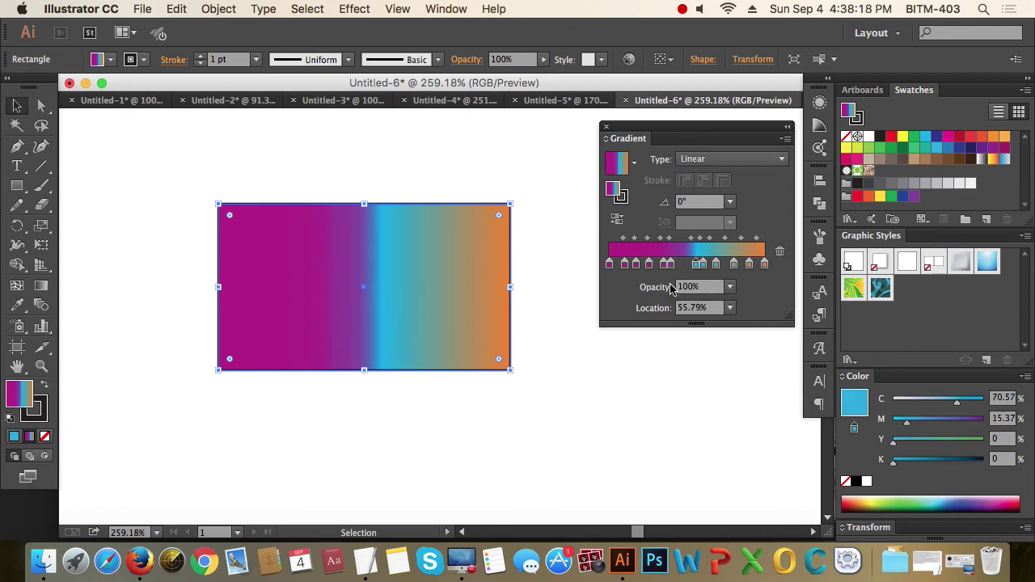
left_click_drag(699, 264, 734, 301)
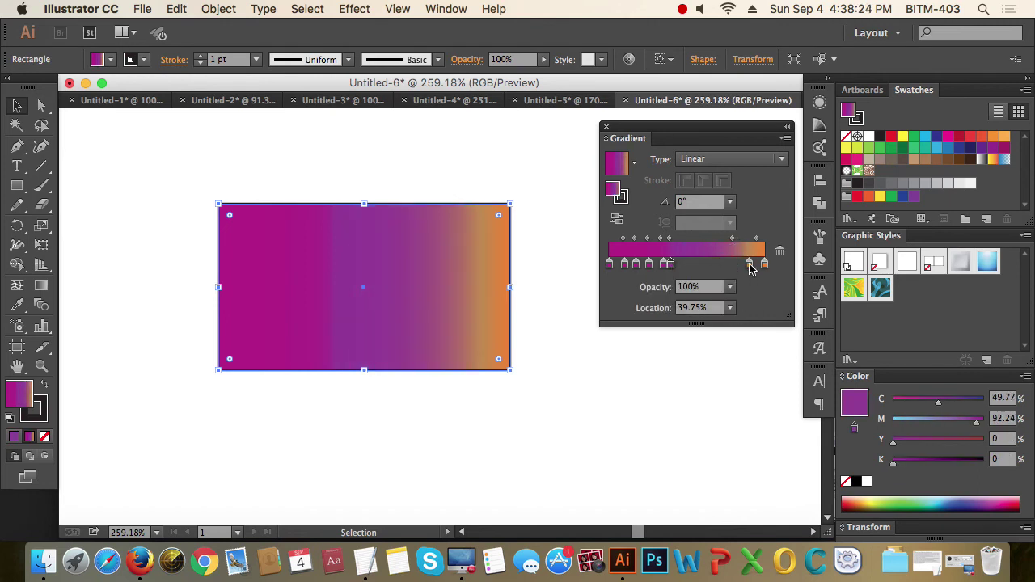
left_click_drag(749, 264, 662, 301)
left_click(649, 265)
left_click_drag(649, 264, 652, 301)
left_click_drag(636, 265, 639, 303)
left_click_drag(625, 265, 647, 351)
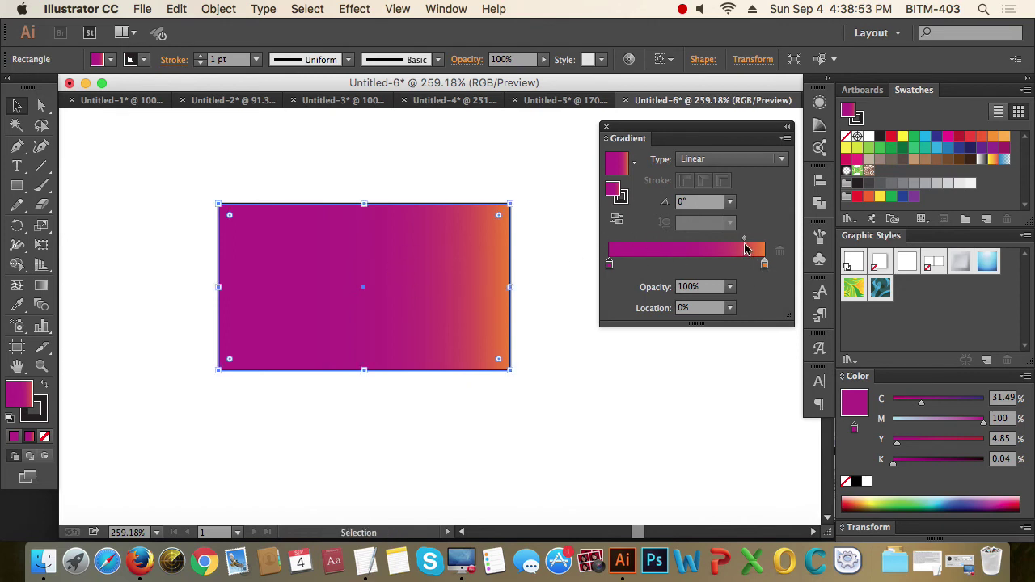
Step: Move the gradient's midpoint to about 40% and set the gradient angle to 45°
left_click_drag(744, 239, 671, 238)
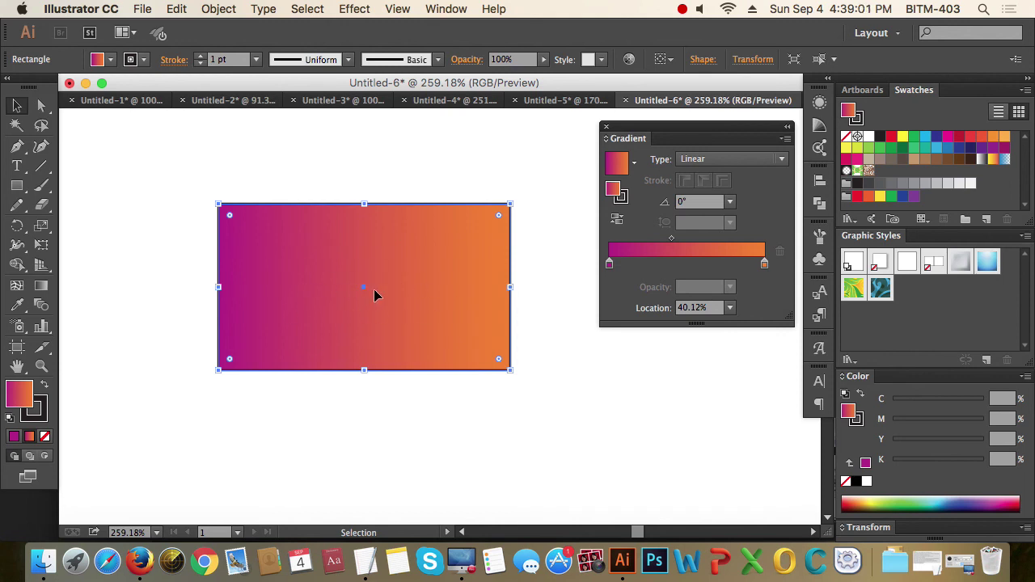
left_click(669, 201)
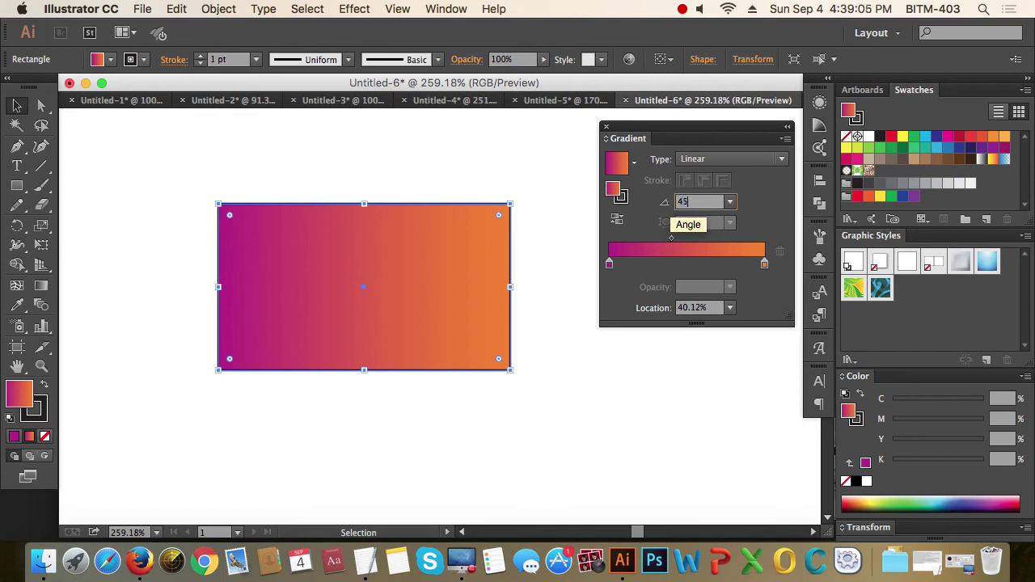
type("45")
key("Return")
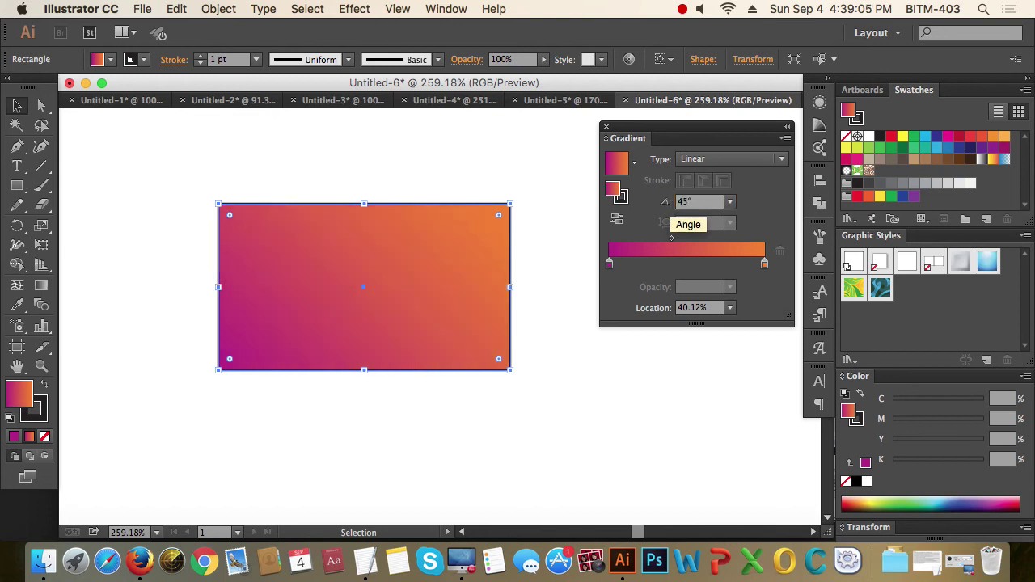
Step: Recolor the gradient's end stop yellow and its start stop red using color swatches
double_click(765, 264)
left_click(730, 315)
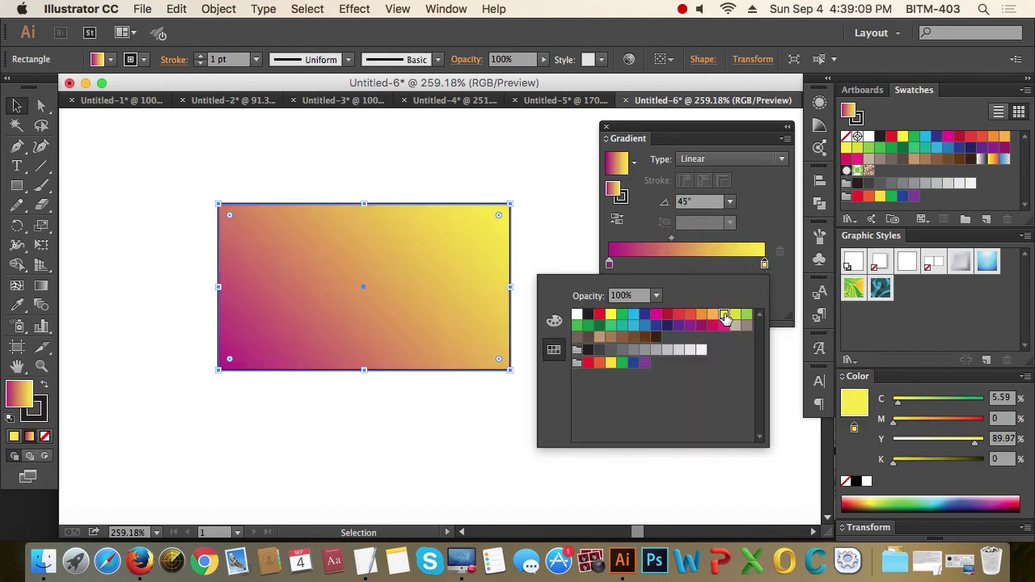
double_click(609, 265)
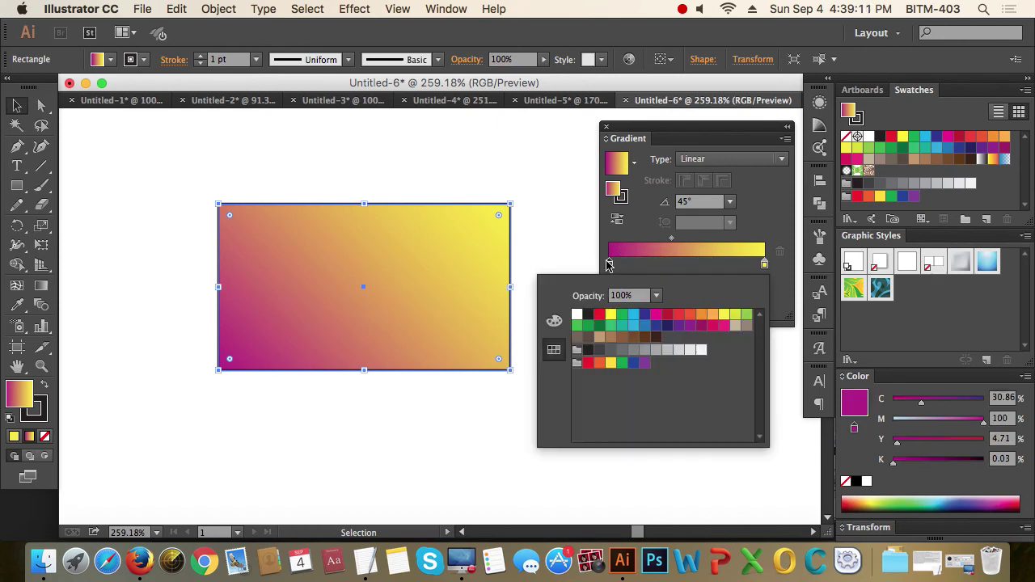
left_click(599, 315)
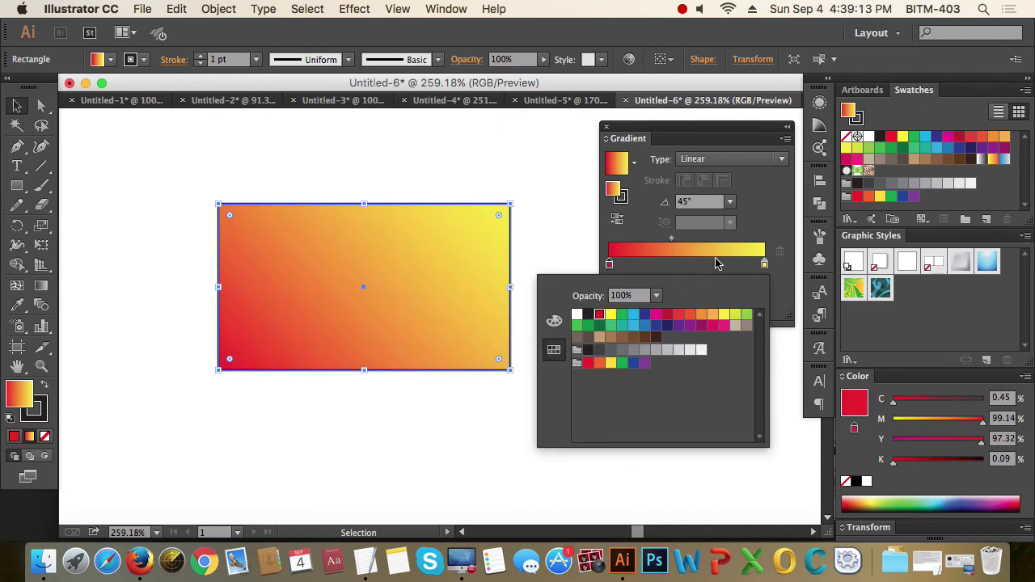
Step: Try the red-to-yellow gradient at angles of 90° and 105°
left_click(702, 203)
type("90")
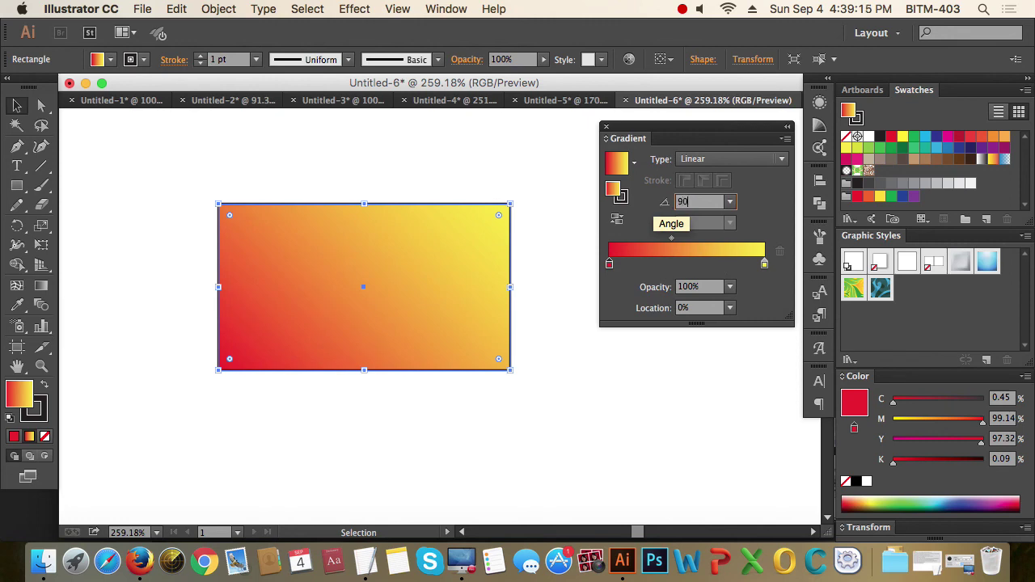
key("Return")
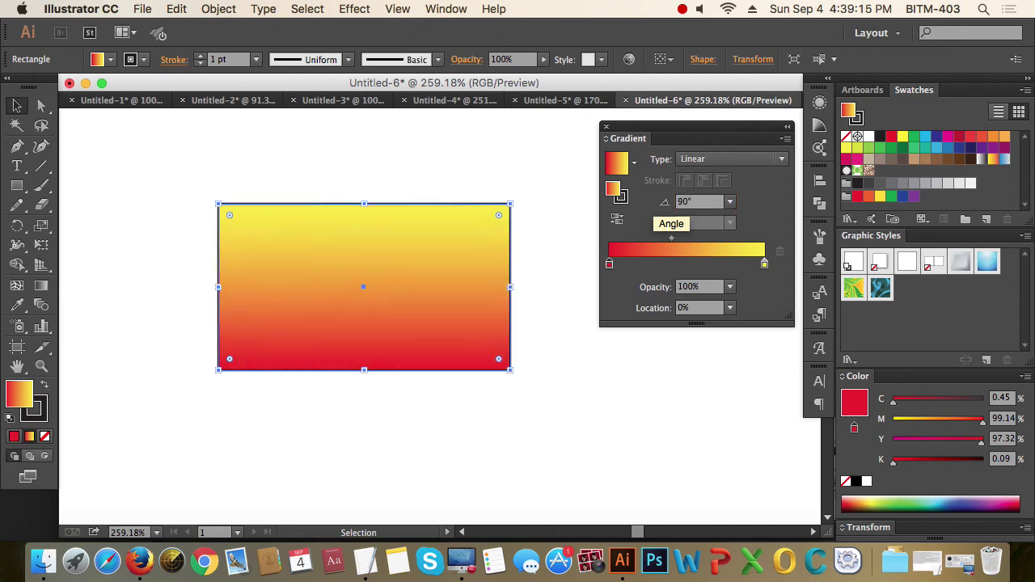
left_click(712, 203)
type("105")
key("Return")
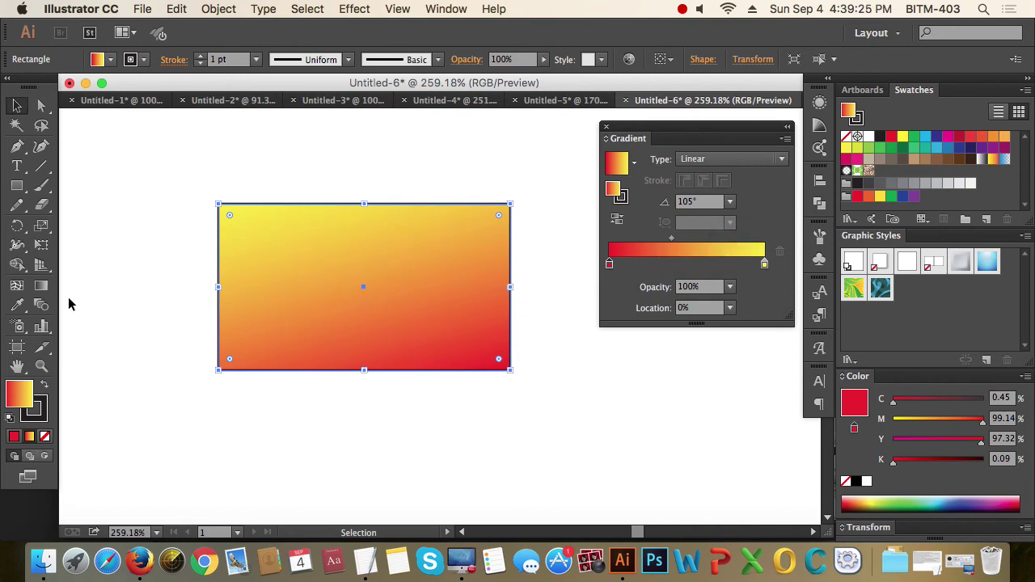
Step: Redraw the rectangle's gradient with the Gradient tool in several directions and lengths, ending on a diagonal toward the lower left at about -141°
left_click(43, 287)
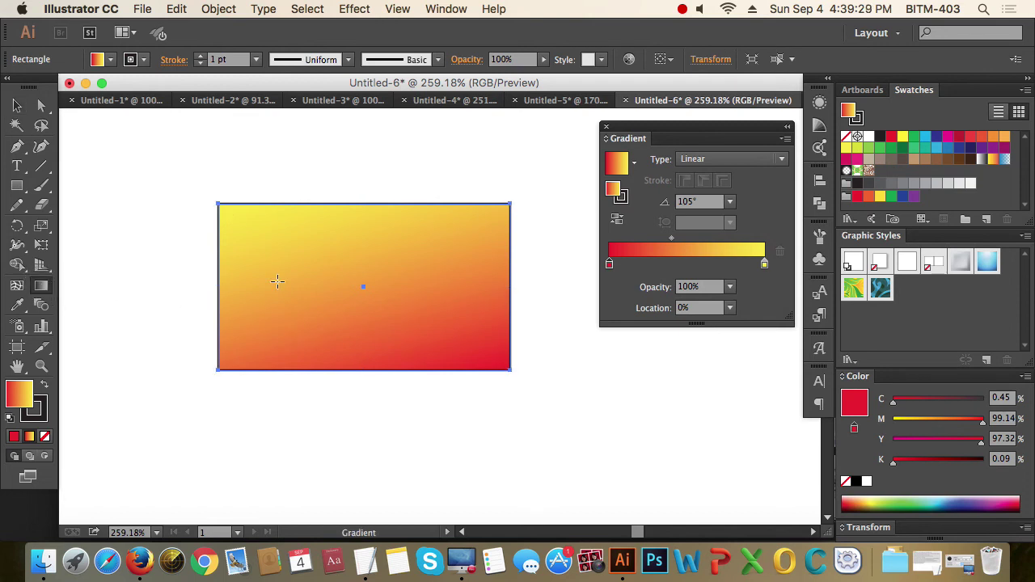
left_click_drag(279, 239, 487, 395)
left_click_drag(494, 237, 255, 433)
left_click_drag(383, 169, 278, 432)
left_click_drag(222, 277, 469, 397)
left_click_drag(407, 307, 372, 347)
left_click_drag(400, 252, 239, 388)
left_click_drag(439, 237, 296, 387)
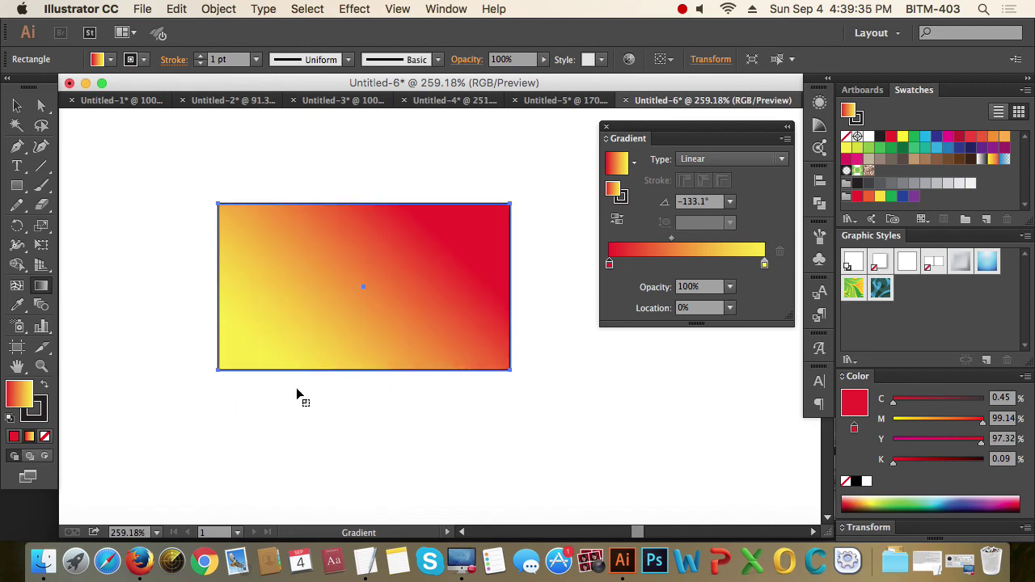
left_click_drag(361, 265, 322, 302)
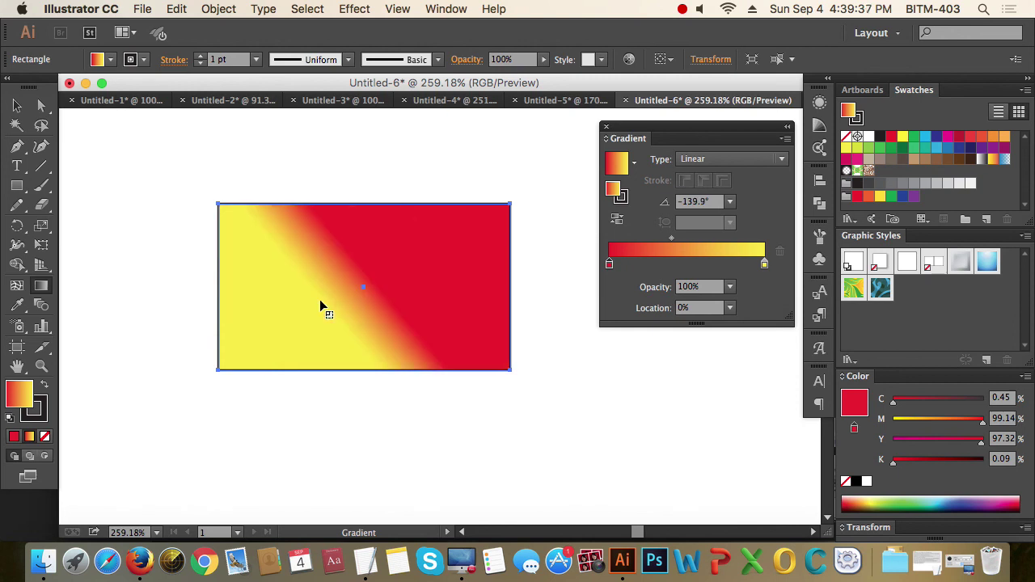
left_click_drag(478, 154, 230, 480)
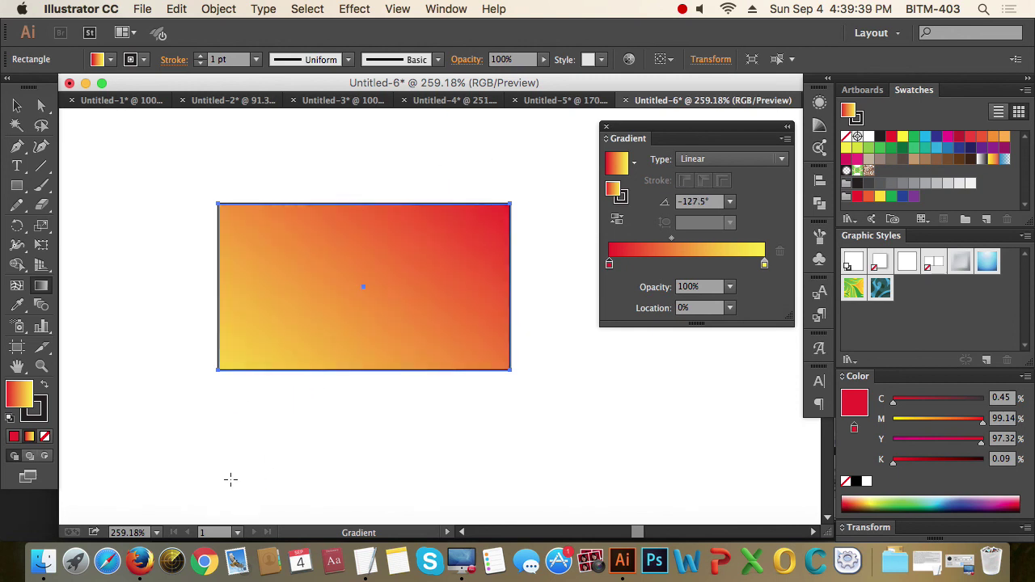
left_click_drag(247, 259, 407, 374)
left_click_drag(370, 273, 354, 335)
left_click_drag(335, 277, 331, 301)
left_click_drag(288, 332, 361, 359)
left_click_drag(411, 287, 296, 373)
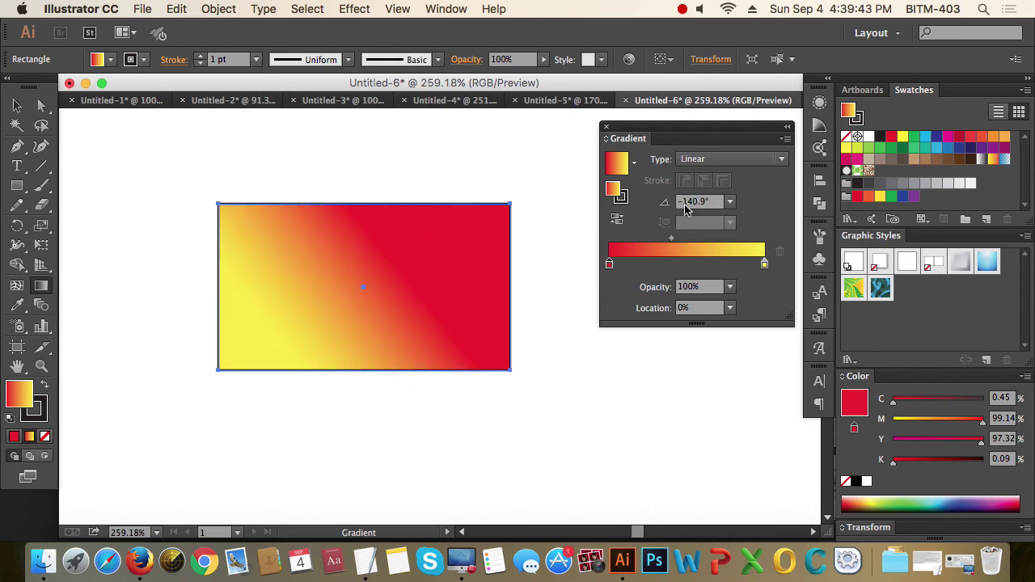
Step: Set the gradient angle to 0° so the colors run horizontally across the rectangle
left_click(713, 202)
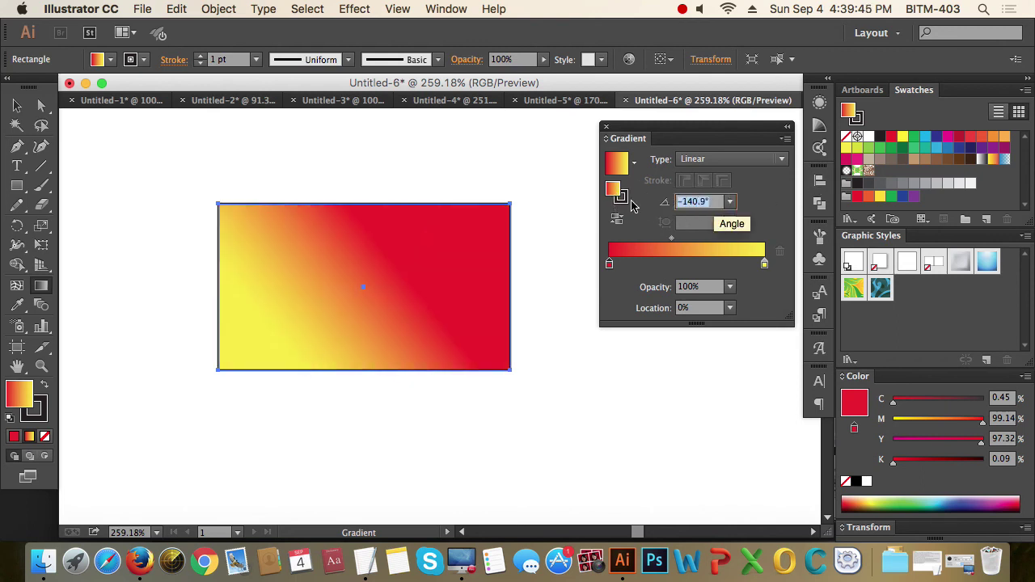
type("0")
key("Return")
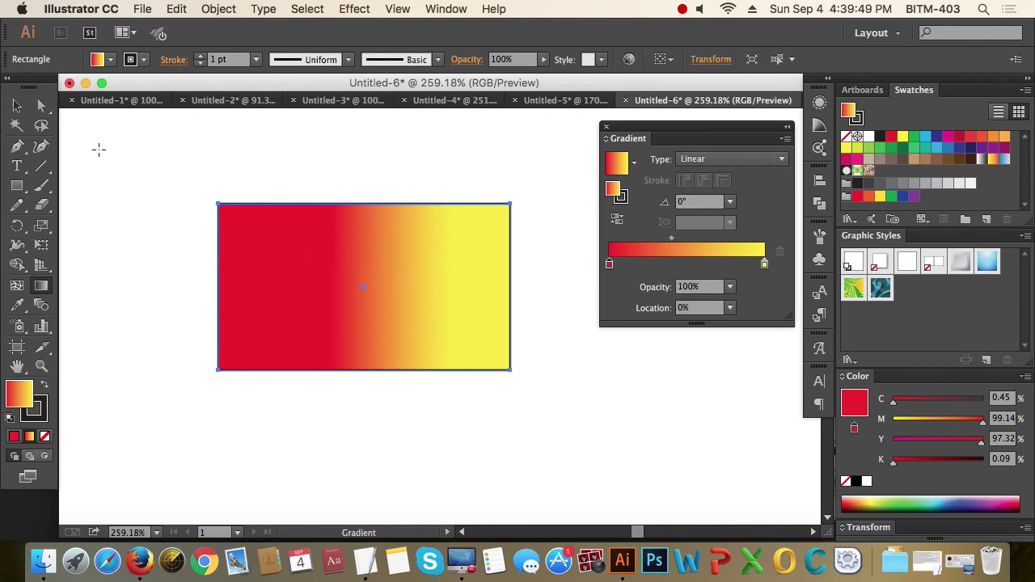
Step: Reverse the rectangle's linear gradient back and forth, ending with yellow at the start and red at the end
left_click(16, 106)
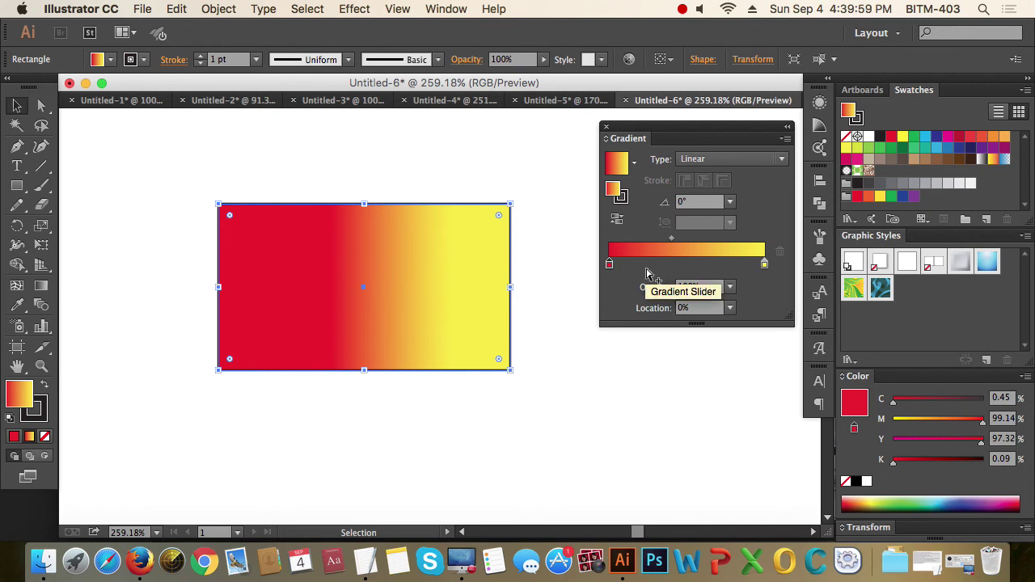
left_click(616, 220)
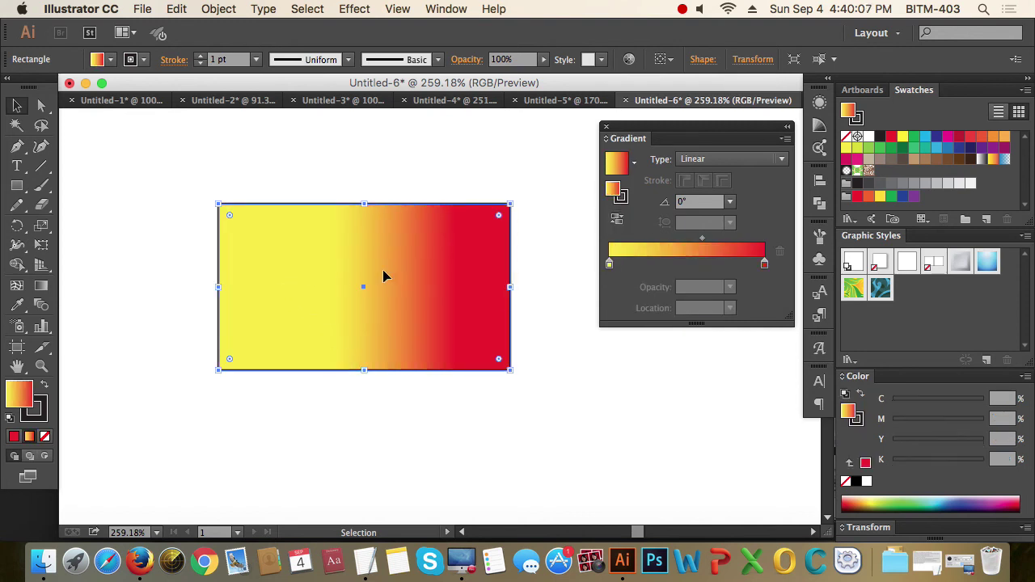
left_click(617, 223)
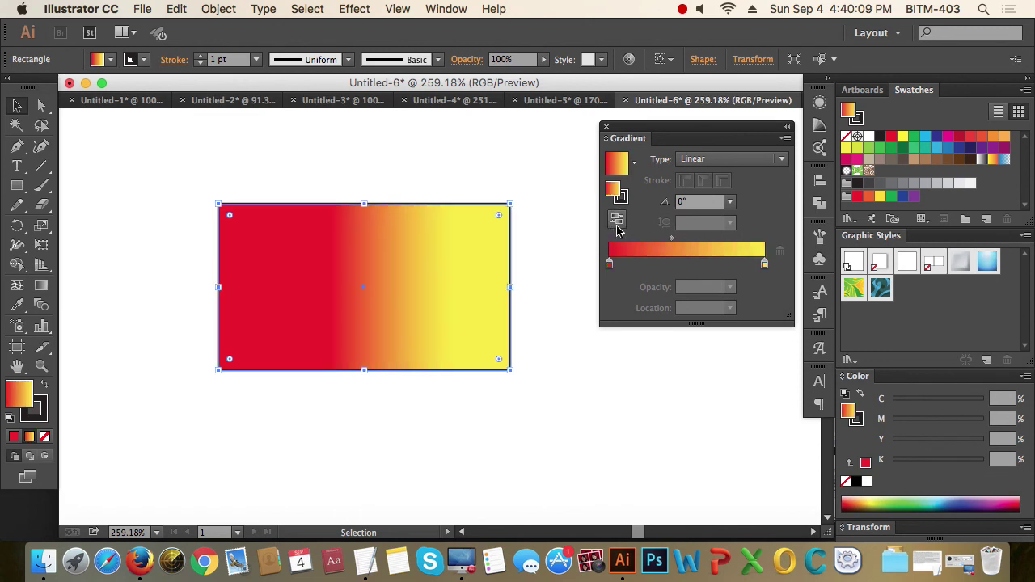
left_click(617, 224)
left_click(617, 224)
left_click(617, 224)
left_click(617, 224)
left_click(617, 225)
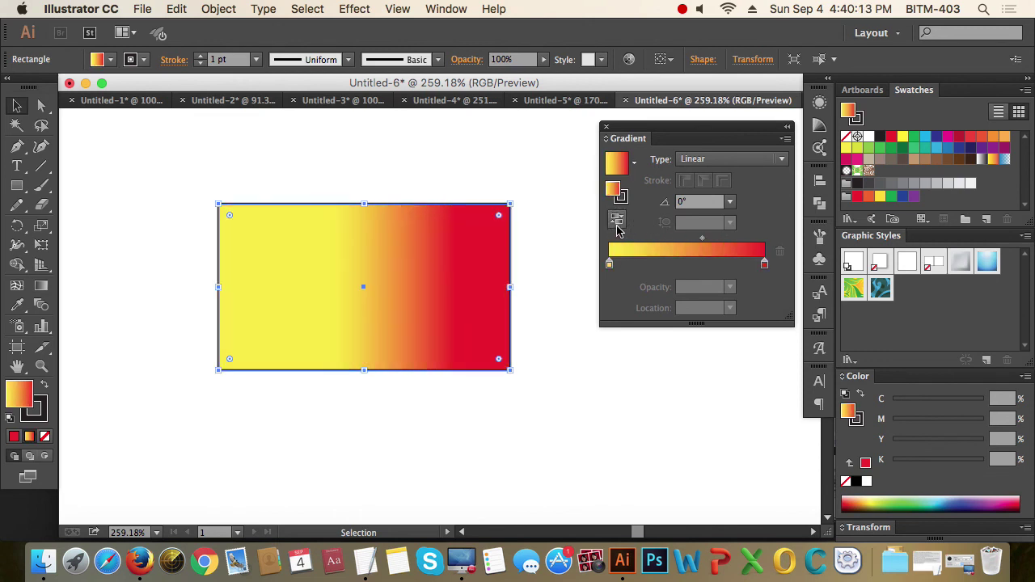
Step: Change the rectangle's gradient type to Radial and reverse its red and yellow color order several times
left_click(751, 161)
left_click(719, 196)
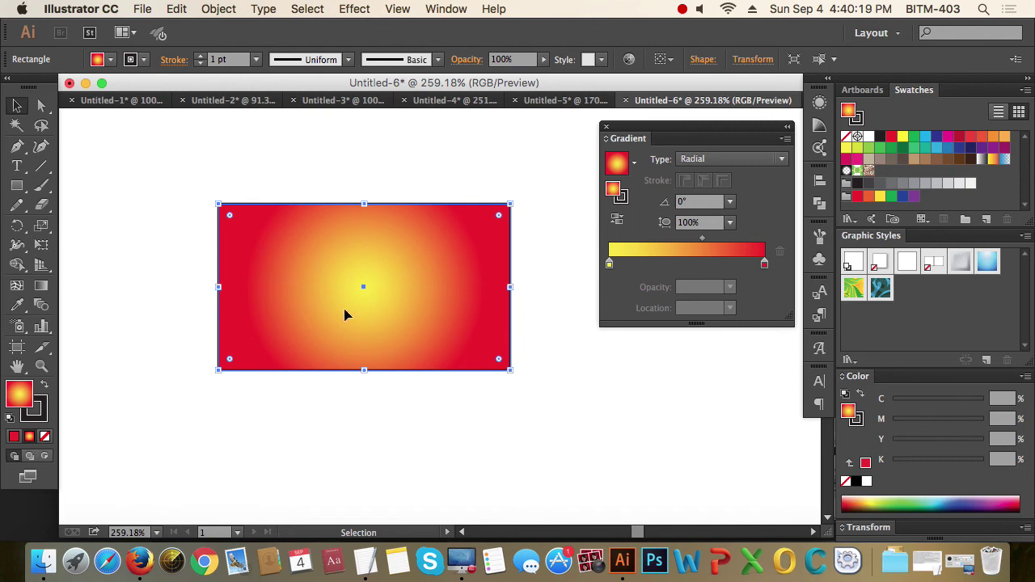
left_click(617, 219)
left_click(618, 220)
left_click(619, 220)
left_click(619, 220)
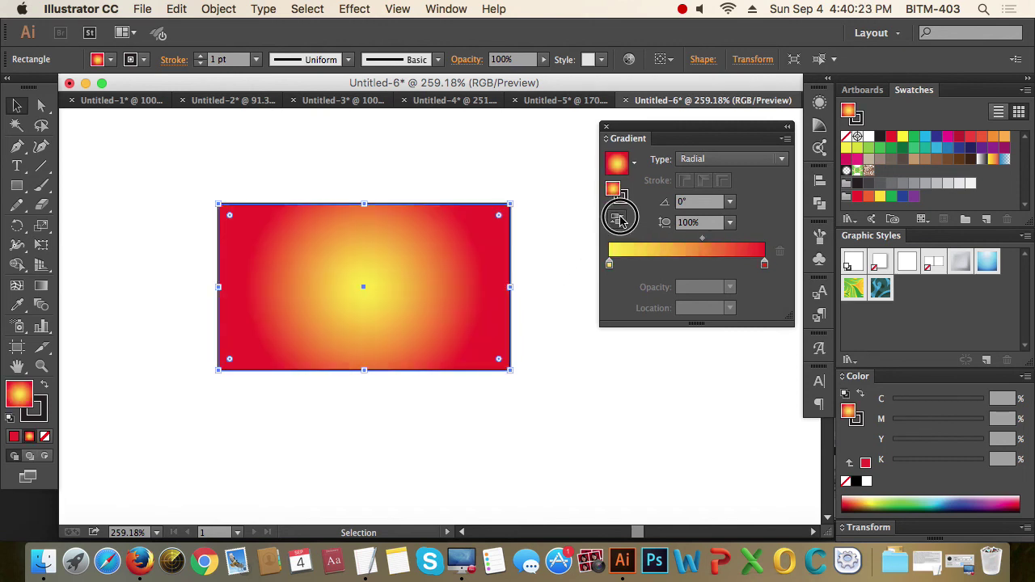
left_click(619, 220)
left_click(618, 220)
left_click(619, 220)
left_click(618, 220)
left_click(619, 220)
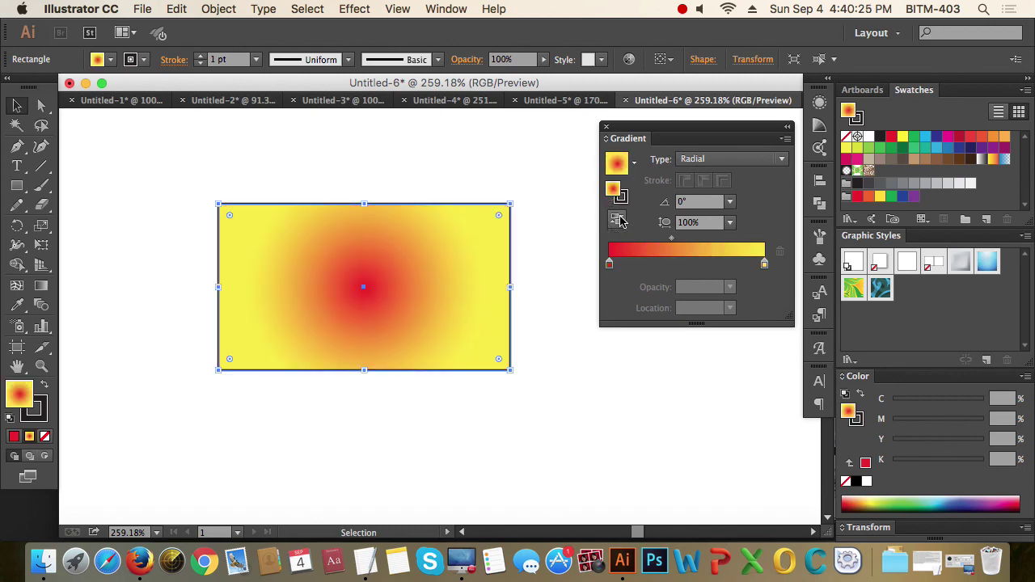
left_click(619, 220)
left_click(619, 220)
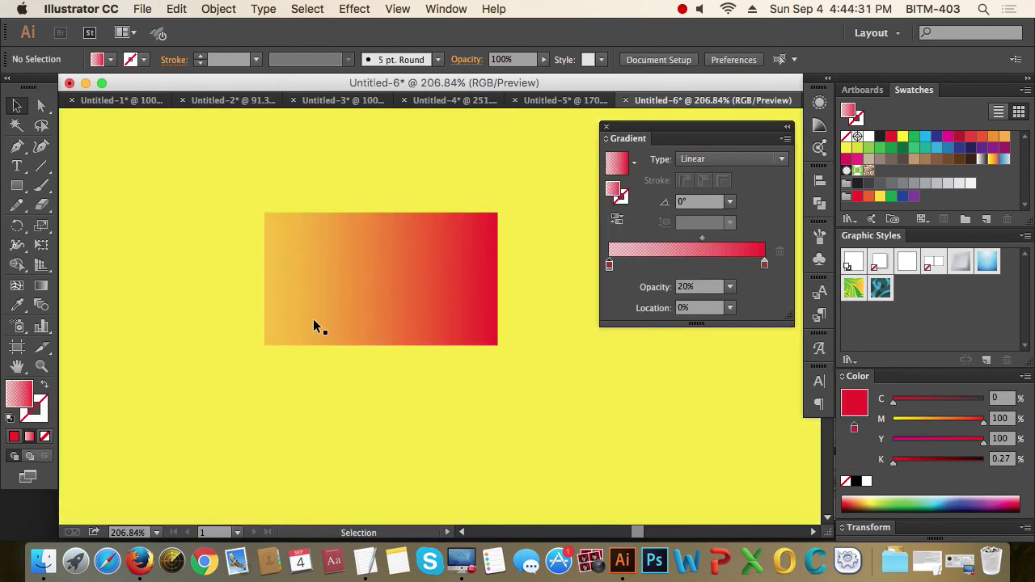
Step: Set the opacity of the gradient's start stop to 100% on the red rectangle over the yellow background
left_click(314, 322)
left_click(729, 287)
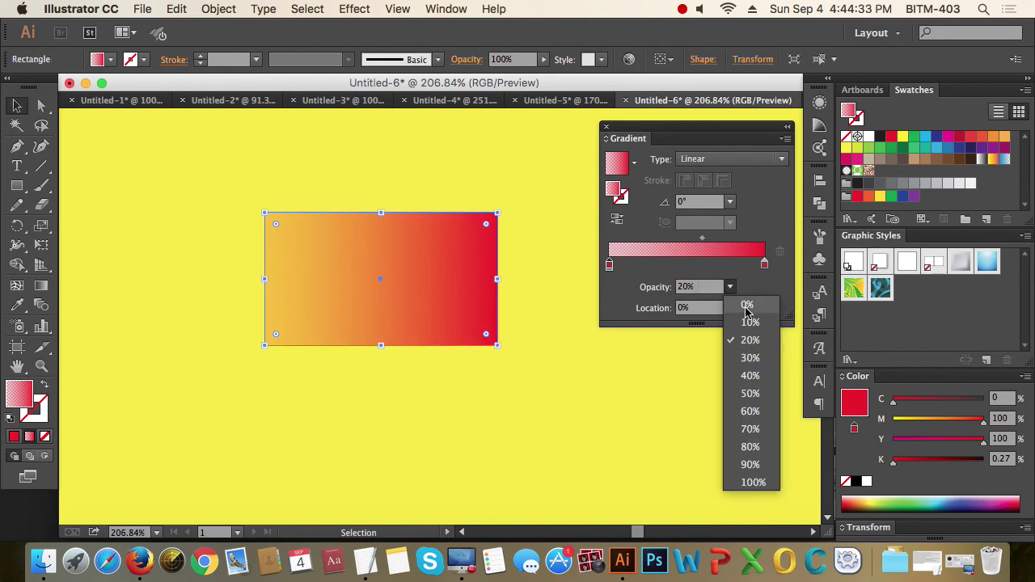
left_click(752, 482)
left_click(608, 416)
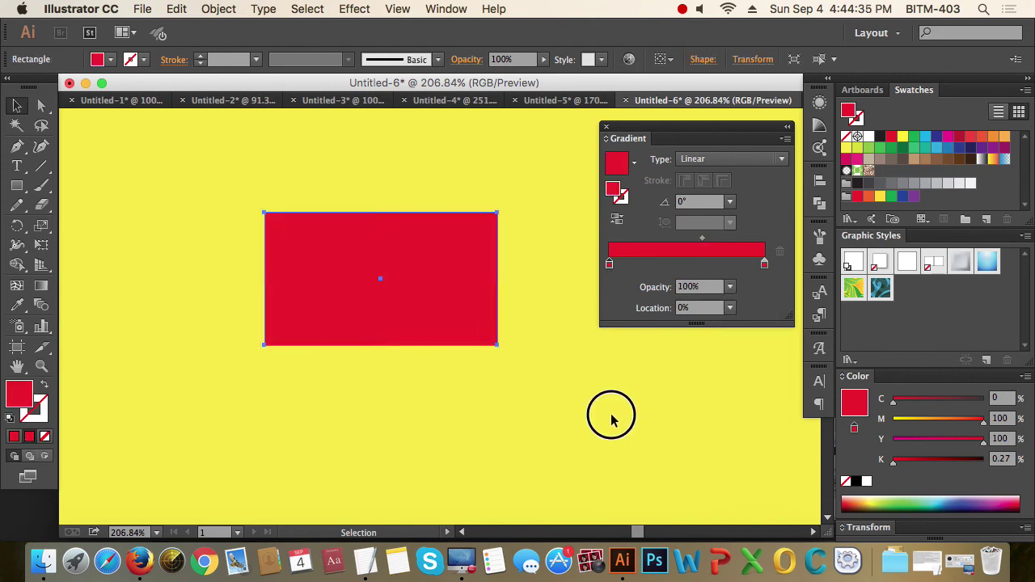
left_click(351, 281)
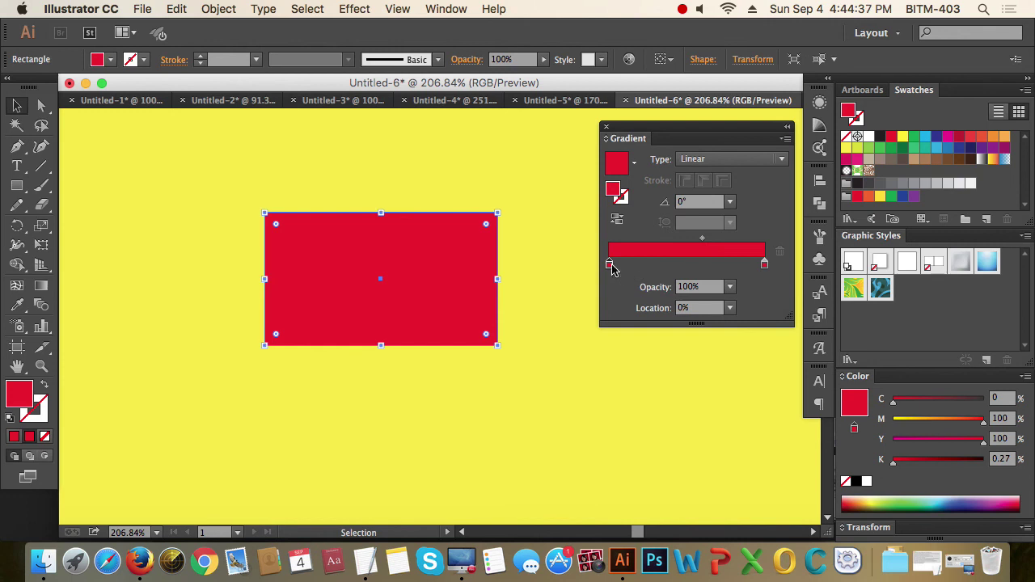
left_click_drag(974, 422, 947, 424)
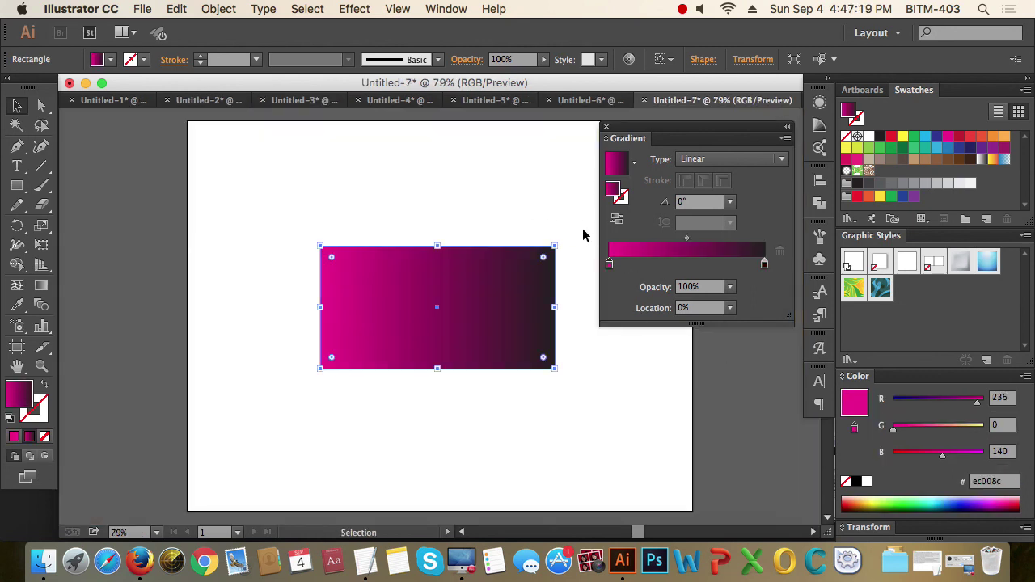
Step: Make the magenta-to-black gradient Radial and redraw it several times with the Gradient tool, ending from the rectangle's center at about -15.6°
left_click(739, 158)
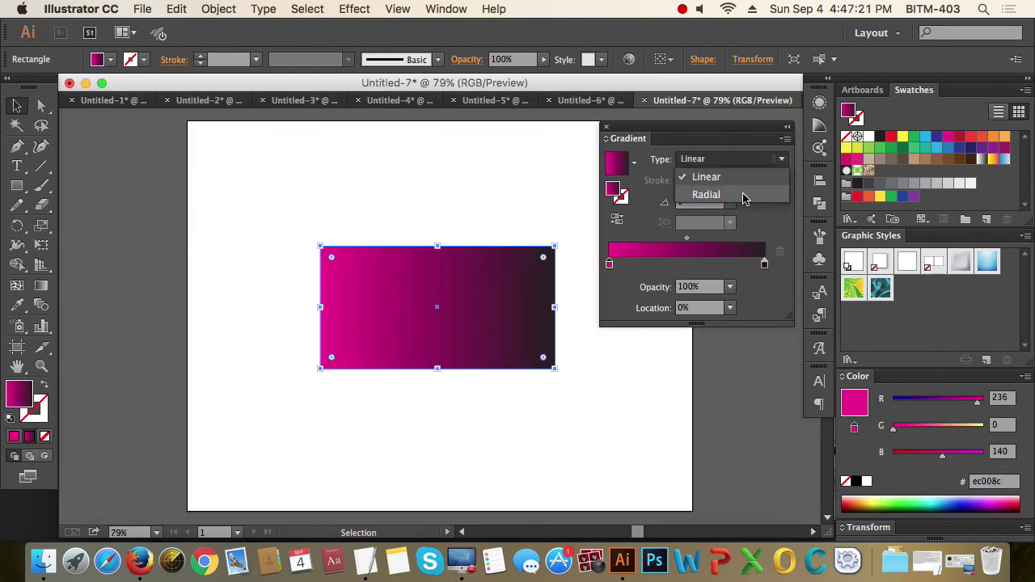
left_click(724, 199)
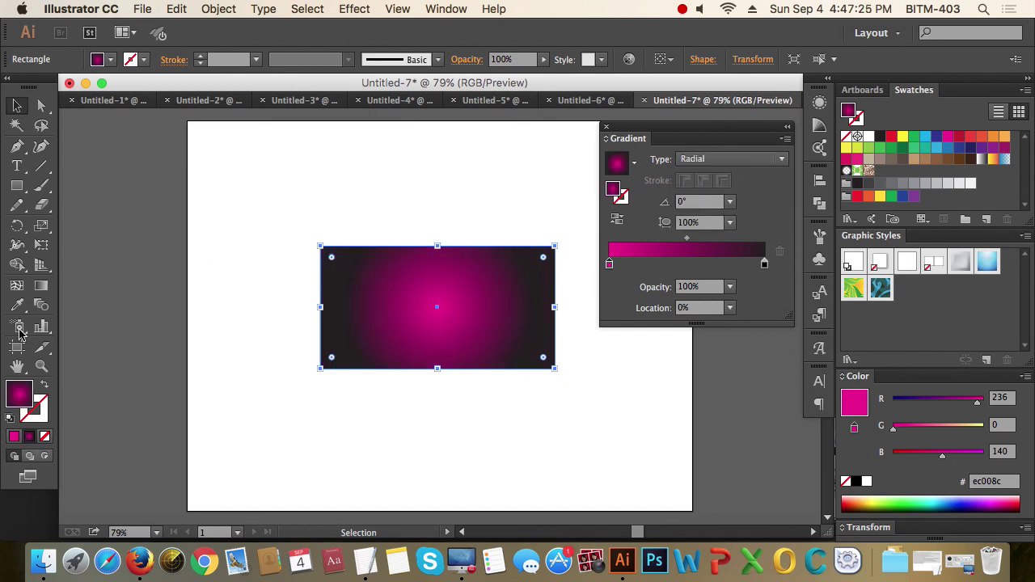
left_click(42, 285)
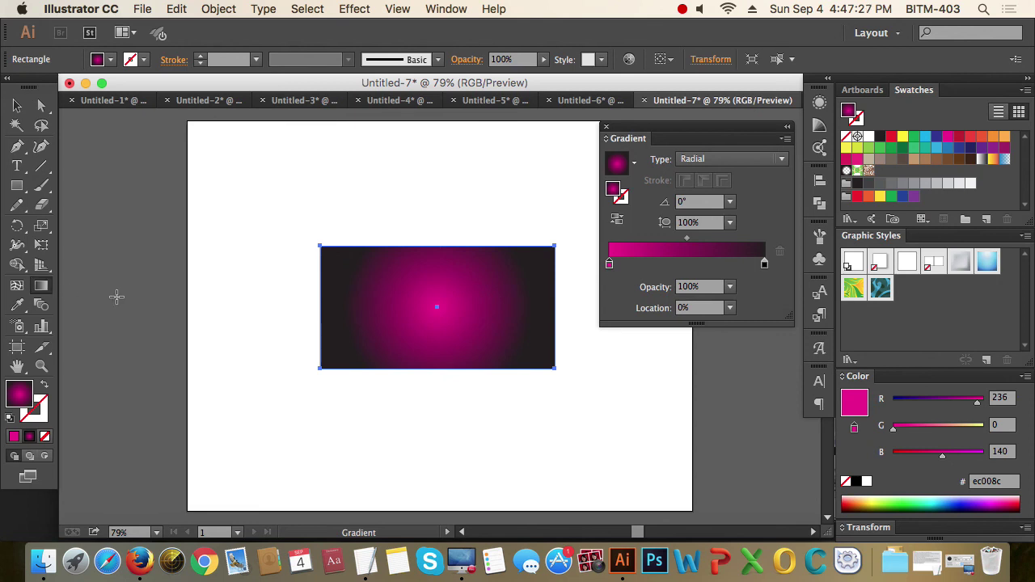
left_click_drag(448, 314, 517, 346)
left_click_drag(390, 289, 490, 332)
left_click_drag(473, 284, 557, 347)
left_click(516, 338)
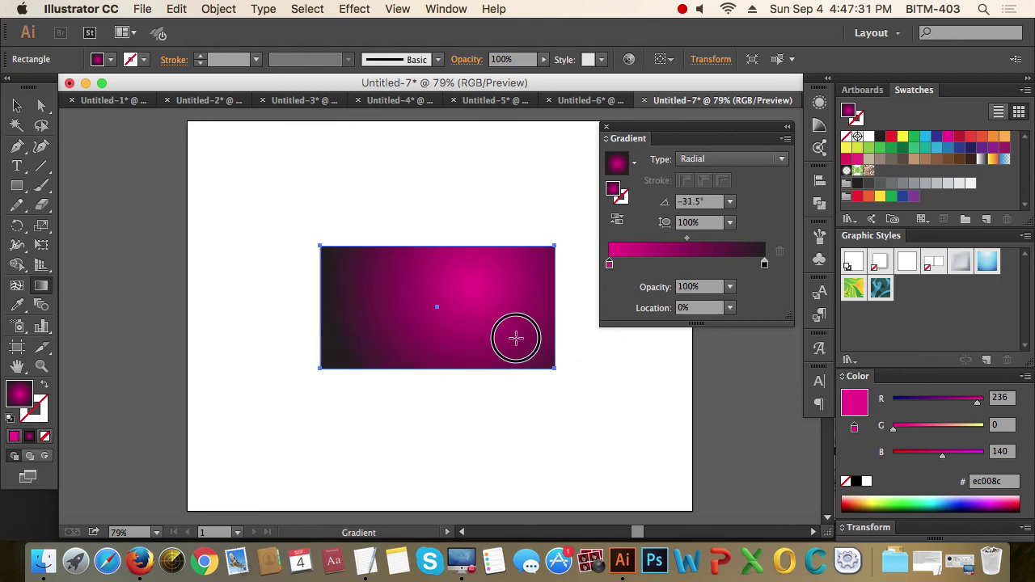
left_click_drag(437, 305, 491, 344)
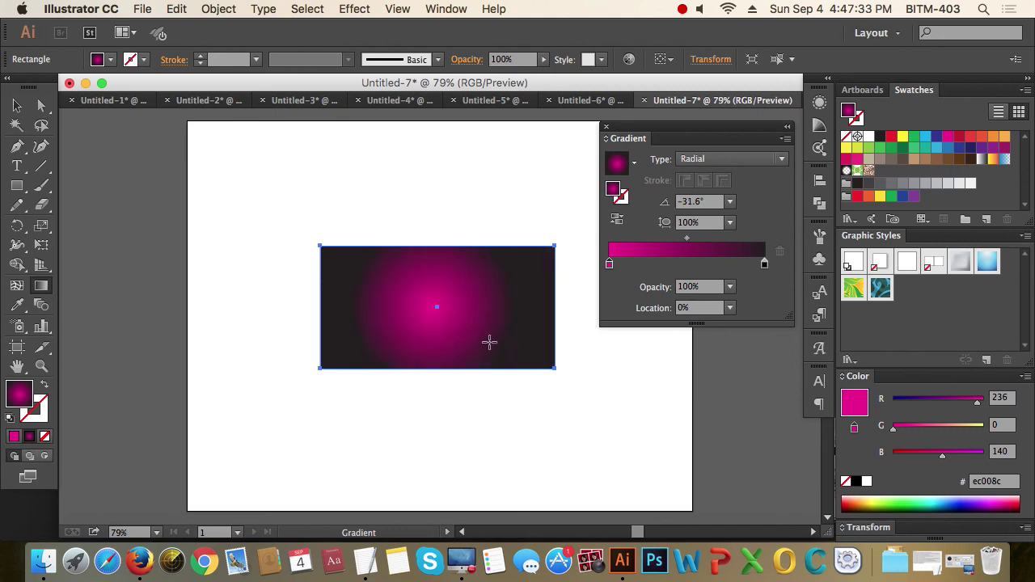
left_click_drag(438, 306, 524, 332)
key("v")
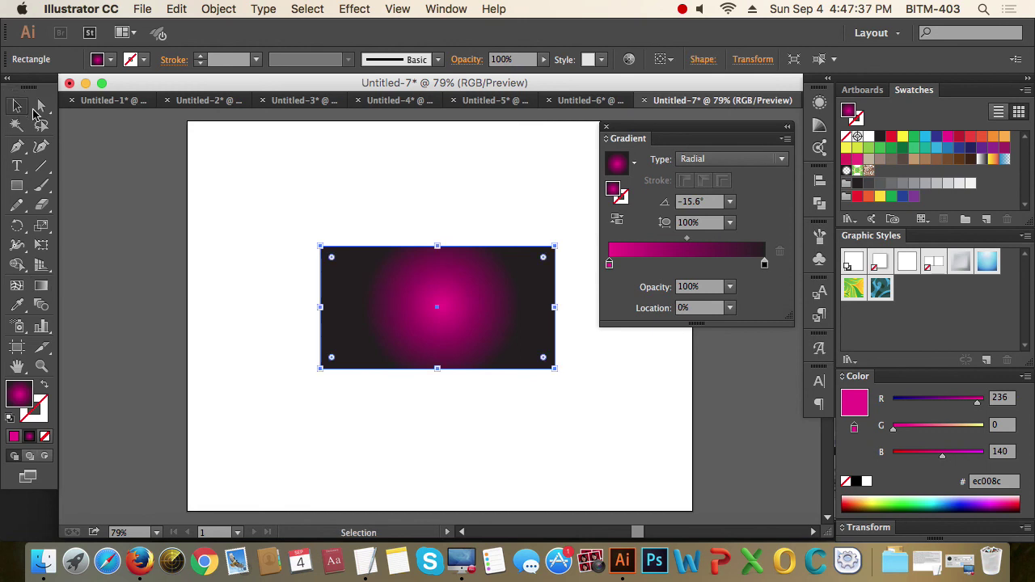
Step: Try radial gradient aspect ratios of 10% and 200%, and restore the ratio to 100%
left_click(729, 223)
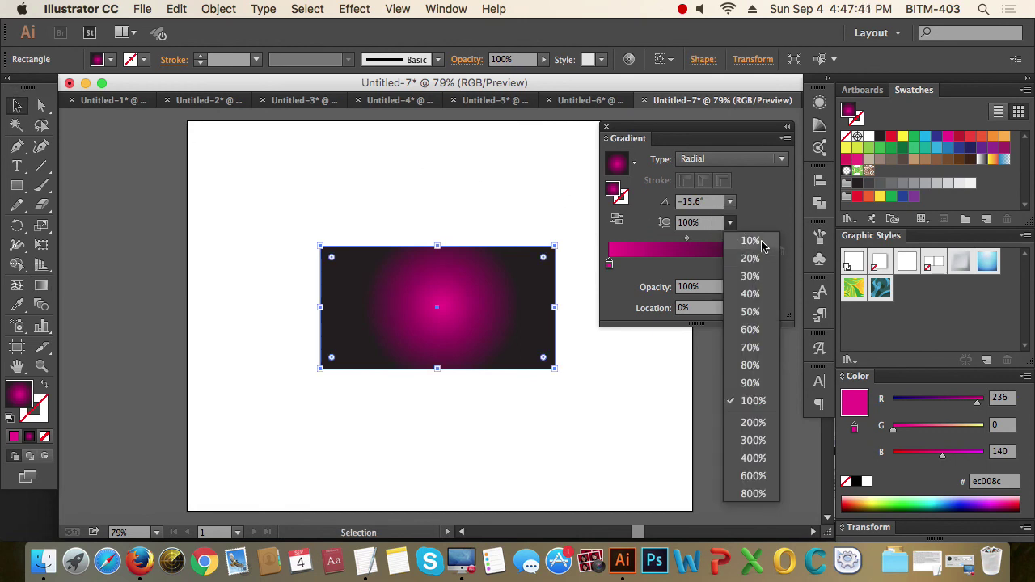
left_click(751, 241)
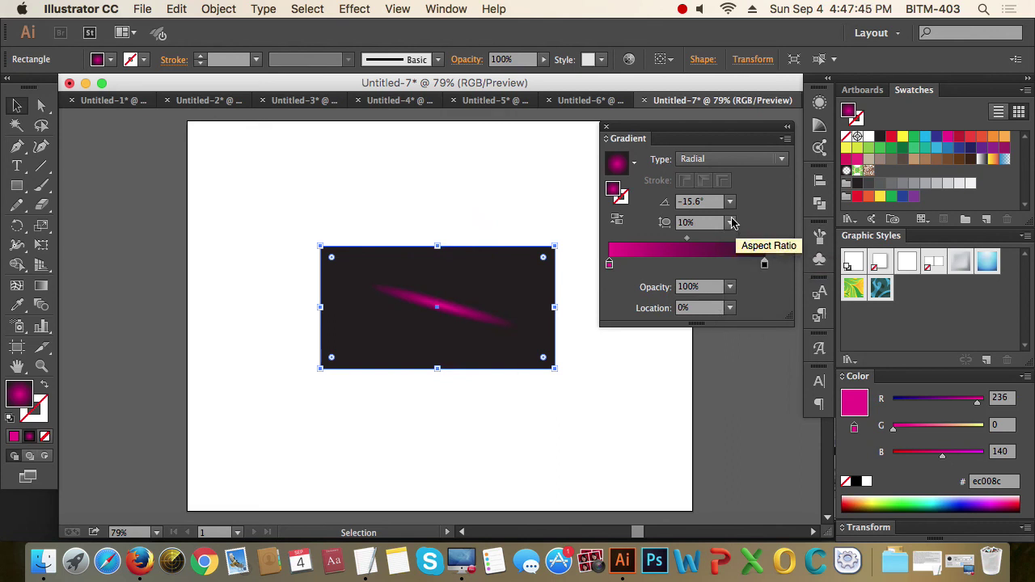
left_click(730, 223)
left_click(752, 422)
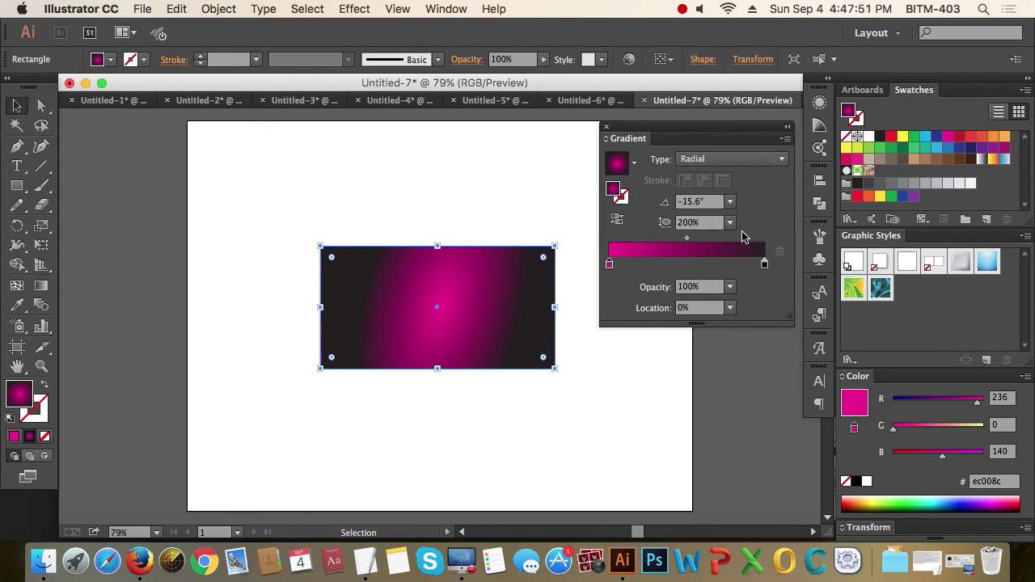
left_click(652, 221)
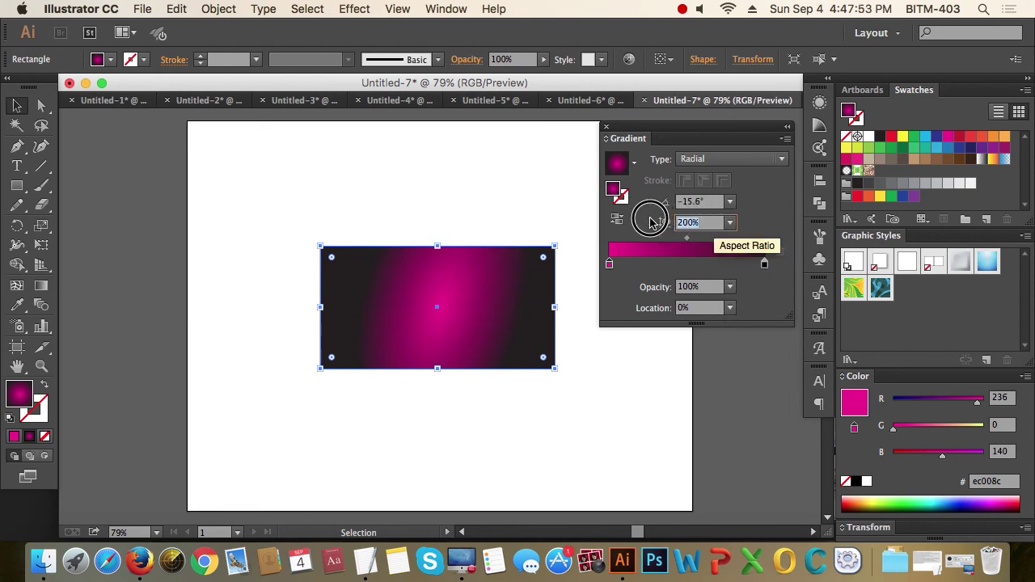
type("100")
key("Return")
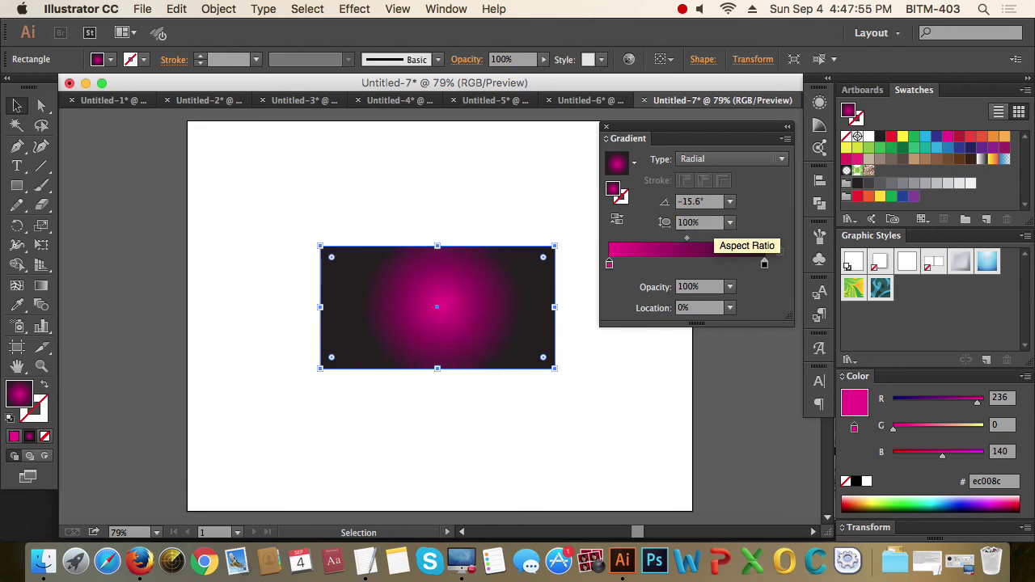
Step: Set the radial gradient's angle to 0°
left_click(702, 203)
type("0")
key("Return")
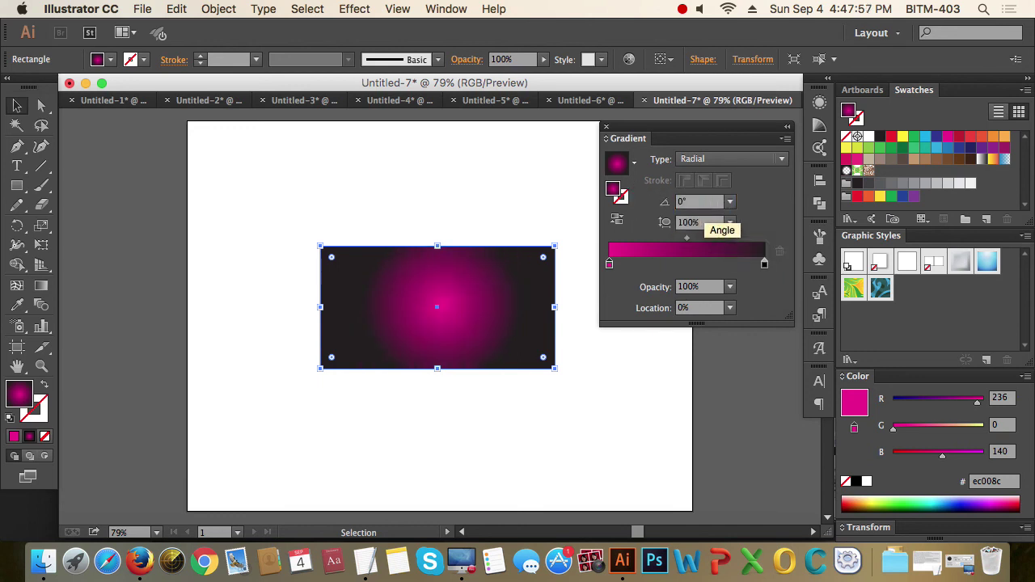
Step: Swap the rectangle's fill and stroke so the gradient colors the outline, and set the stroke weight to 20 pt
left_click(47, 391)
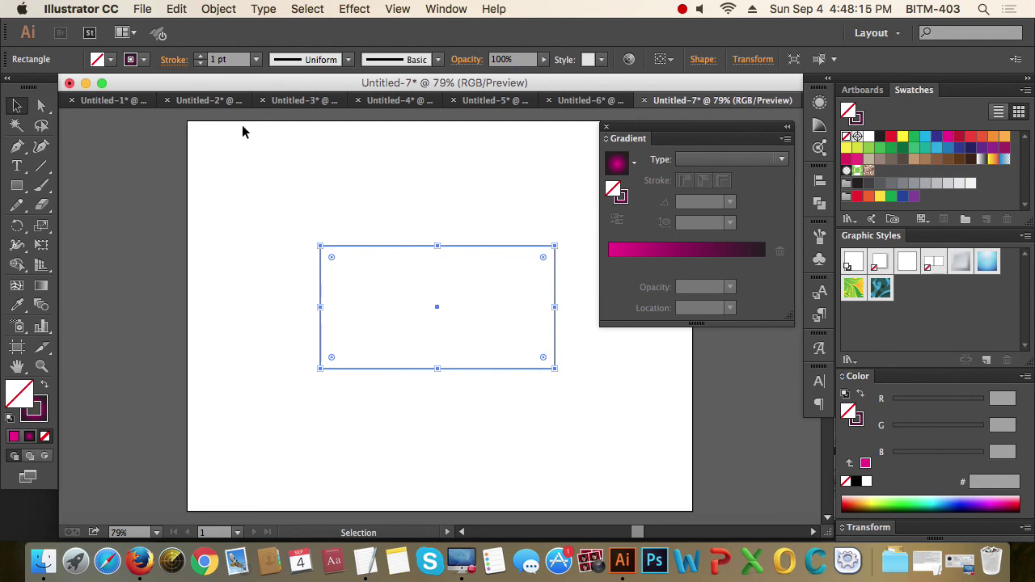
left_click(229, 59)
type("20")
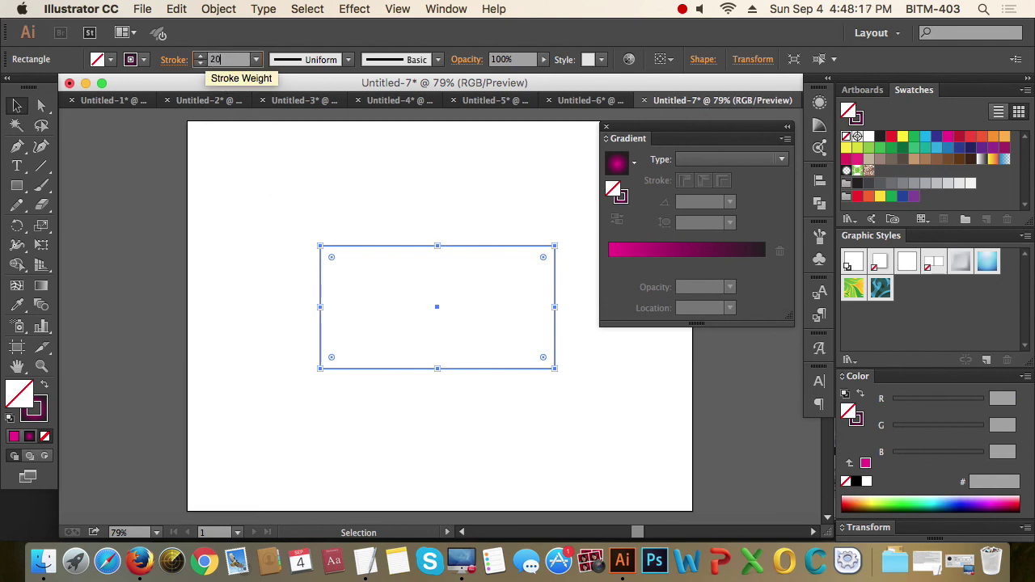
key("Return")
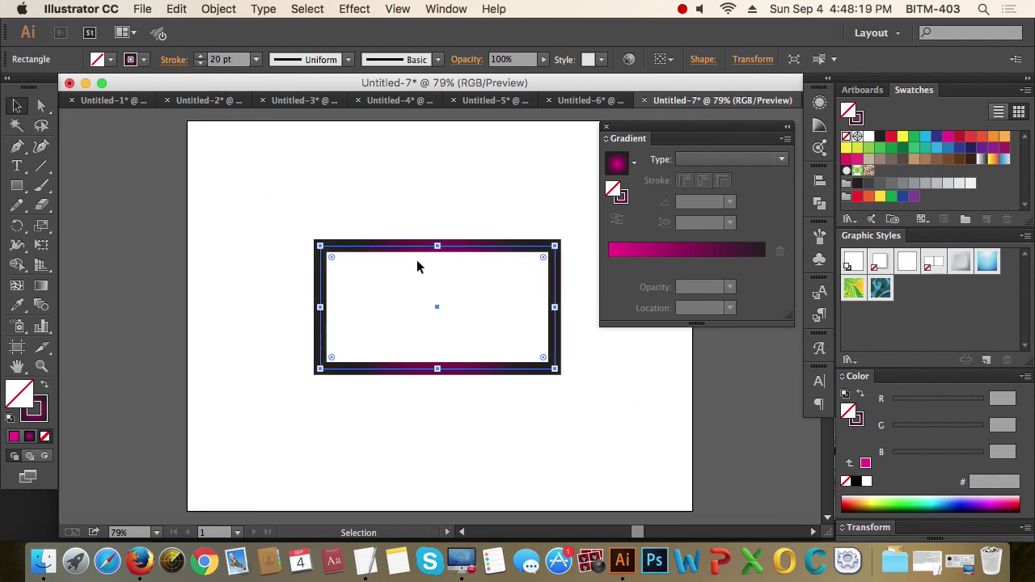
Step: Target the rectangle's stroke and change its gradient type to Linear
left_click_drag(284, 224, 649, 414)
left_click_drag(713, 451, 512, 376)
left_click(36, 414)
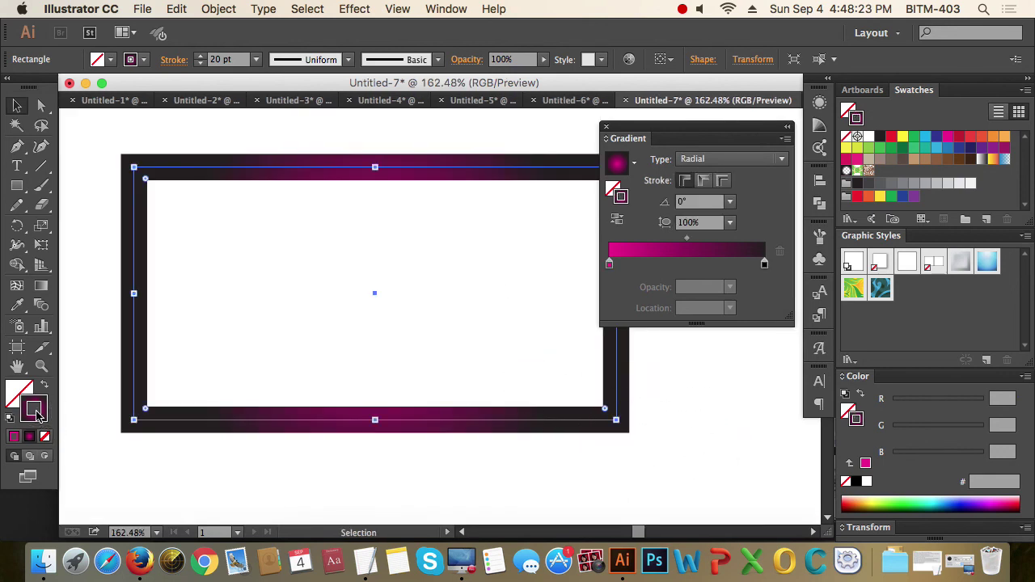
left_click(722, 159)
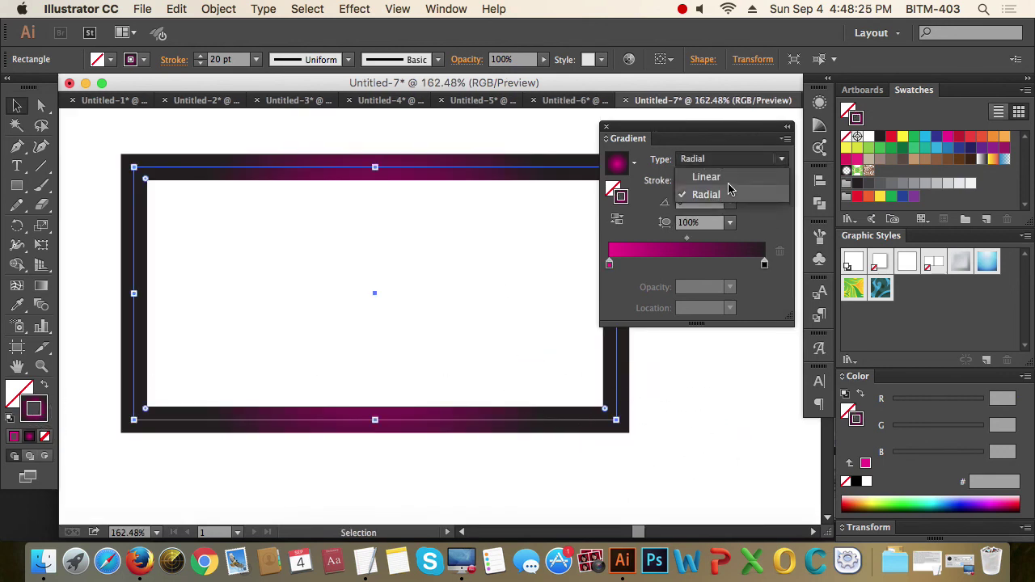
left_click(727, 177)
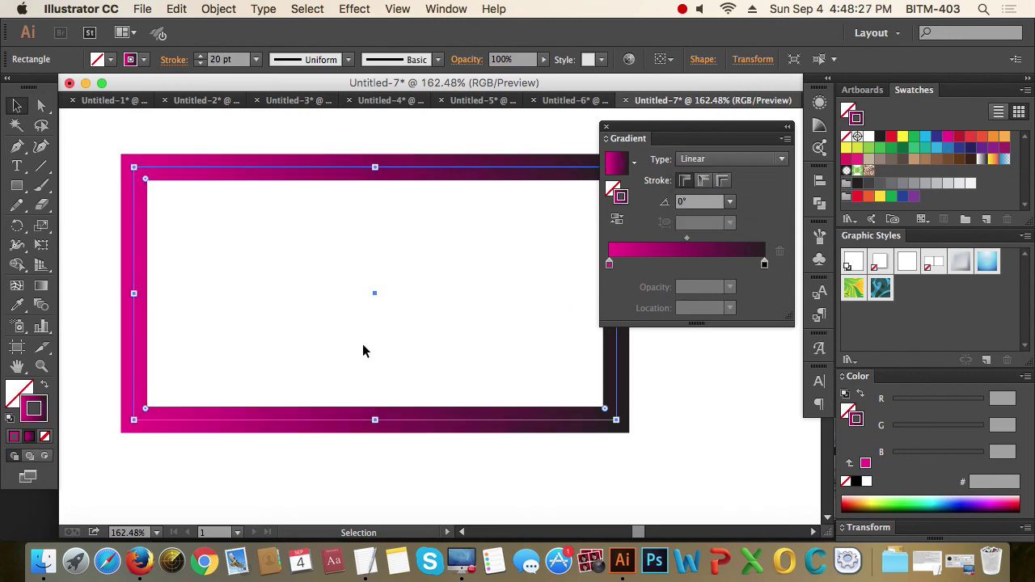
Step: Apply the linear gradient along the rectangle's stroke and deselect the rectangle
key("super+1")
left_click_drag(472, 337, 326, 251)
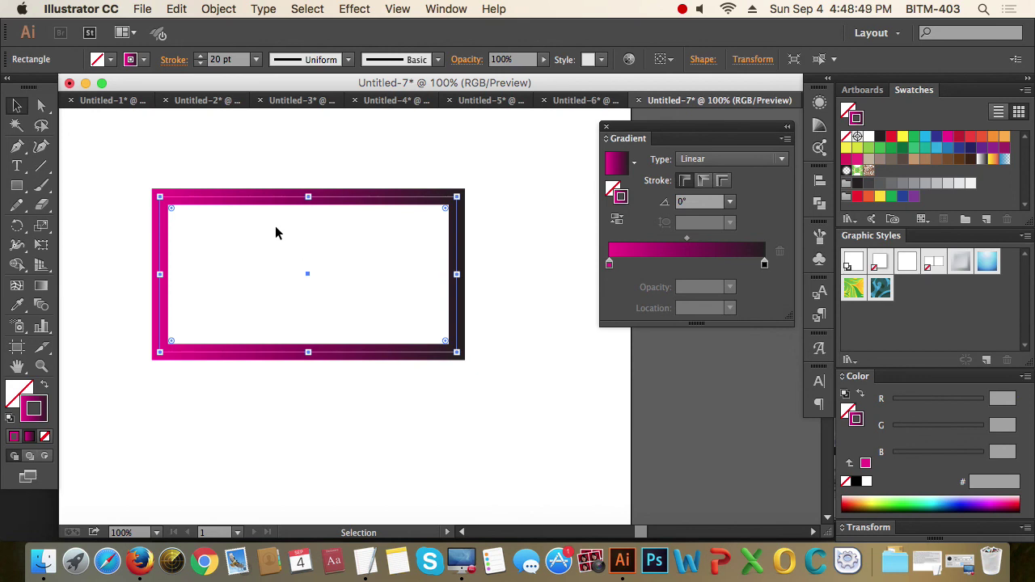
left_click(705, 181)
left_click(485, 416)
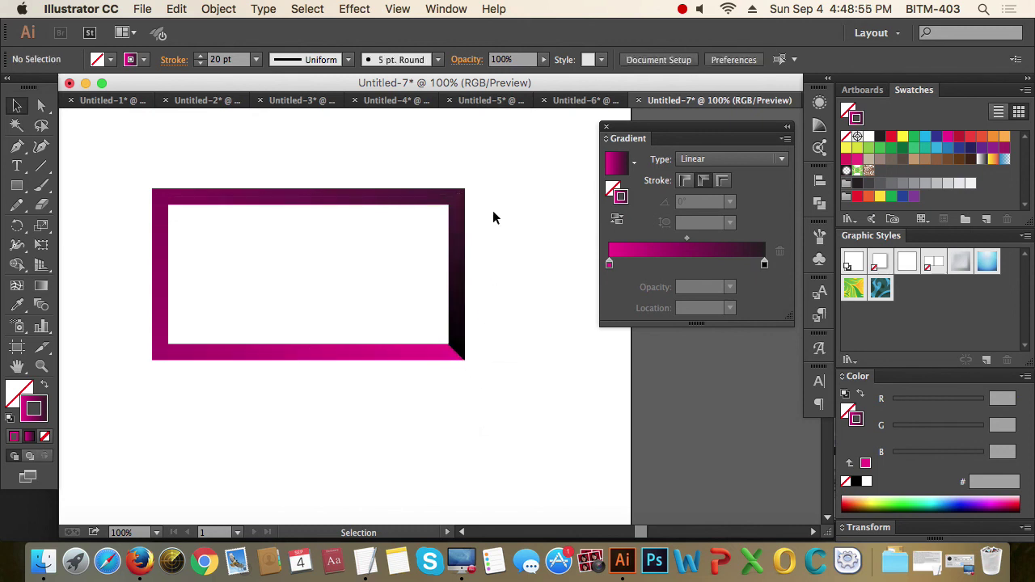
Step: Apply the gradient across the rectangle's stroke and deselect the rectangle
left_click_drag(543, 363, 404, 273)
left_click(722, 181)
left_click(524, 414)
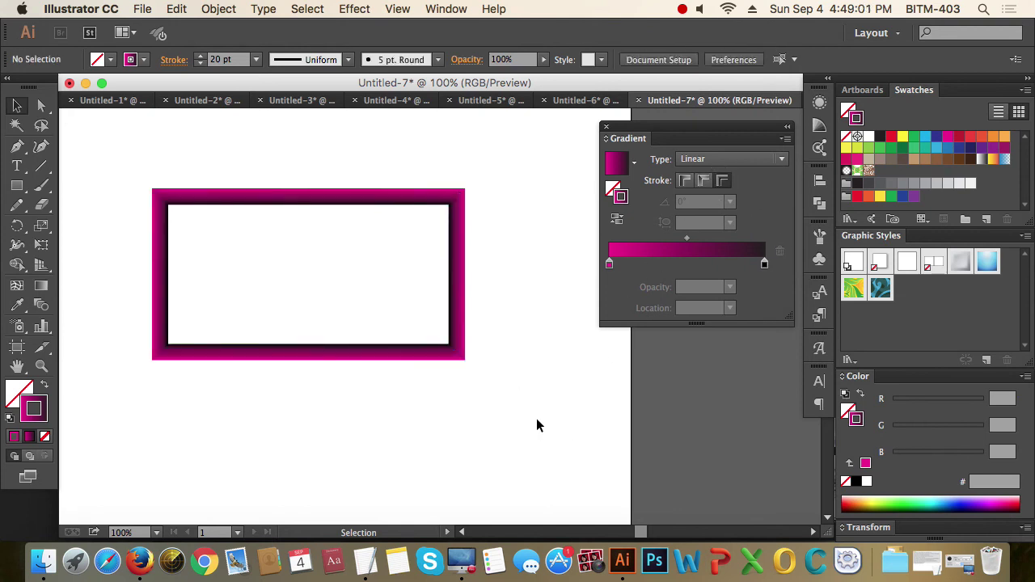
Step: Reverse the stroke gradient so black lies on the outer edge and magenta on the inner edge
left_click_drag(534, 426, 386, 319)
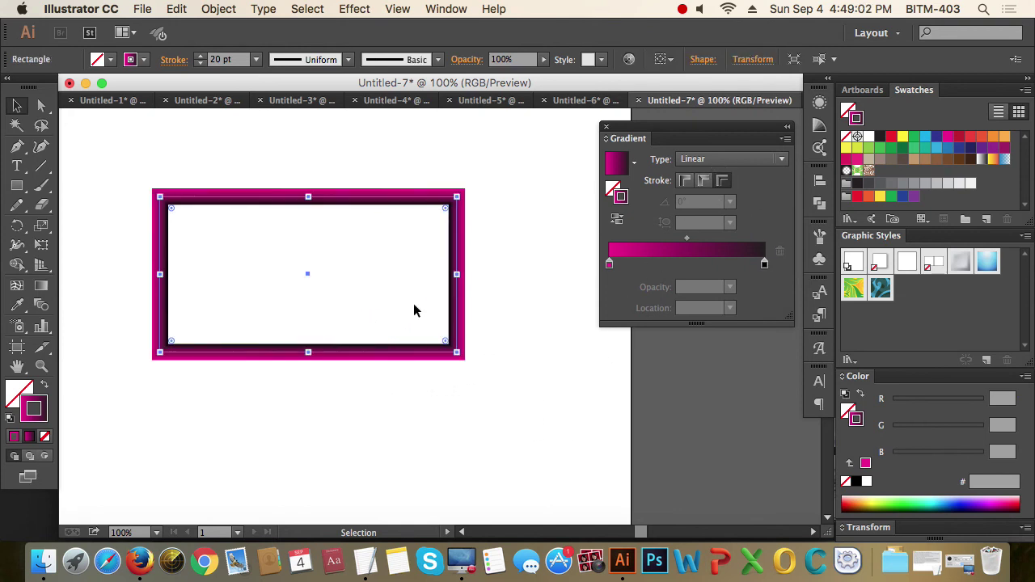
left_click(616, 219)
left_click(511, 408)
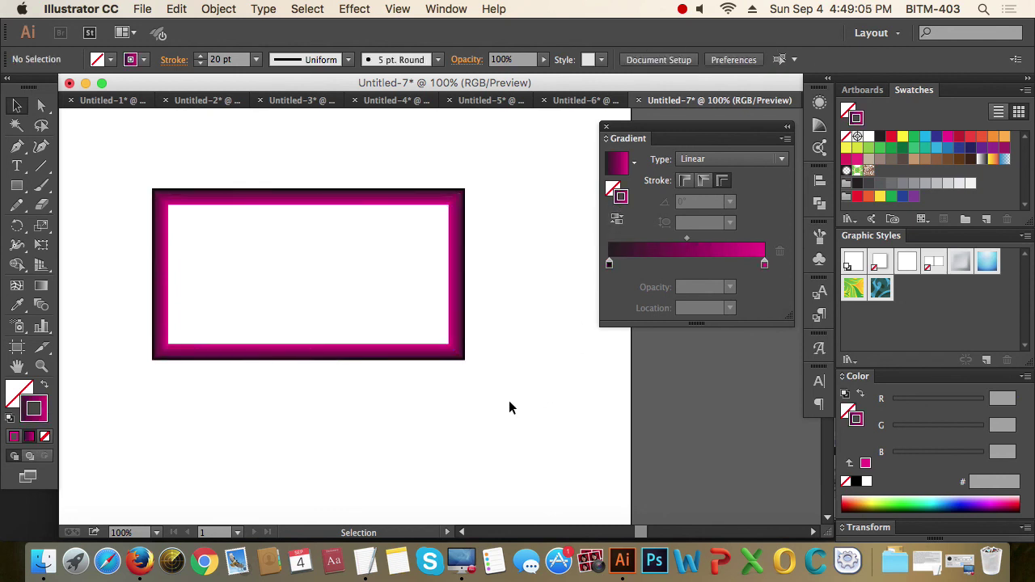